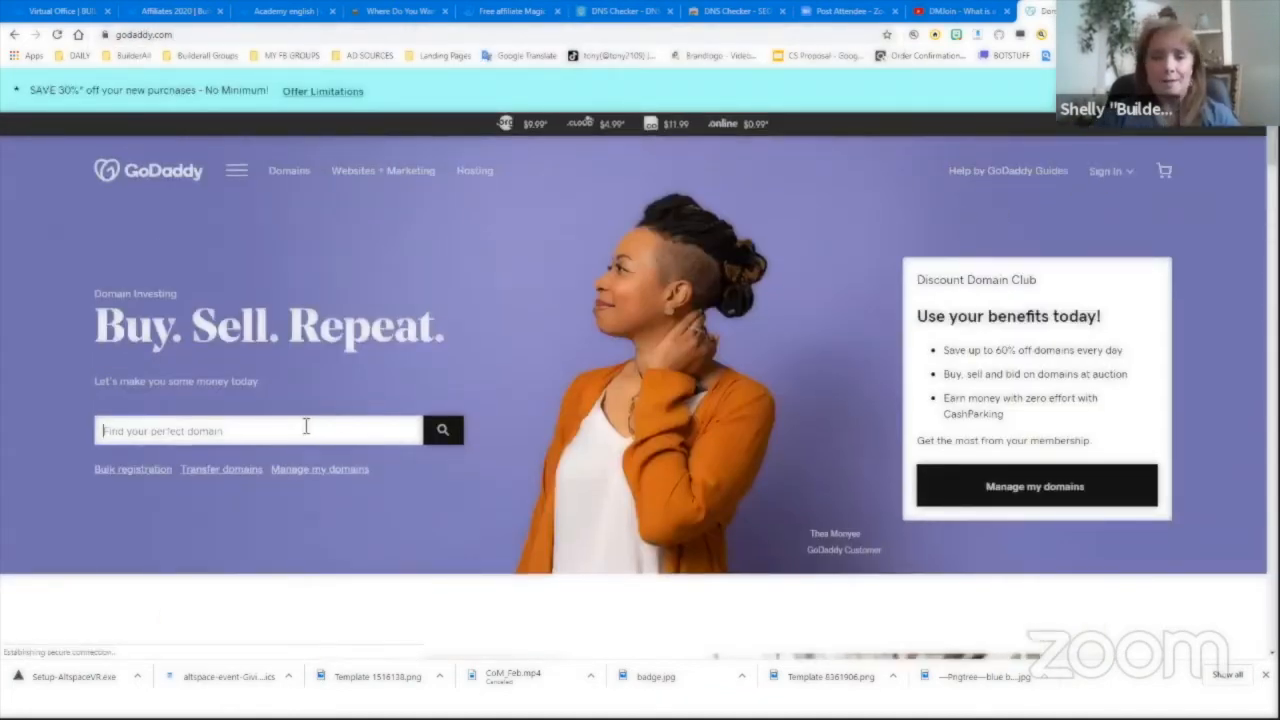
- Click into GoDaddy's domain search box to begin a domain lookup
{"action": "left_click", "coordinate": [306, 428]}
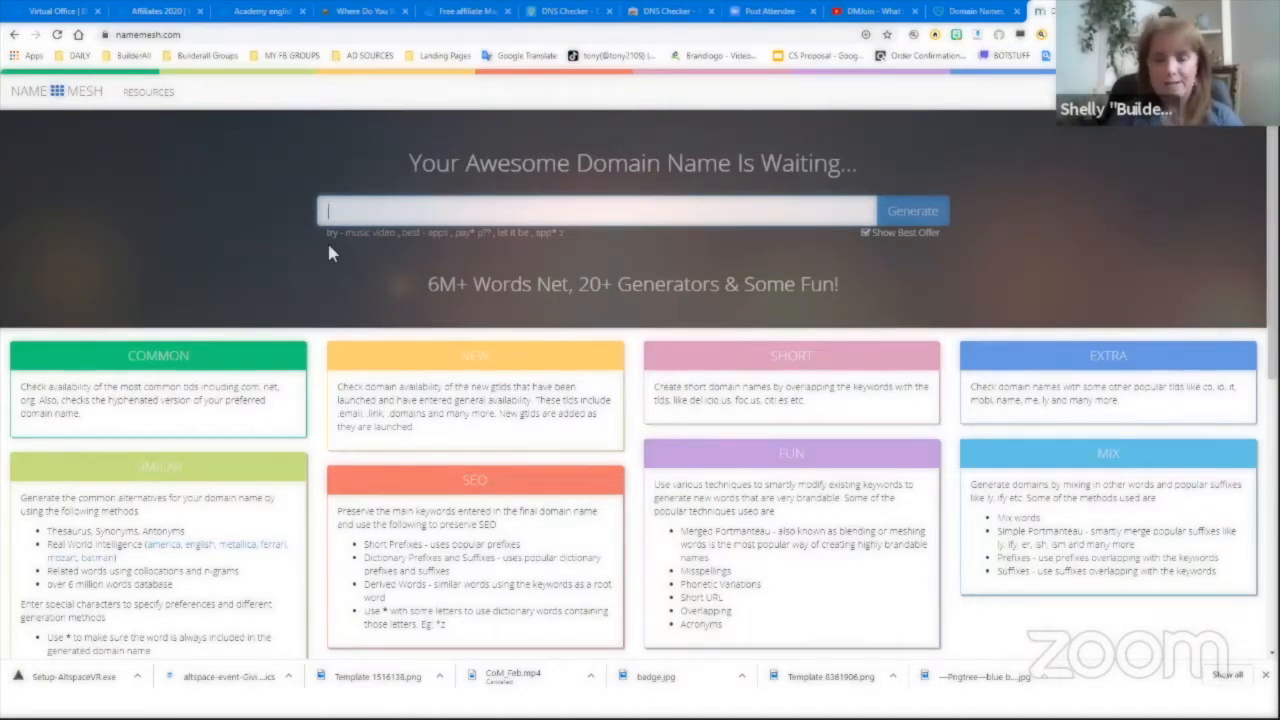
- Generate NameMesh domain ideas for 'pearl jewelry' and close the Bluehost ad tab
{"action": "type", "text": "pearl jewelry"}
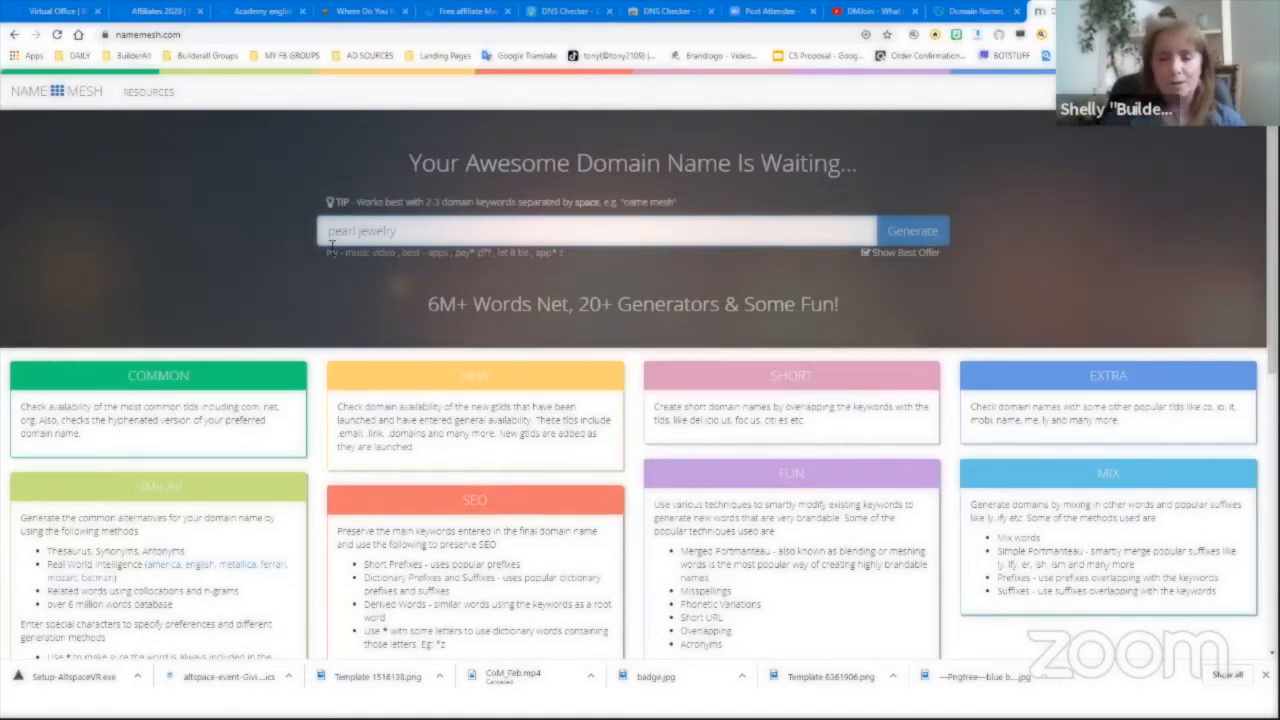
{"action": "left_click", "coordinate": [918, 232]}
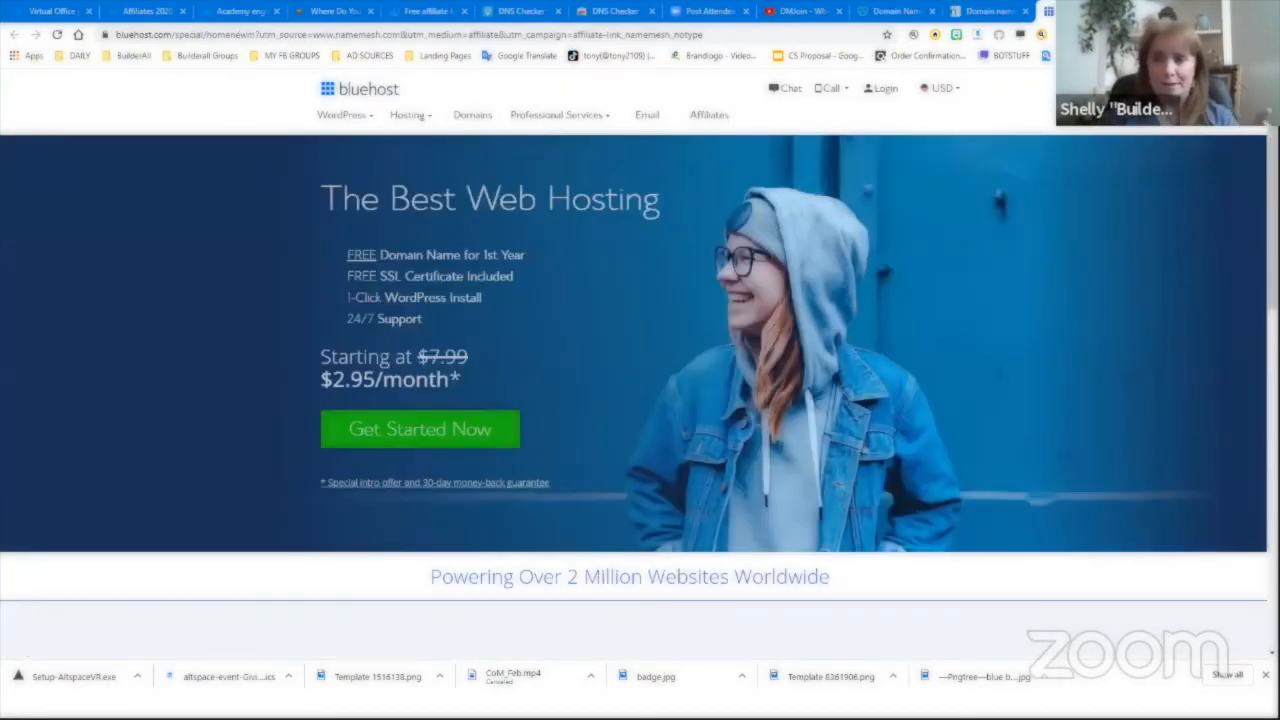
{"action": "key", "text": "ctrl+w"}
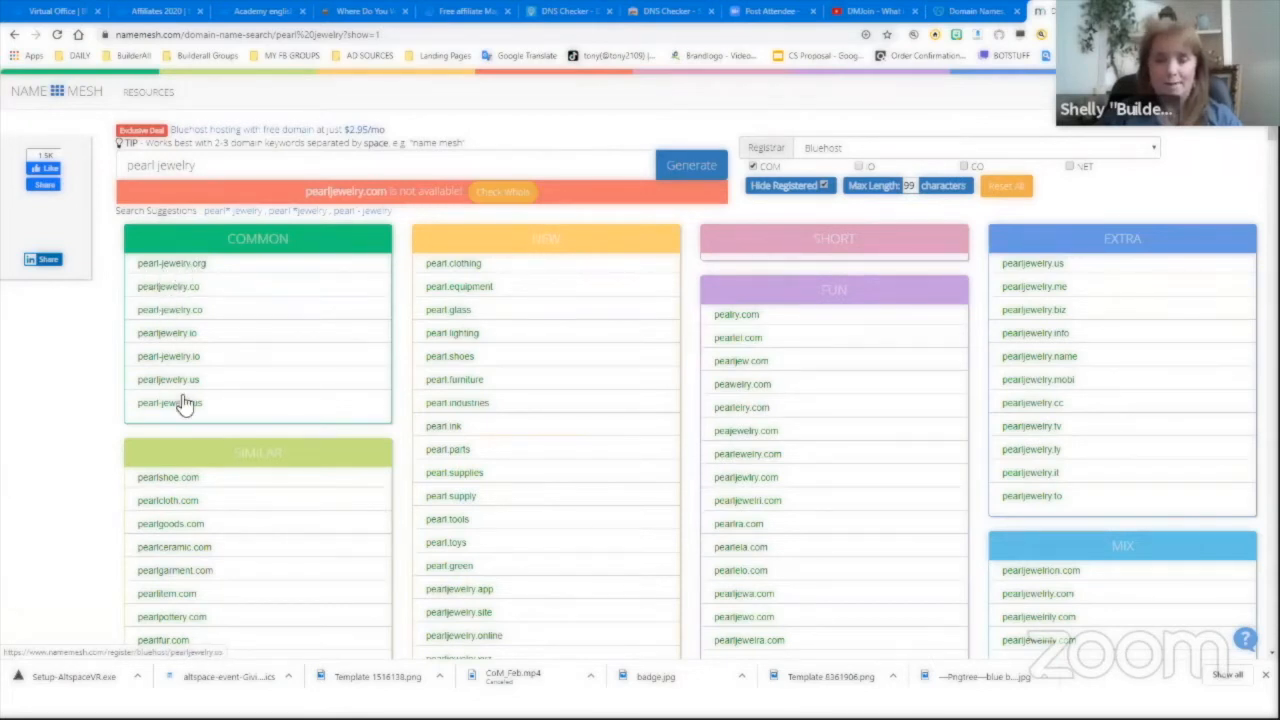
{"action": "scroll", "coordinate": [197, 476], "scroll_direction": "down", "scroll_amount": 1}
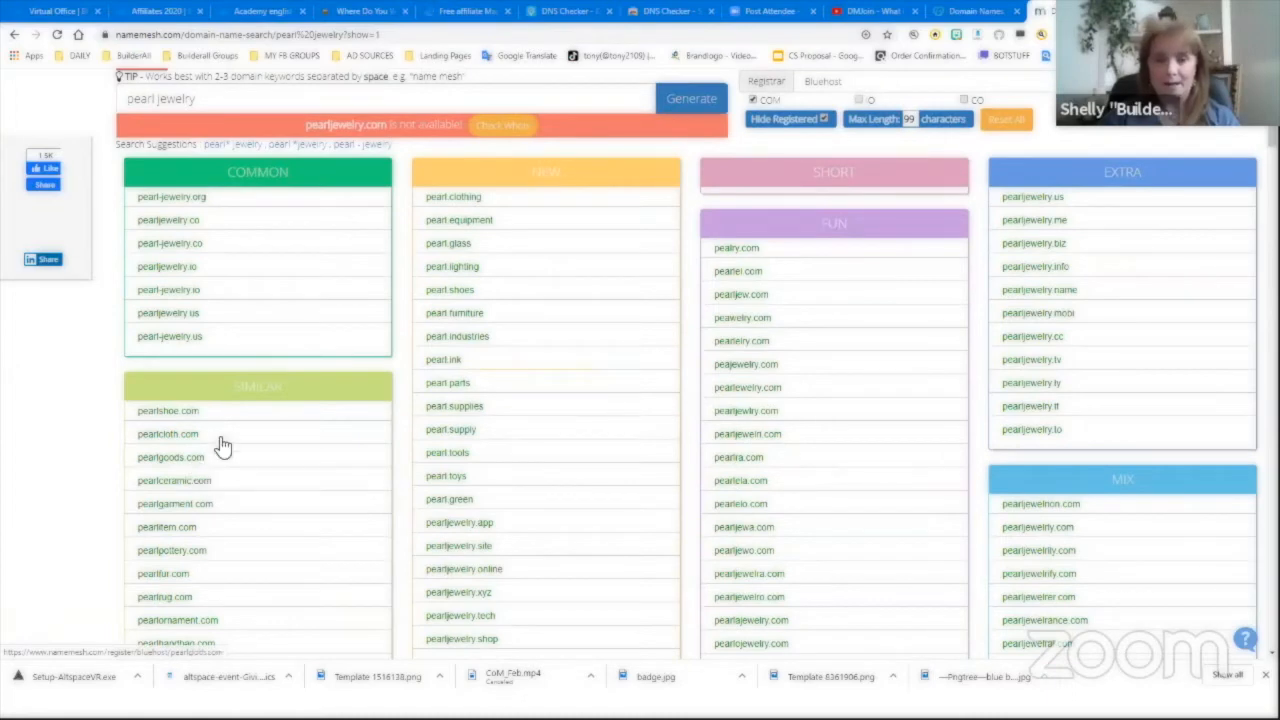
{"action": "scroll", "coordinate": [222, 445], "scroll_direction": "down", "scroll_amount": 2}
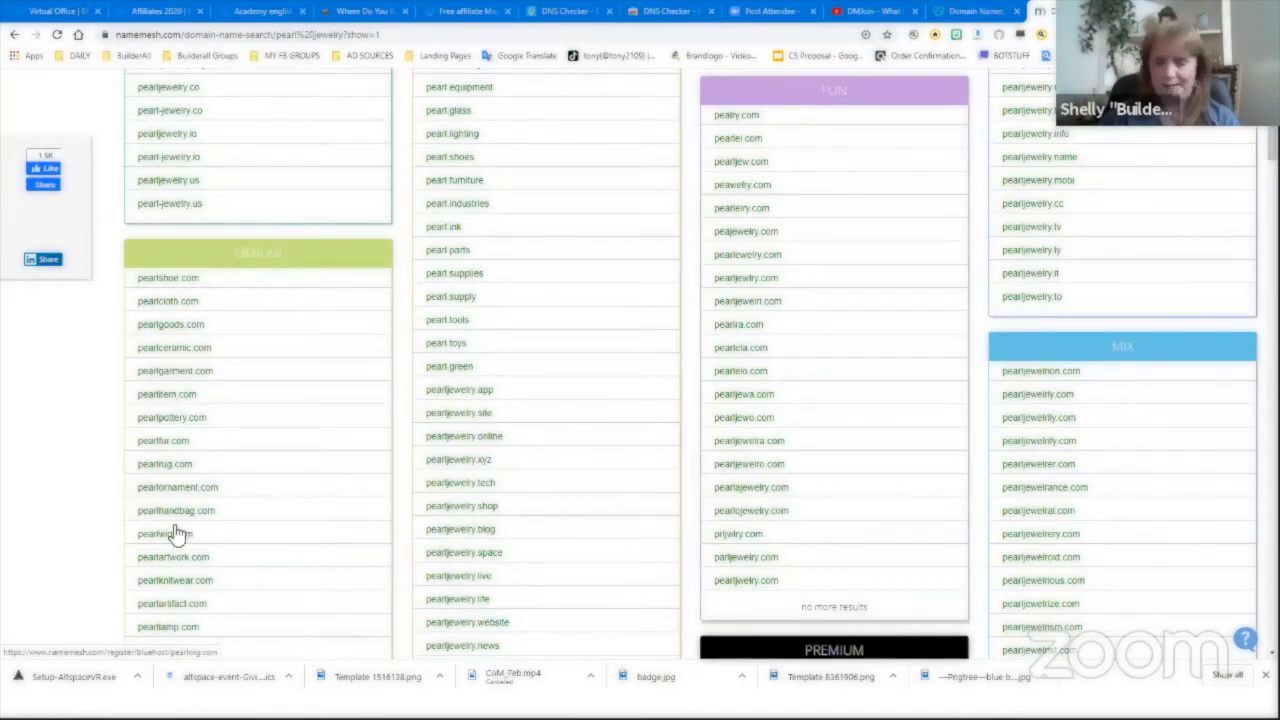
{"action": "scroll", "coordinate": [172, 530], "scroll_direction": "down", "scroll_amount": 1}
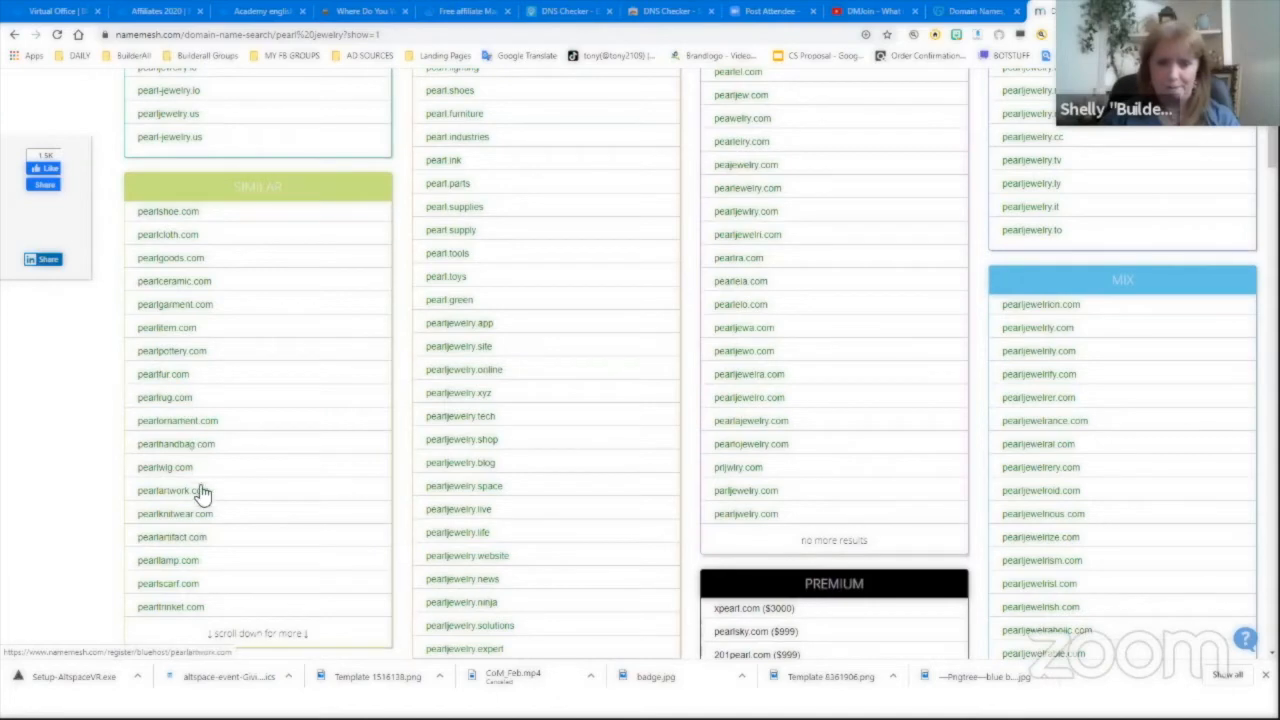
{"action": "scroll", "coordinate": [200, 492], "scroll_direction": "down", "scroll_amount": 1}
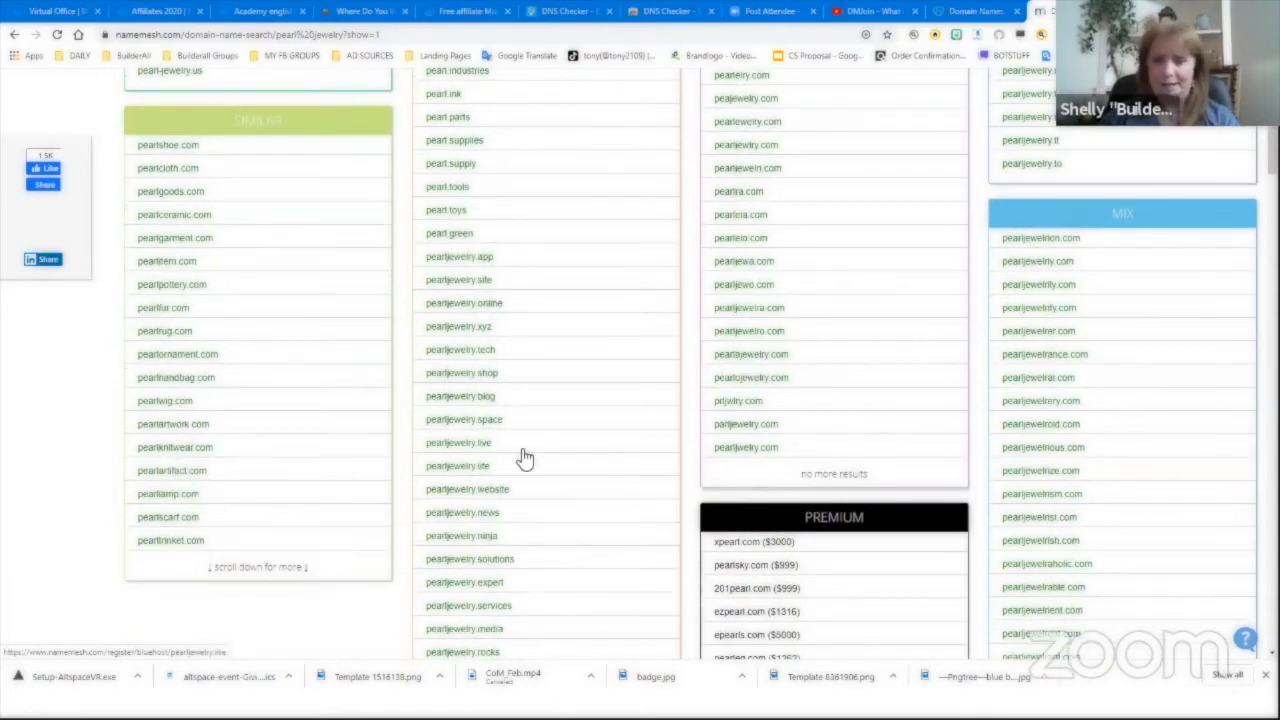
{"action": "scroll", "coordinate": [491, 291], "scroll_direction": "up", "scroll_amount": 3}
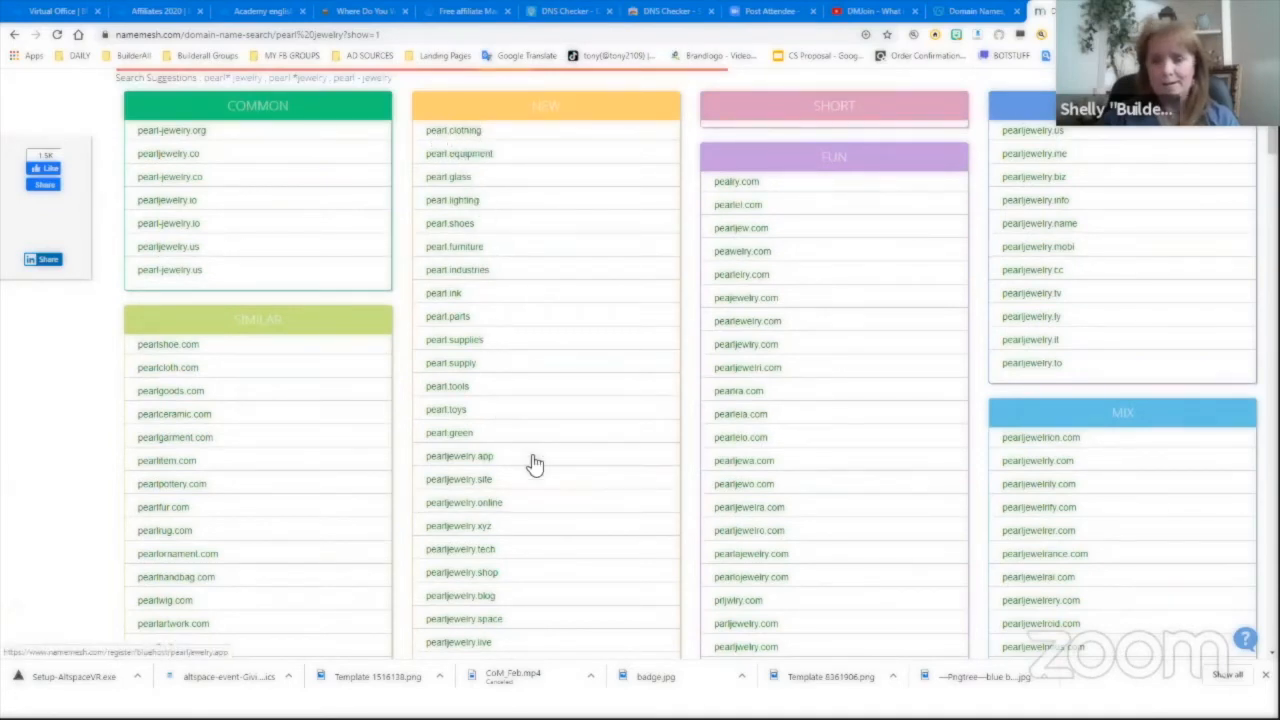
{"action": "scroll", "coordinate": [520, 480], "scroll_direction": "down", "scroll_amount": 2}
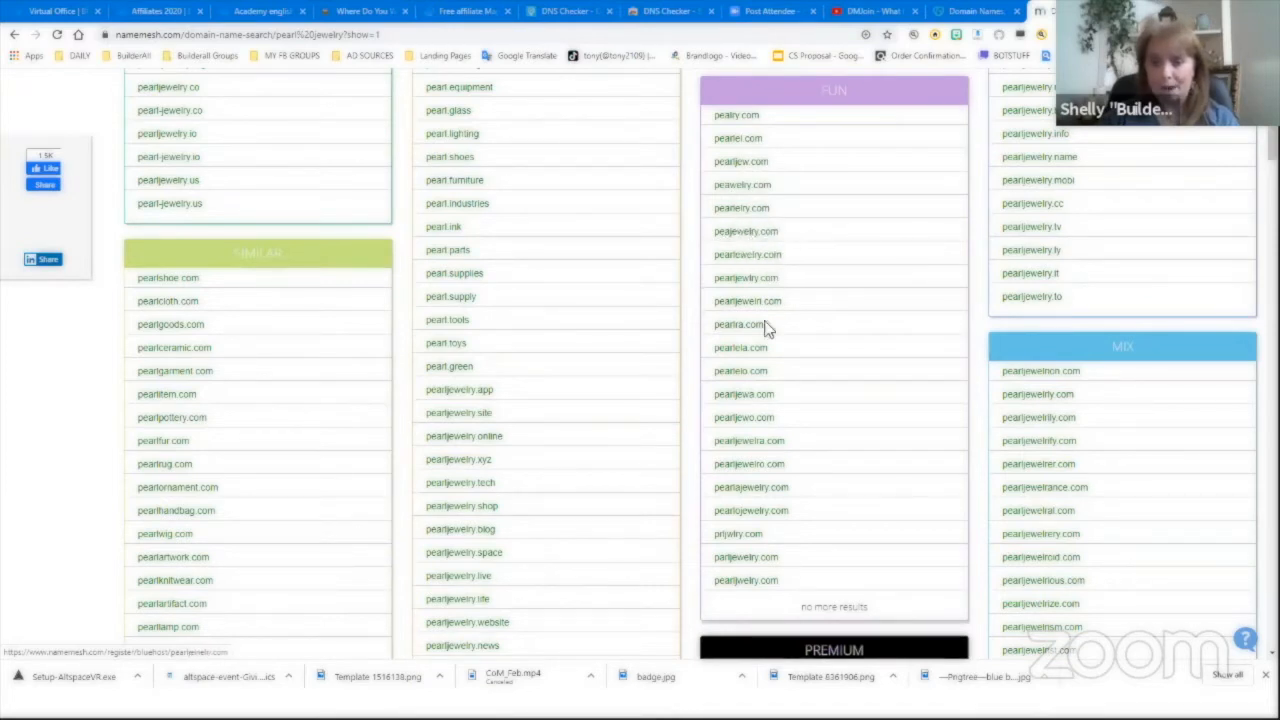
{"action": "scroll", "coordinate": [760, 390], "scroll_direction": "down", "scroll_amount": 1}
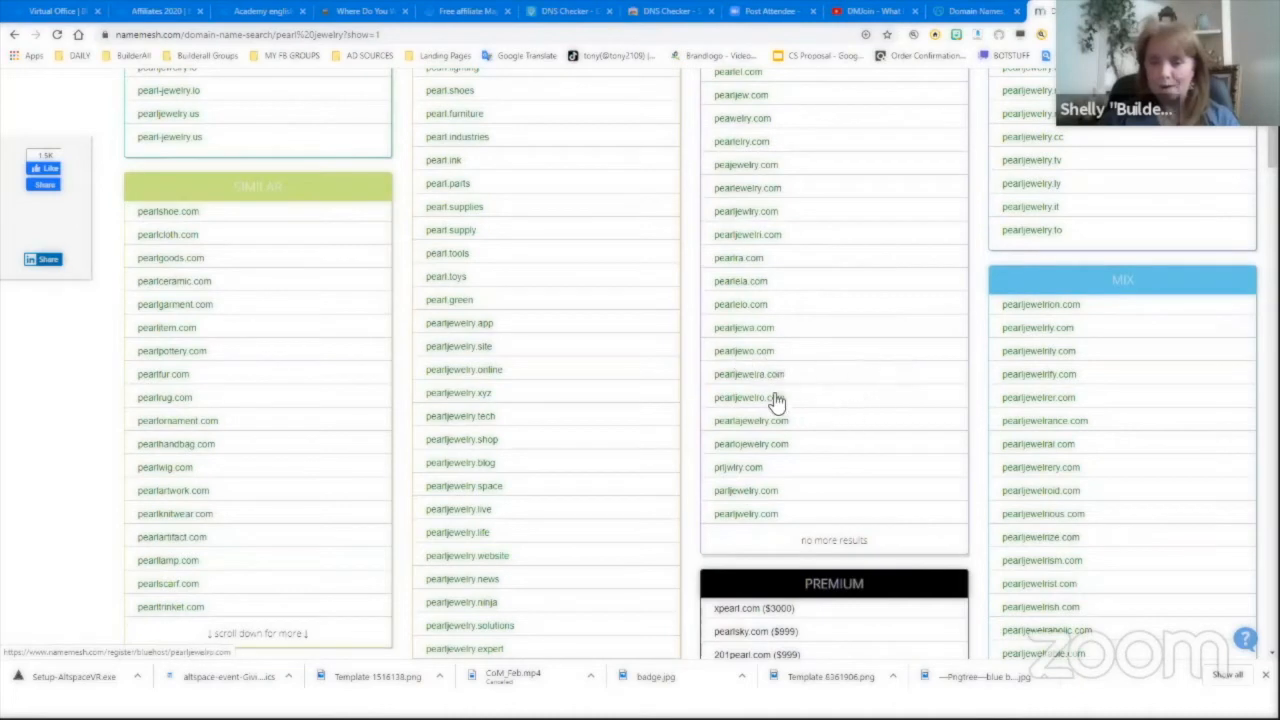
{"action": "scroll", "coordinate": [770, 500], "scroll_direction": "down", "scroll_amount": 1}
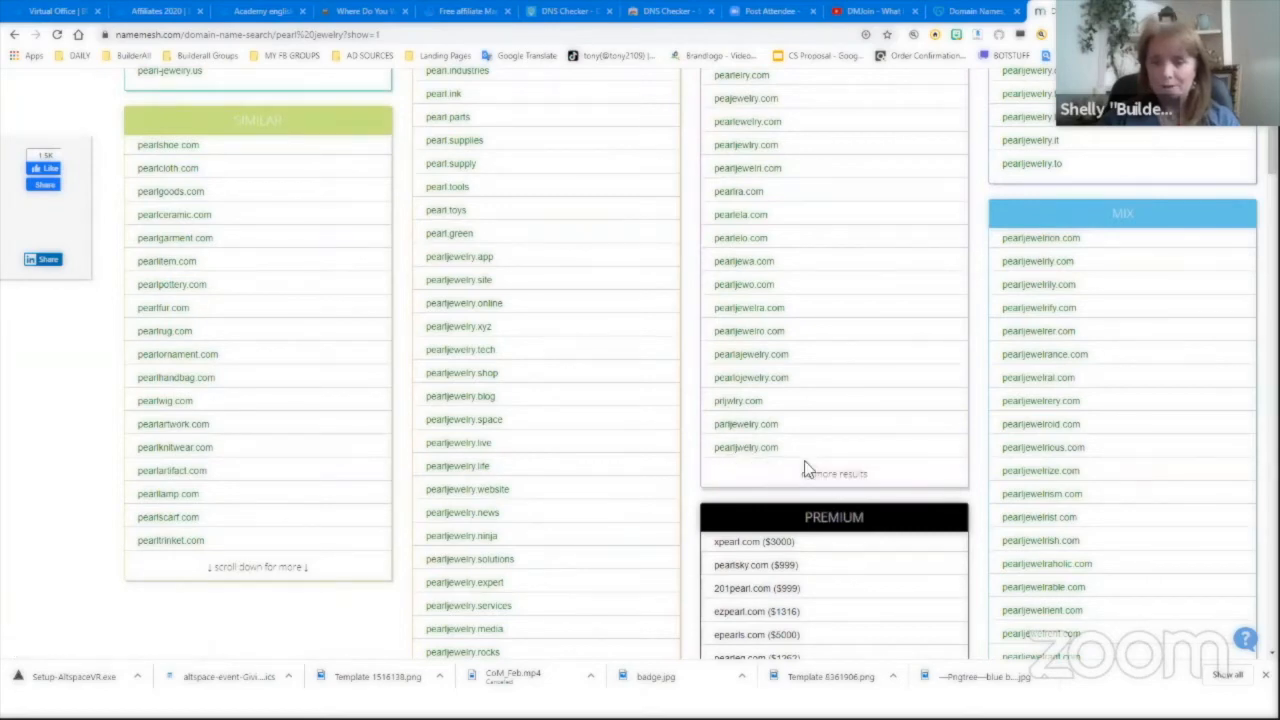
{"action": "scroll", "coordinate": [818, 478], "scroll_direction": "down", "scroll_amount": 3}
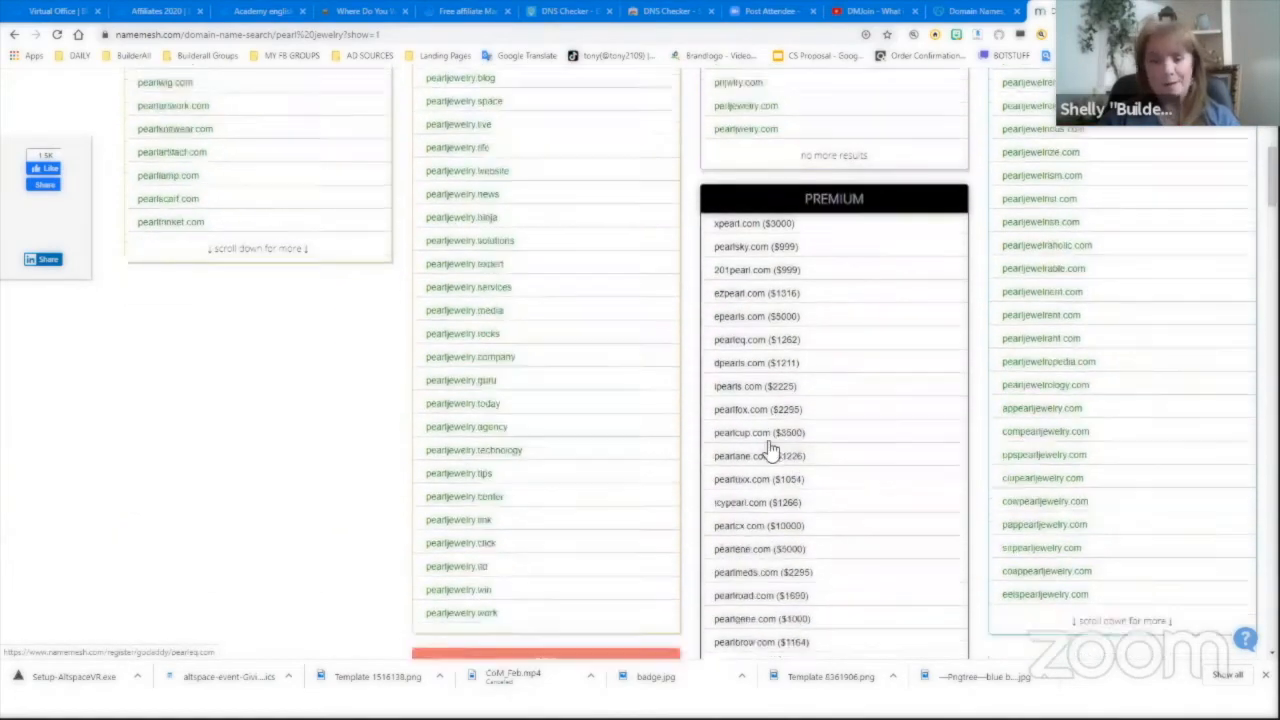
{"action": "scroll", "coordinate": [770, 455], "scroll_direction": "down", "scroll_amount": 2}
{"action": "scroll", "coordinate": [958, 436], "scroll_direction": "up", "scroll_amount": 5}
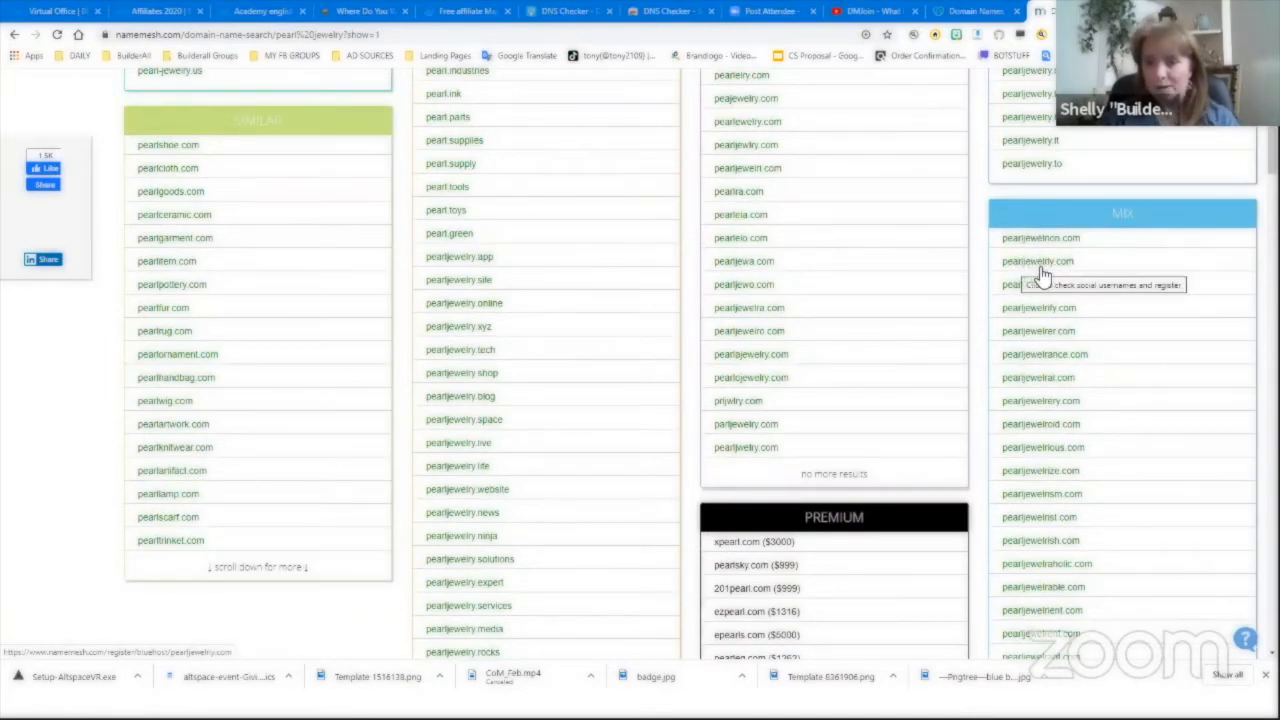
{"action": "scroll", "coordinate": [1052, 443], "scroll_direction": "down", "scroll_amount": 2}
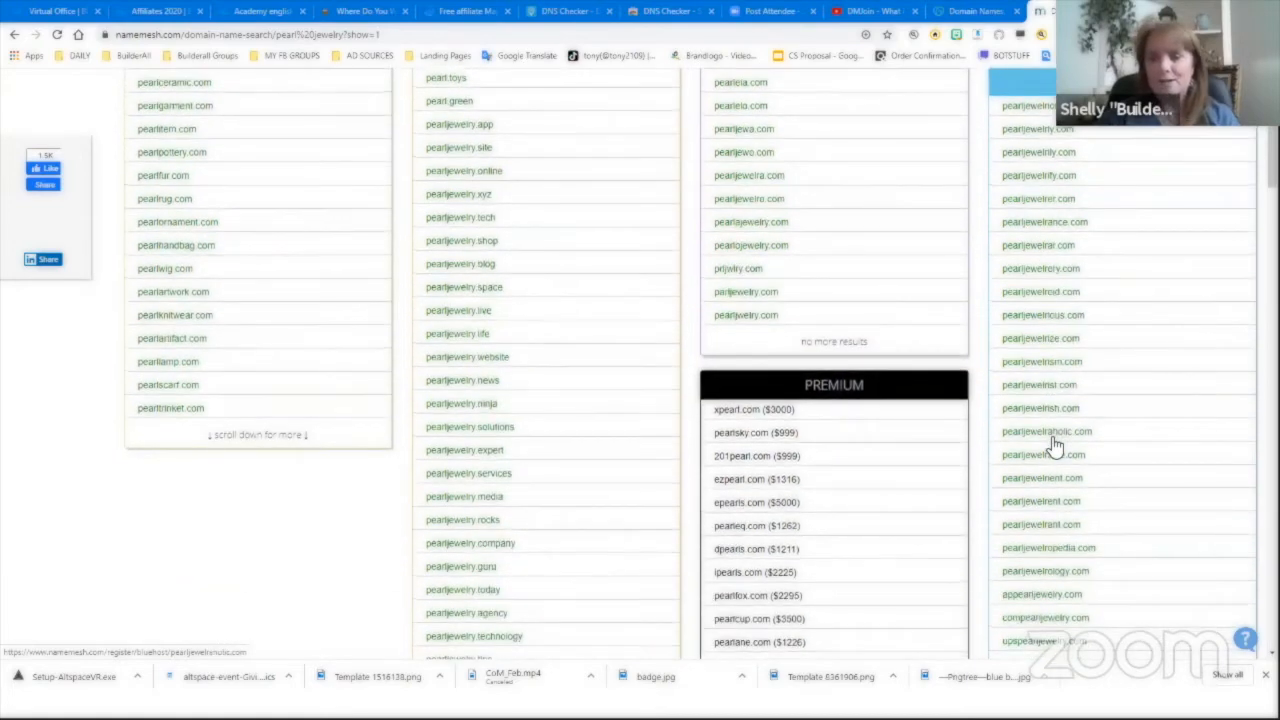
{"action": "scroll", "coordinate": [1052, 443], "scroll_direction": "up", "scroll_amount": 5}
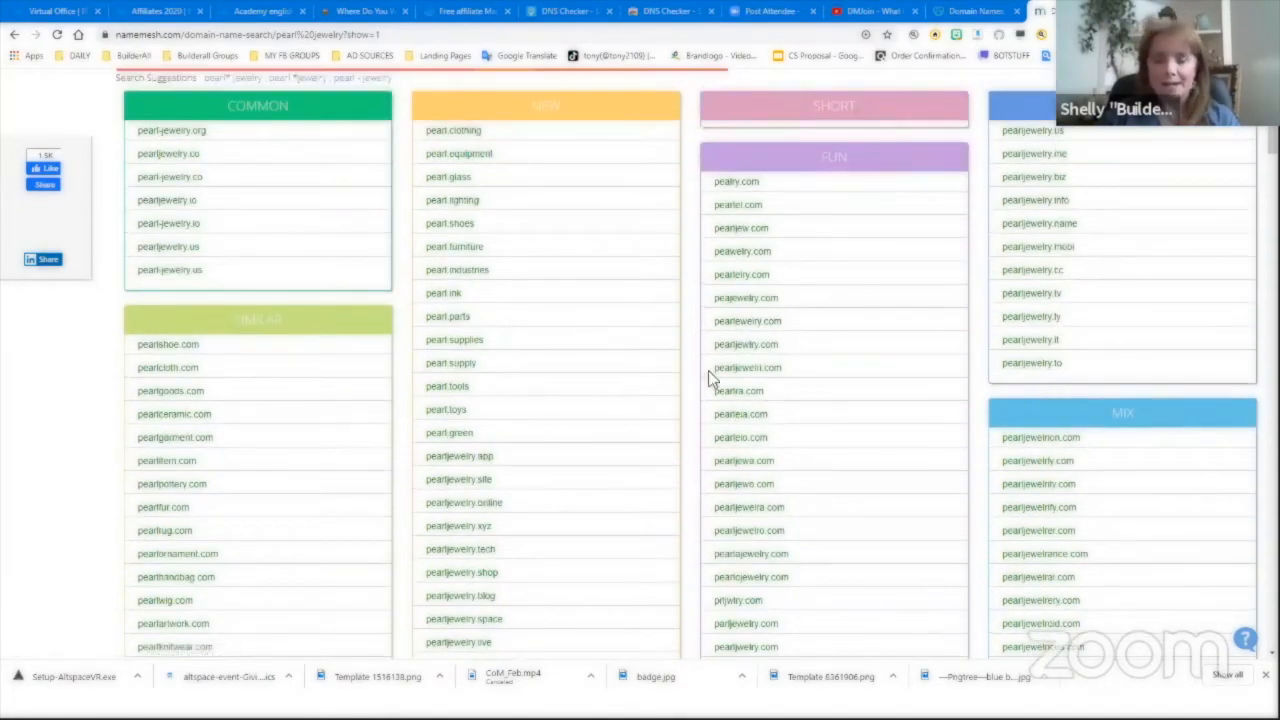
{"action": "scroll", "coordinate": [476, 460], "scroll_direction": "down", "scroll_amount": 2}
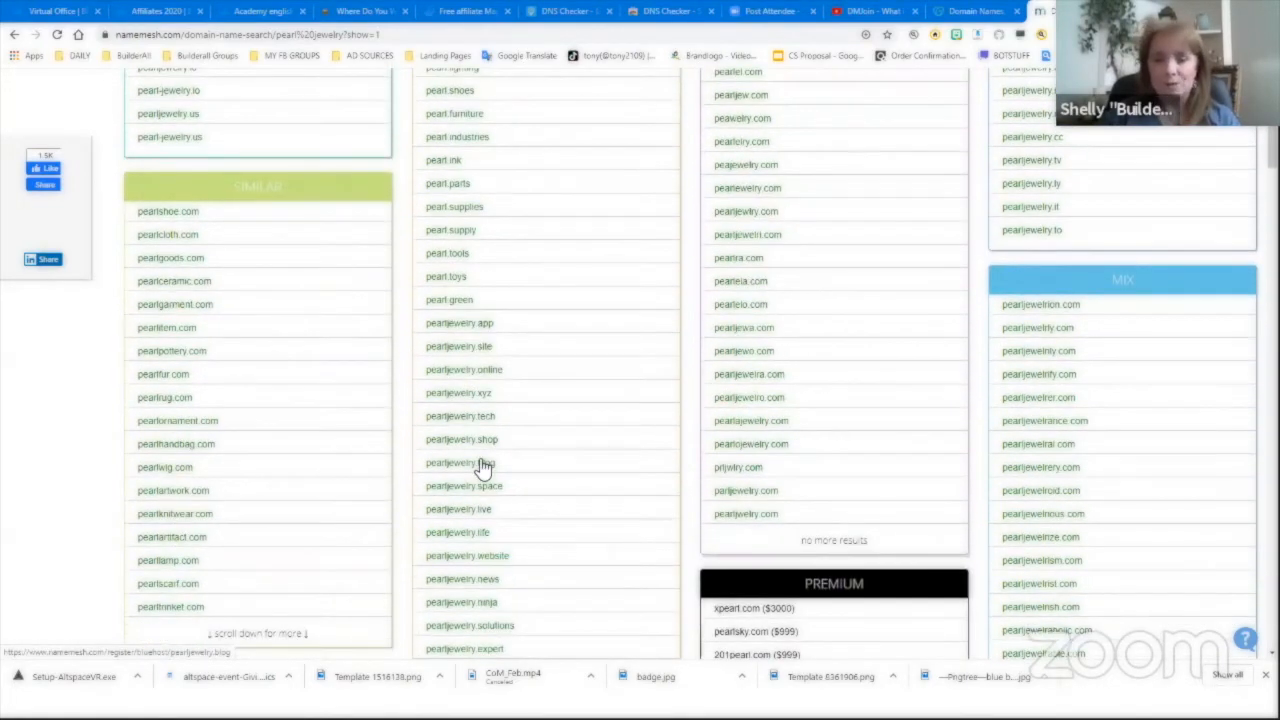
{"action": "scroll", "coordinate": [483, 465], "scroll_direction": "up", "scroll_amount": 1}
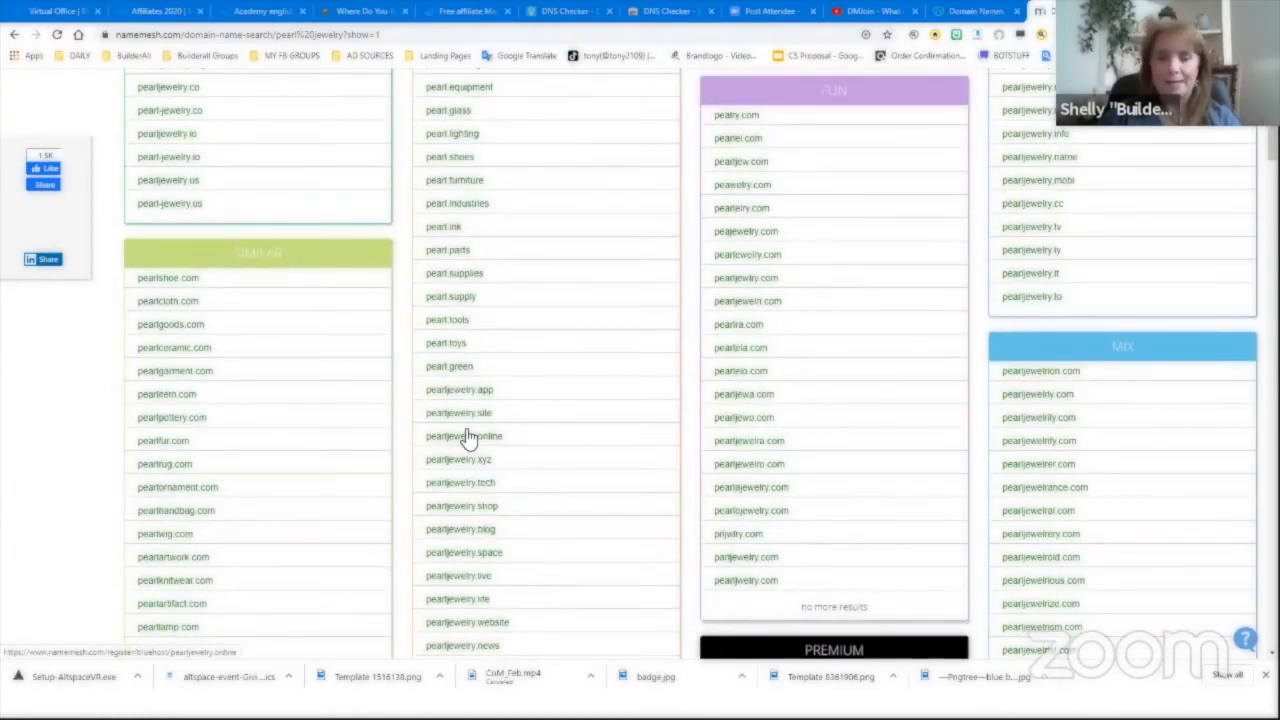
{"action": "scroll", "coordinate": [466, 437], "scroll_direction": "up", "scroll_amount": 3}
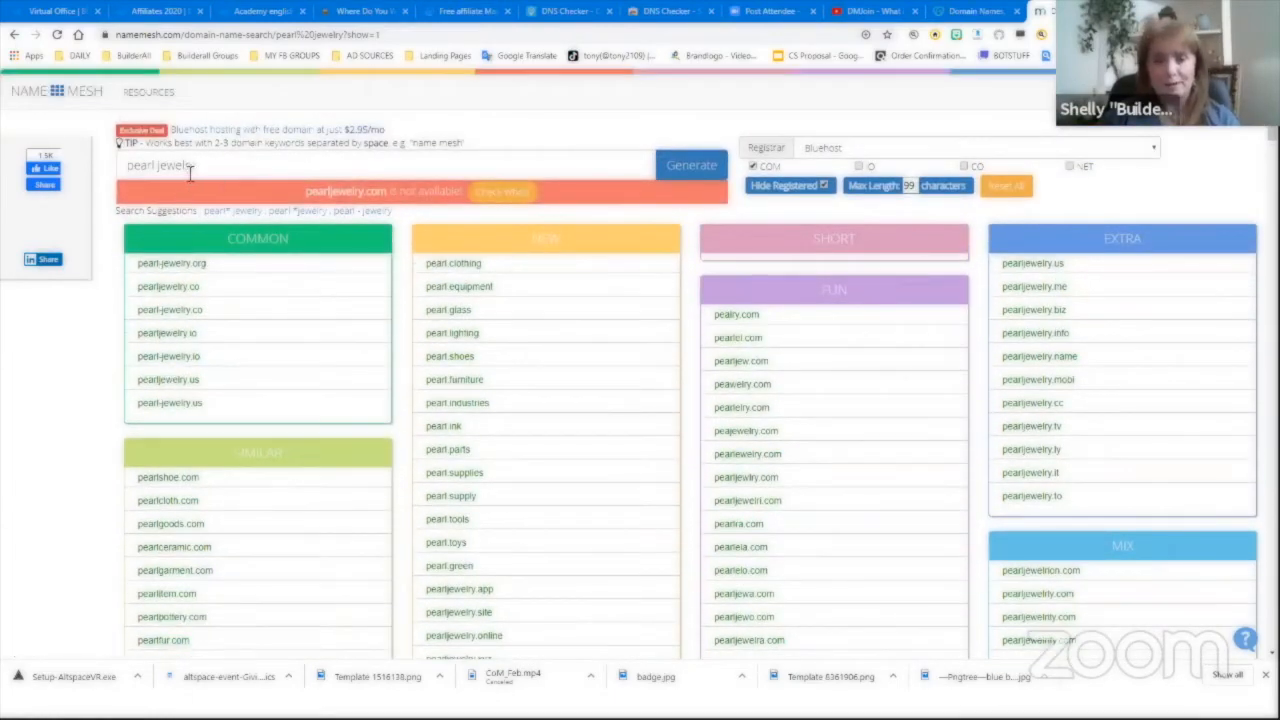
- Replace the search with 'pearl ring' and review the suggested pearlring domain names
{"action": "triple_click", "coordinate": [186, 166]}
{"action": "type", "text": "pearl"}
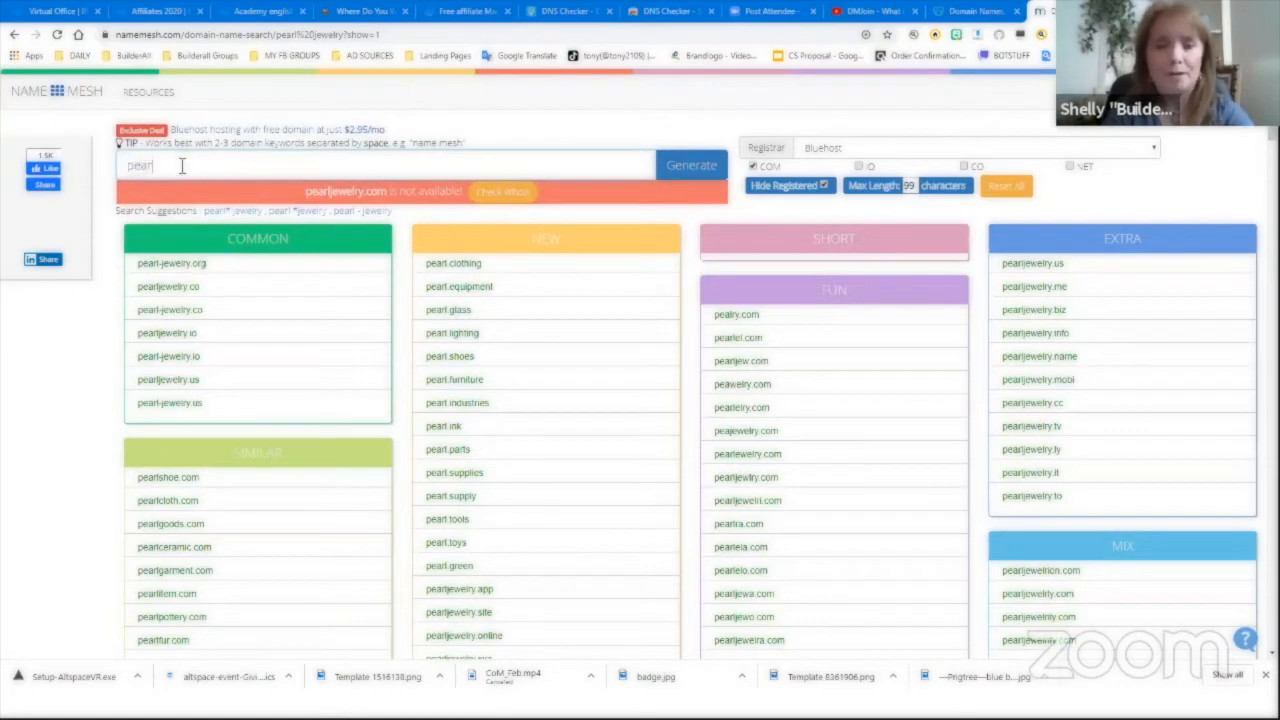
{"action": "type", "text": " ring"}
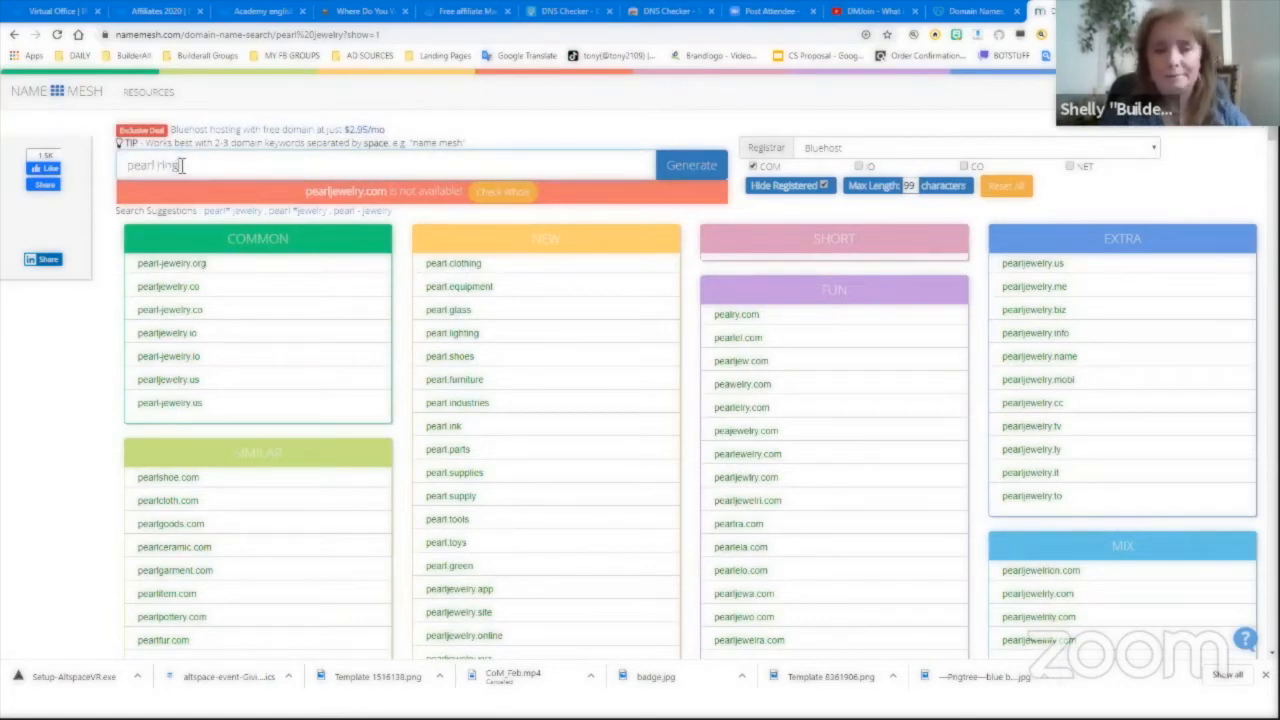
{"action": "left_click", "coordinate": [688, 166]}
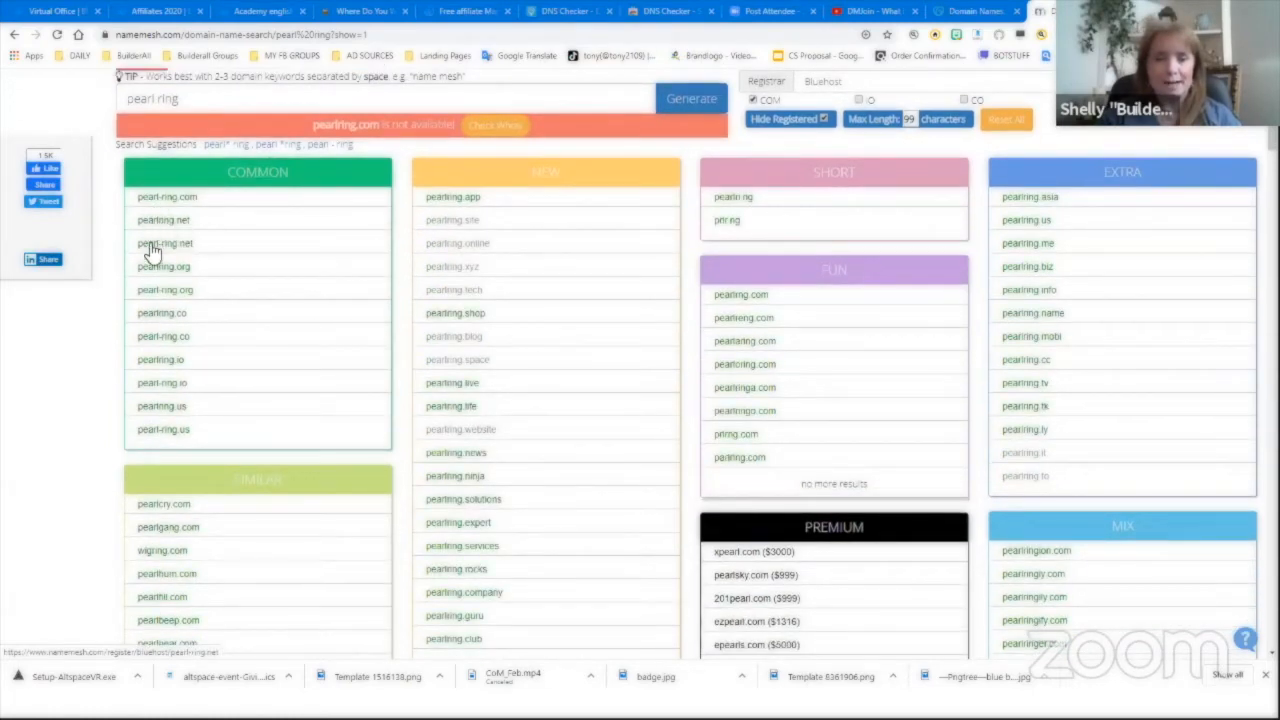
{"action": "scroll", "coordinate": [238, 460], "scroll_direction": "down", "scroll_amount": 2}
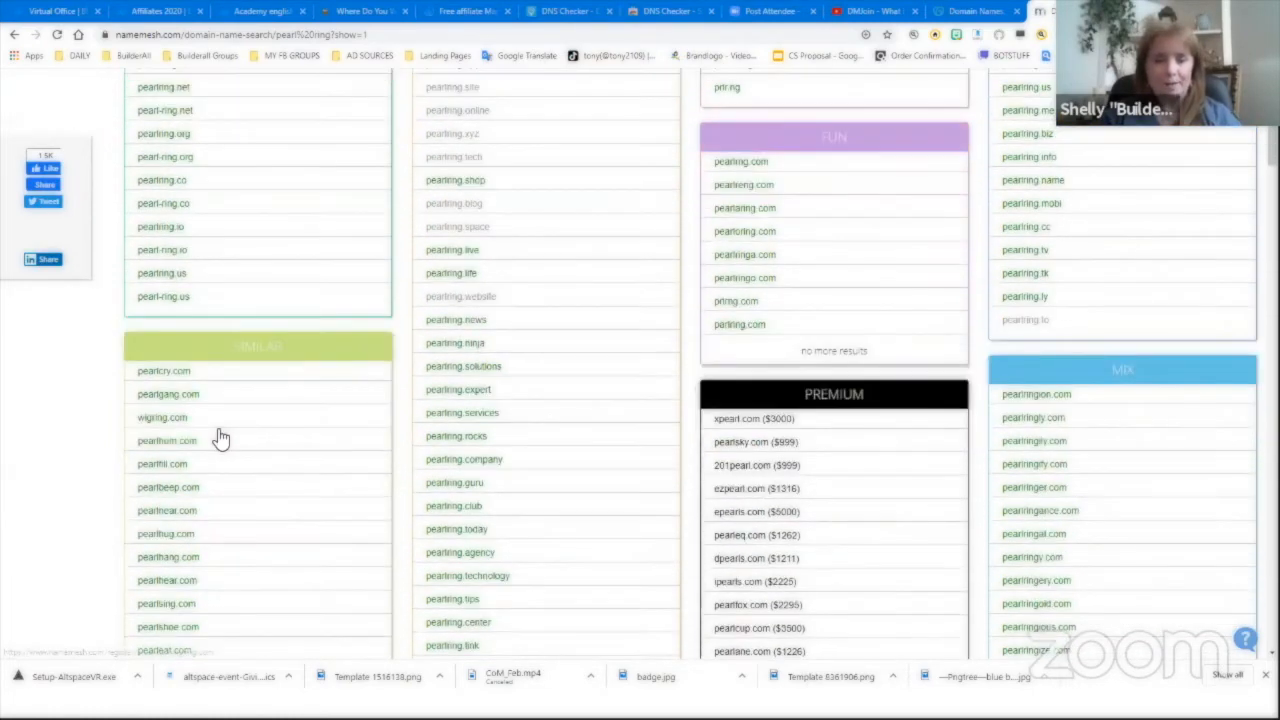
{"action": "scroll", "coordinate": [190, 400], "scroll_direction": "down", "scroll_amount": 1}
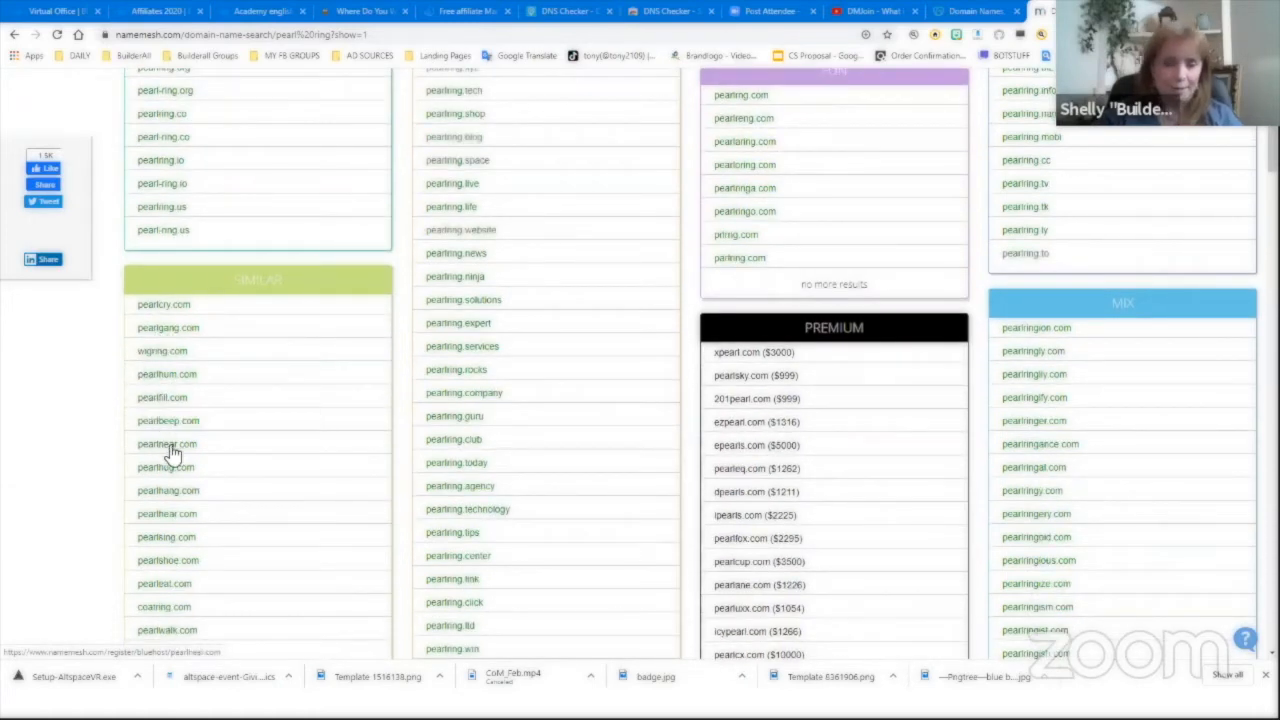
{"action": "scroll", "coordinate": [205, 492], "scroll_direction": "down", "scroll_amount": 1}
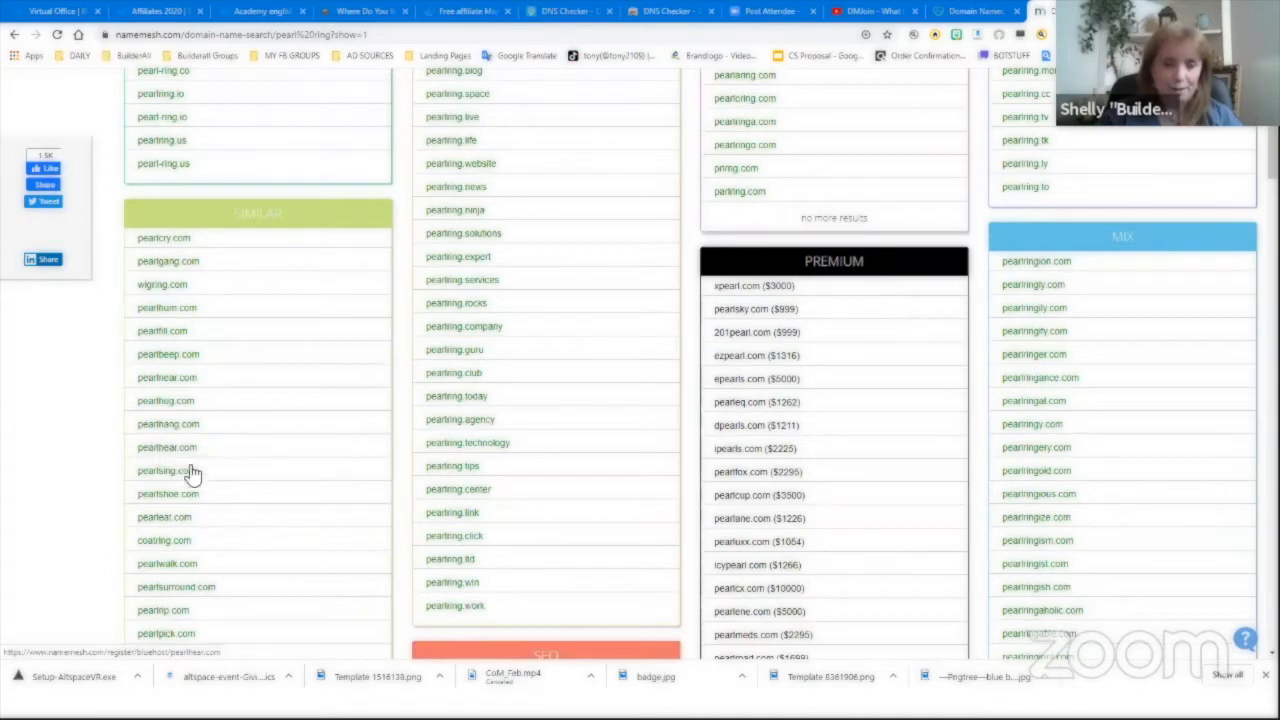
{"action": "scroll", "coordinate": [246, 523], "scroll_direction": "down", "scroll_amount": 1}
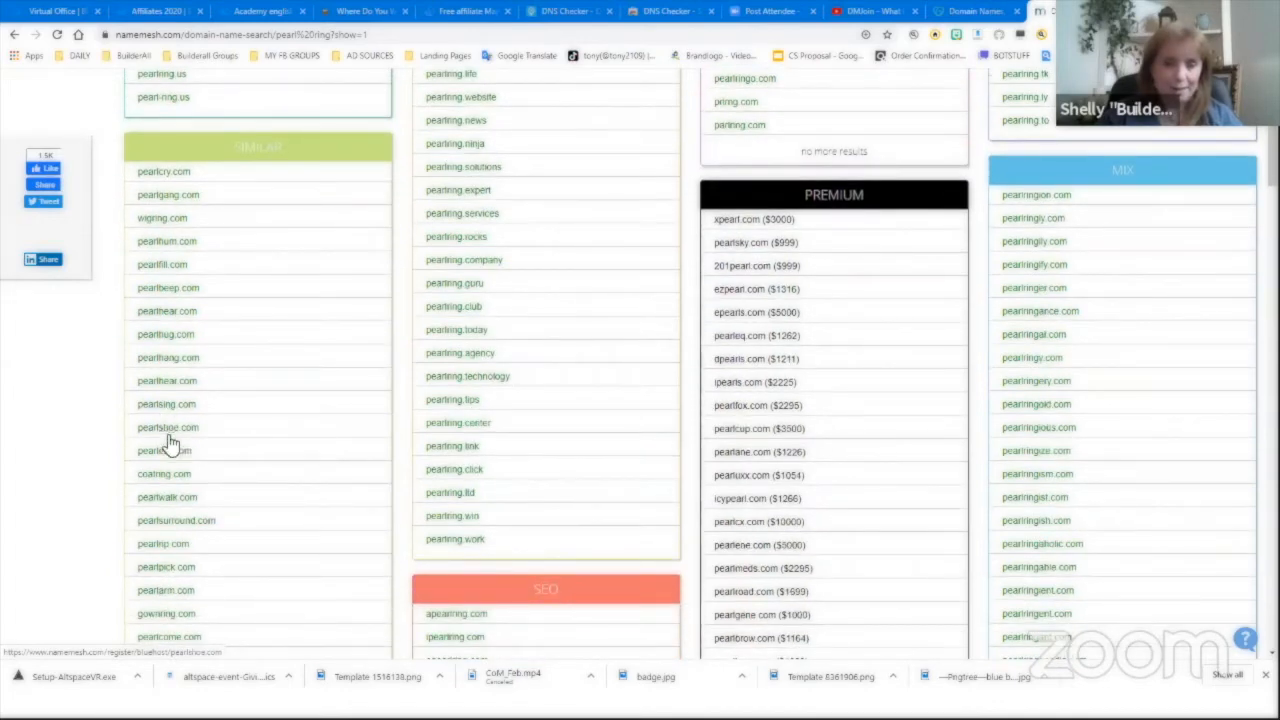
{"action": "scroll", "coordinate": [206, 491], "scroll_direction": "down", "scroll_amount": 1}
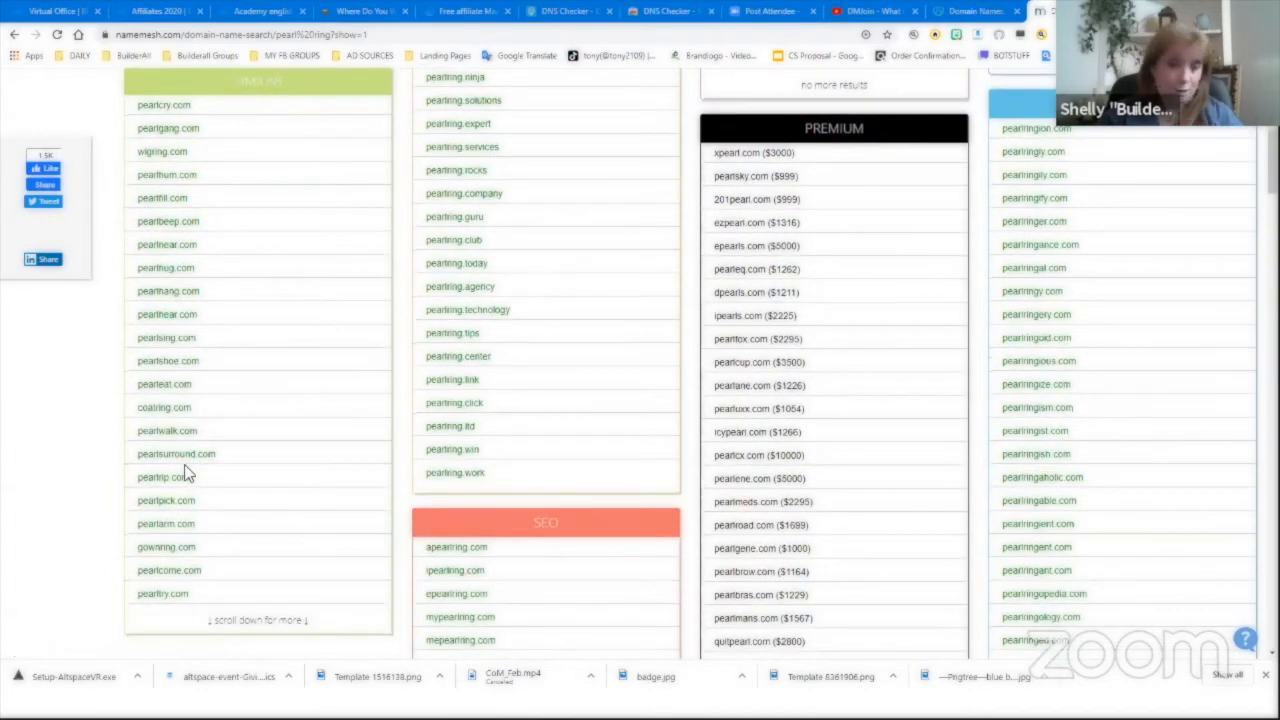
{"action": "scroll", "coordinate": [217, 520], "scroll_direction": "down", "scroll_amount": 1}
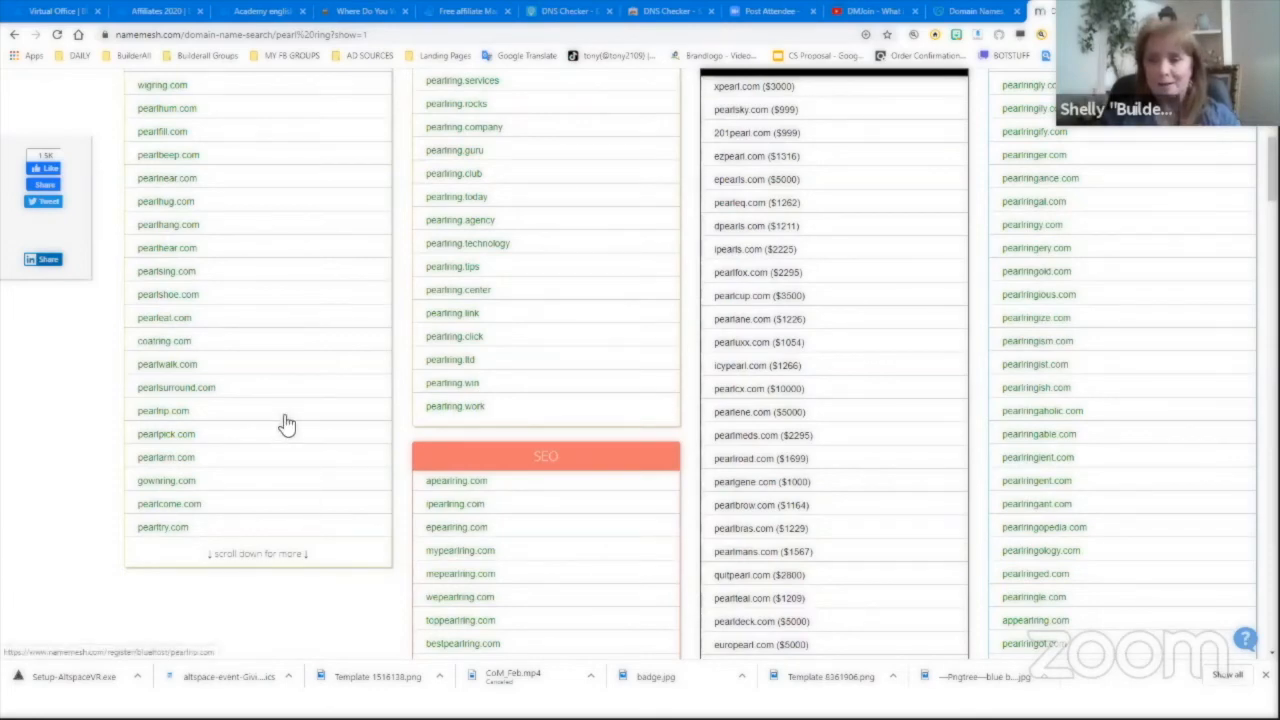
{"action": "scroll", "coordinate": [286, 424], "scroll_direction": "up", "scroll_amount": 1}
{"action": "scroll", "coordinate": [337, 300], "scroll_direction": "up", "scroll_amount": 2}
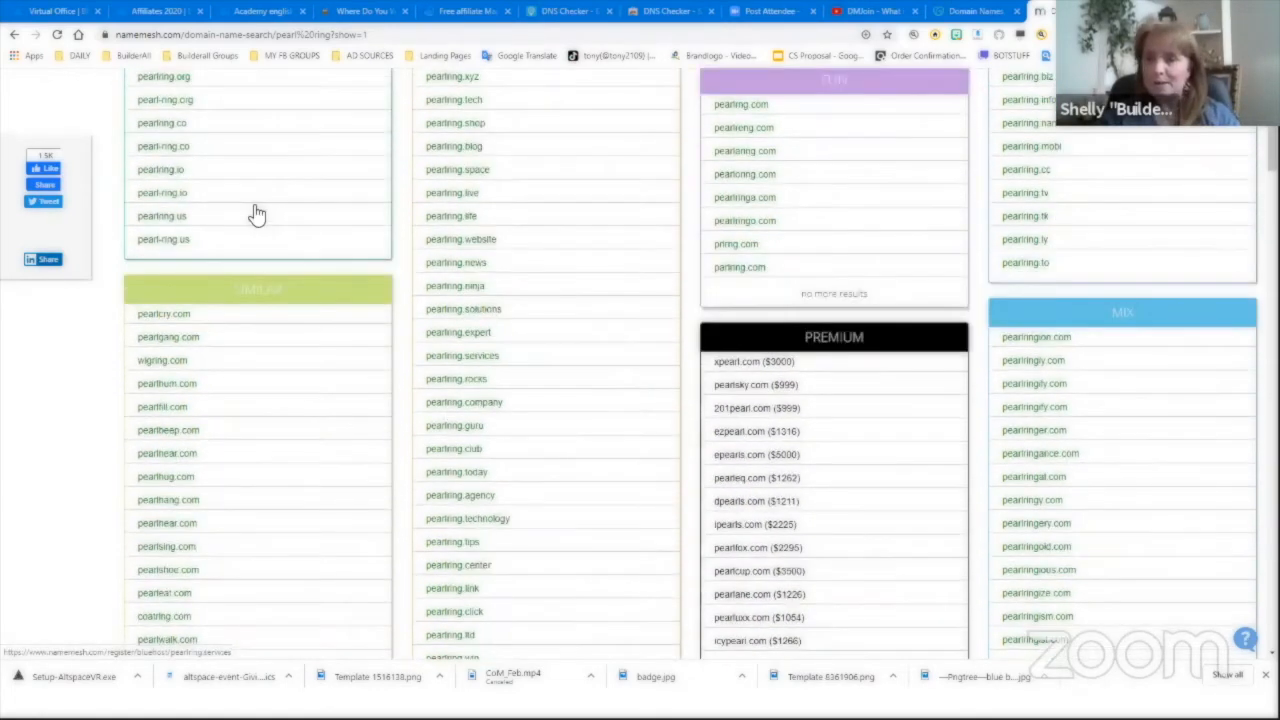
{"action": "scroll", "coordinate": [256, 215], "scroll_direction": "up", "scroll_amount": 3}
{"action": "double_click", "coordinate": [172, 165]}
{"action": "type", "text": "ne"}
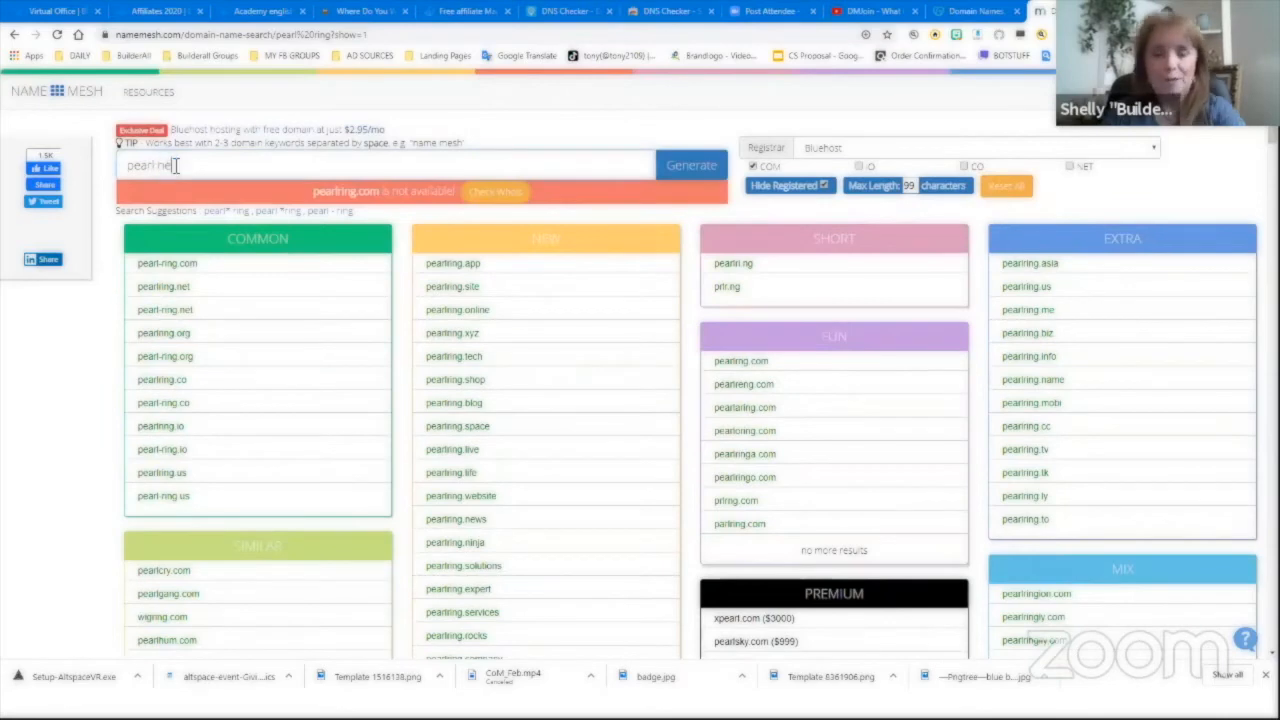
{"action": "type", "text": "cklace"}
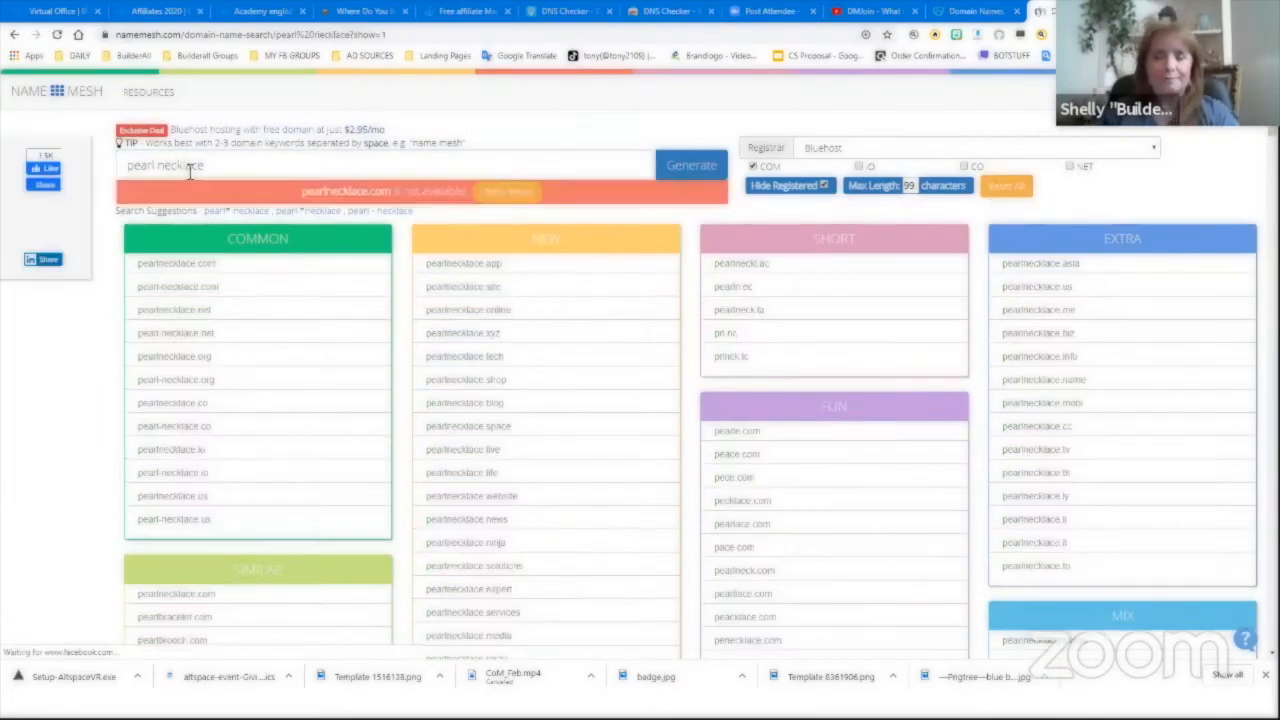
{"action": "scroll", "coordinate": [246, 357], "scroll_direction": "down", "scroll_amount": 1}
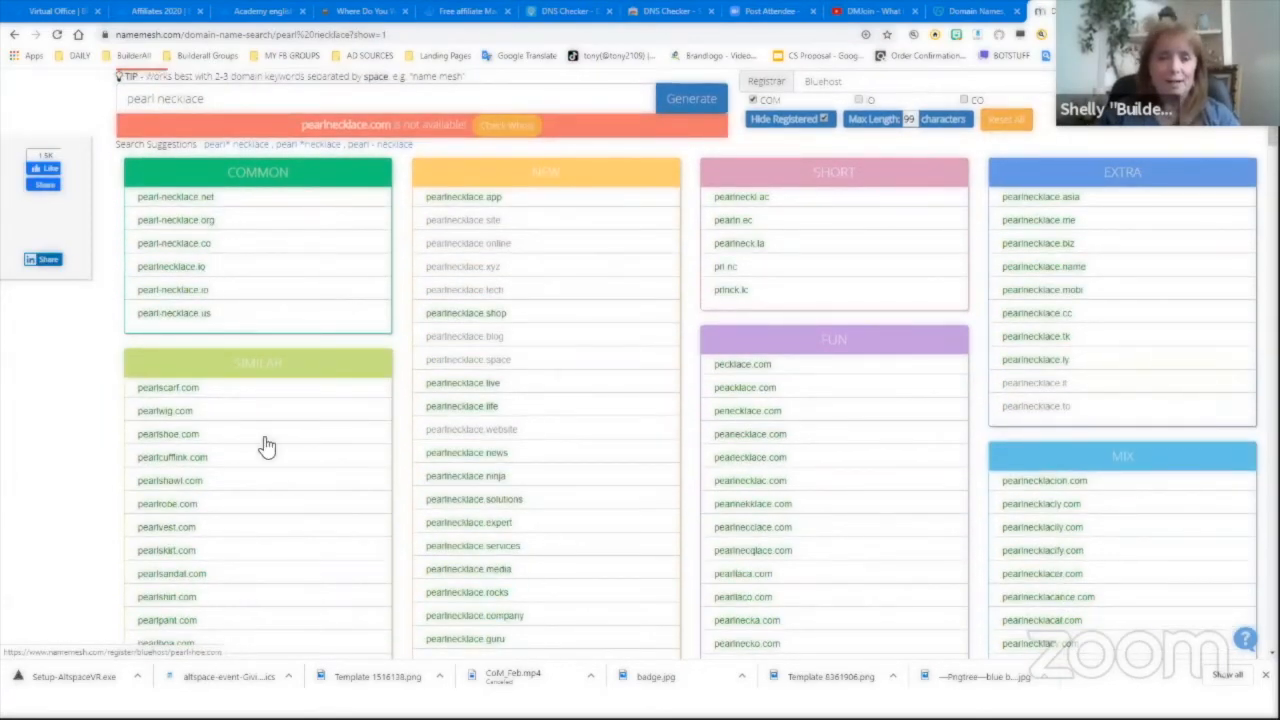
{"action": "scroll", "coordinate": [160, 282], "scroll_direction": "down", "scroll_amount": 2}
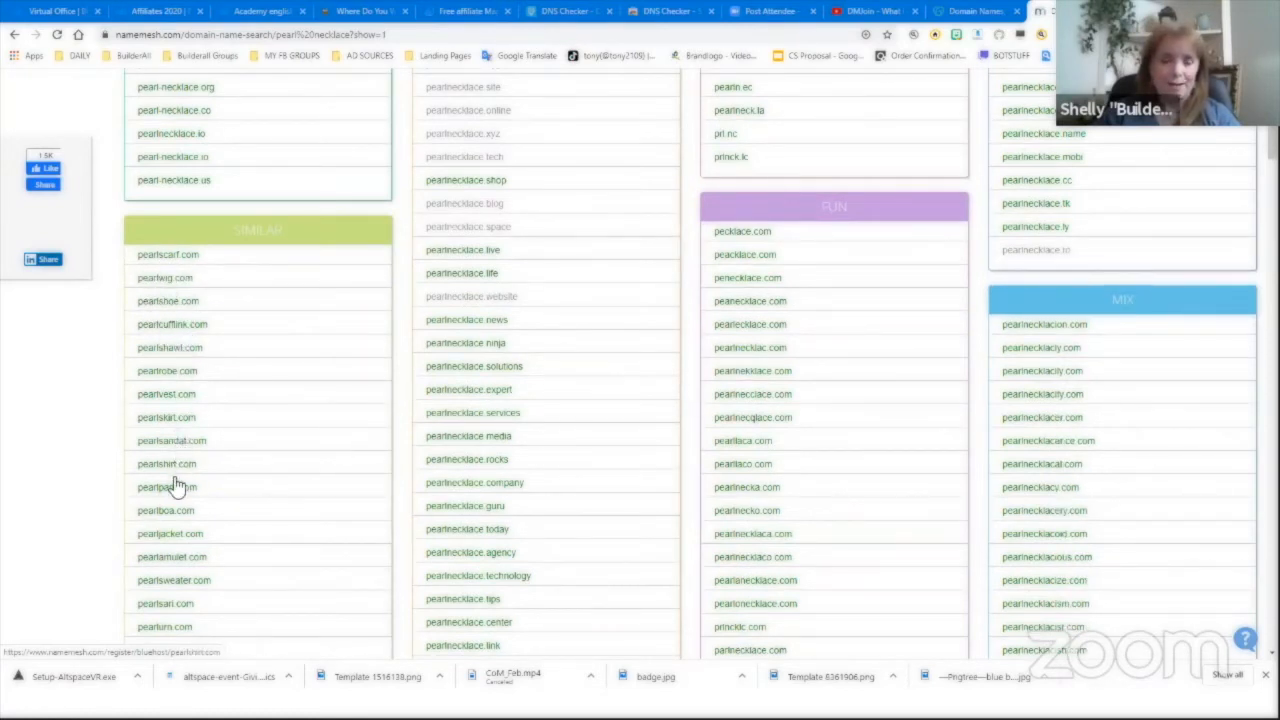
{"action": "scroll", "coordinate": [183, 500], "scroll_direction": "down", "scroll_amount": 1}
{"action": "scroll", "coordinate": [200, 503], "scroll_direction": "down", "scroll_amount": 1}
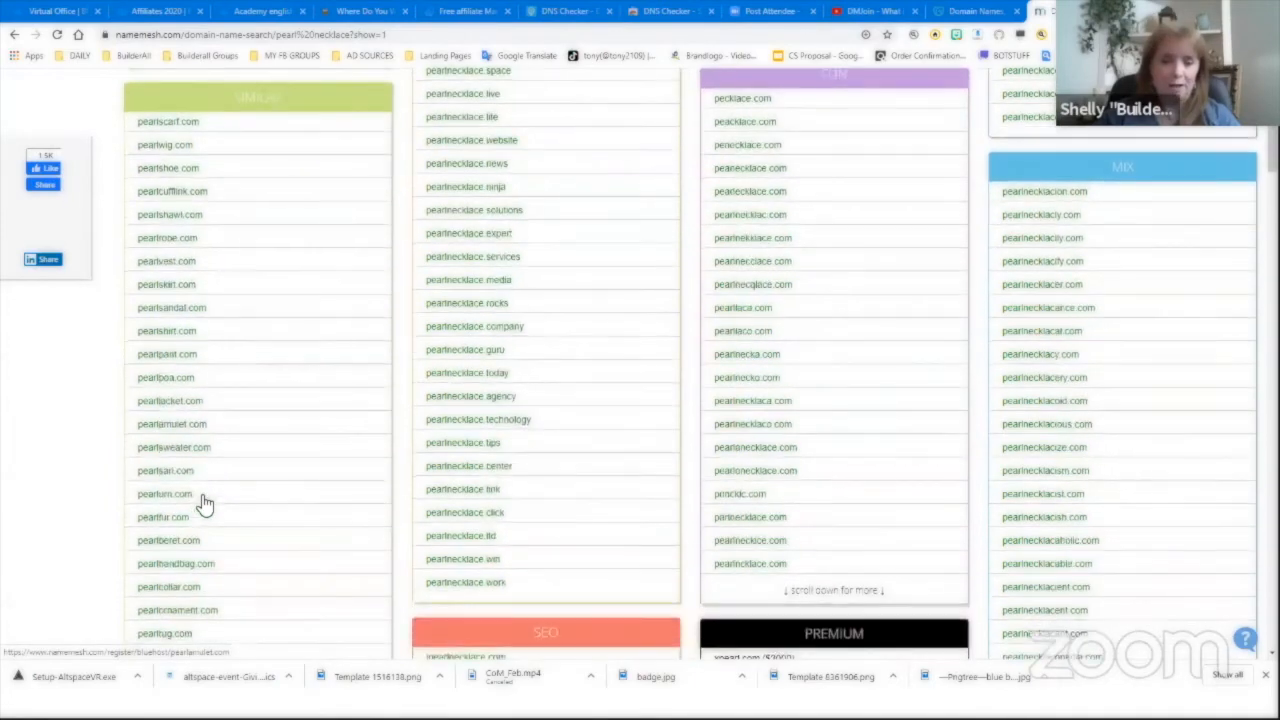
{"action": "scroll", "coordinate": [203, 503], "scroll_direction": "down", "scroll_amount": 1}
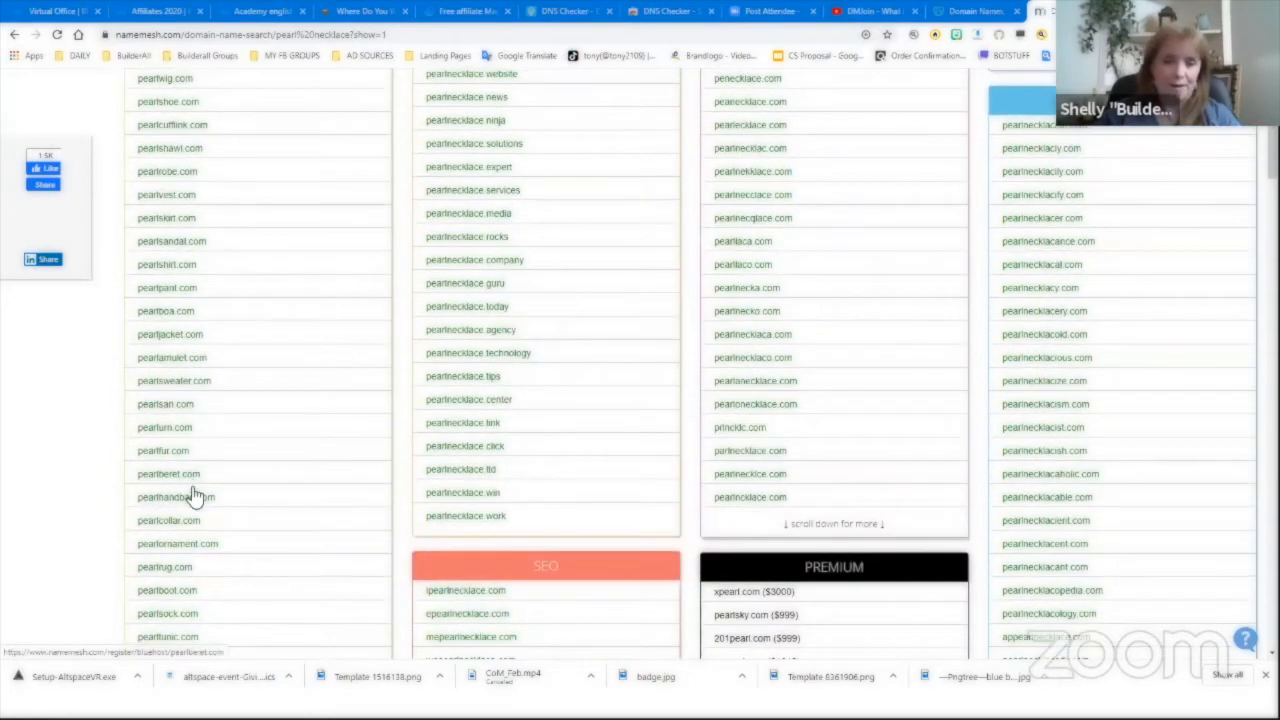
{"action": "scroll", "coordinate": [210, 448], "scroll_direction": "down", "scroll_amount": 1}
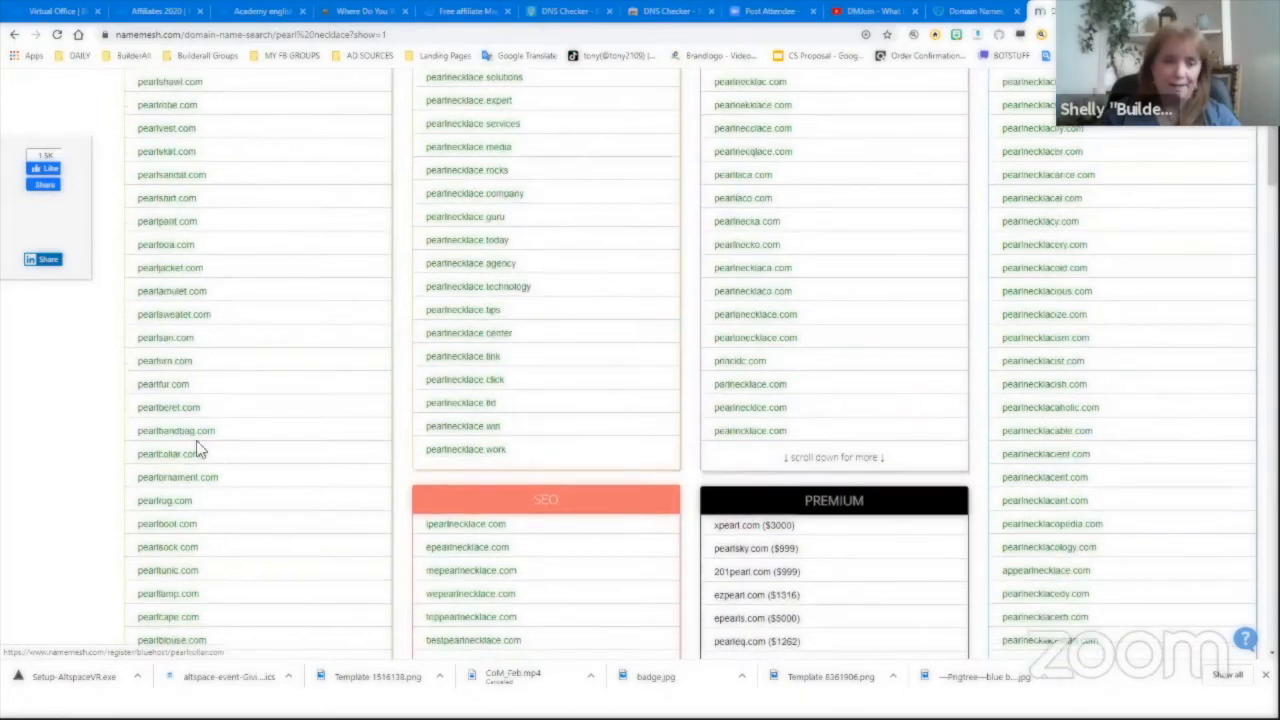
{"action": "scroll", "coordinate": [197, 450], "scroll_direction": "down", "scroll_amount": 1}
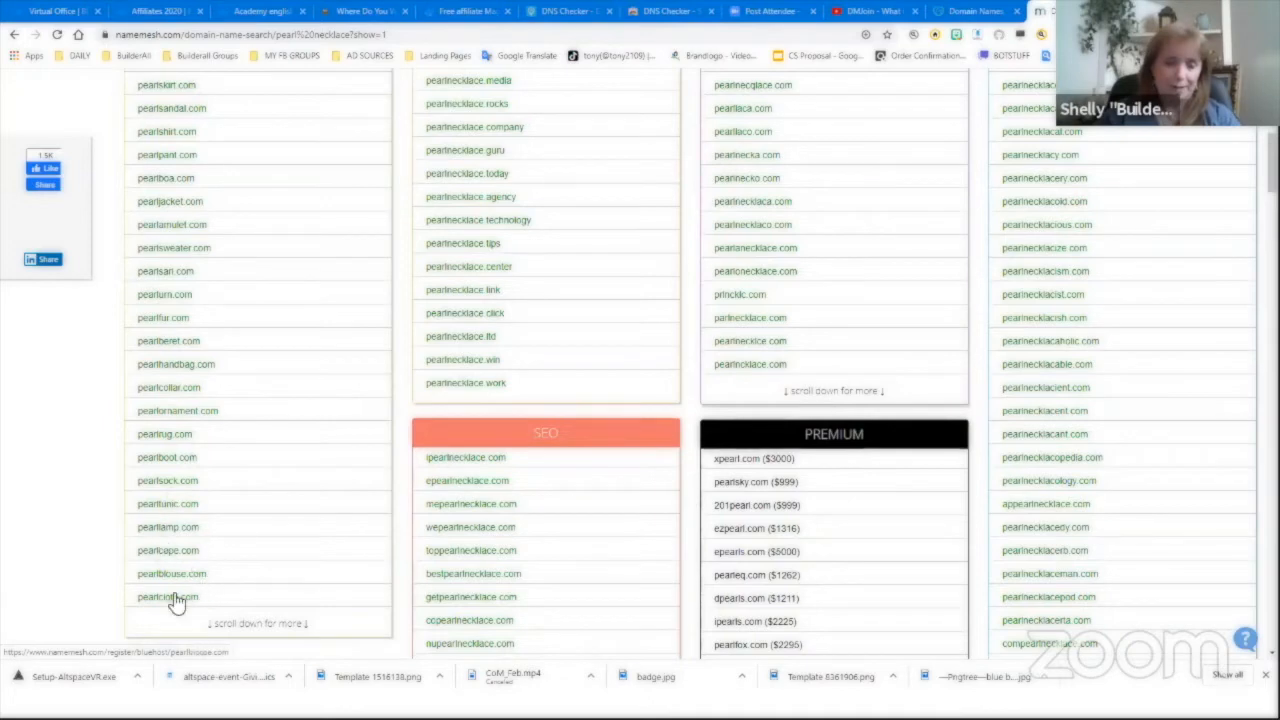
{"action": "scroll", "coordinate": [265, 462], "scroll_direction": "up", "scroll_amount": 1}
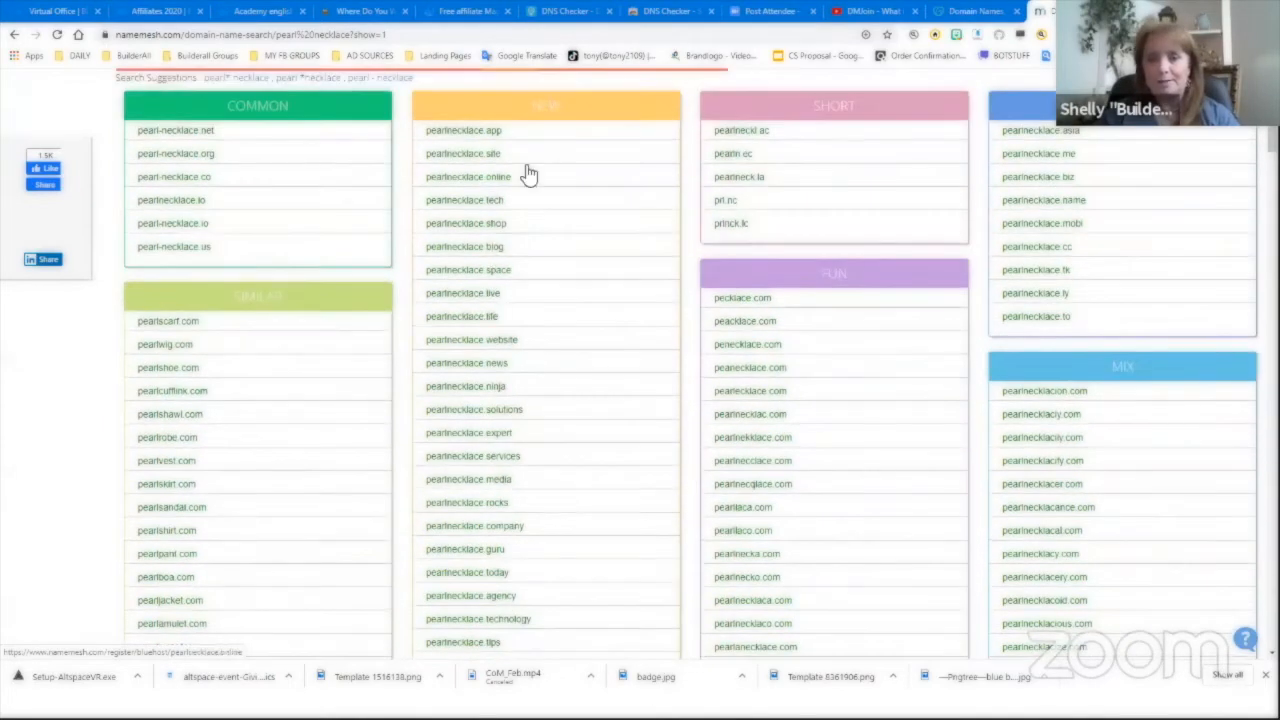
{"action": "scroll", "coordinate": [768, 300], "scroll_direction": "down", "scroll_amount": 1}
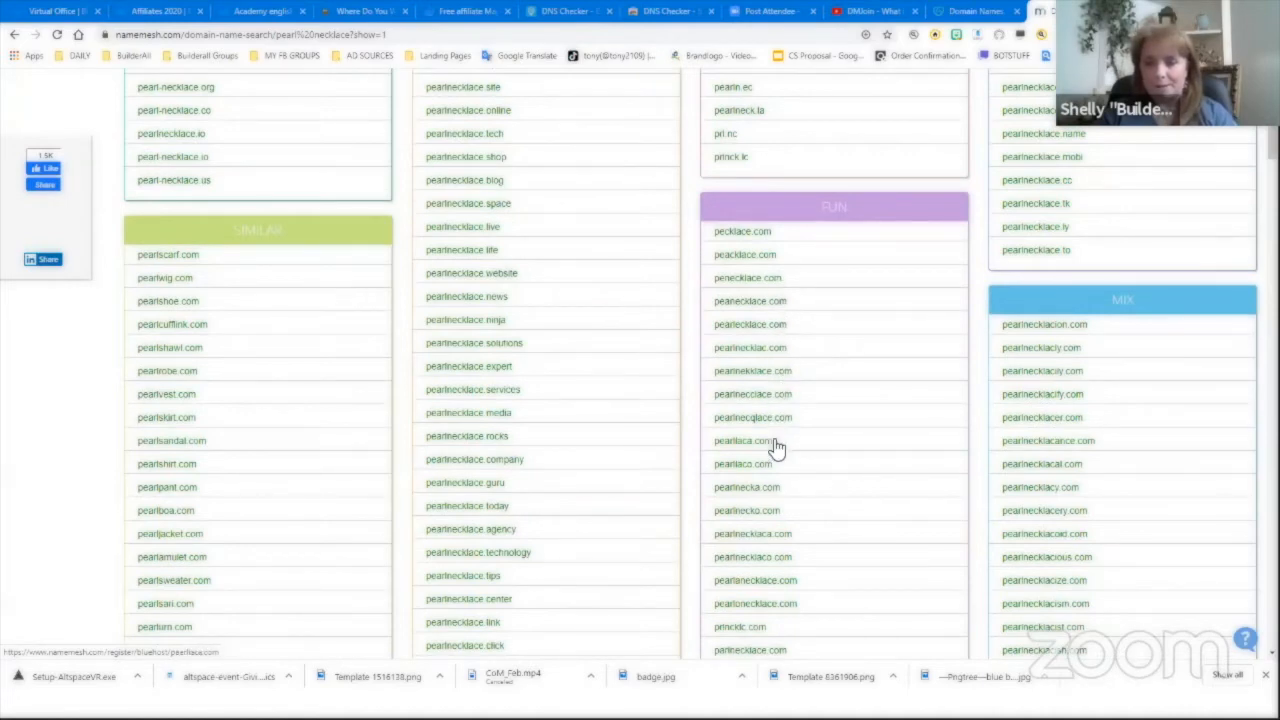
{"action": "scroll", "coordinate": [783, 482], "scroll_direction": "down", "scroll_amount": 2}
{"action": "scroll", "coordinate": [785, 482], "scroll_direction": "up", "scroll_amount": 5}
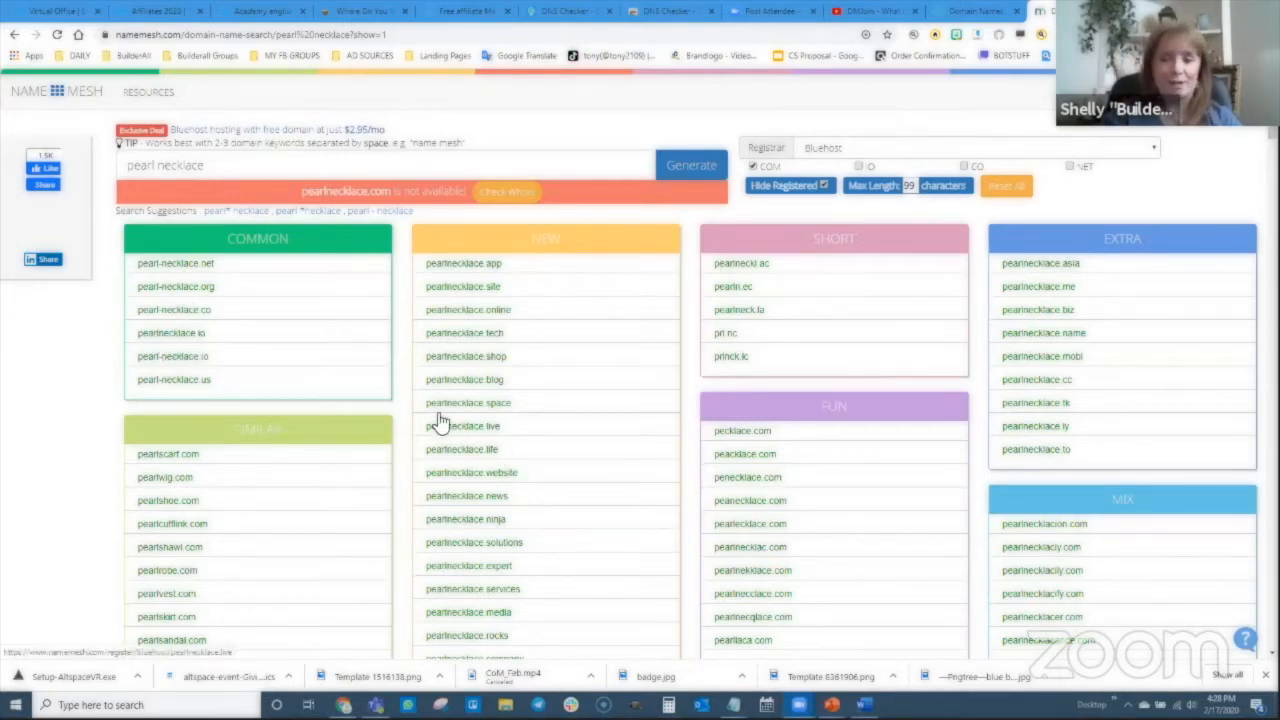
{"action": "scroll", "coordinate": [440, 420], "scroll_direction": "down", "scroll_amount": 2}
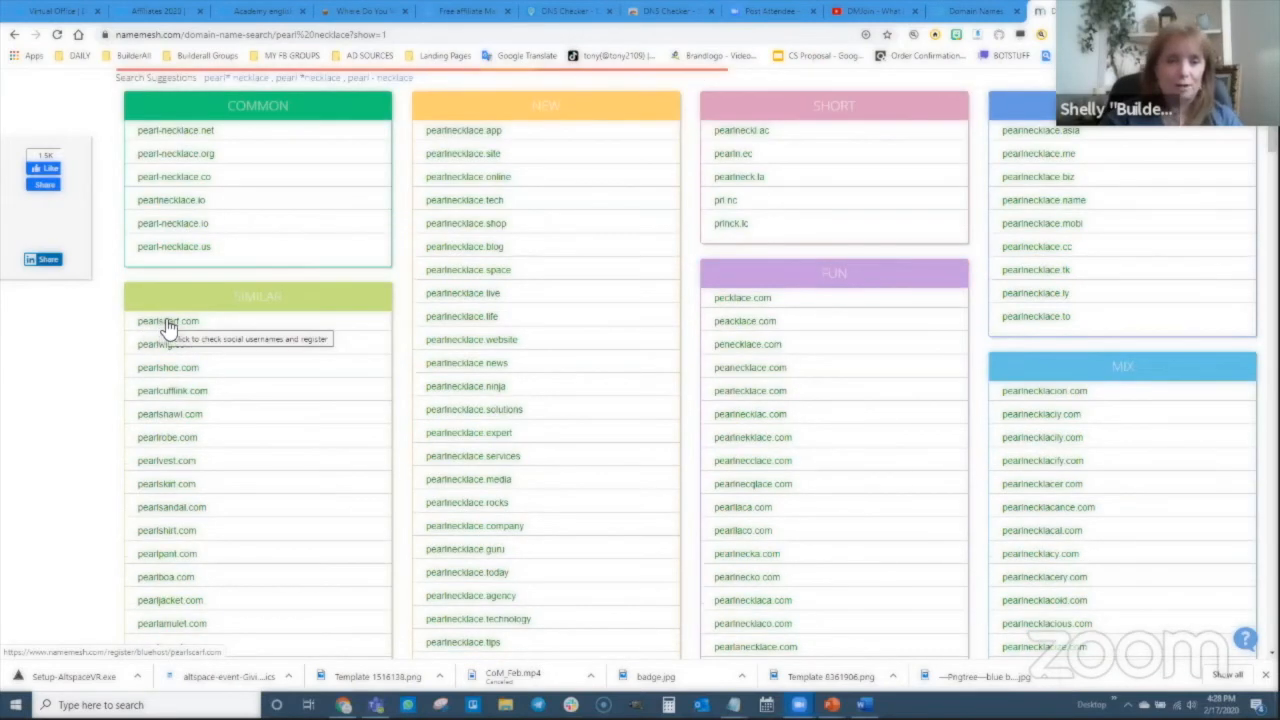
{"action": "scroll", "coordinate": [395, 326], "scroll_direction": "up", "scroll_amount": 2}
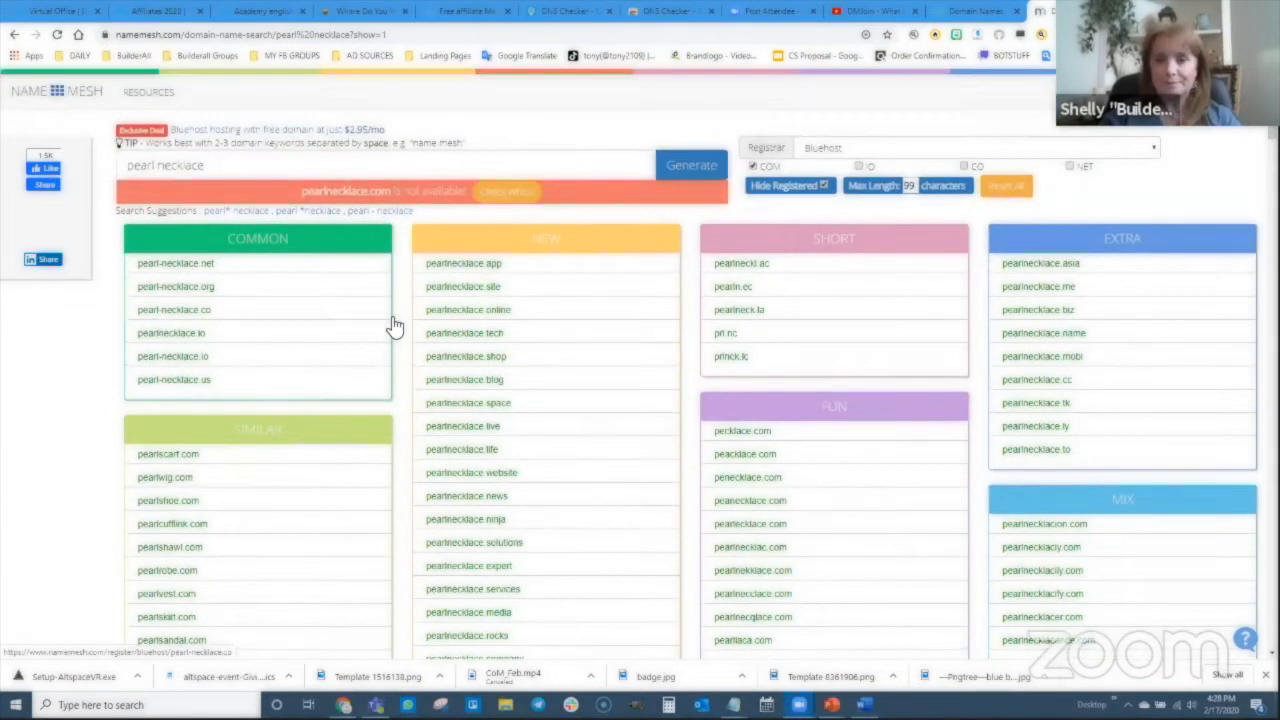
- Search GoDaddy for pearlscarf.com and add it to the cart
{"action": "left_click", "coordinate": [980, 12]}
{"action": "left_click", "coordinate": [289, 430]}
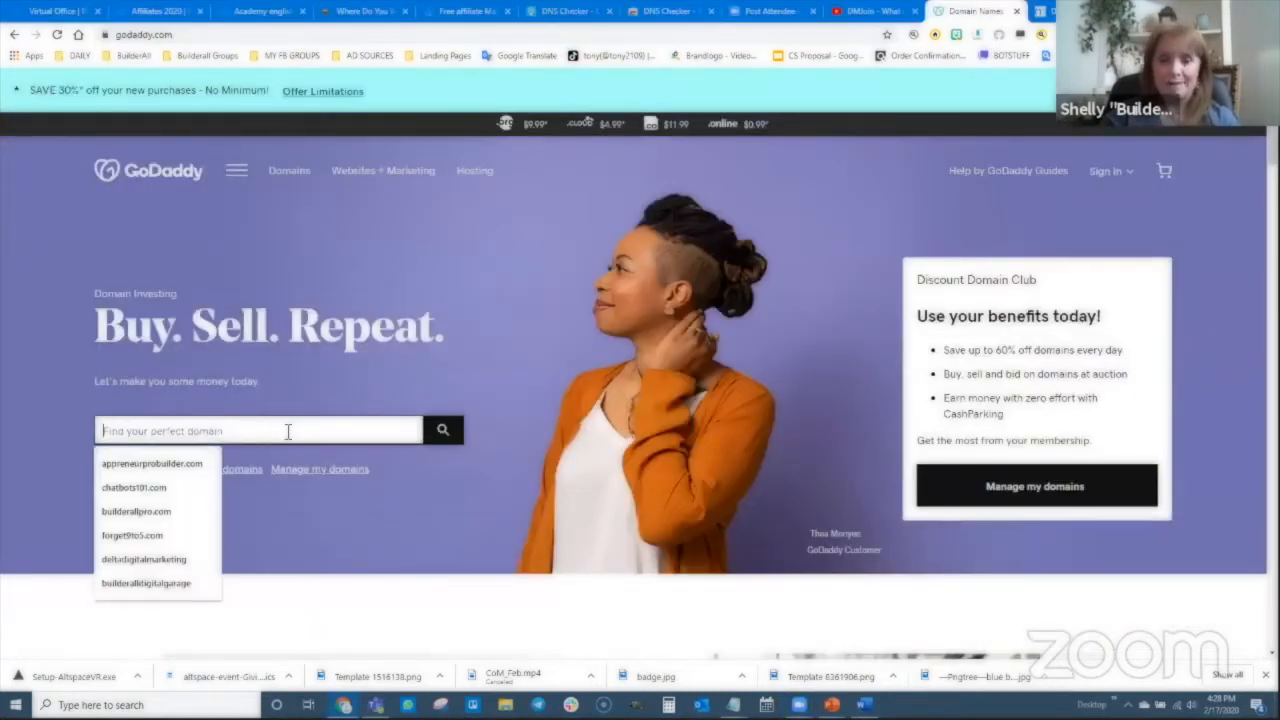
{"action": "type", "text": "pr"}
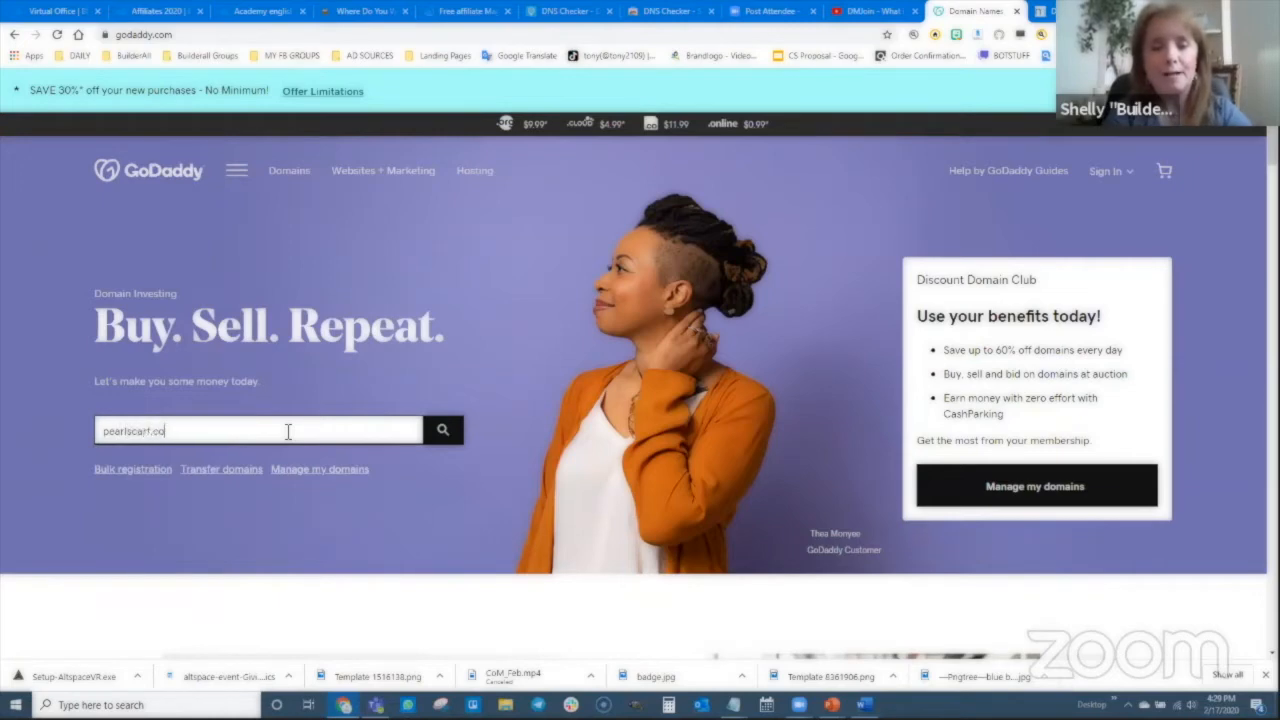
{"action": "key", "text": "Return"}
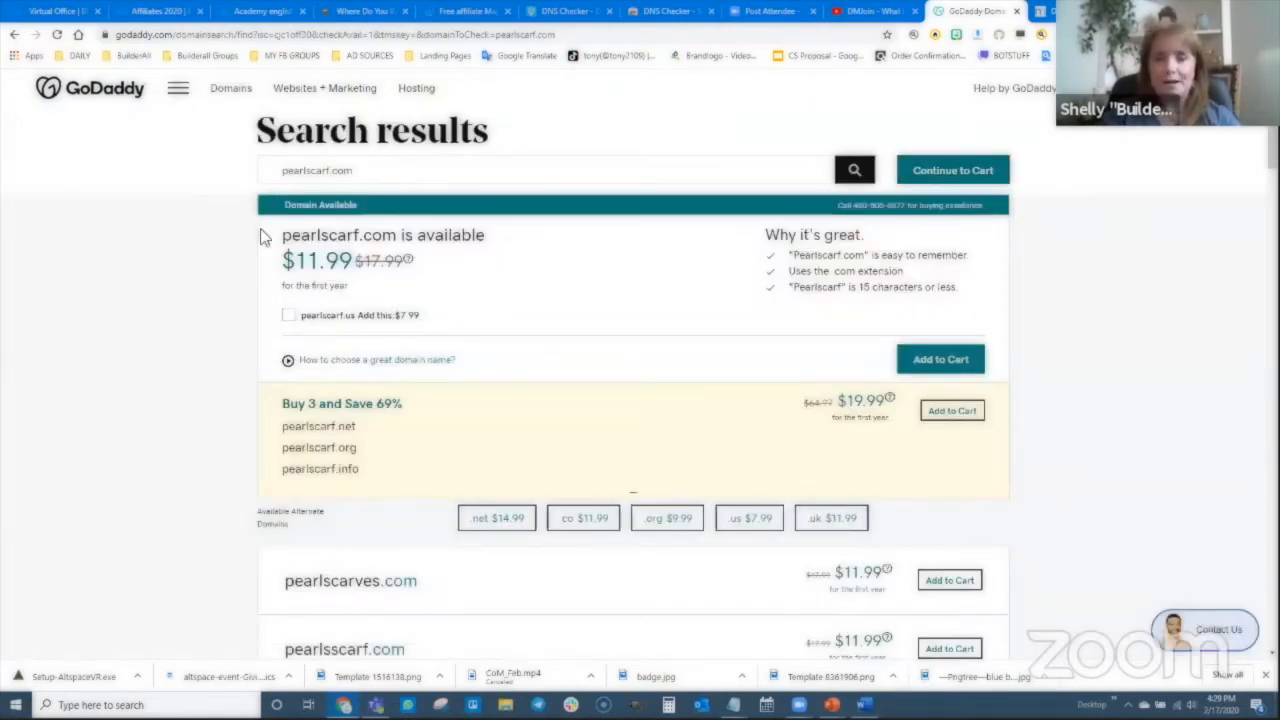
{"action": "left_click", "coordinate": [918, 362]}
{"action": "left_click", "coordinate": [958, 171]}
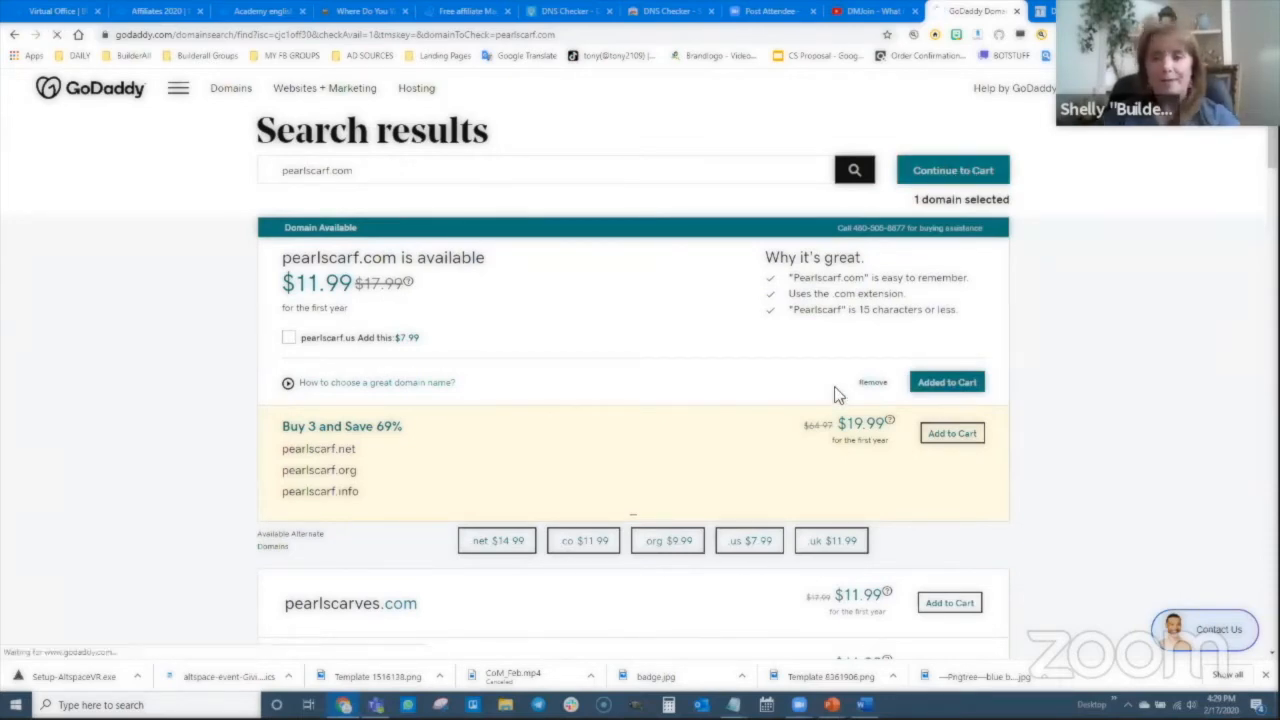
- Decline privacy protection and the free website, then continue to checkout
{"action": "scroll", "coordinate": [361, 377], "scroll_direction": "down", "scroll_amount": 2}
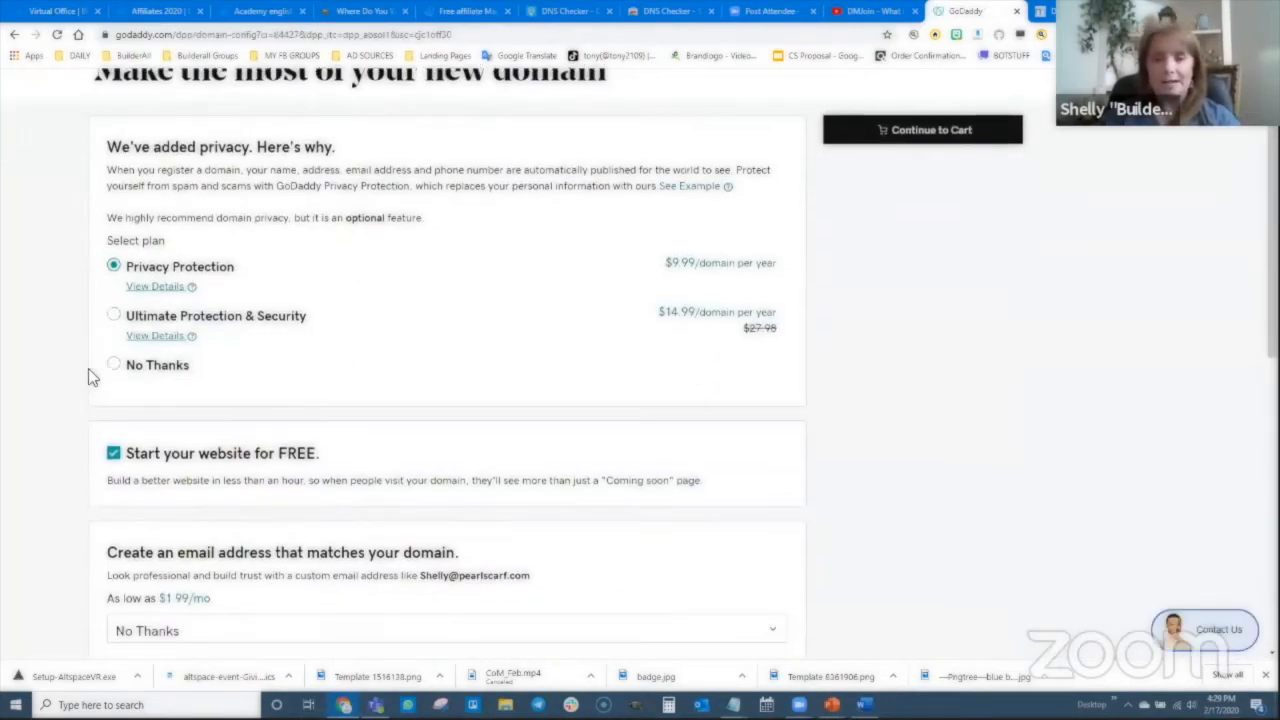
{"action": "left_click", "coordinate": [114, 364]}
{"action": "scroll", "coordinate": [114, 364], "scroll_direction": "down", "scroll_amount": 3}
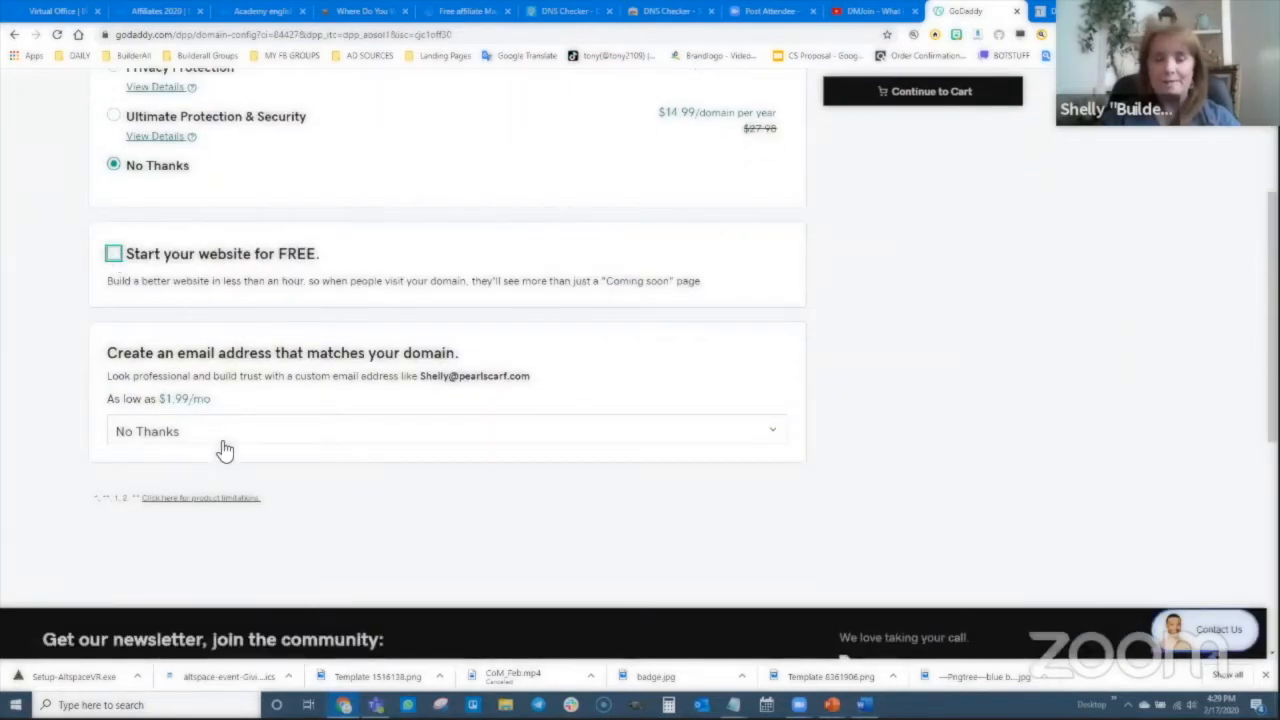
{"action": "scroll", "coordinate": [224, 451], "scroll_direction": "down", "scroll_amount": 1}
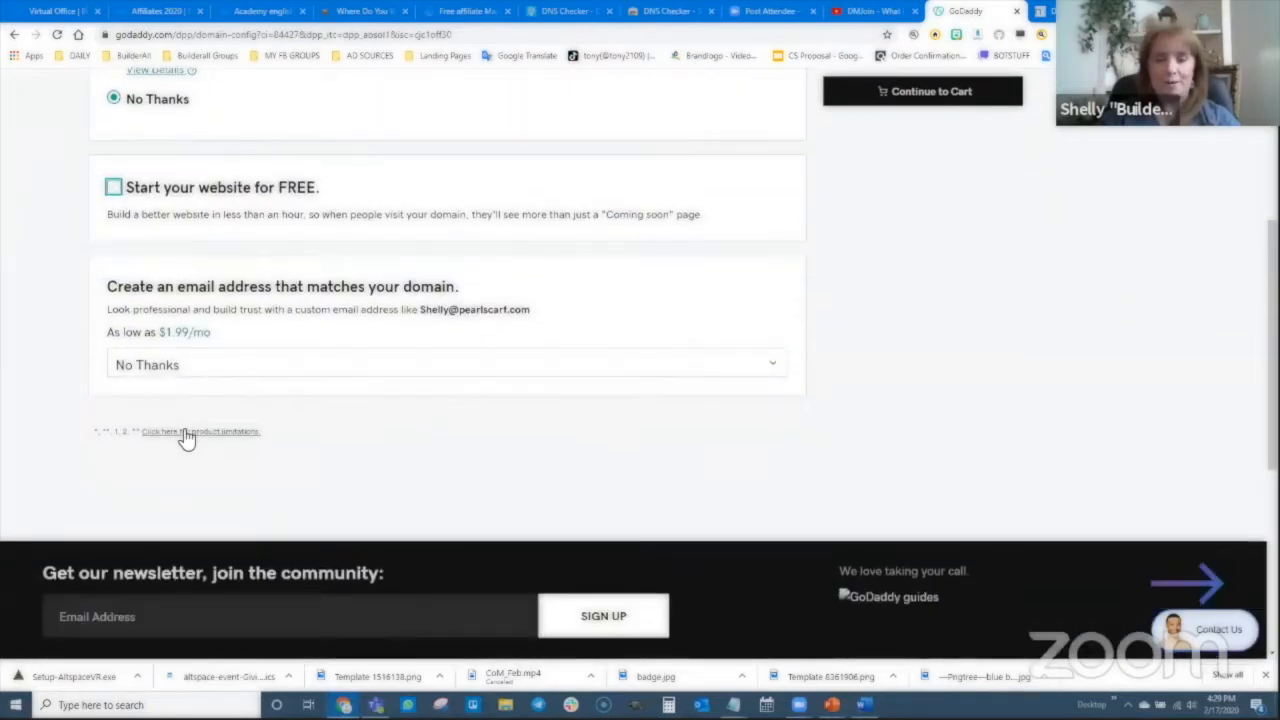
{"action": "left_click", "coordinate": [921, 113]}
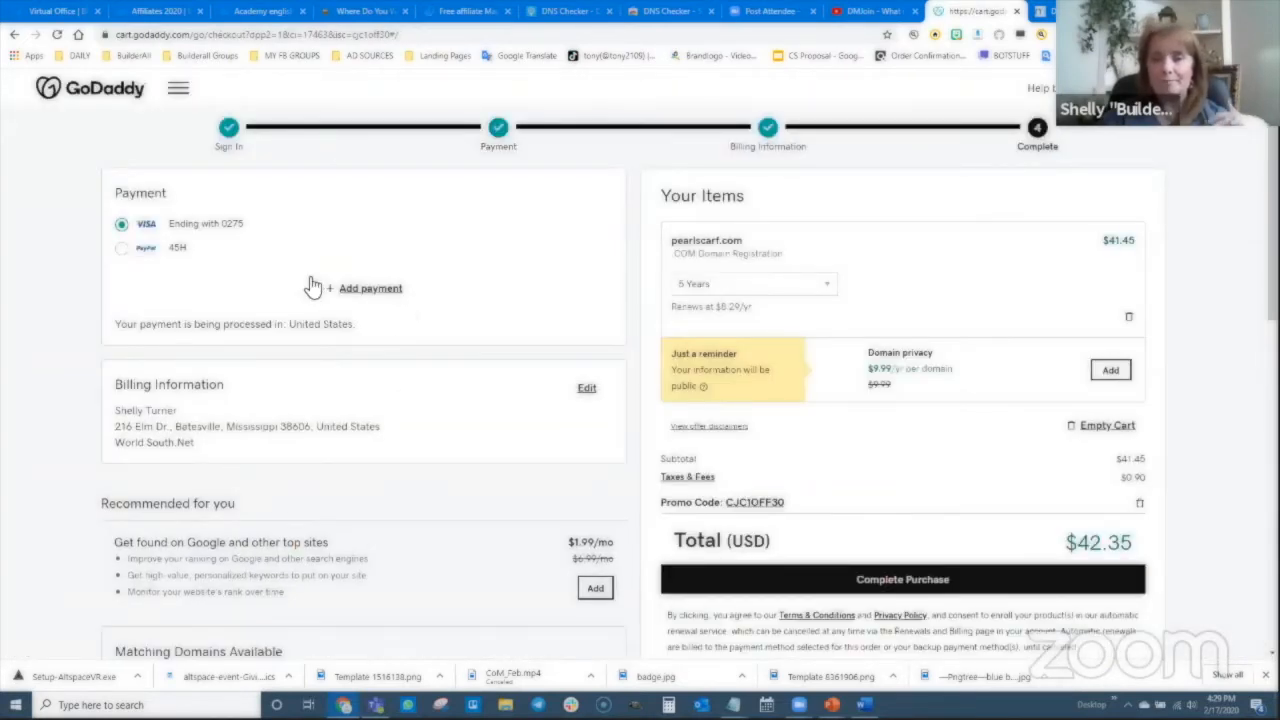
- Change pearlscarf.com's term from 5 Years to 1 Year and complete the $8.47 purchase
{"action": "scroll", "coordinate": [230, 240], "scroll_direction": "down", "scroll_amount": 1}
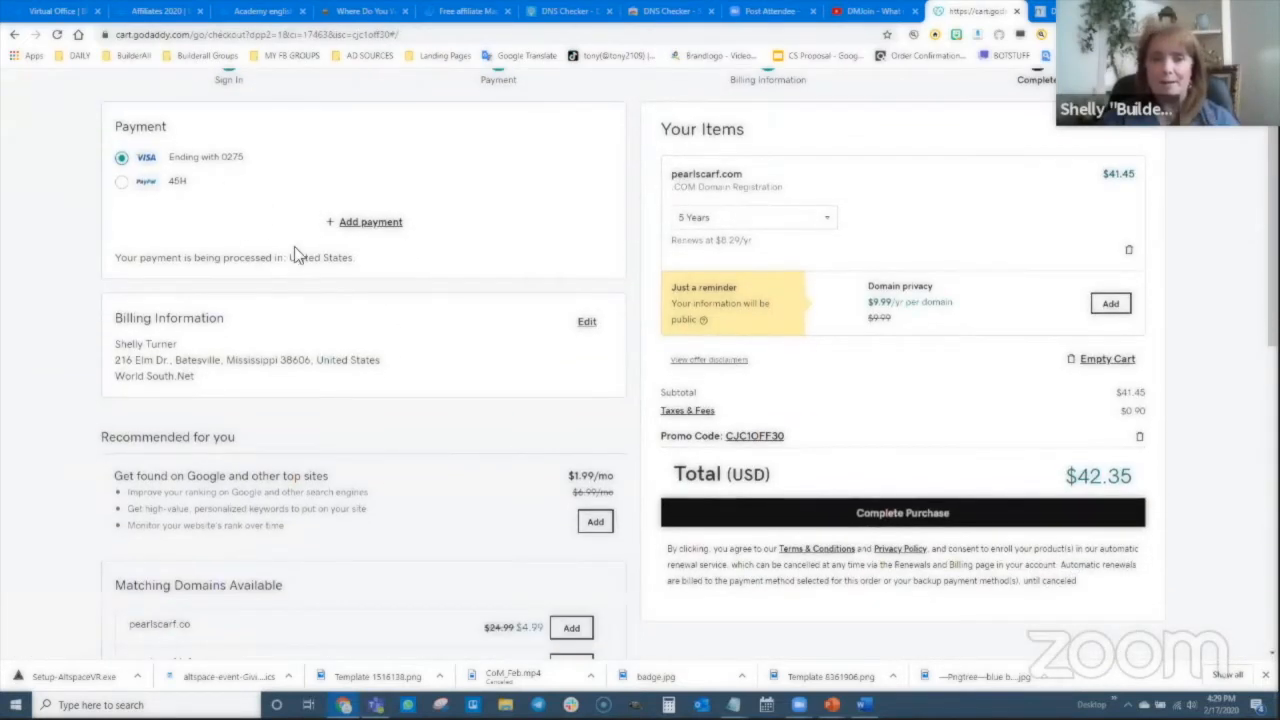
{"action": "left_click", "coordinate": [822, 222]}
{"action": "left_click", "coordinate": [737, 244]}
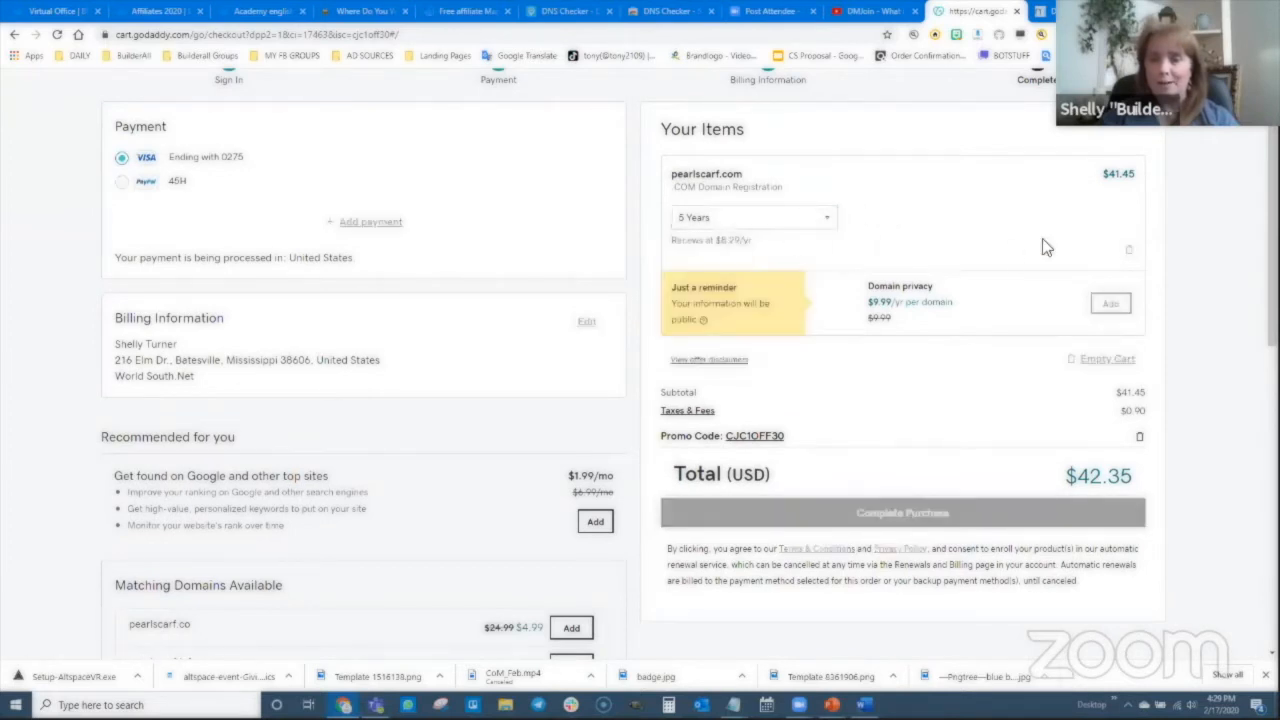
{"action": "scroll", "coordinate": [815, 395], "scroll_direction": "down", "scroll_amount": 1}
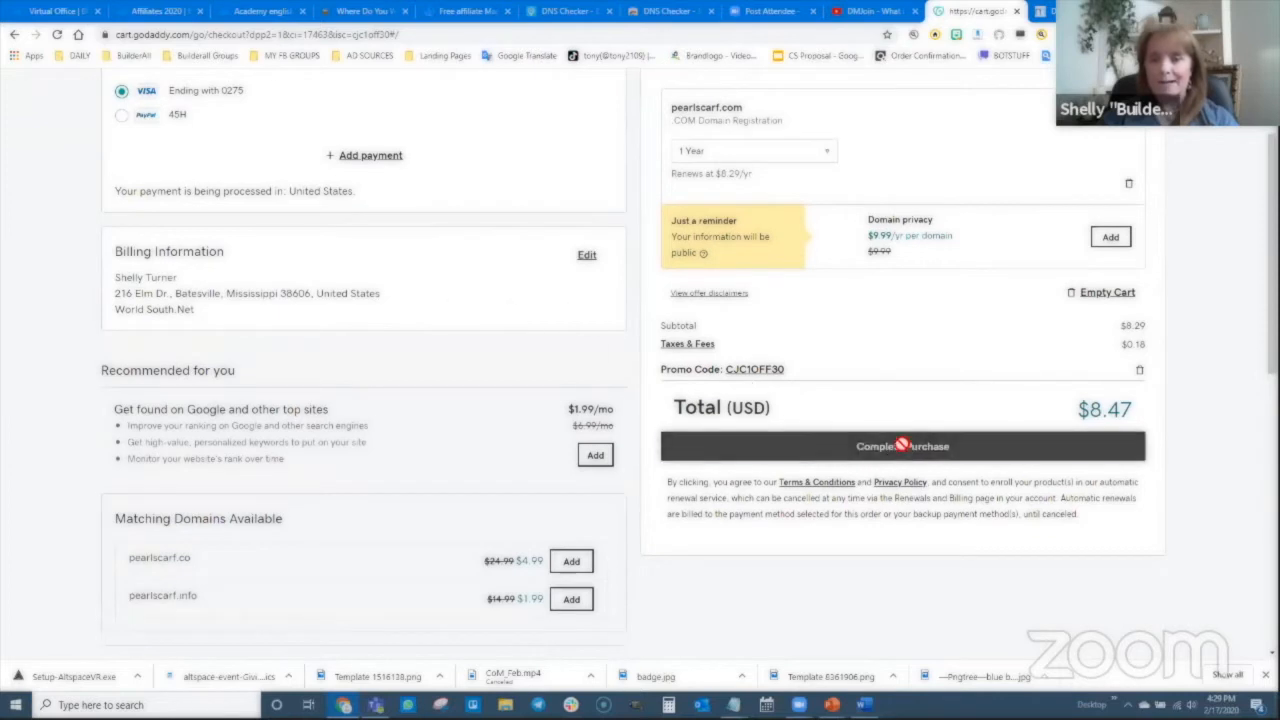
{"action": "left_click", "coordinate": [858, 452]}
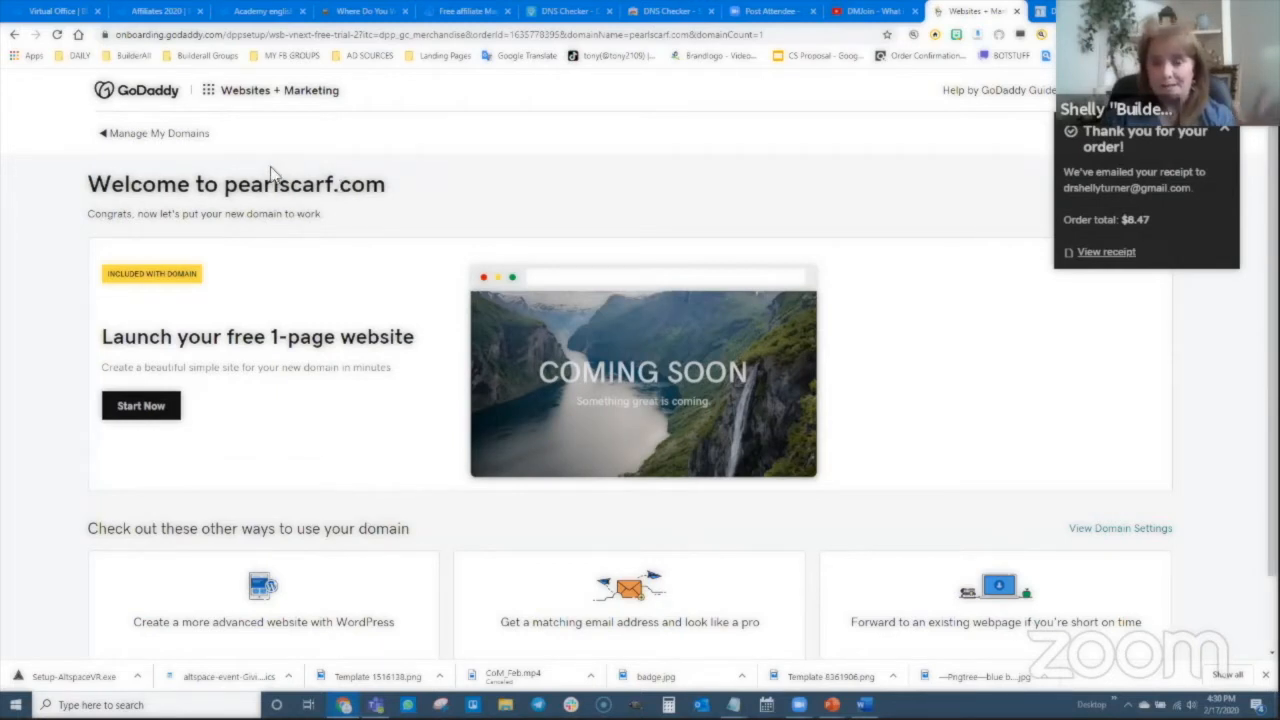
- Go to My Domains, dismiss the announcement, and switch to list view
{"action": "left_click", "coordinate": [110, 133]}
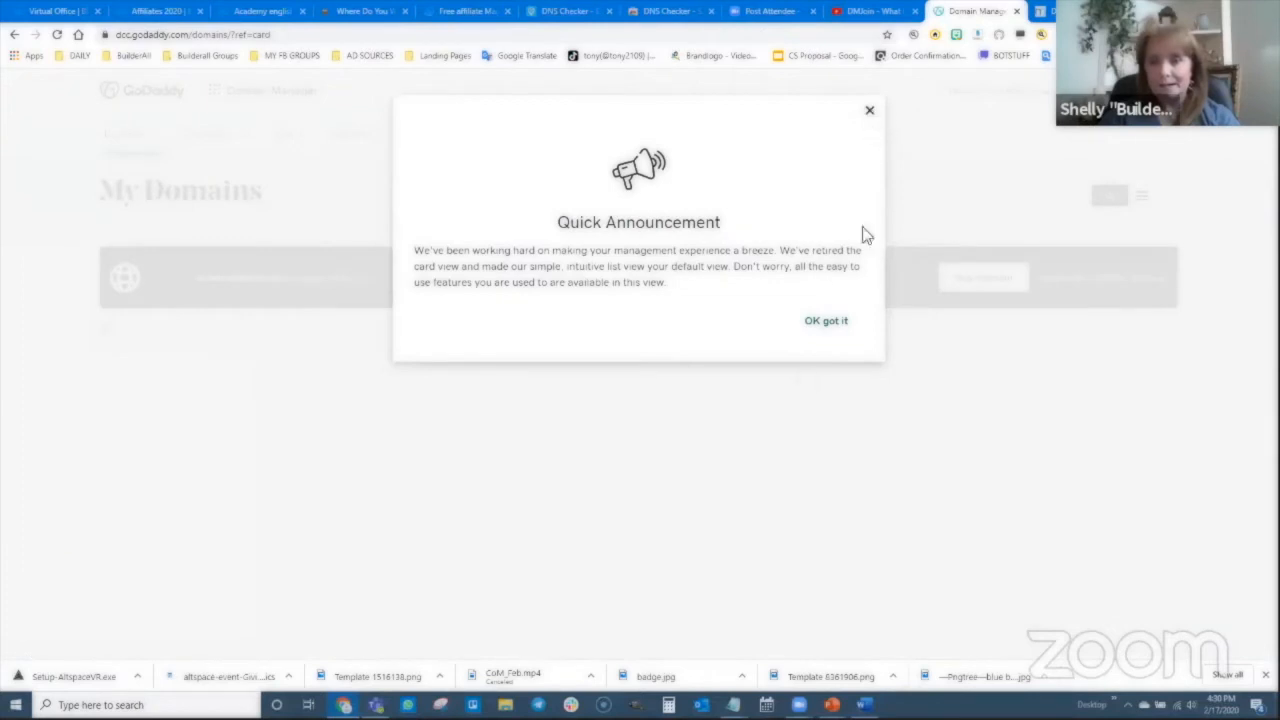
{"action": "left_click", "coordinate": [826, 320]}
{"action": "scroll", "coordinate": [417, 457], "scroll_direction": "down", "scroll_amount": 3}
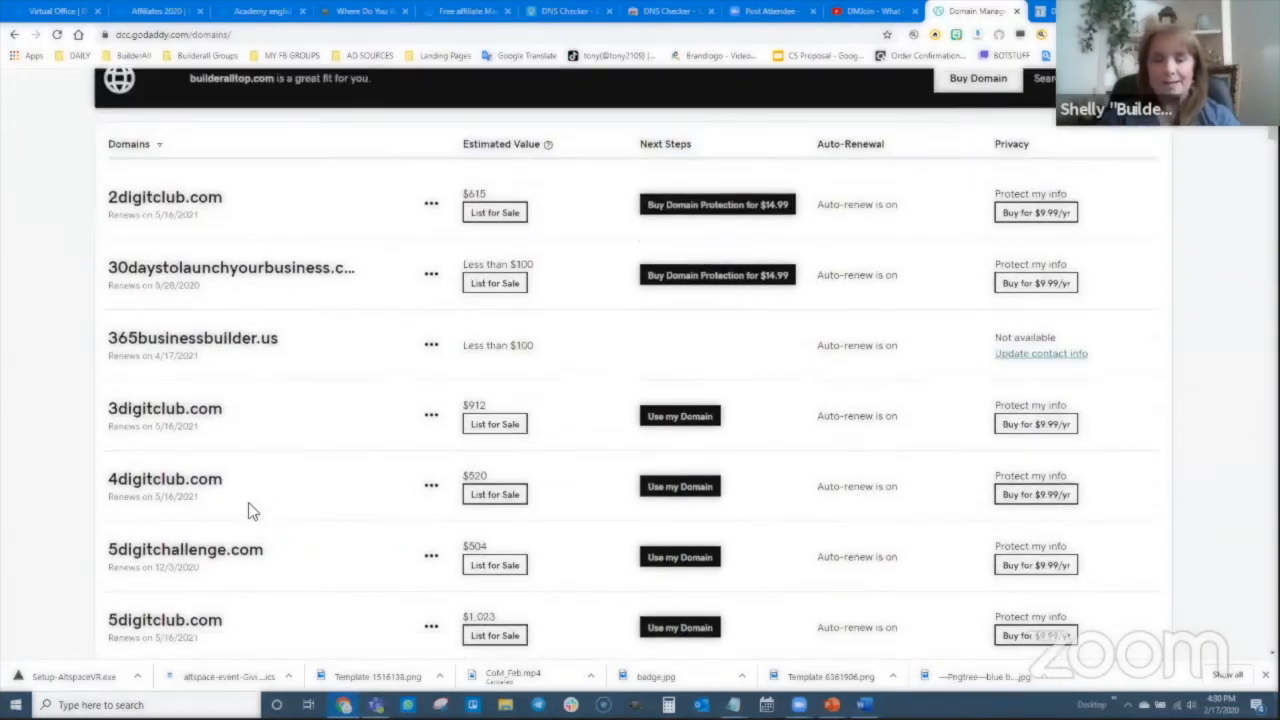
{"action": "scroll", "coordinate": [306, 409], "scroll_direction": "up", "scroll_amount": 2}
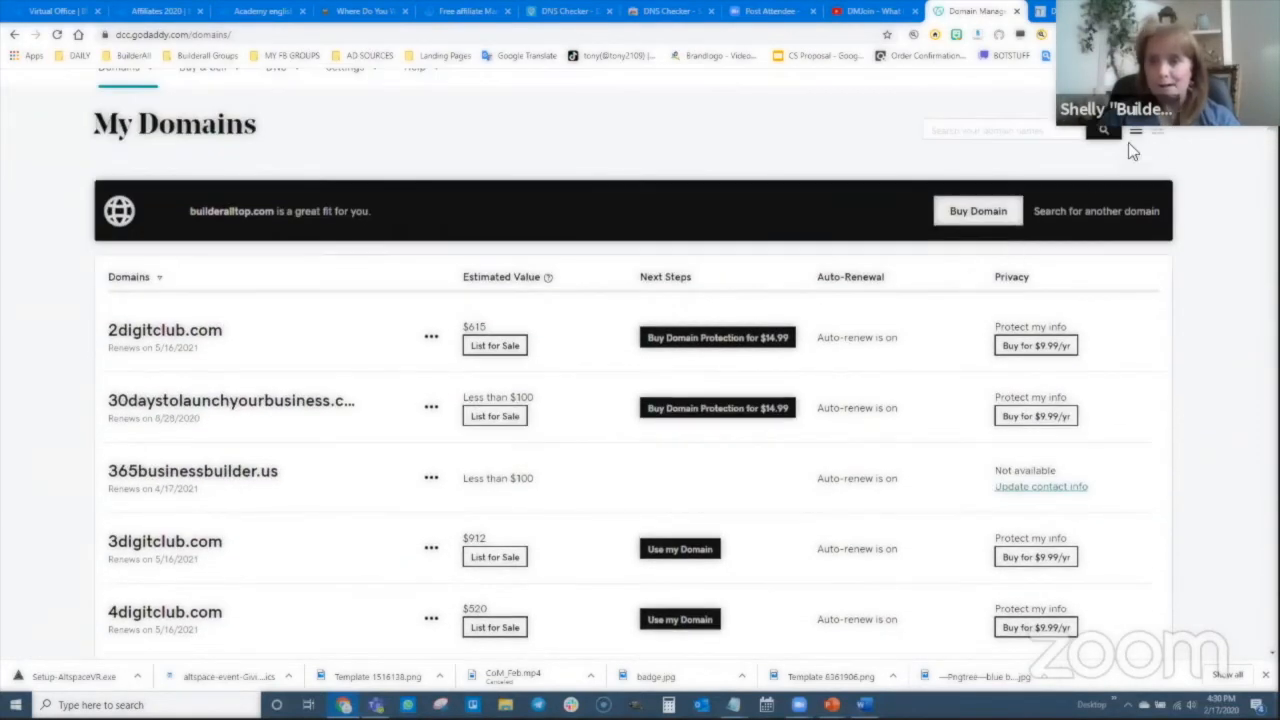
{"action": "left_click", "coordinate": [1158, 130]}
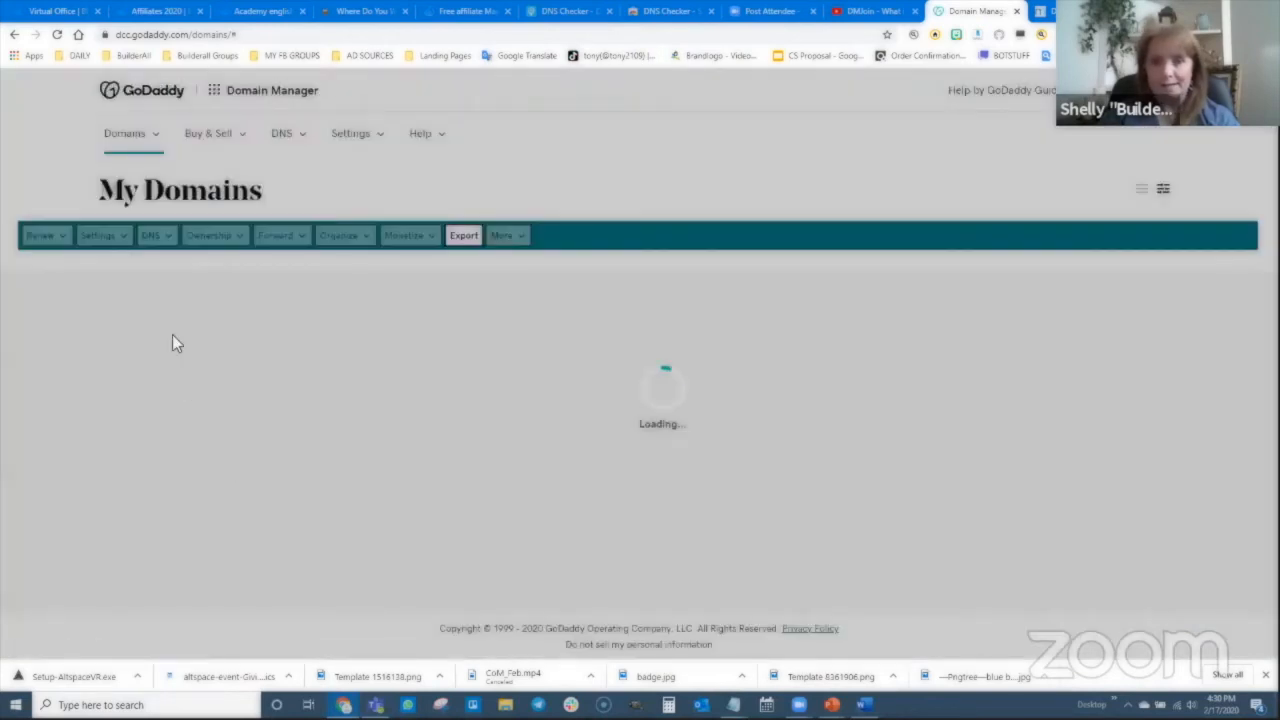
- Open pearlscarf.com's settings from the domain list
{"action": "scroll", "coordinate": [160, 492], "scroll_direction": "down", "scroll_amount": 3}
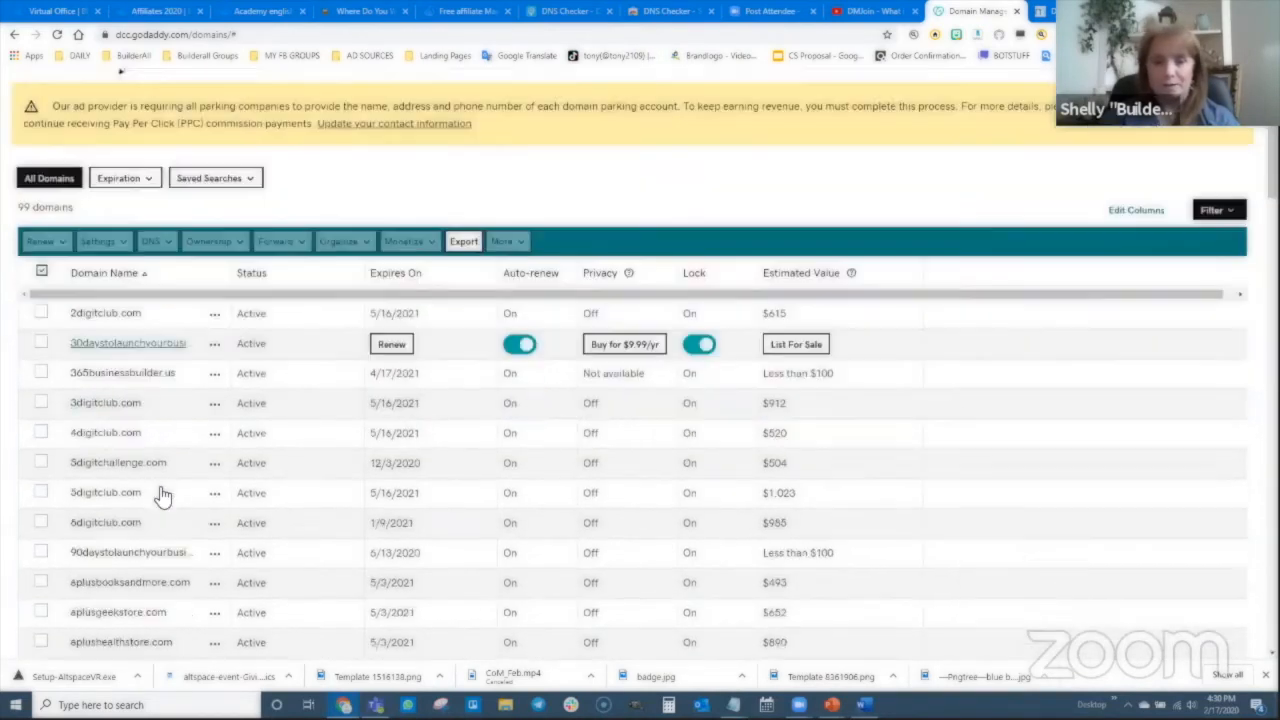
{"action": "scroll", "coordinate": [160, 490], "scroll_direction": "down", "scroll_amount": 20}
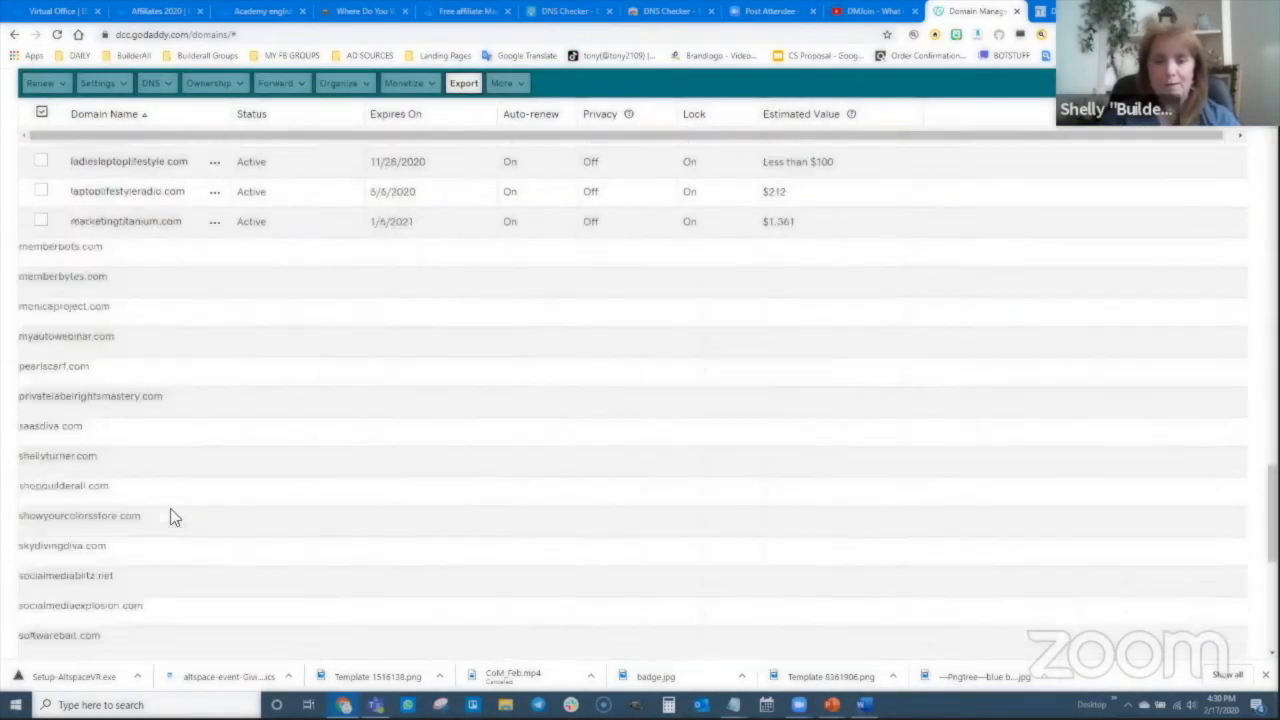
{"action": "scroll", "coordinate": [148, 458], "scroll_direction": "up", "scroll_amount": 5}
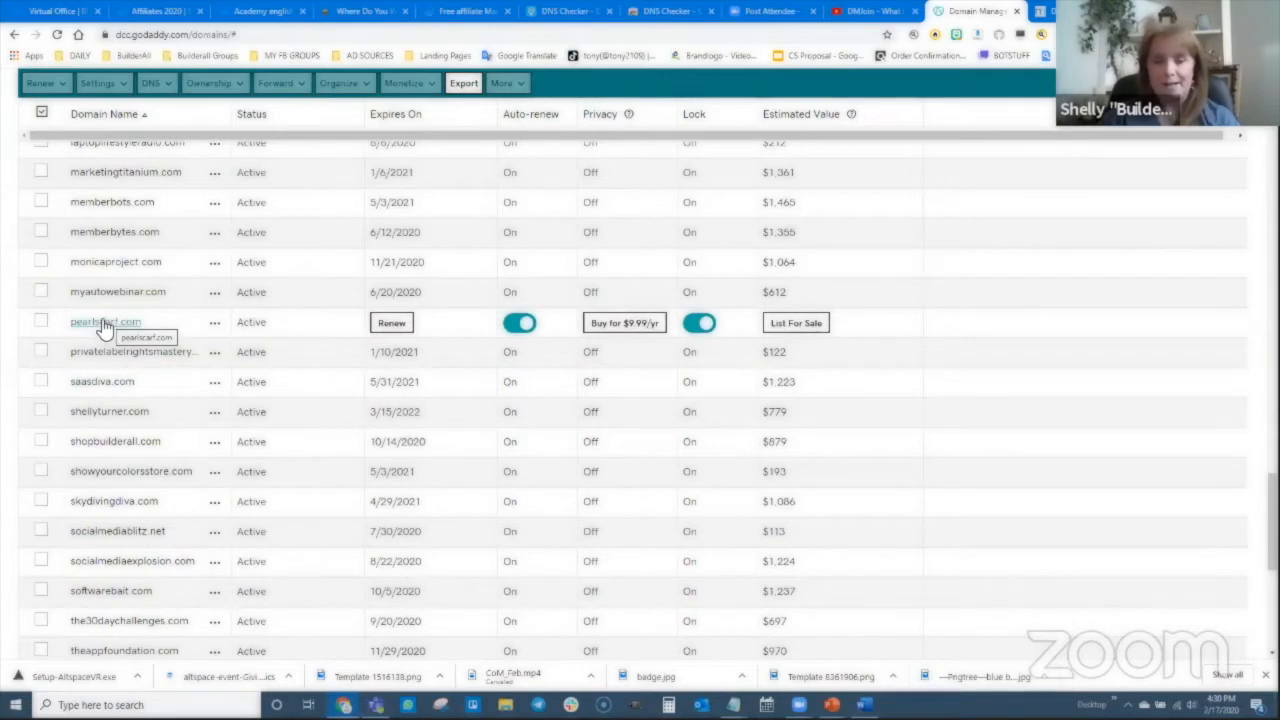
{"action": "left_click", "coordinate": [104, 324]}
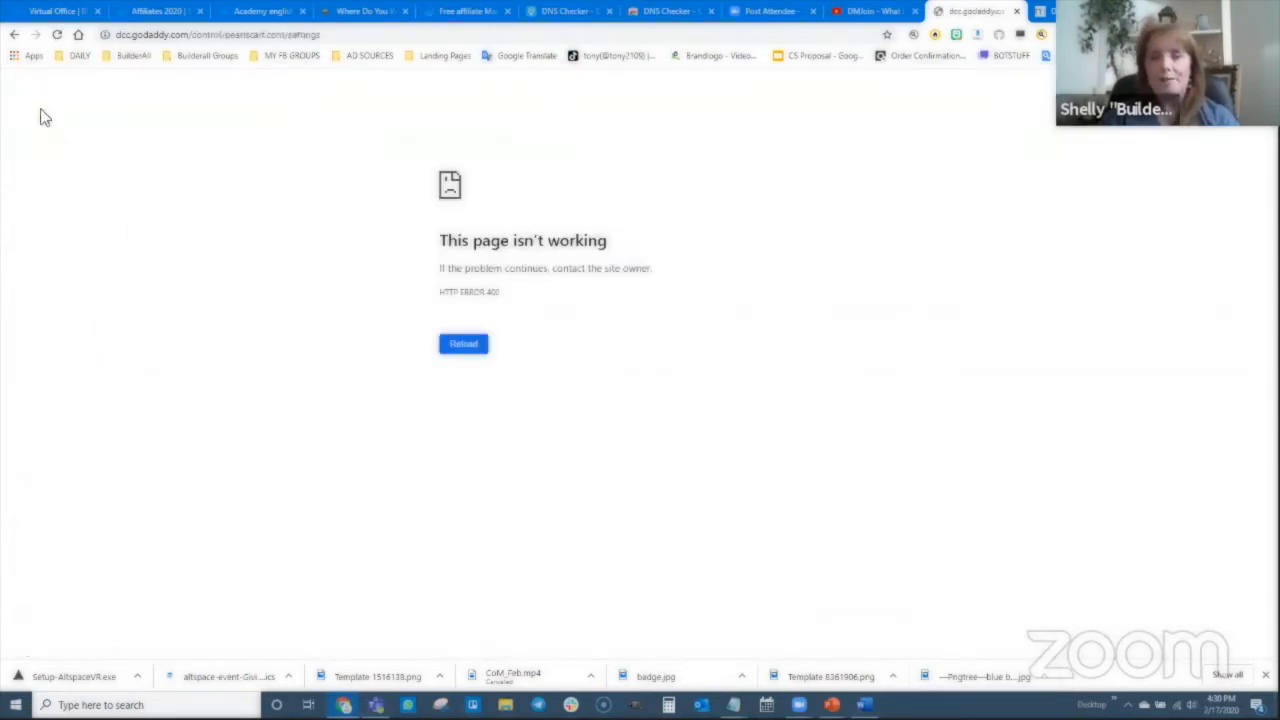
- Retry pearlscarf.com's settings from My Domains, then switch to the DNS Checker tab
{"action": "left_click", "coordinate": [14, 34]}
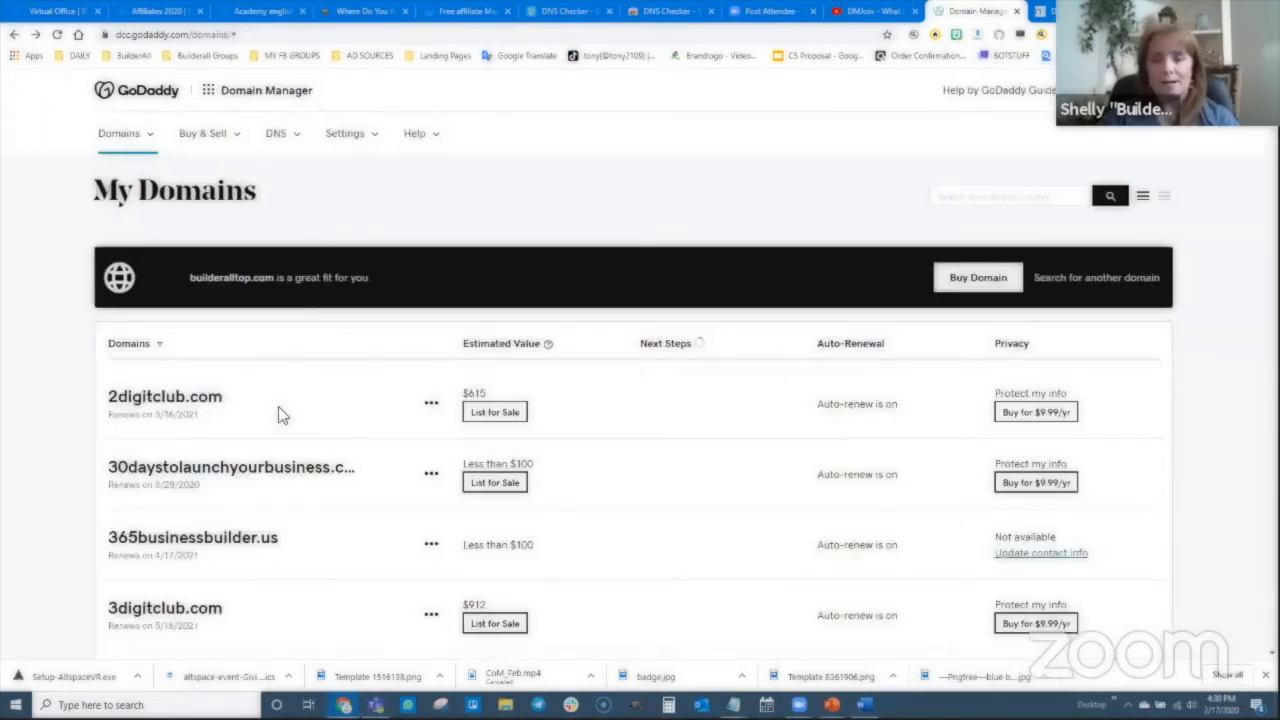
{"action": "scroll", "coordinate": [281, 415], "scroll_direction": "down", "scroll_amount": 15}
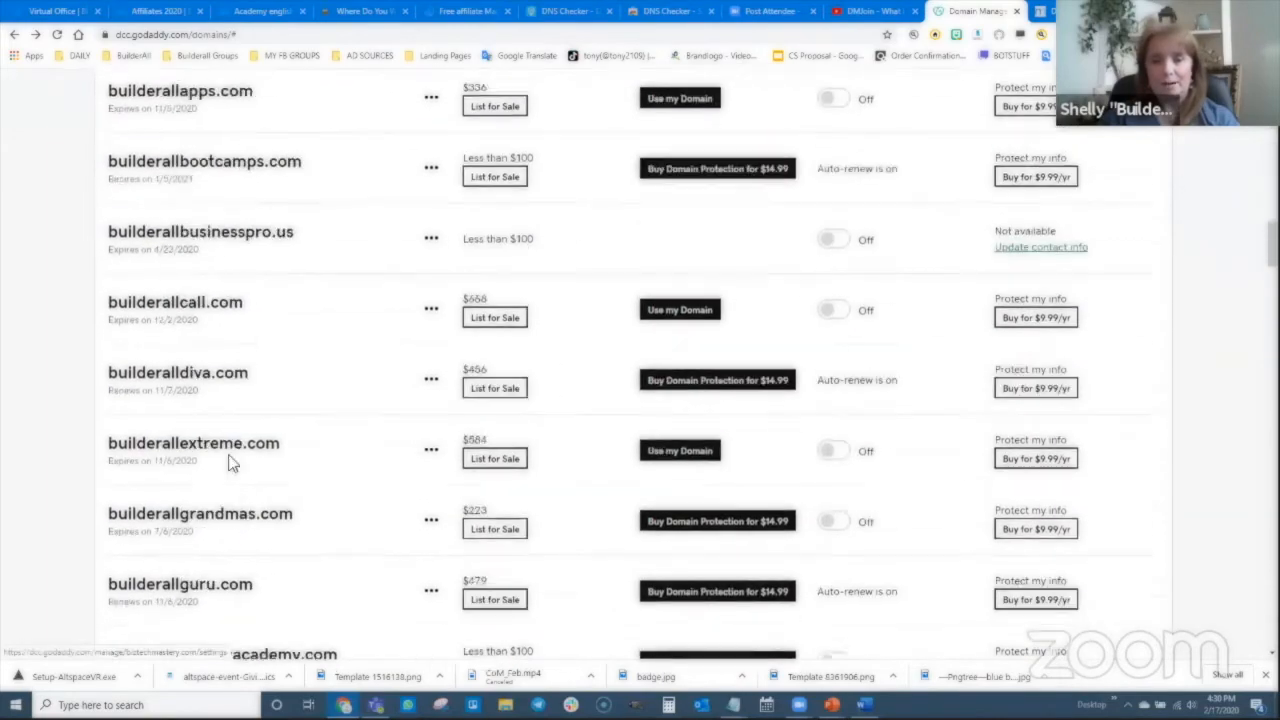
{"action": "scroll", "coordinate": [229, 462], "scroll_direction": "down", "scroll_amount": 20}
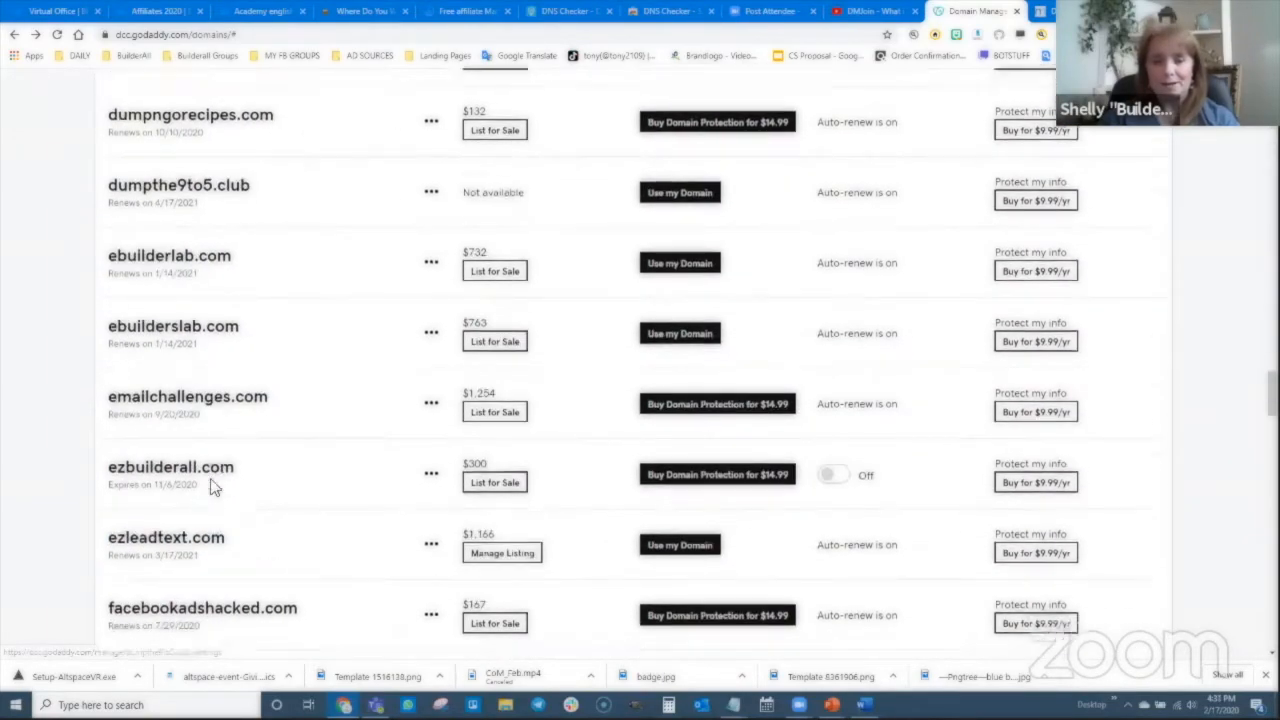
{"action": "scroll", "coordinate": [205, 490], "scroll_direction": "down", "scroll_amount": 15}
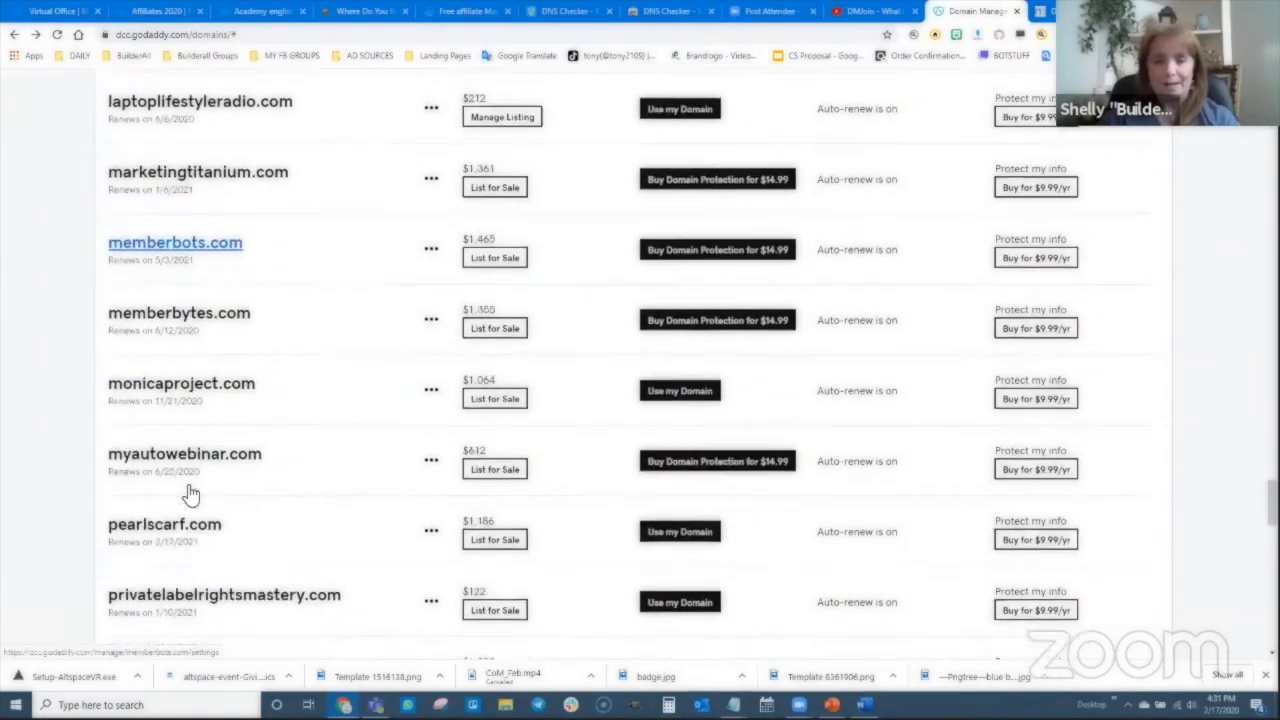
{"action": "scroll", "coordinate": [190, 494], "scroll_direction": "down", "scroll_amount": 2}
{"action": "left_click", "coordinate": [190, 372]}
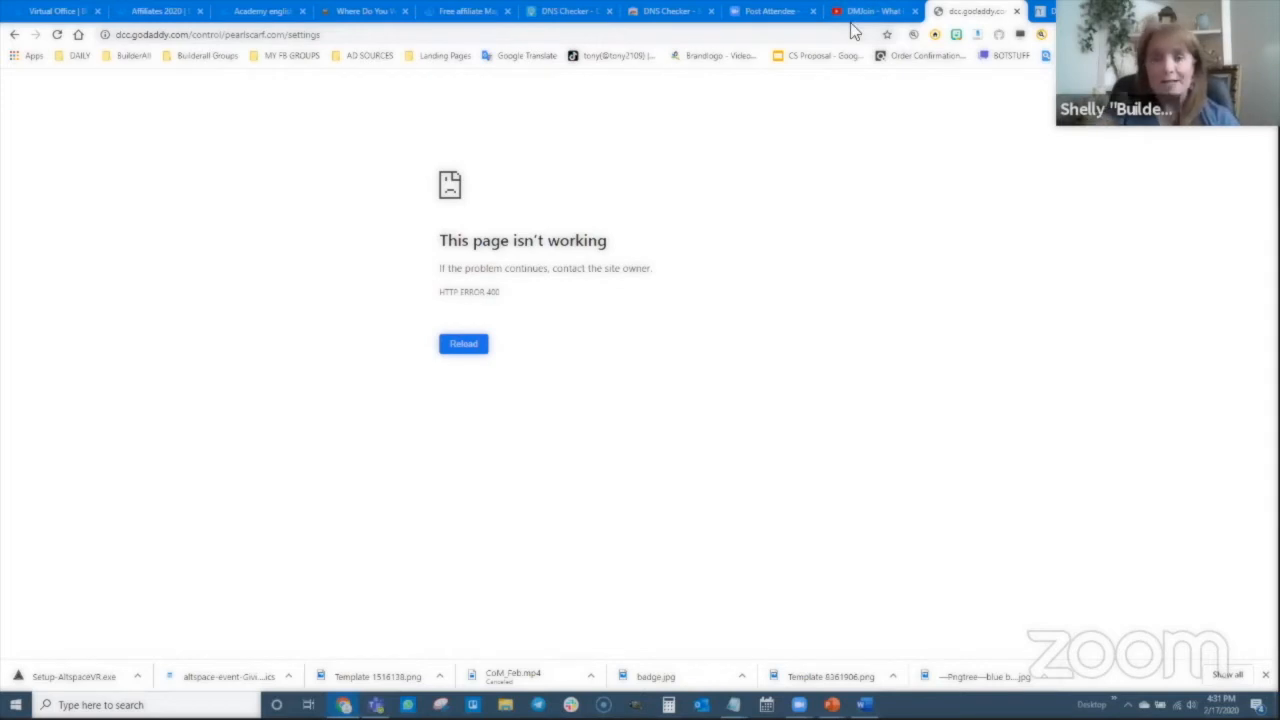
{"action": "left_click", "coordinate": [668, 11]}
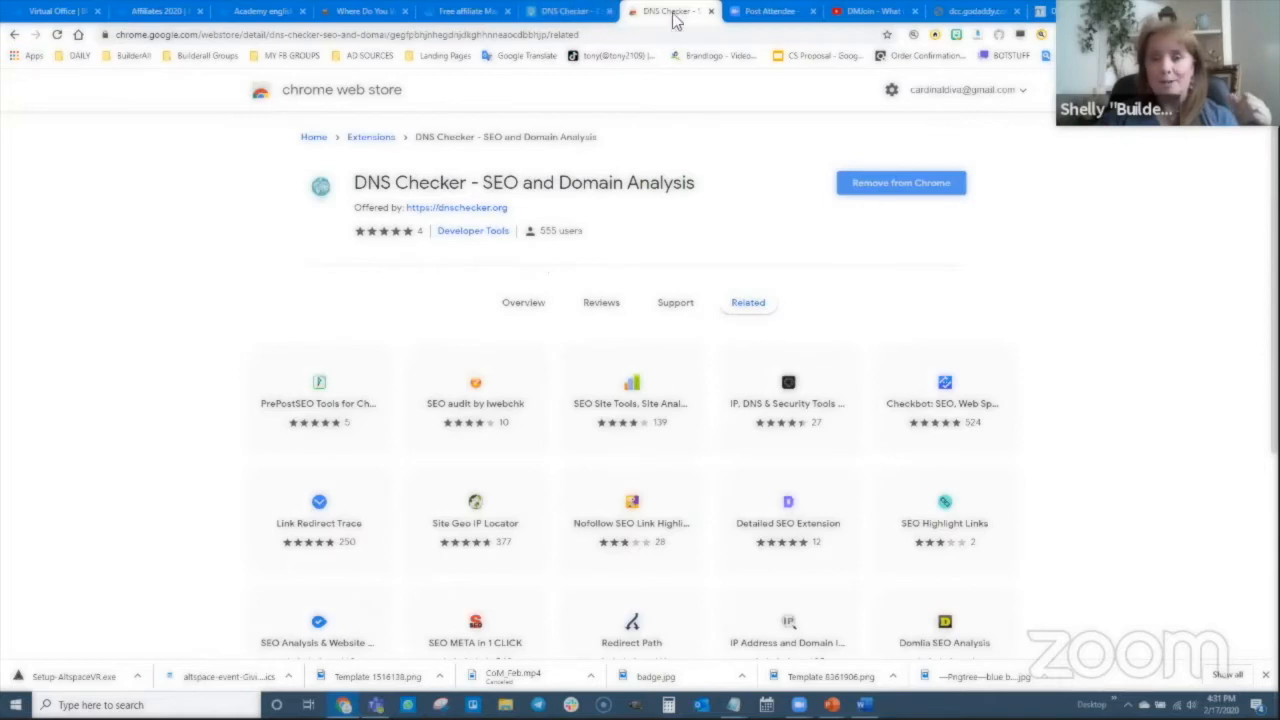
- Close the Chrome Web Store extension tab and bring up dnschecker.org
{"action": "left_click", "coordinate": [711, 11]}
{"action": "left_click", "coordinate": [575, 11]}
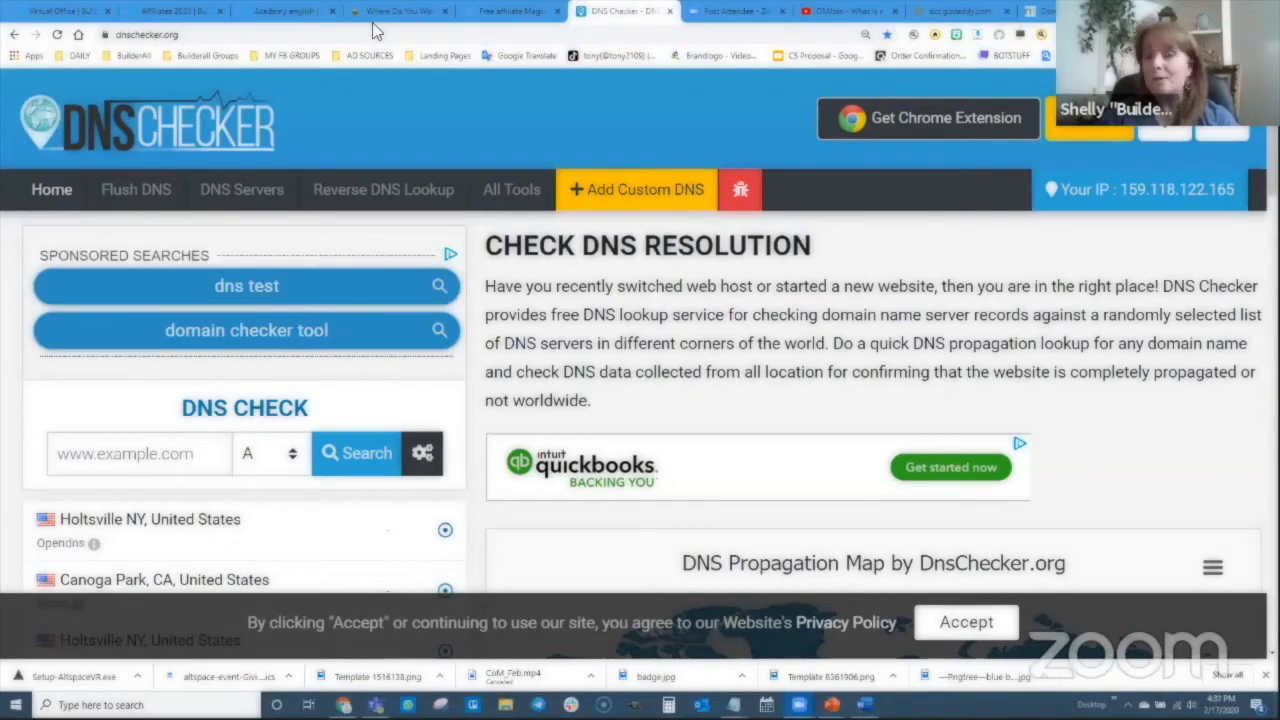
- Check NS records for pearlscarf.com, resolving to pdns13 and pdns14.domaincontrol.com
{"action": "left_click", "coordinate": [112, 454]}
{"action": "type", "text": "pearlsca"}
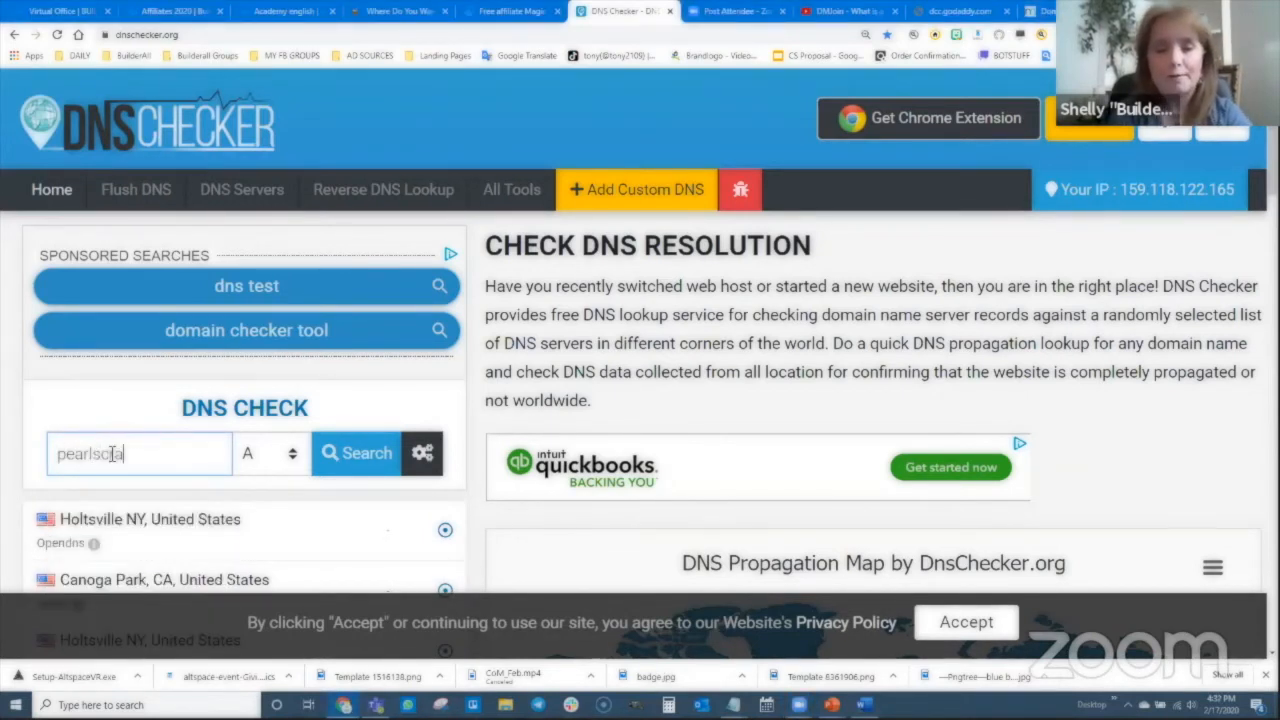
{"action": "type", "text": "rf.com"}
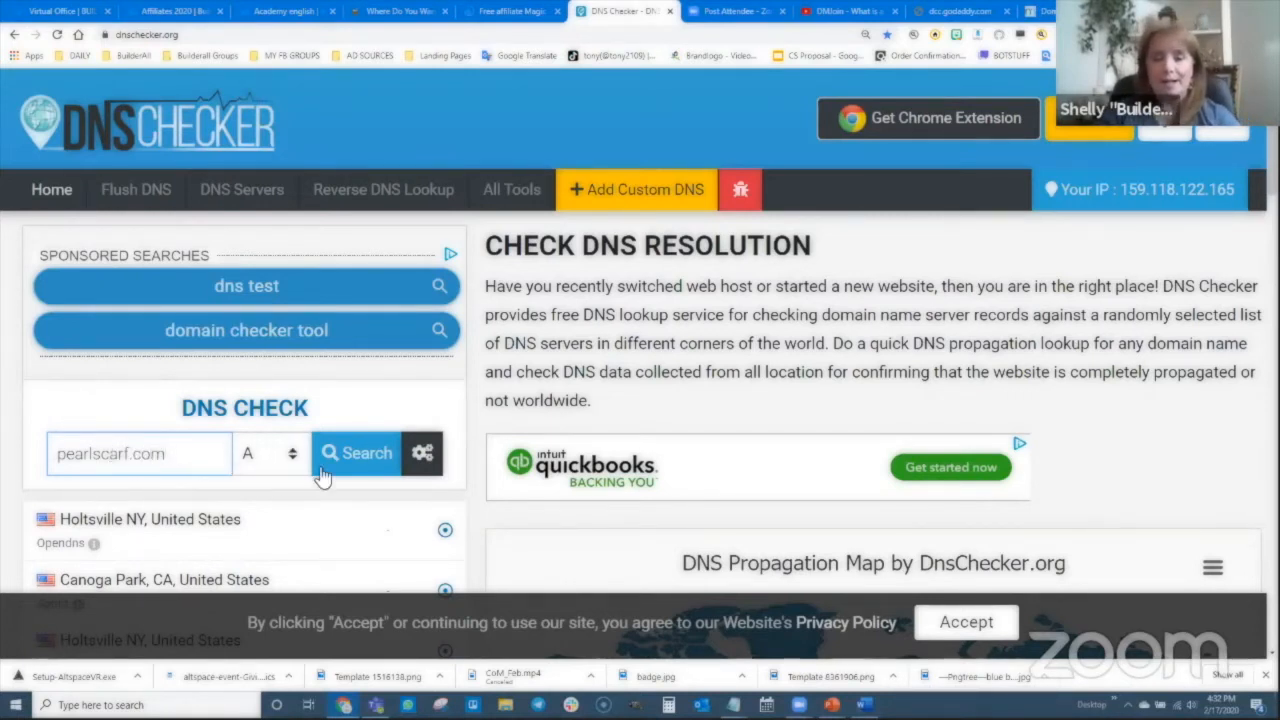
{"action": "left_click", "coordinate": [262, 454]}
{"action": "left_click", "coordinate": [270, 566]}
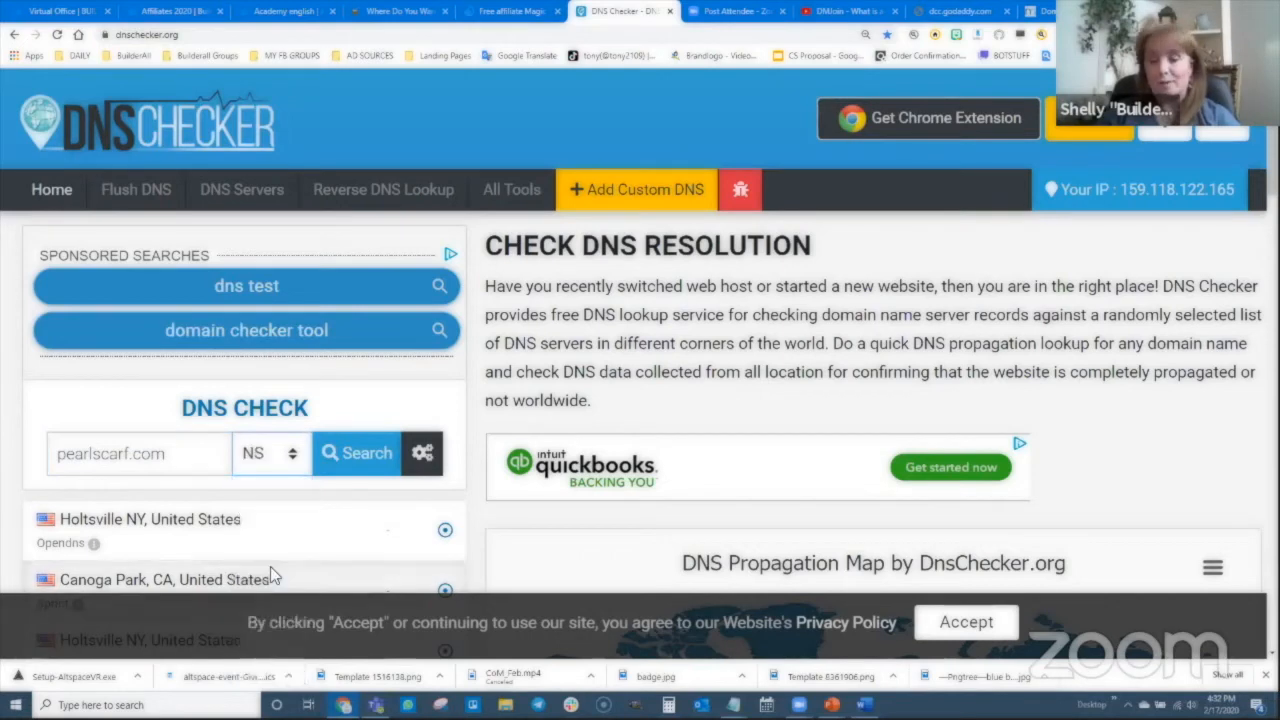
{"action": "left_click", "coordinate": [362, 458]}
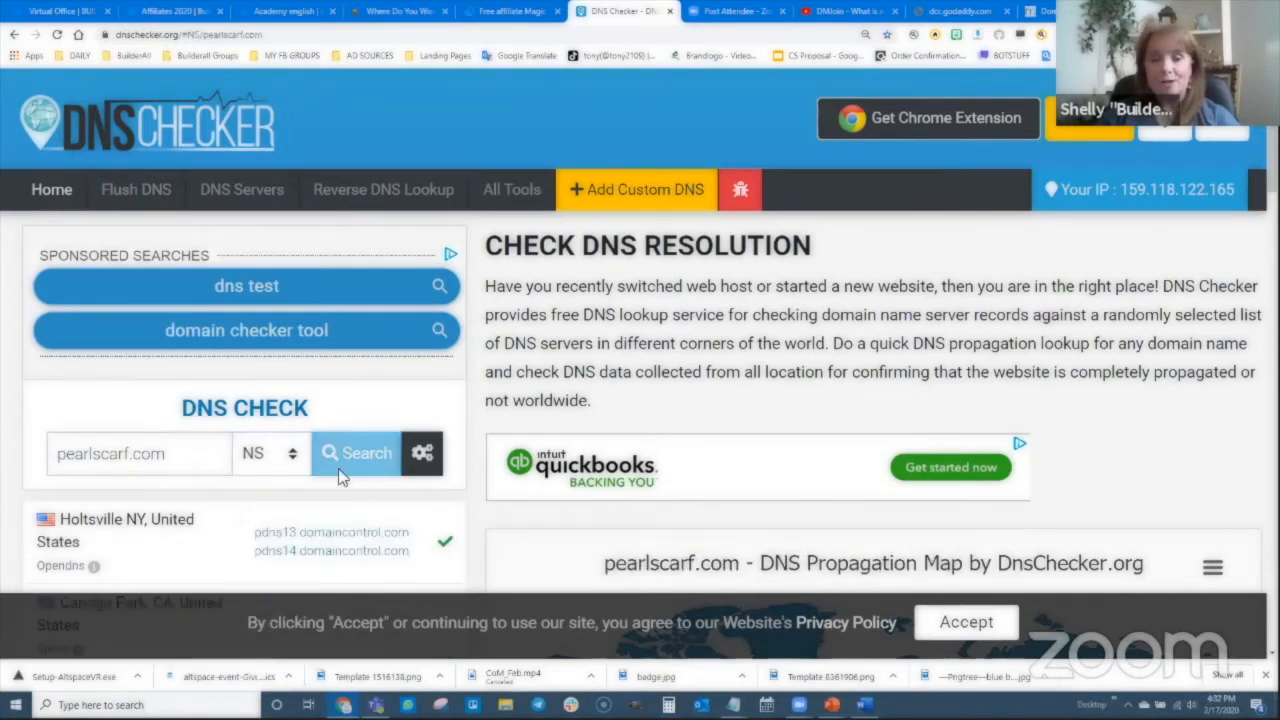
{"action": "scroll", "coordinate": [340, 478], "scroll_direction": "down", "scroll_amount": 2}
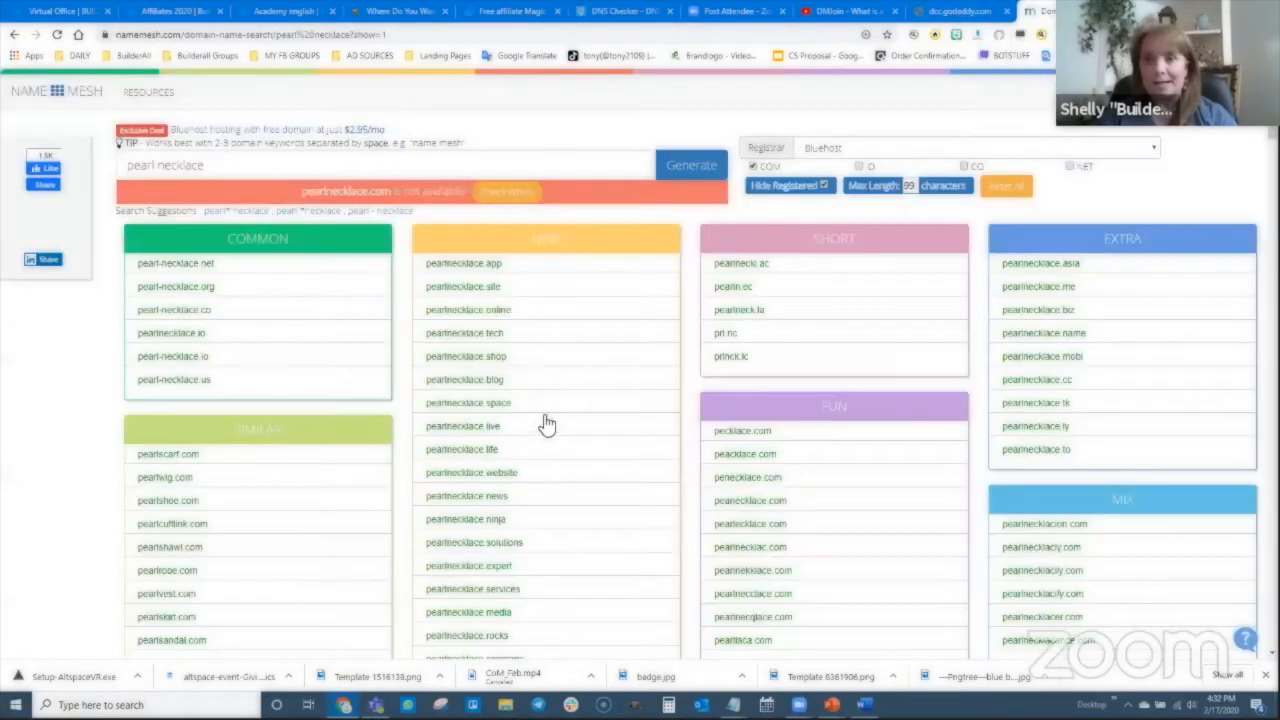
- Return to GoDaddy's My Domains and open pearlscarf.com's settings, now loading properly
{"action": "left_click", "coordinate": [1035, 11]}
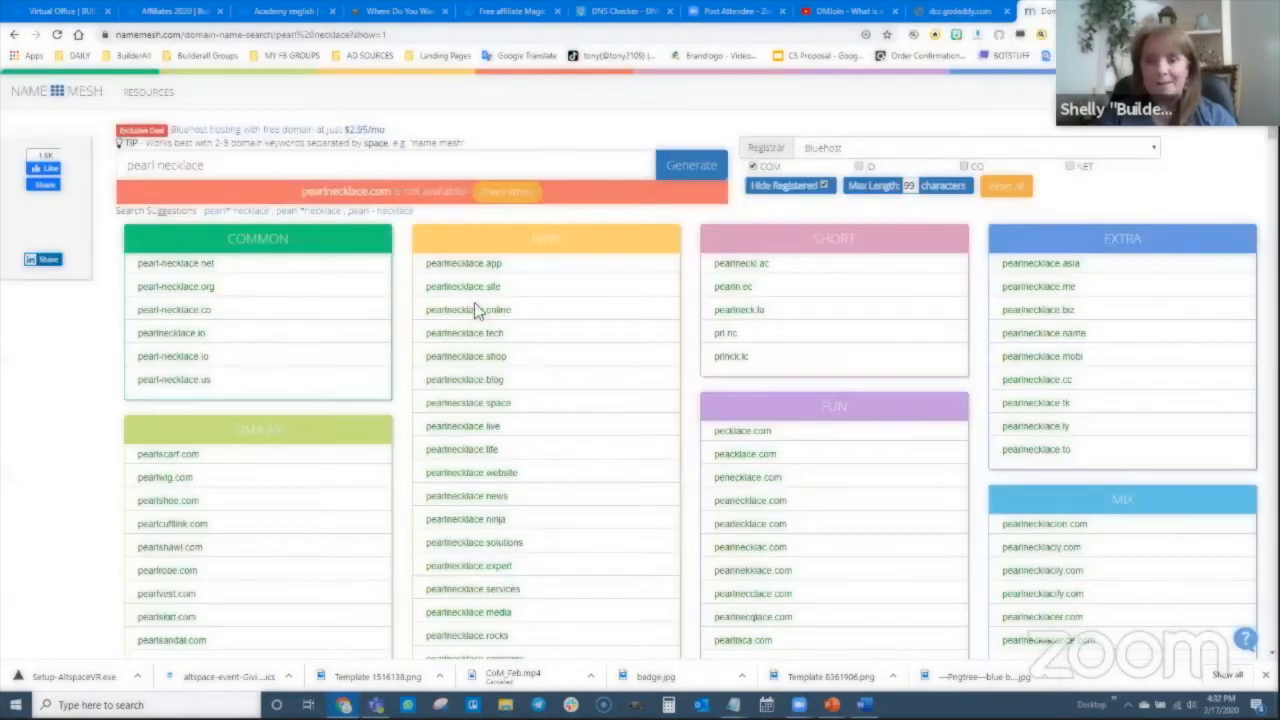
{"action": "left_click", "coordinate": [948, 12]}
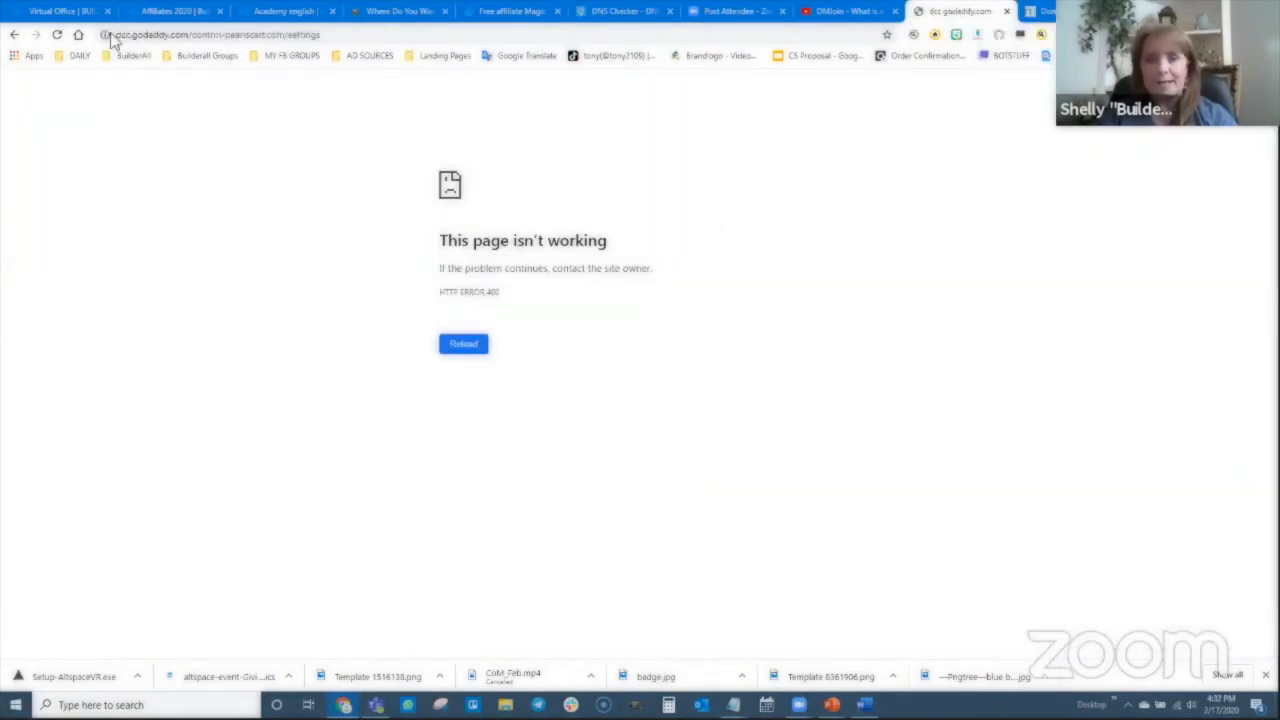
{"action": "left_click", "coordinate": [15, 35]}
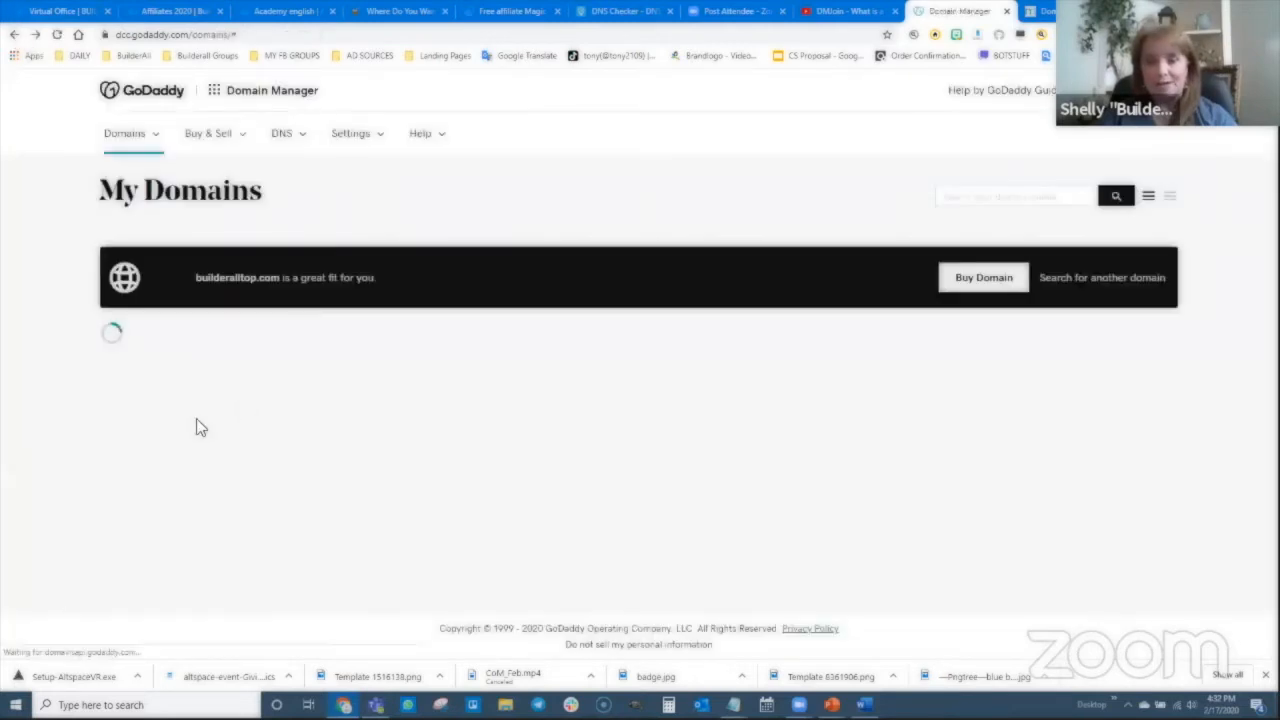
{"action": "scroll", "coordinate": [222, 427], "scroll_direction": "down", "scroll_amount": 15}
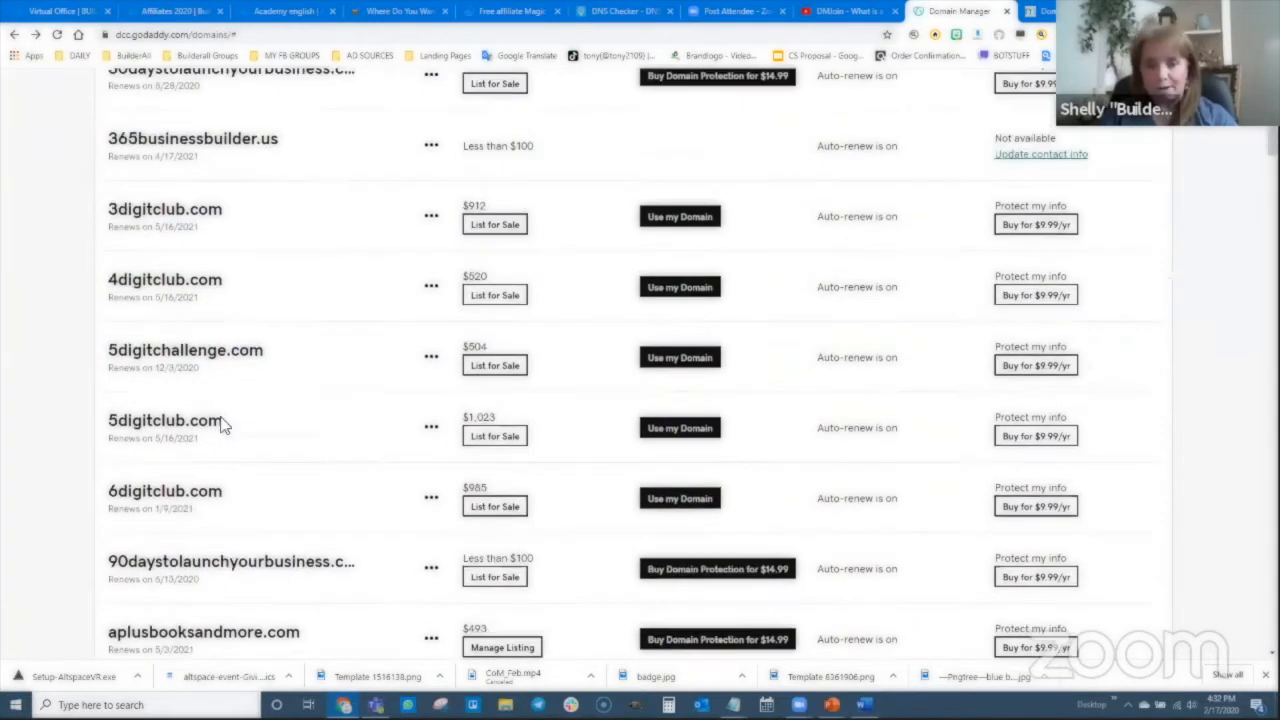
{"action": "scroll", "coordinate": [194, 460], "scroll_direction": "down", "scroll_amount": 14}
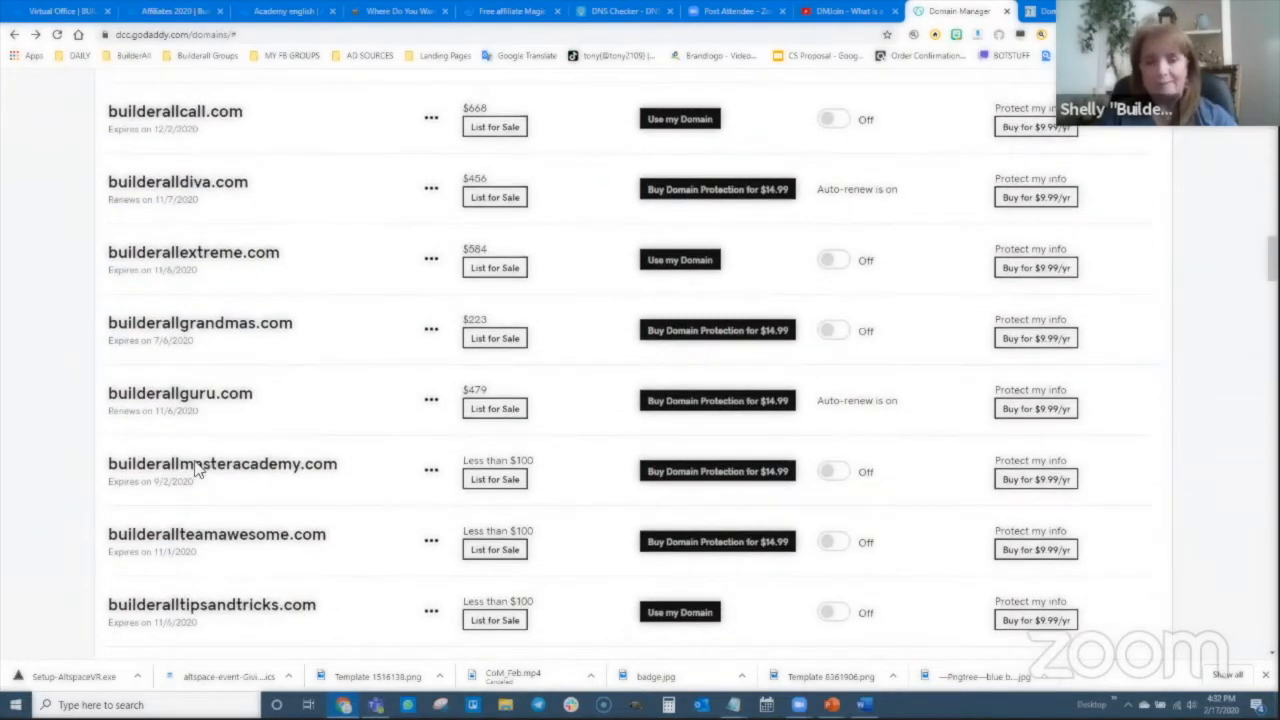
{"action": "scroll", "coordinate": [200, 463], "scroll_direction": "down", "scroll_amount": 15}
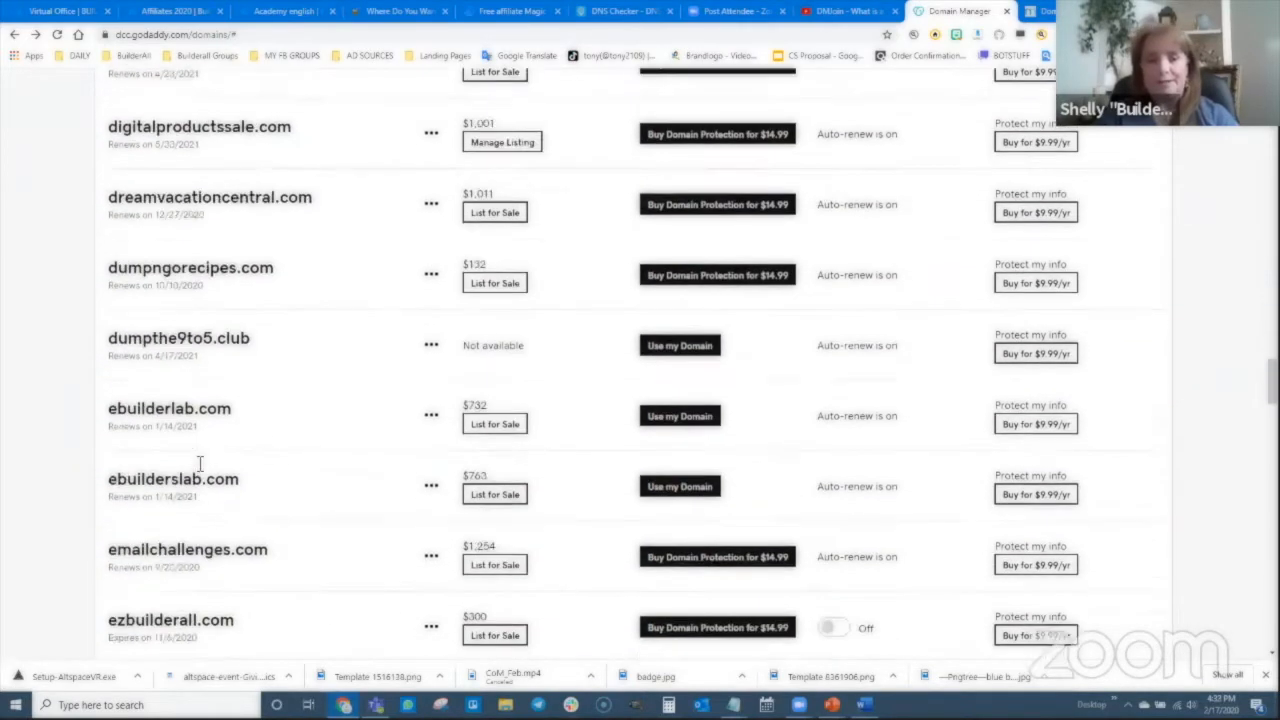
{"action": "scroll", "coordinate": [192, 480], "scroll_direction": "down", "scroll_amount": 10}
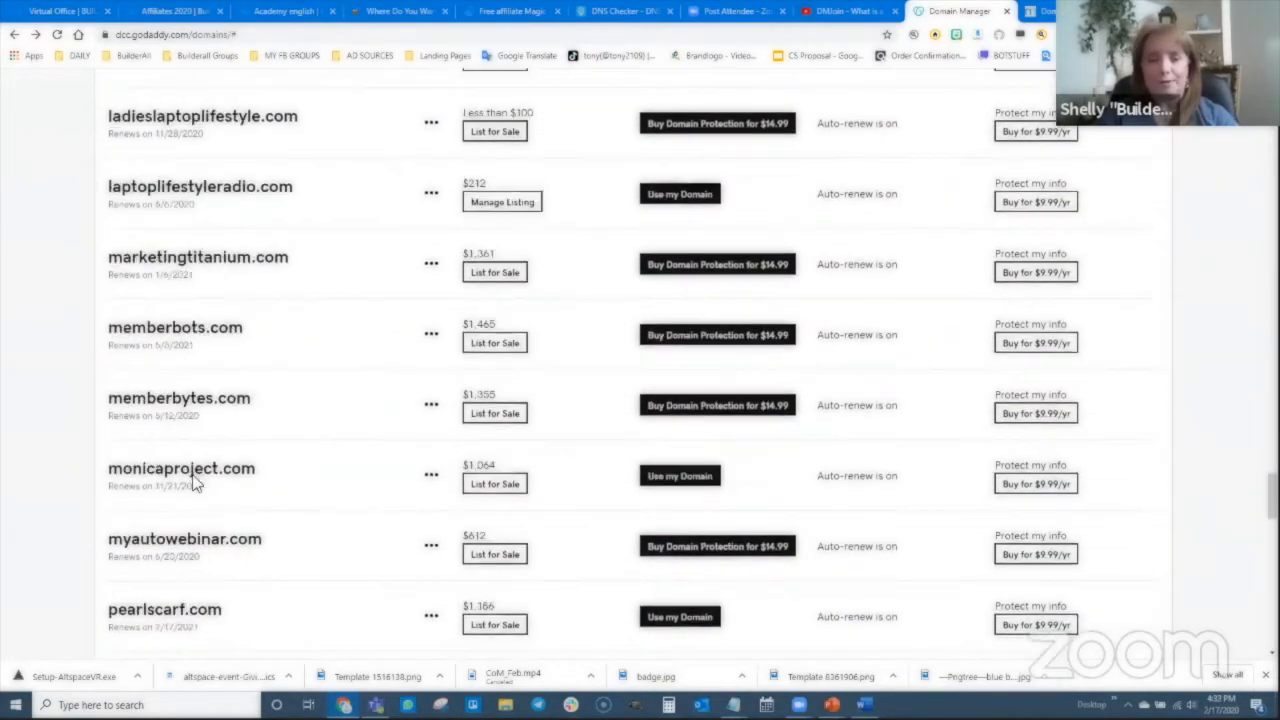
{"action": "left_click", "coordinate": [174, 374]}
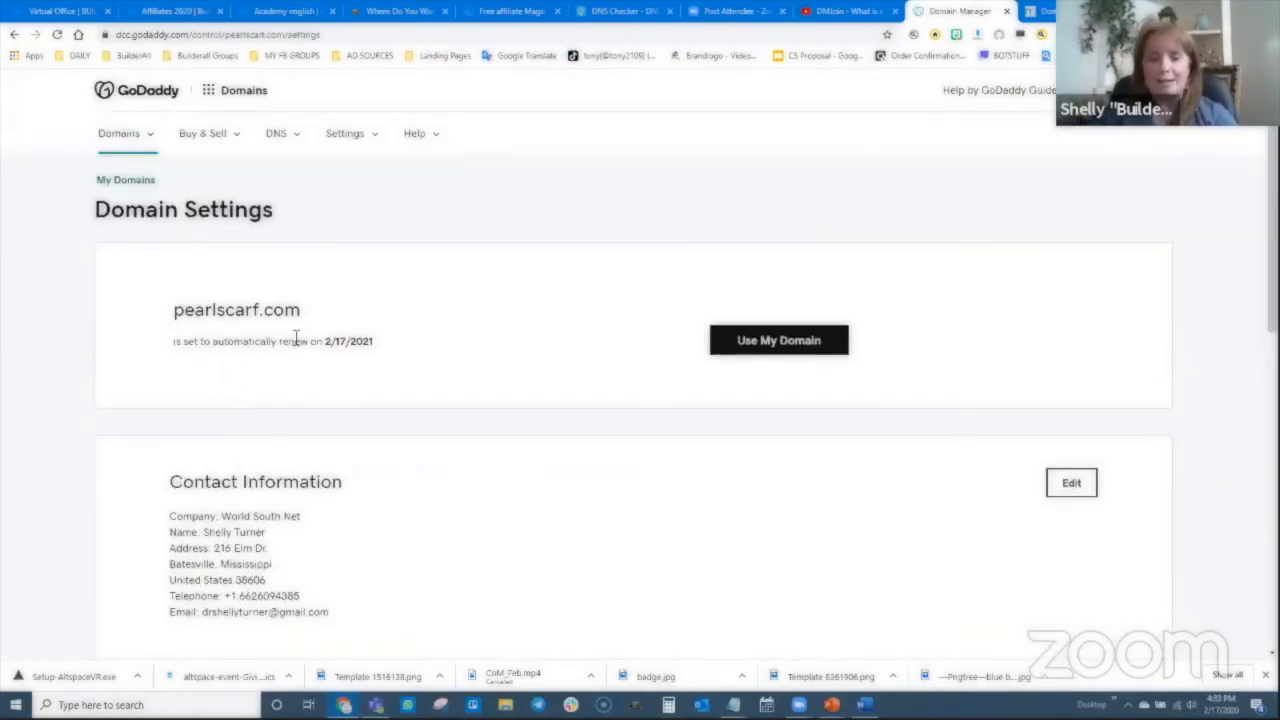
- Open DNS Management for pearlscarf.com and scroll to its default pdns13/pdns14.domaincontrol.com nameservers
{"action": "scroll", "coordinate": [510, 448], "scroll_direction": "down", "scroll_amount": 7}
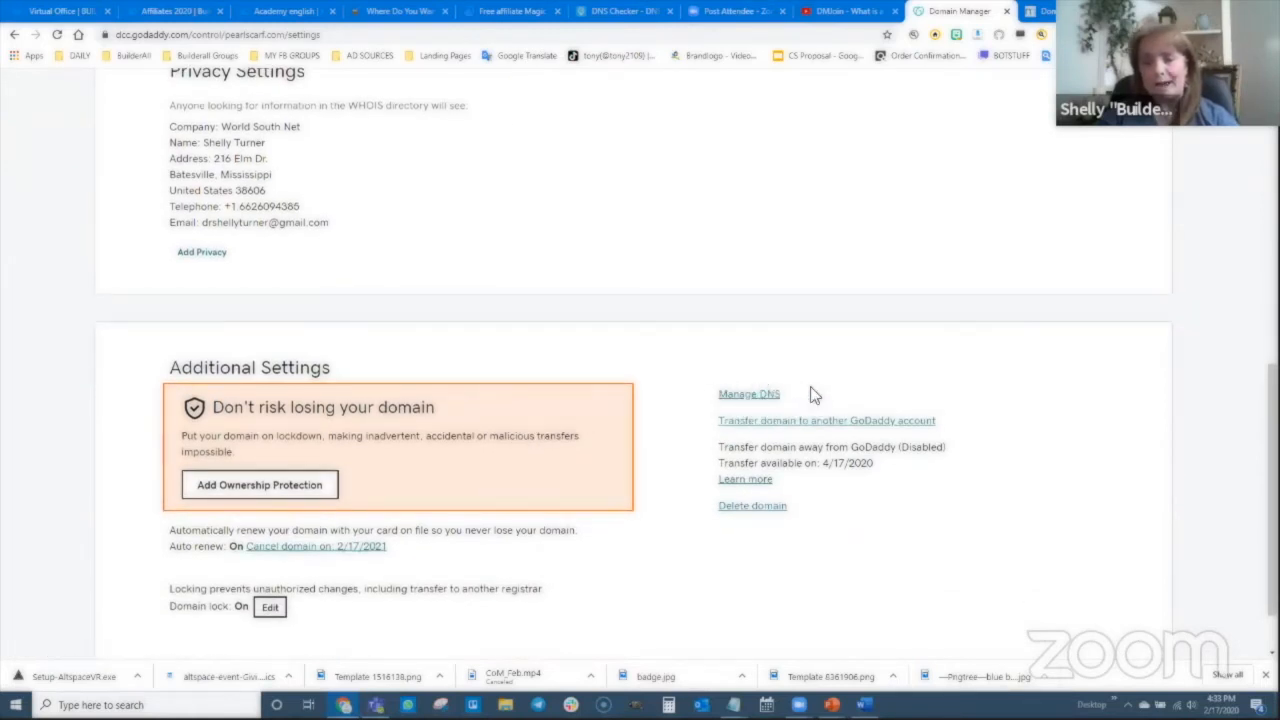
{"action": "left_click", "coordinate": [748, 395]}
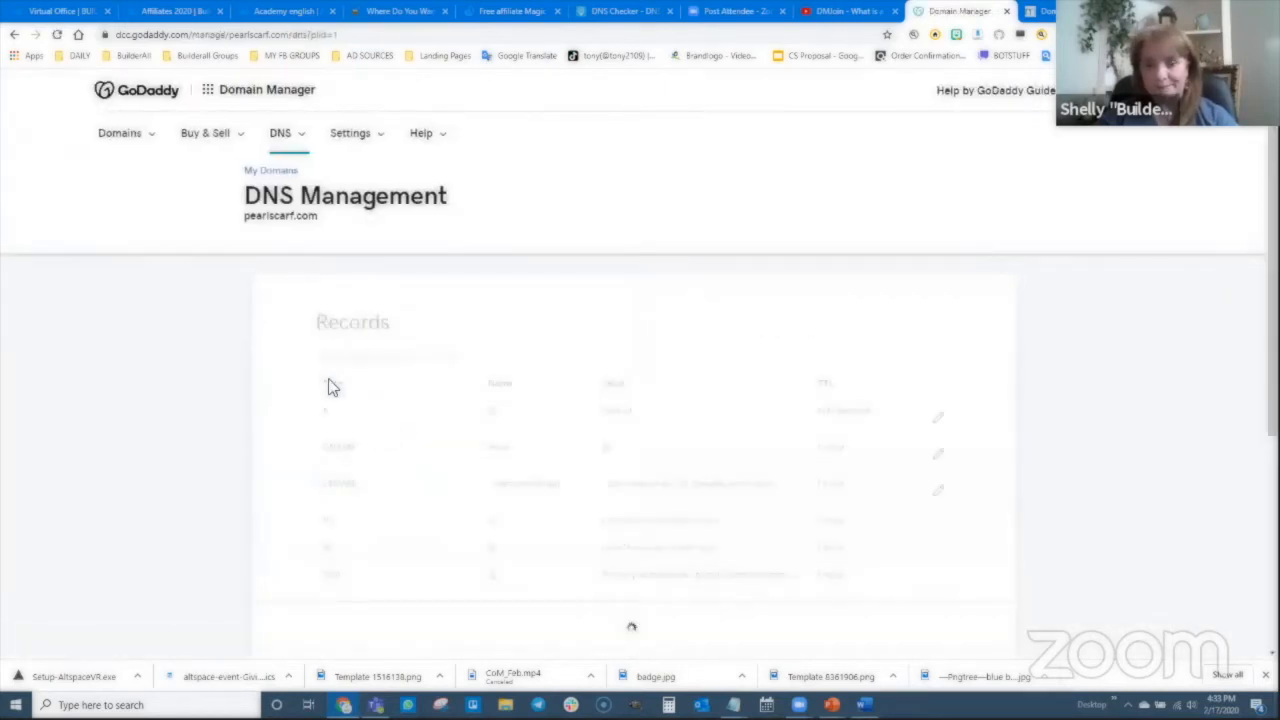
{"action": "scroll", "coordinate": [510, 222], "scroll_direction": "down", "scroll_amount": 2}
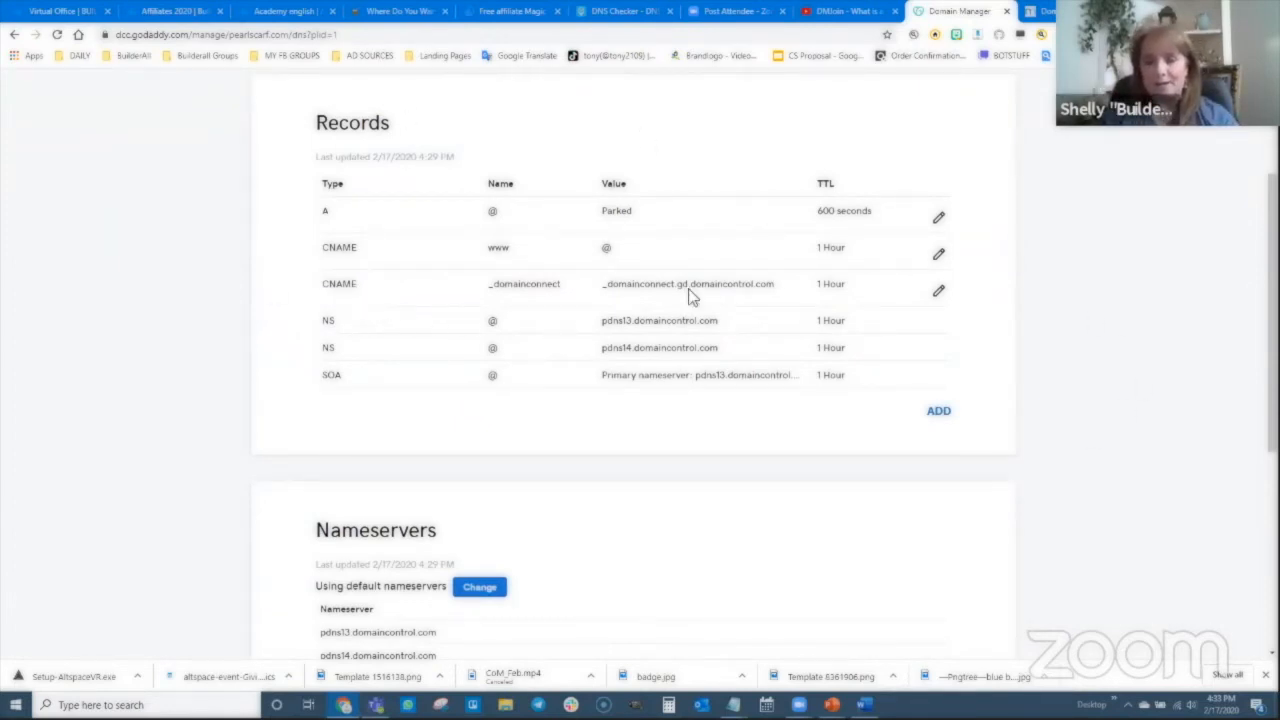
{"action": "scroll", "coordinate": [672, 498], "scroll_direction": "down", "scroll_amount": 1}
- Change pearlscarf.com's nameservers via the 'Enter my own nameservers (advanced)' option
{"action": "scroll", "coordinate": [673, 499], "scroll_direction": "down", "scroll_amount": 2}
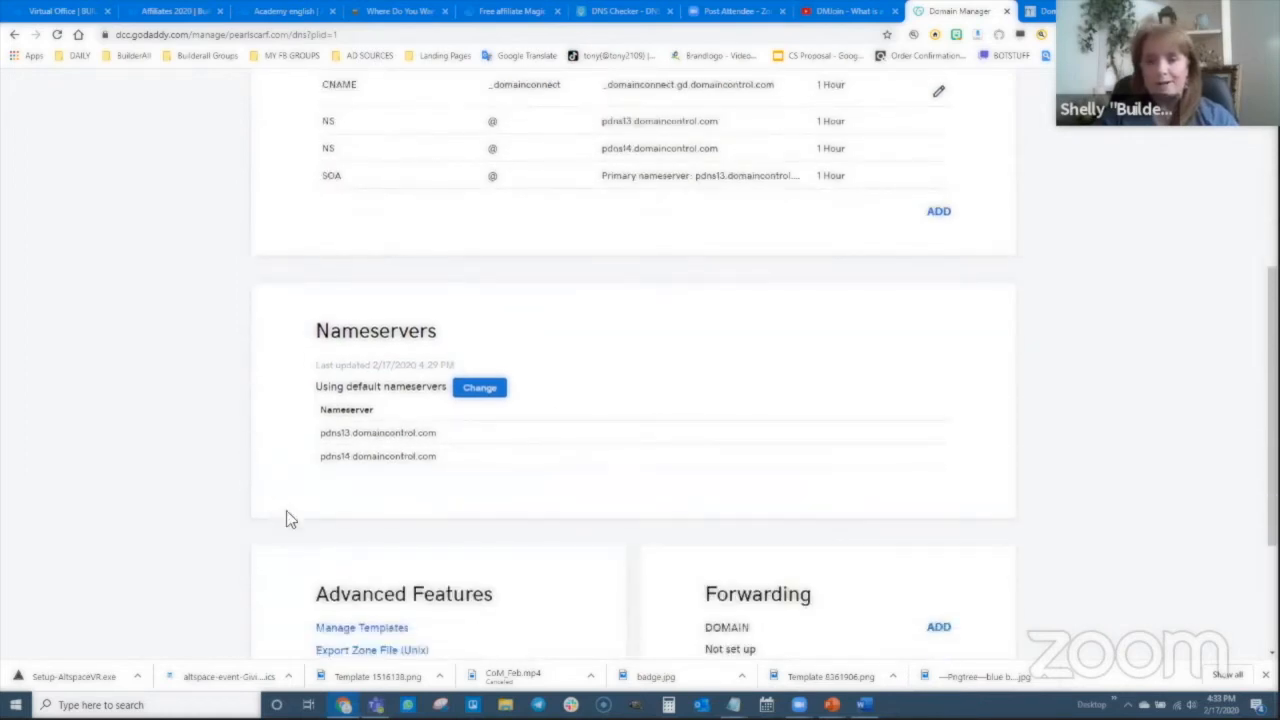
{"action": "left_click", "coordinate": [486, 392]}
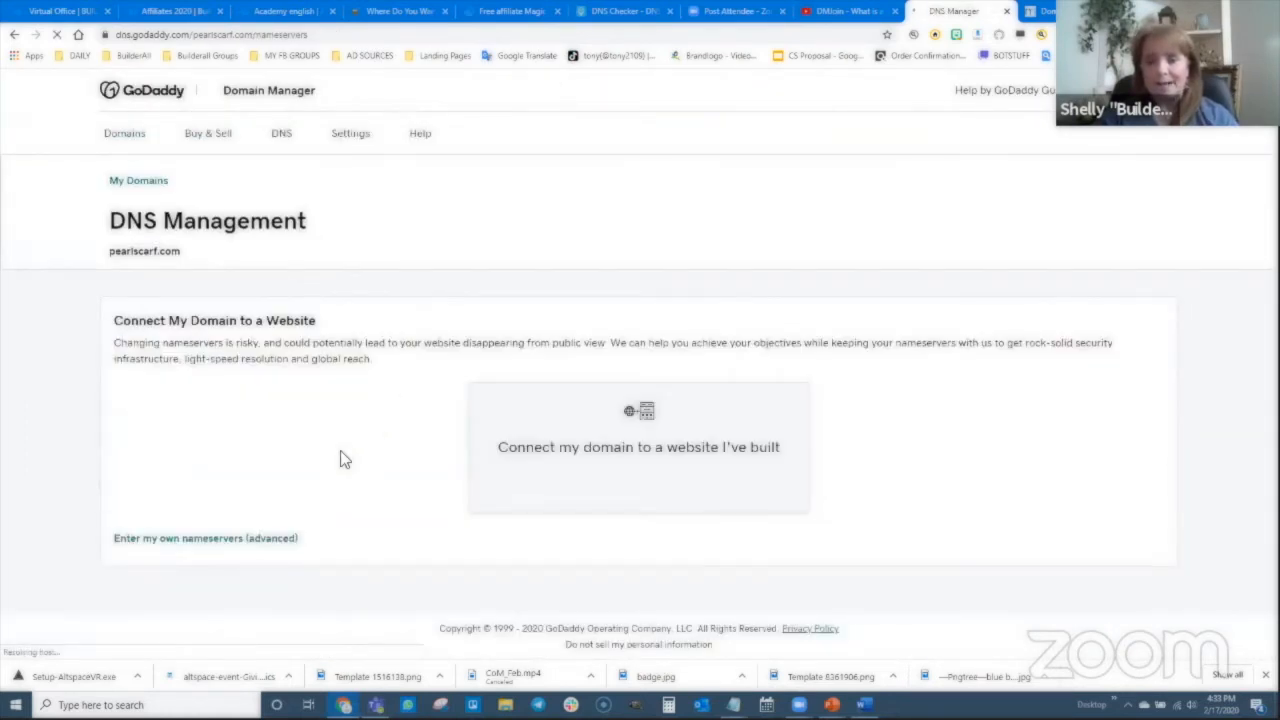
{"action": "left_click", "coordinate": [186, 542]}
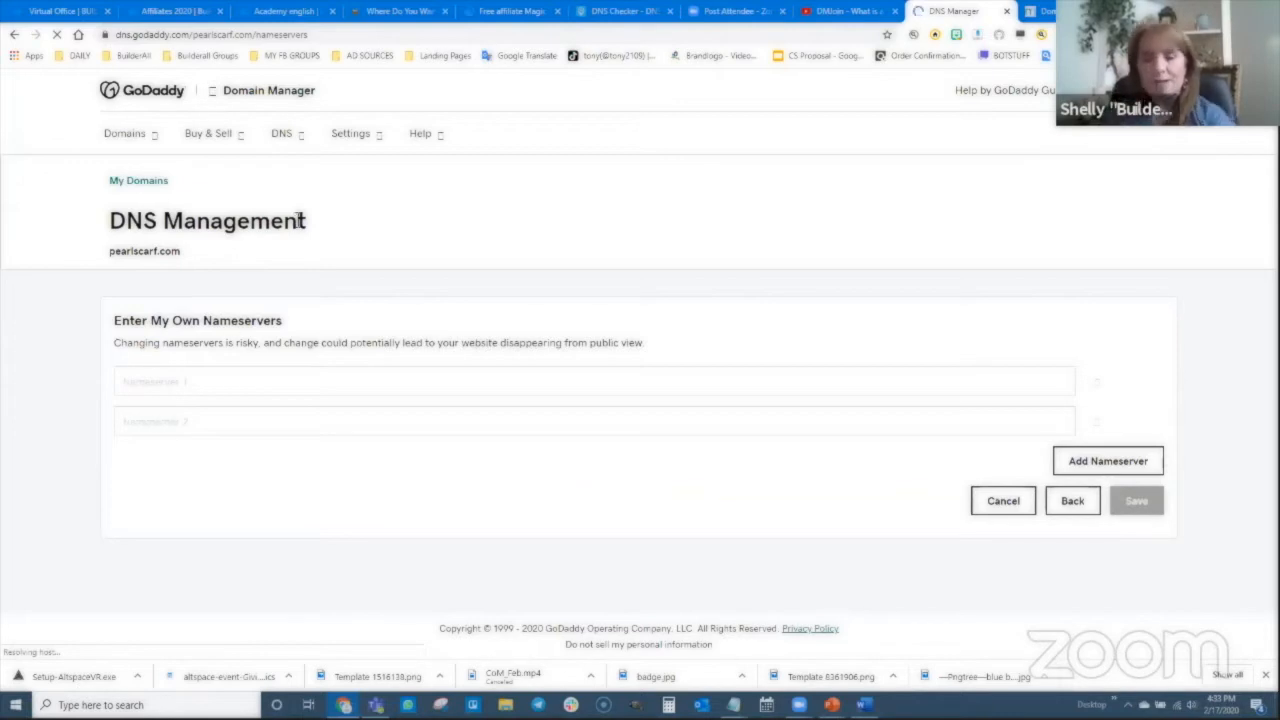
- In the Word notes, select the ns3.l4dns.com nameserver line
{"action": "key", "text": "alt+Tab"}
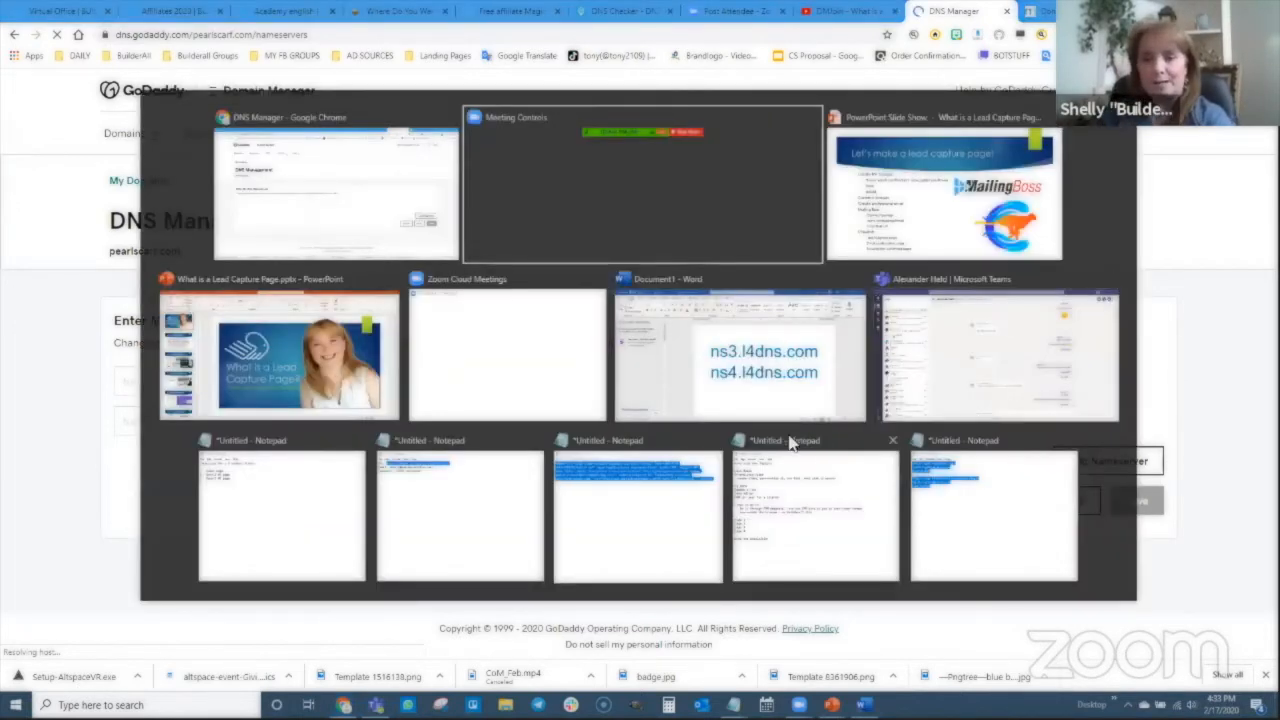
{"action": "key", "text": "alt+Tab"}
{"action": "key", "text": "alt+Tab"}
{"action": "key", "text": "alt+Tab"}
{"action": "key", "text": "alt+Tab"}
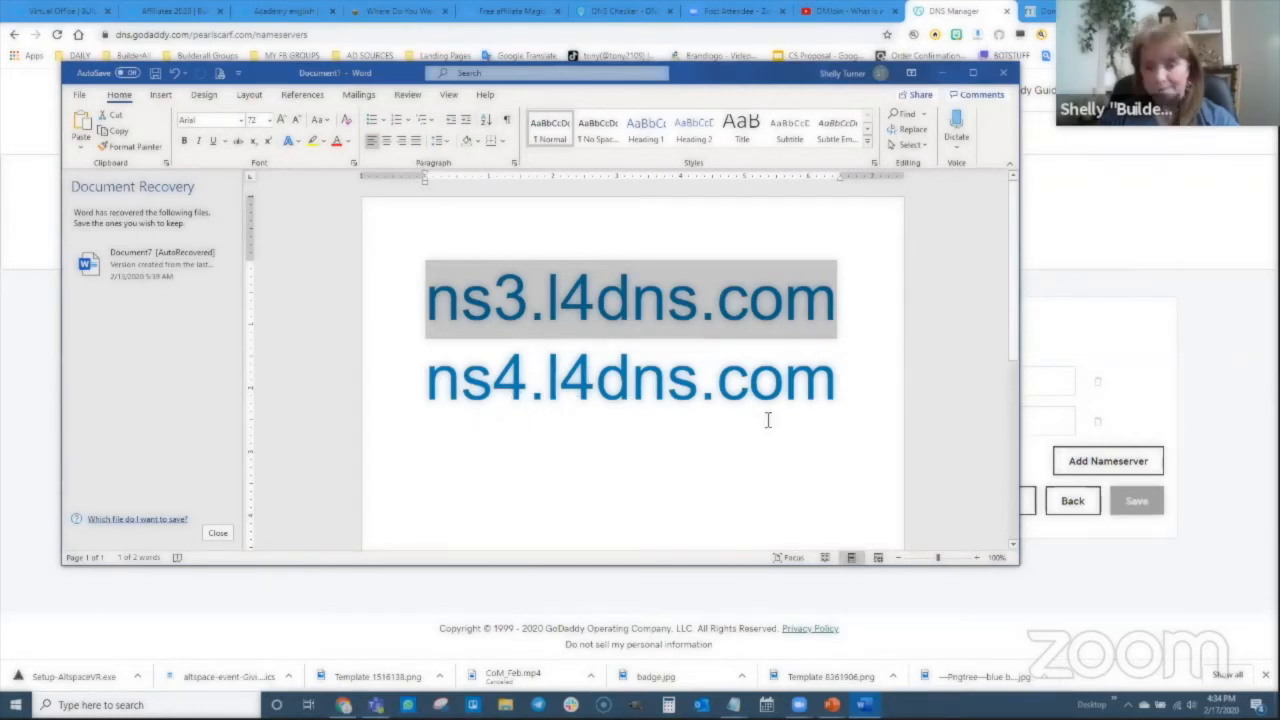
{"action": "left_click_drag", "start_coordinate": [835, 385], "coordinate": [470, 345]}
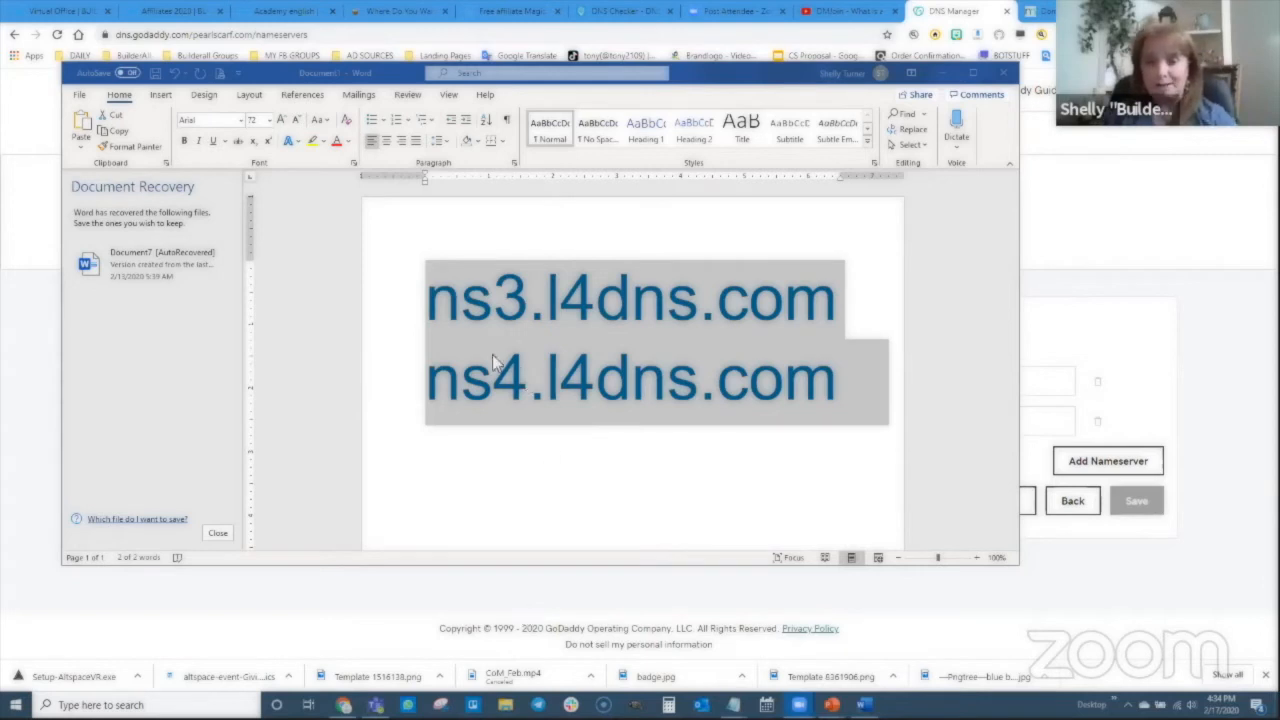
{"action": "left_click_drag", "start_coordinate": [838, 300], "coordinate": [460, 320]}
{"action": "key", "text": "ctrl+c"}
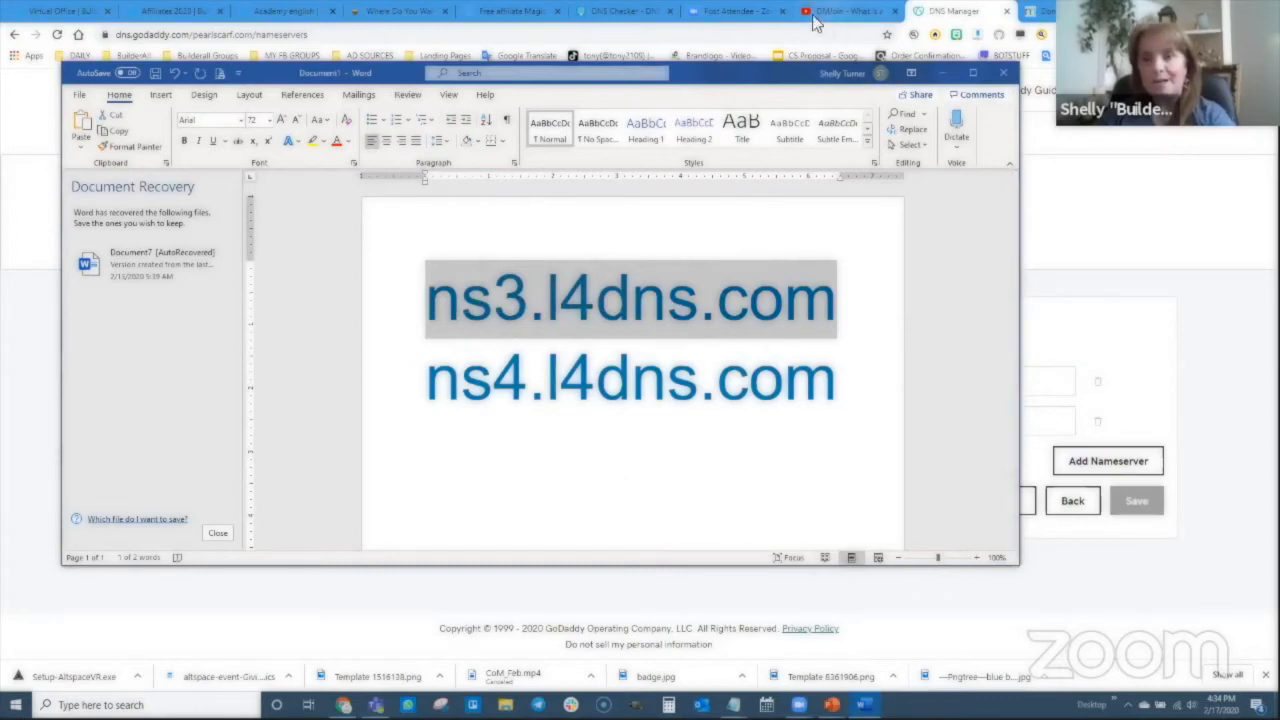
- Return to GoDaddy's Enter My Own Nameservers form, ready to fill Nameserver 1
{"action": "left_click", "coordinate": [1062, 12]}
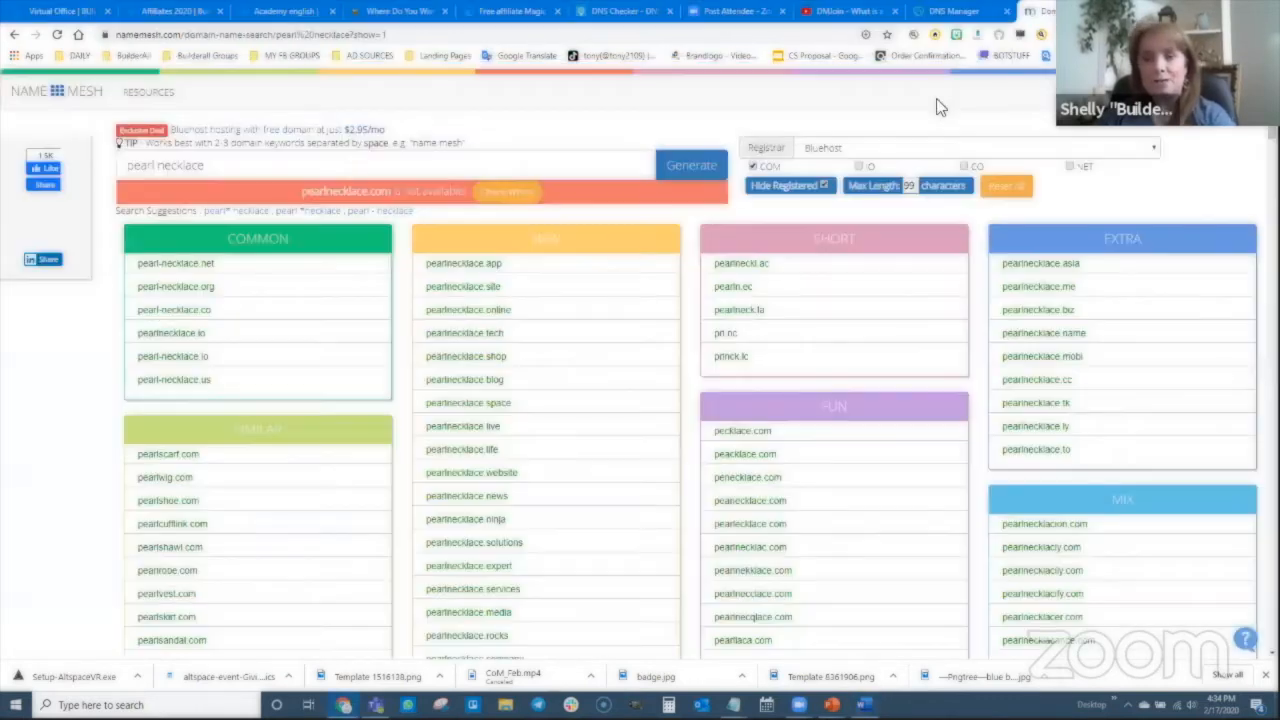
{"action": "left_click", "coordinate": [960, 10]}
{"action": "left_click", "coordinate": [161, 378]}
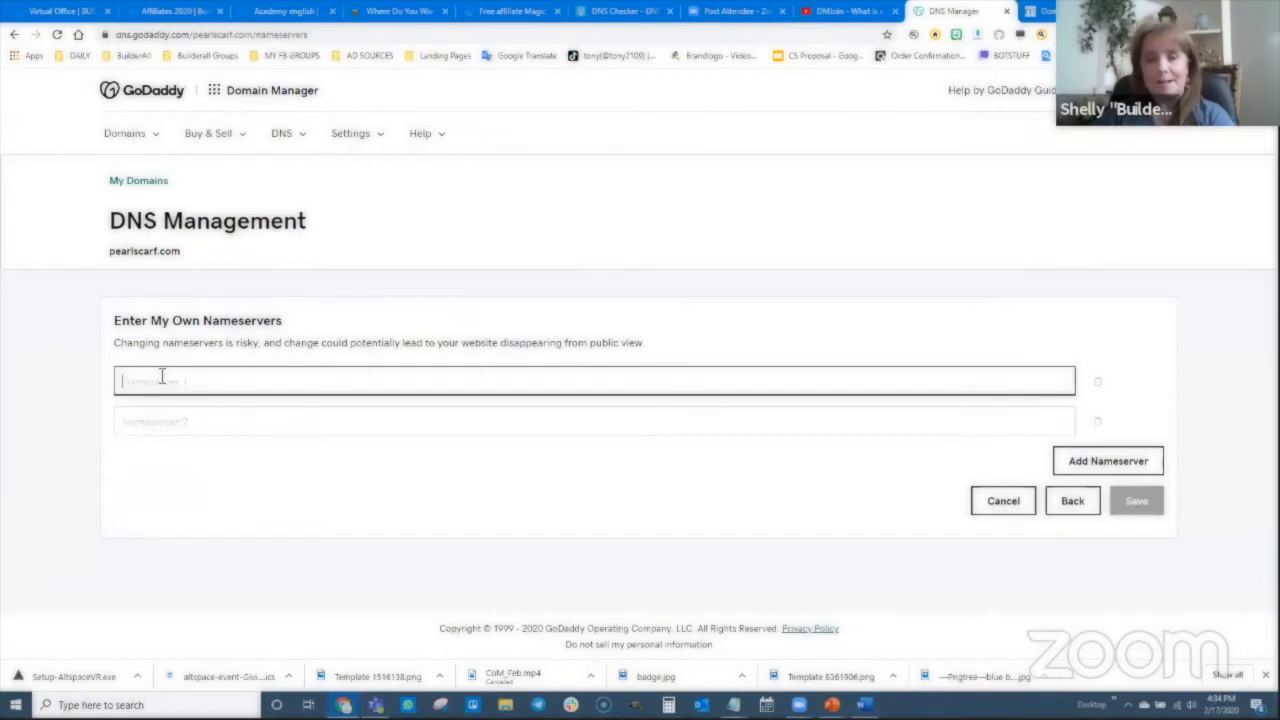
- Enter ns3.l4dns.com and ns4.l4dns.com as Nameservers 1 and 2, then save
{"action": "key", "text": "ctrl+v"}
{"action": "left_click", "coordinate": [160, 421]}
{"action": "key", "text": "ctrl+v"}
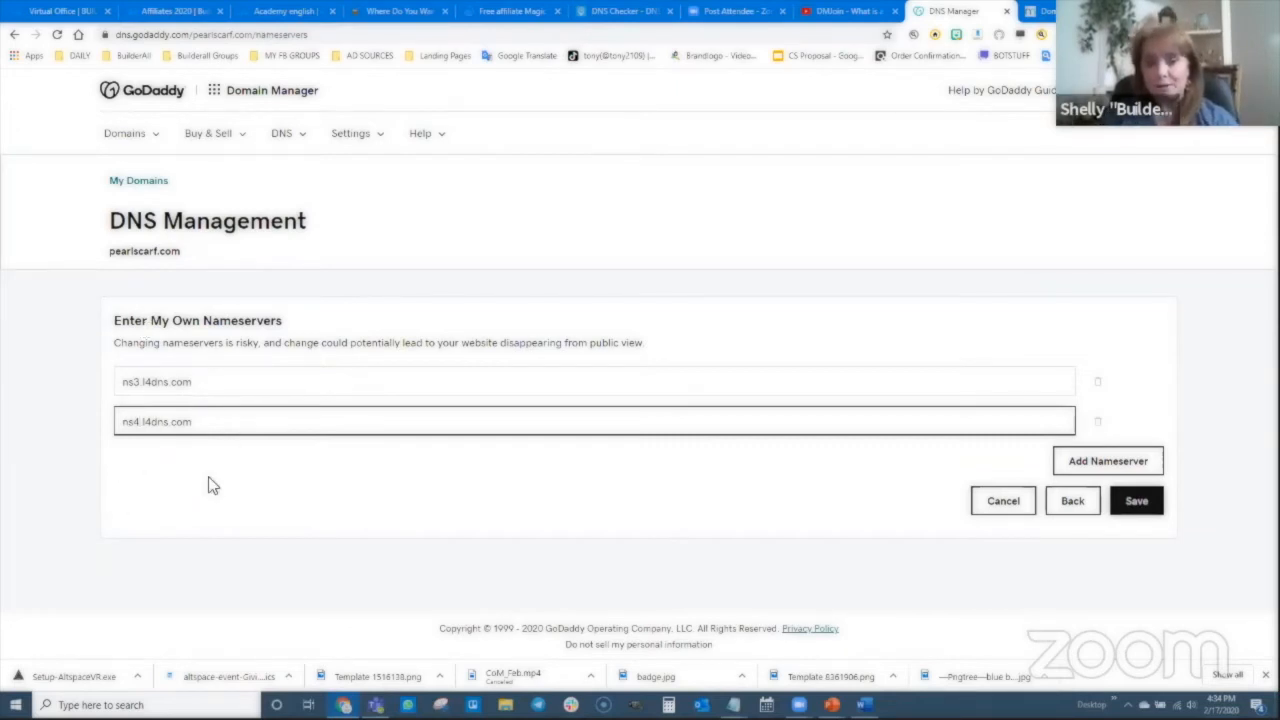
{"action": "left_click", "coordinate": [1135, 505]}
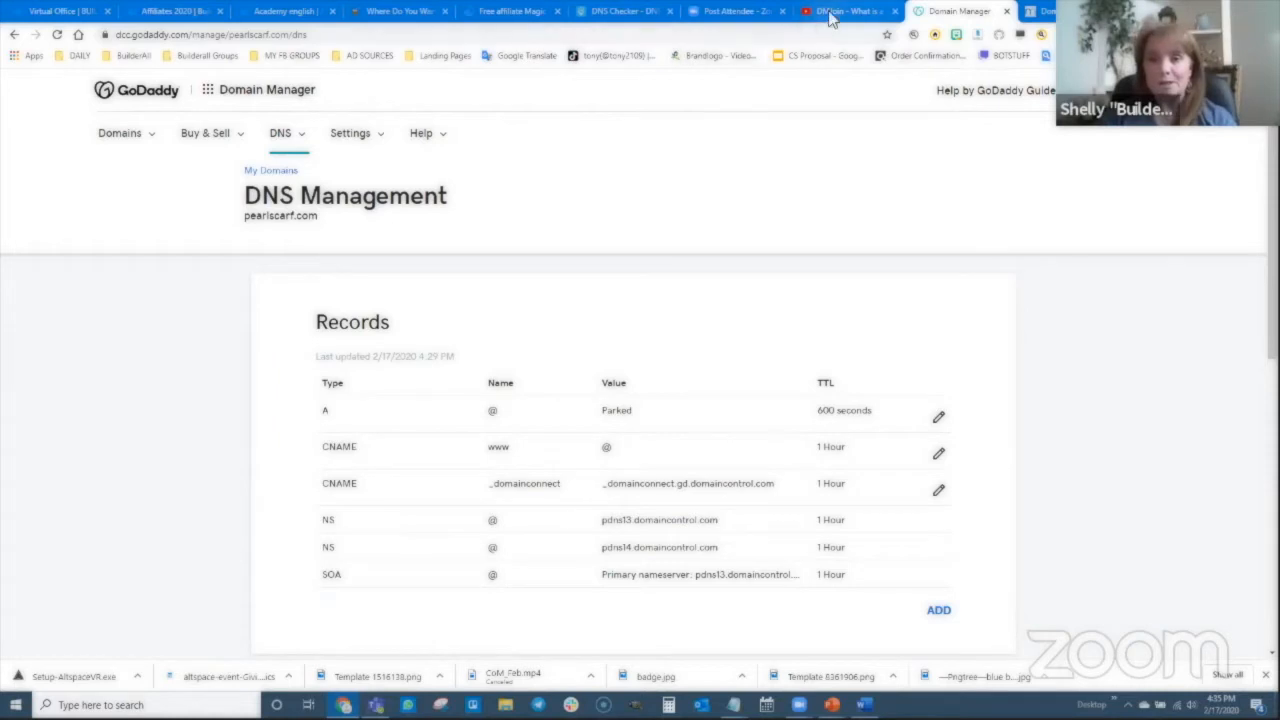
- Rerun DNS Checker's NS lookup for pearlscarf.com and scroll through the results
{"action": "left_click", "coordinate": [617, 14]}
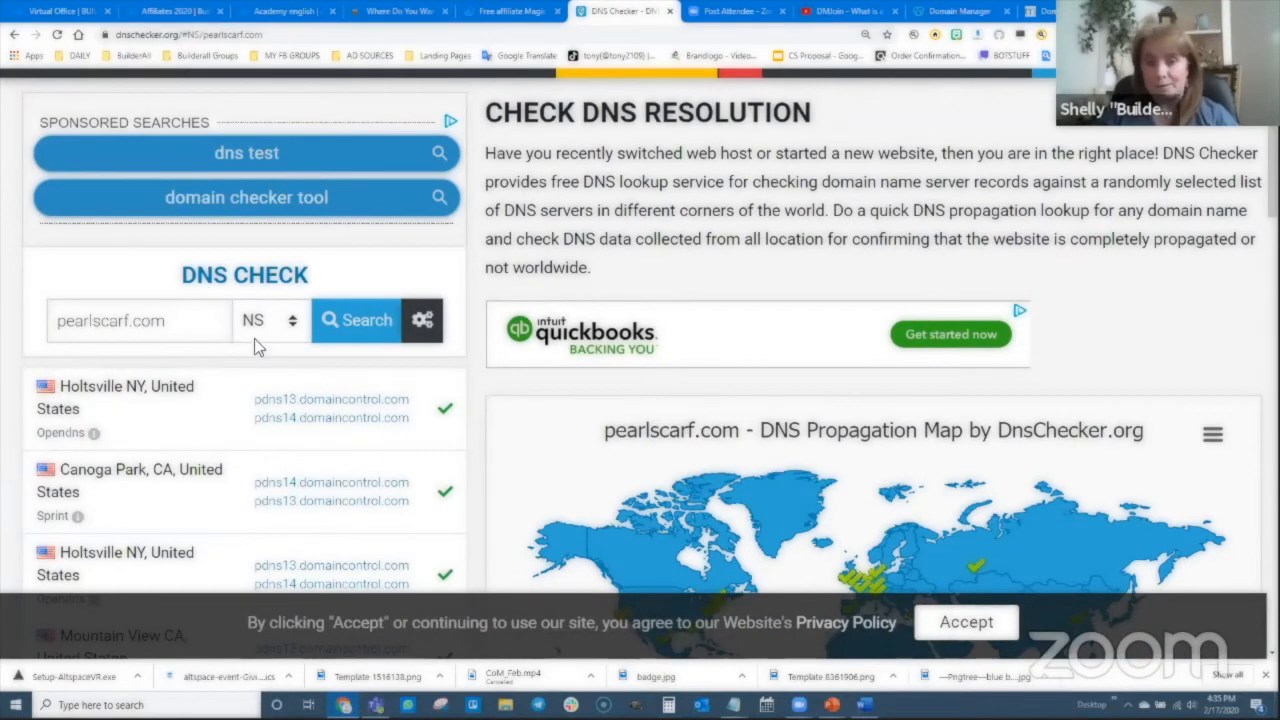
{"action": "left_click", "coordinate": [352, 318]}
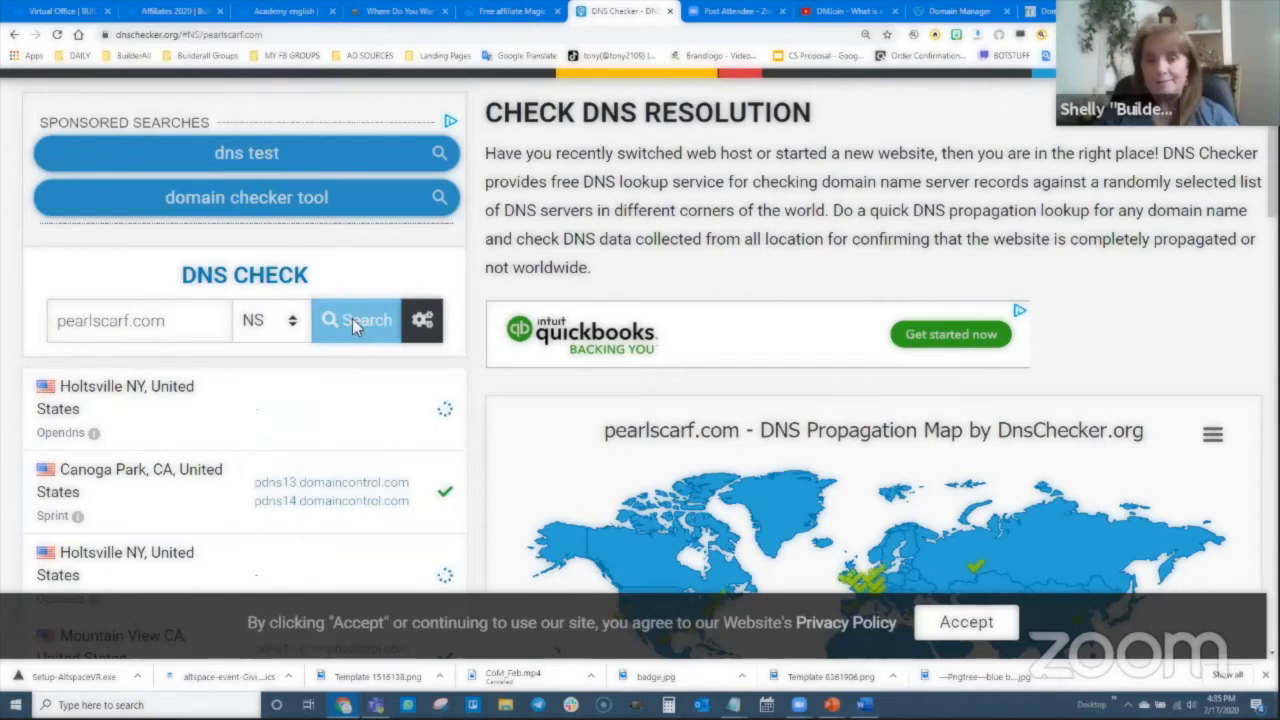
{"action": "scroll", "coordinate": [520, 434], "scroll_direction": "down", "scroll_amount": 2}
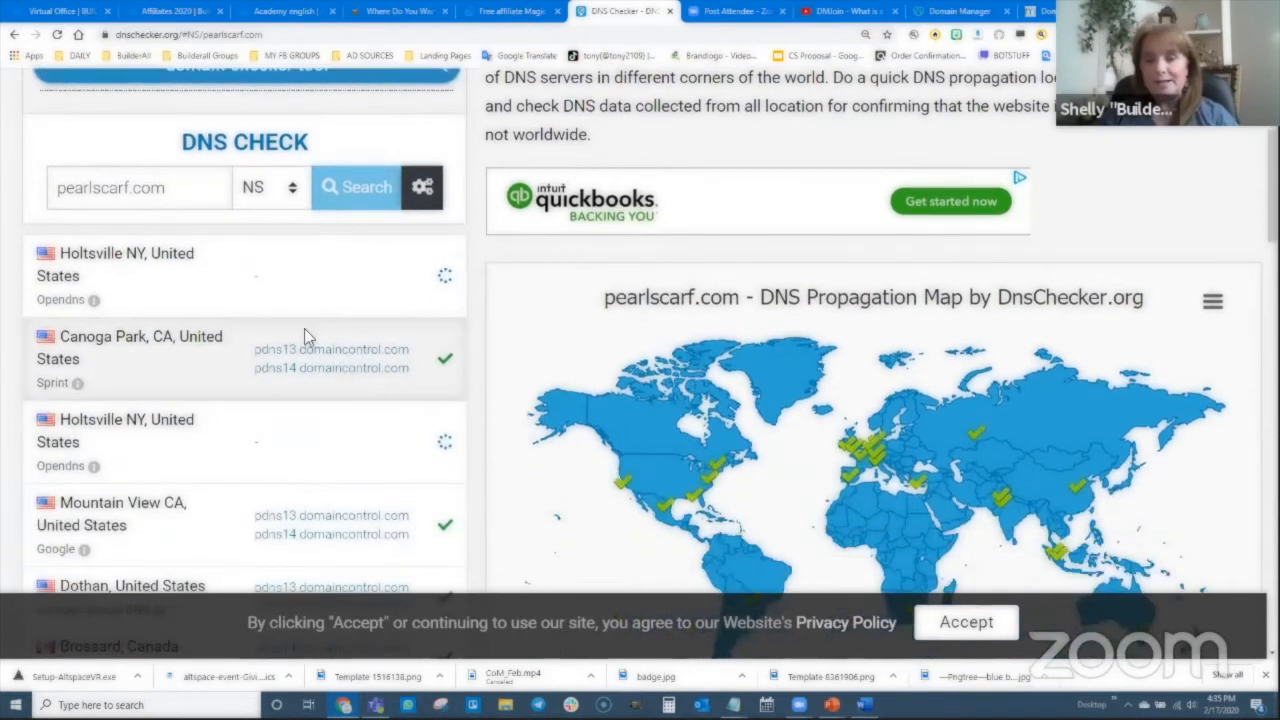
{"action": "scroll", "coordinate": [331, 431], "scroll_direction": "down", "scroll_amount": 2}
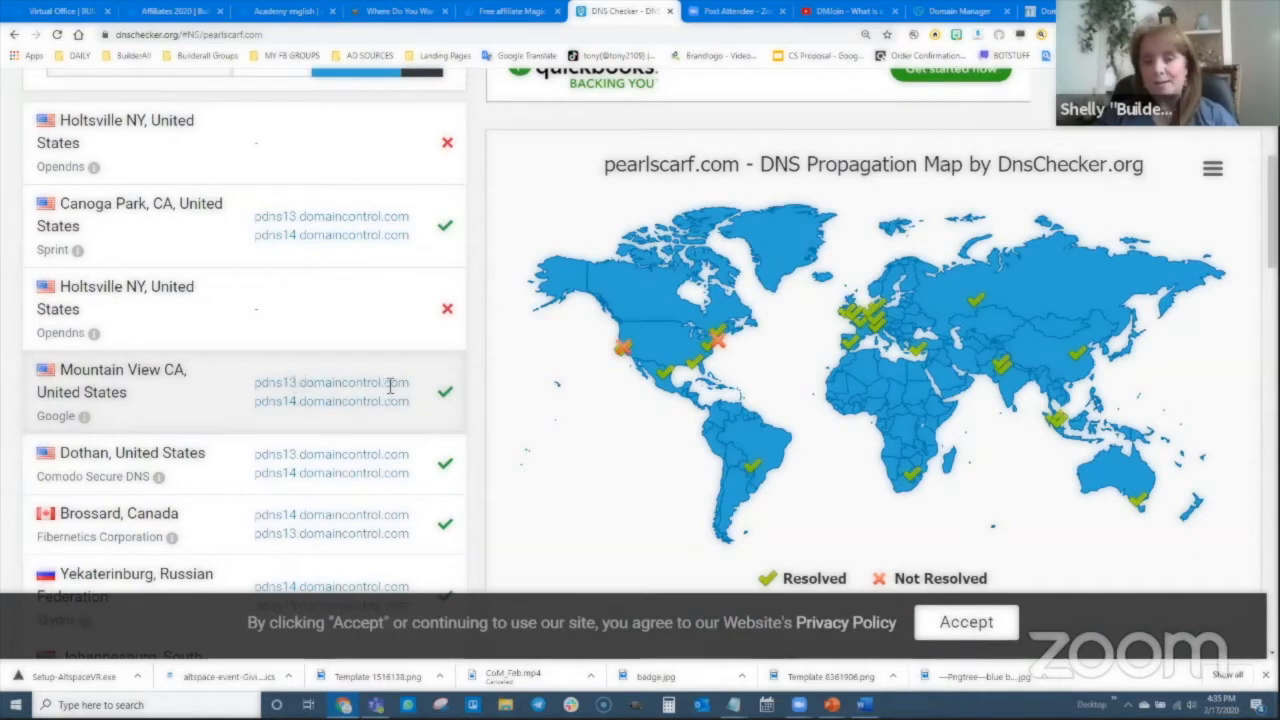
{"action": "scroll", "coordinate": [410, 280], "scroll_direction": "up", "scroll_amount": 1}
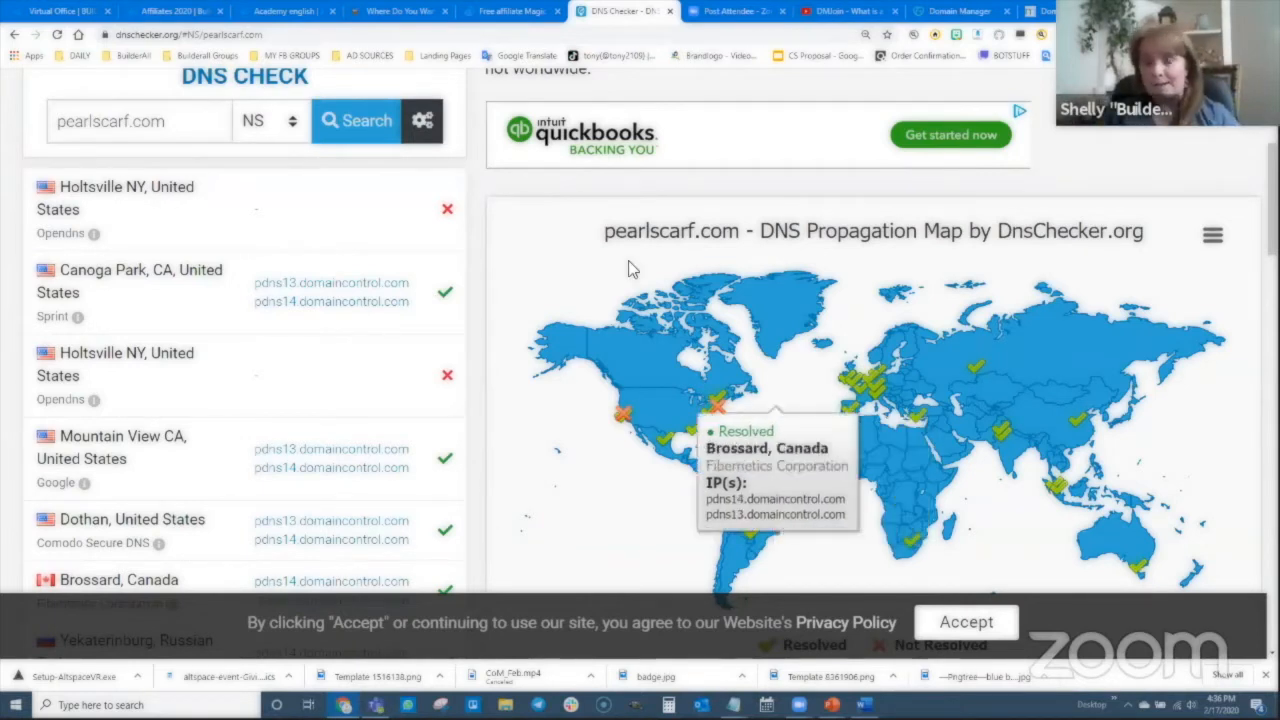
- Run the NS check again: Holtsville NY fails, Canoga Park still returns pdns13/pdns14
{"action": "left_click", "coordinate": [340, 121]}
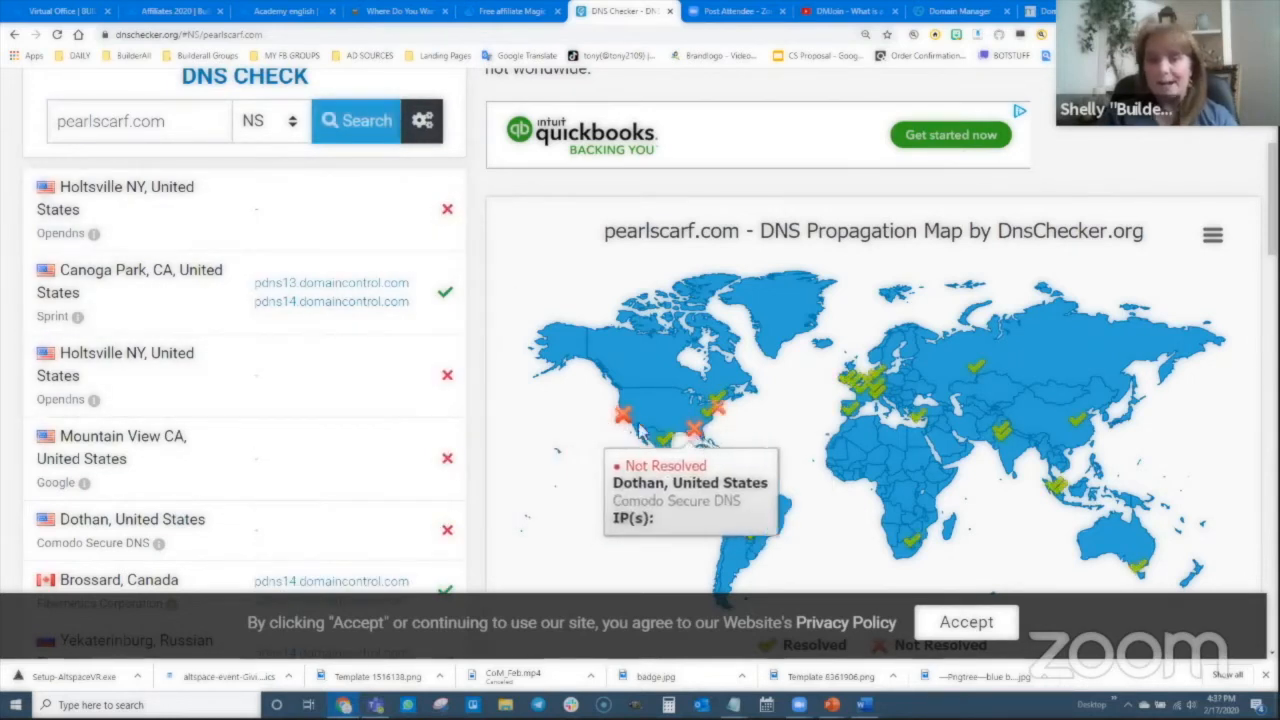
{"action": "scroll", "coordinate": [394, 347], "scroll_direction": "down", "scroll_amount": 7}
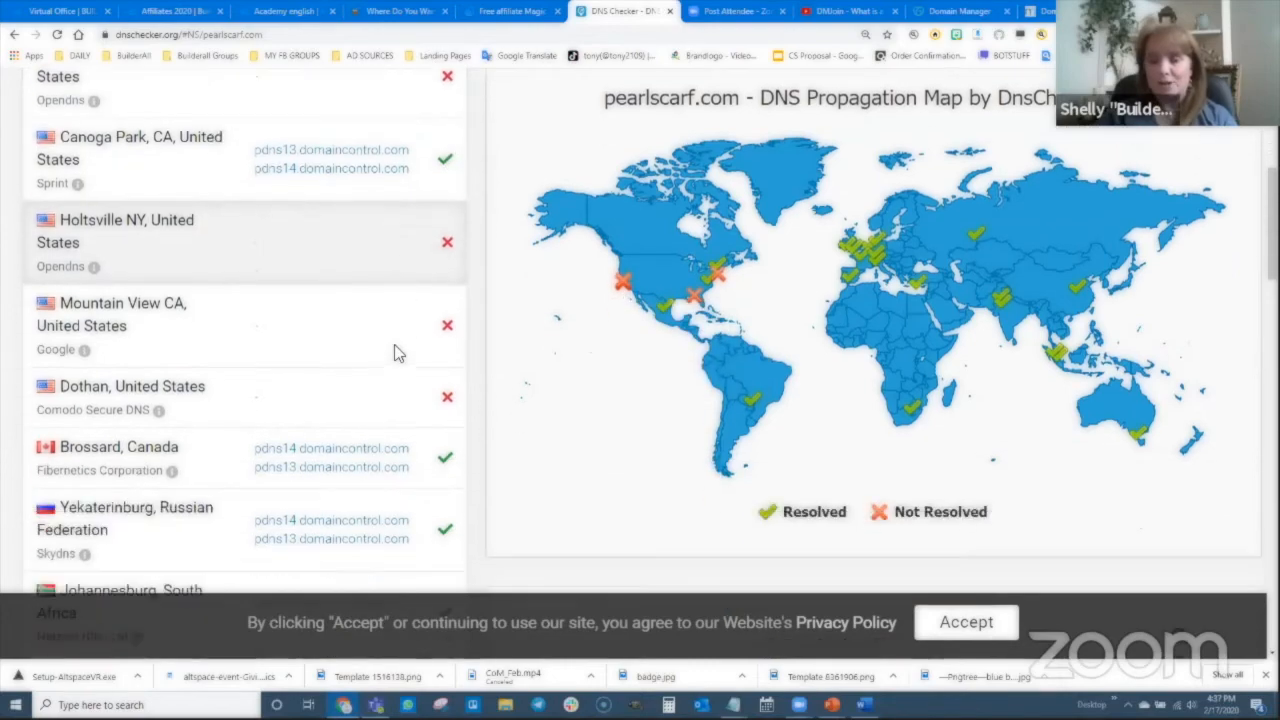
{"action": "scroll", "coordinate": [400, 398], "scroll_direction": "down", "scroll_amount": 5}
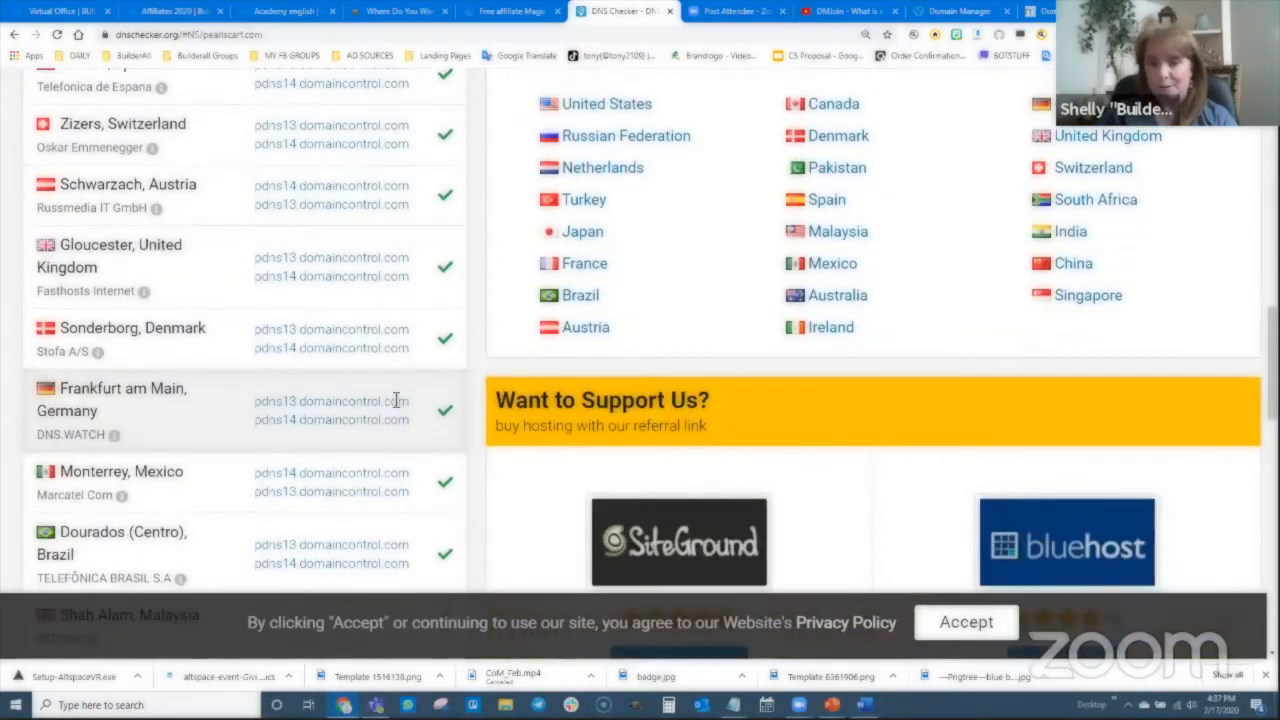
{"action": "scroll", "coordinate": [364, 396], "scroll_direction": "down", "scroll_amount": 2}
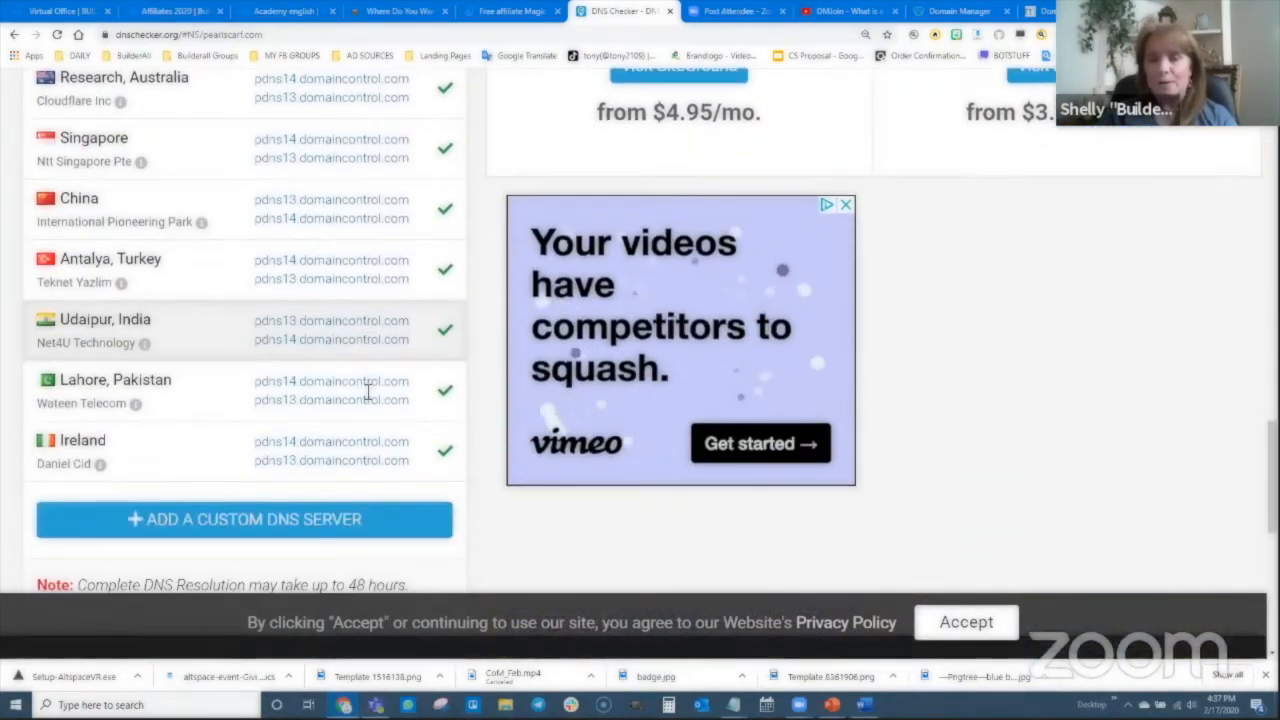
{"action": "scroll", "coordinate": [362, 396], "scroll_direction": "up", "scroll_amount": 4}
{"action": "scroll", "coordinate": [362, 394], "scroll_direction": "up", "scroll_amount": 11}
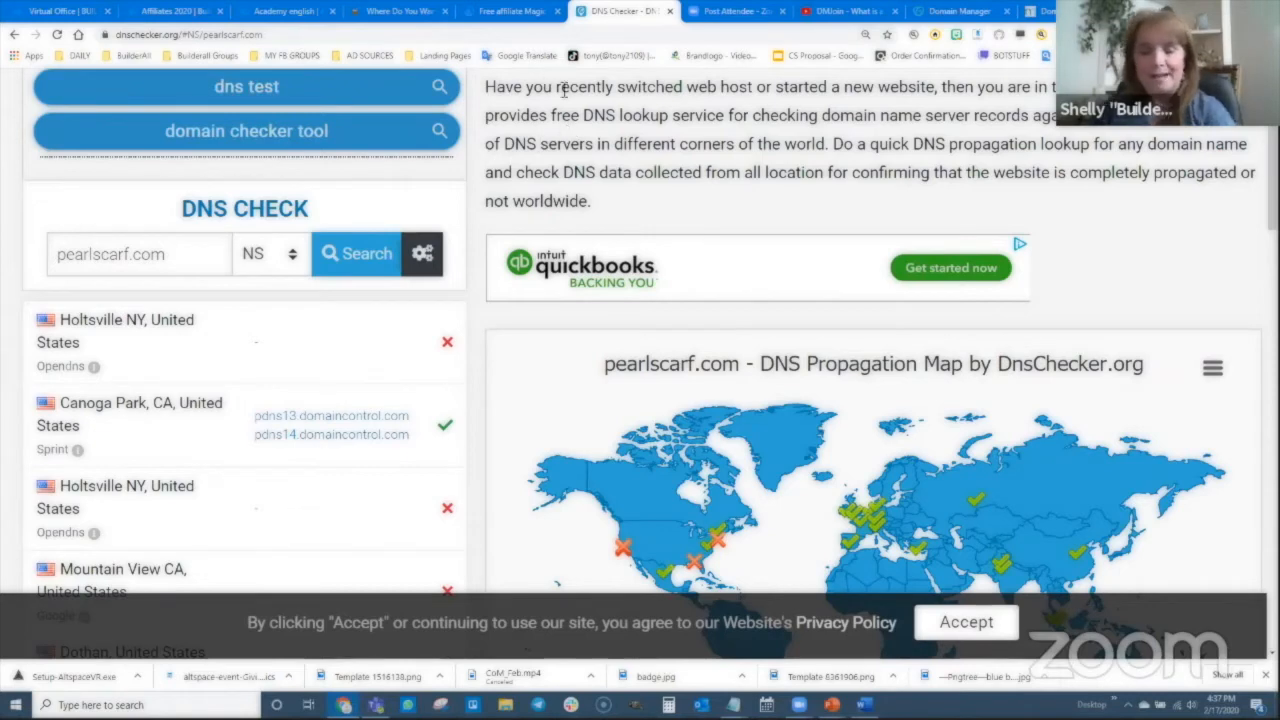
- Review the PowerPoint lead-capture checklist slide, then return to Builderall's Virtual Office tab
{"action": "key", "text": "alt+Tab"}
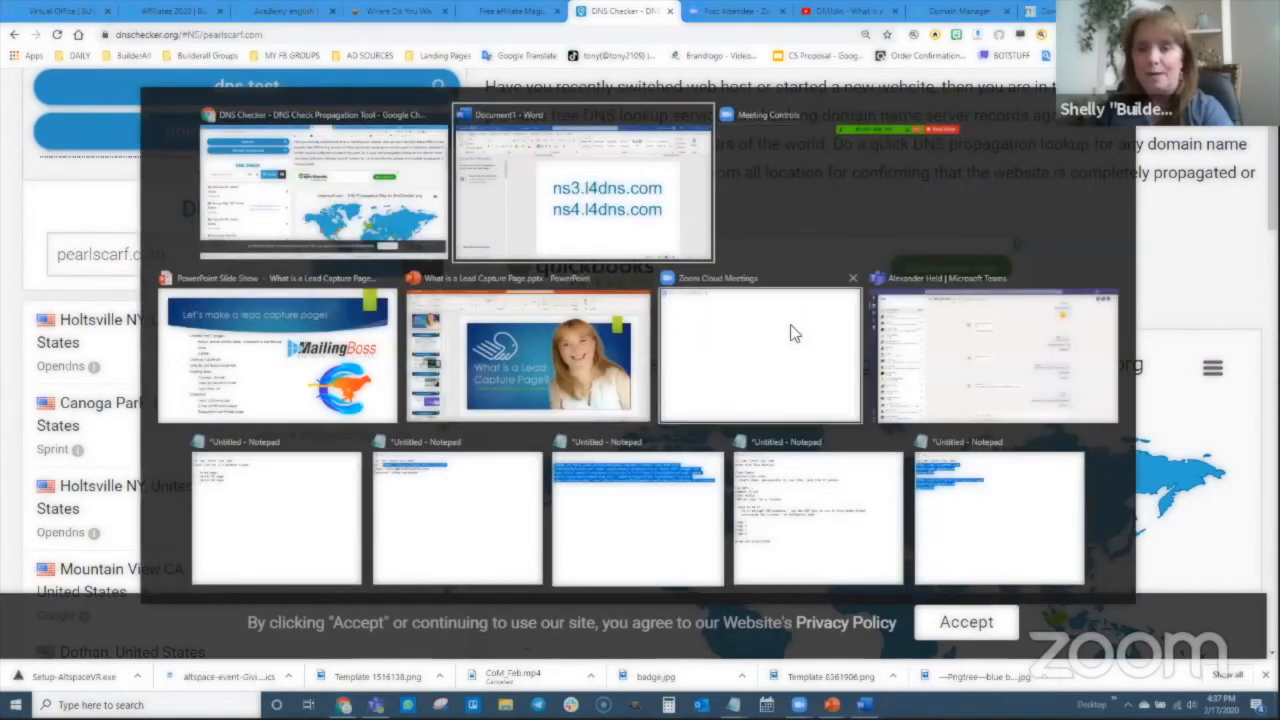
{"action": "key", "text": "alt+Tab"}
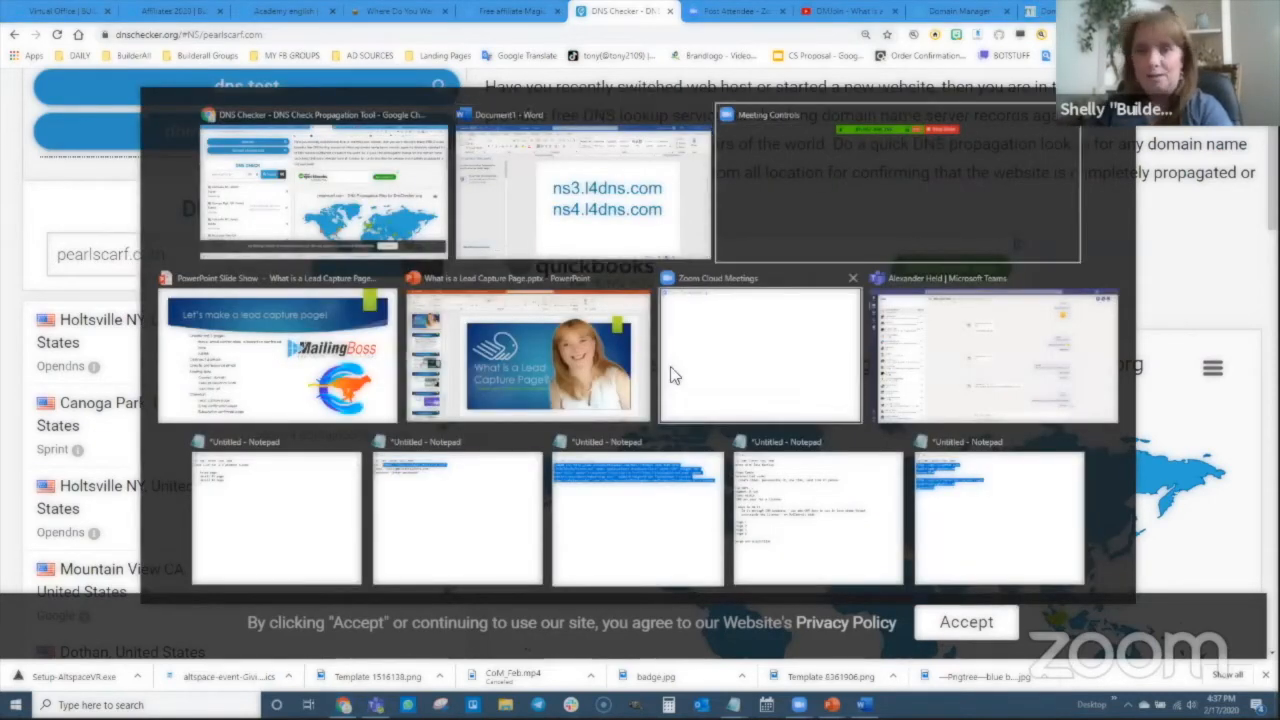
{"action": "key", "text": "alt+Tab"}
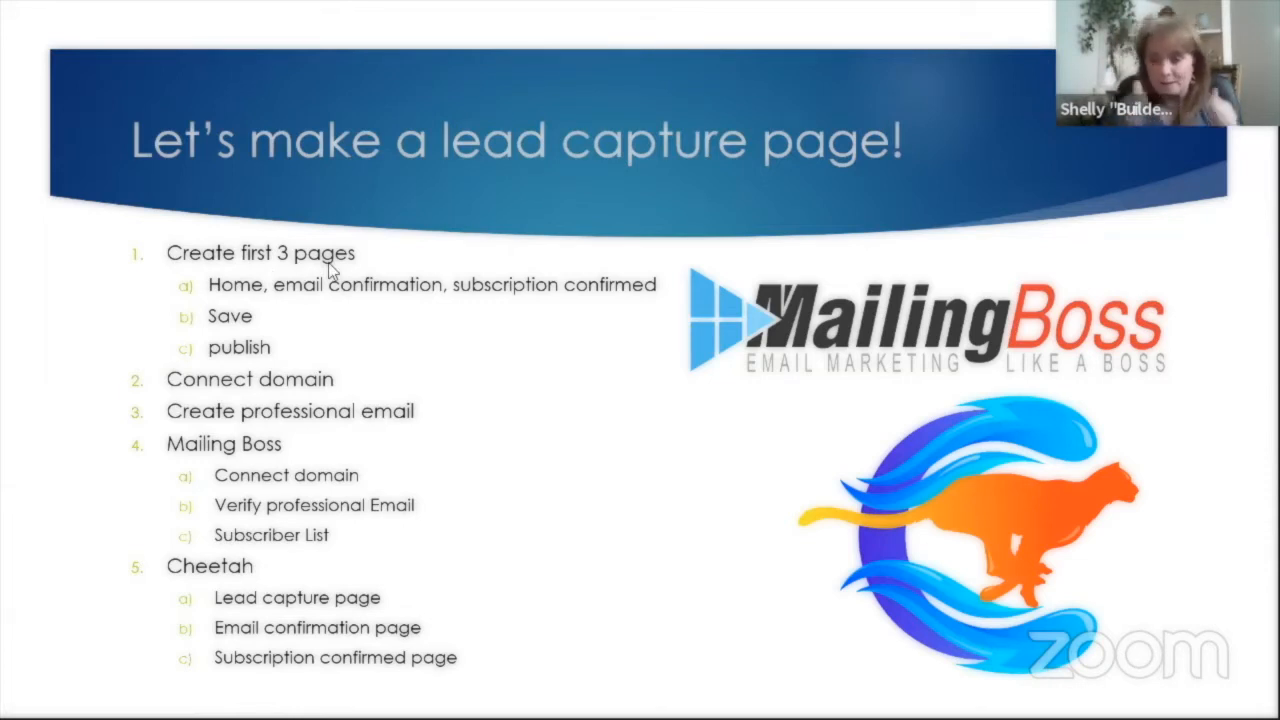
{"action": "key", "text": "alt+Tab"}
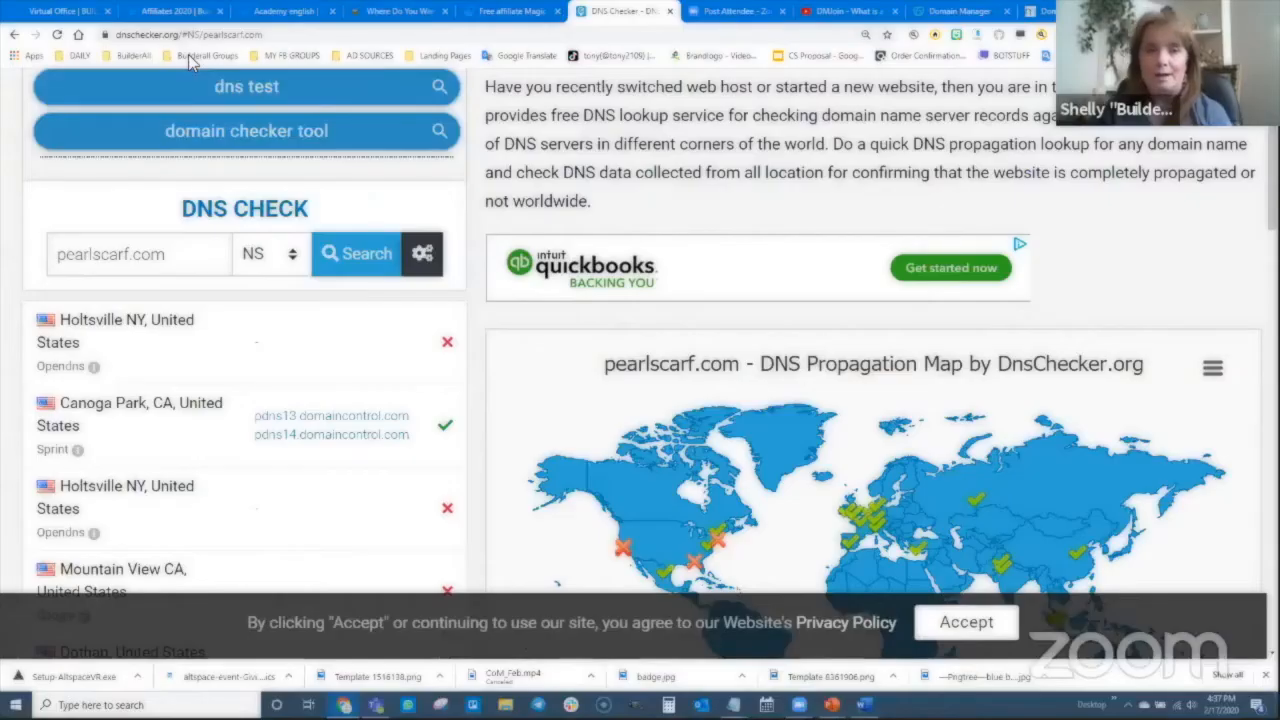
{"action": "left_click", "coordinate": [60, 11]}
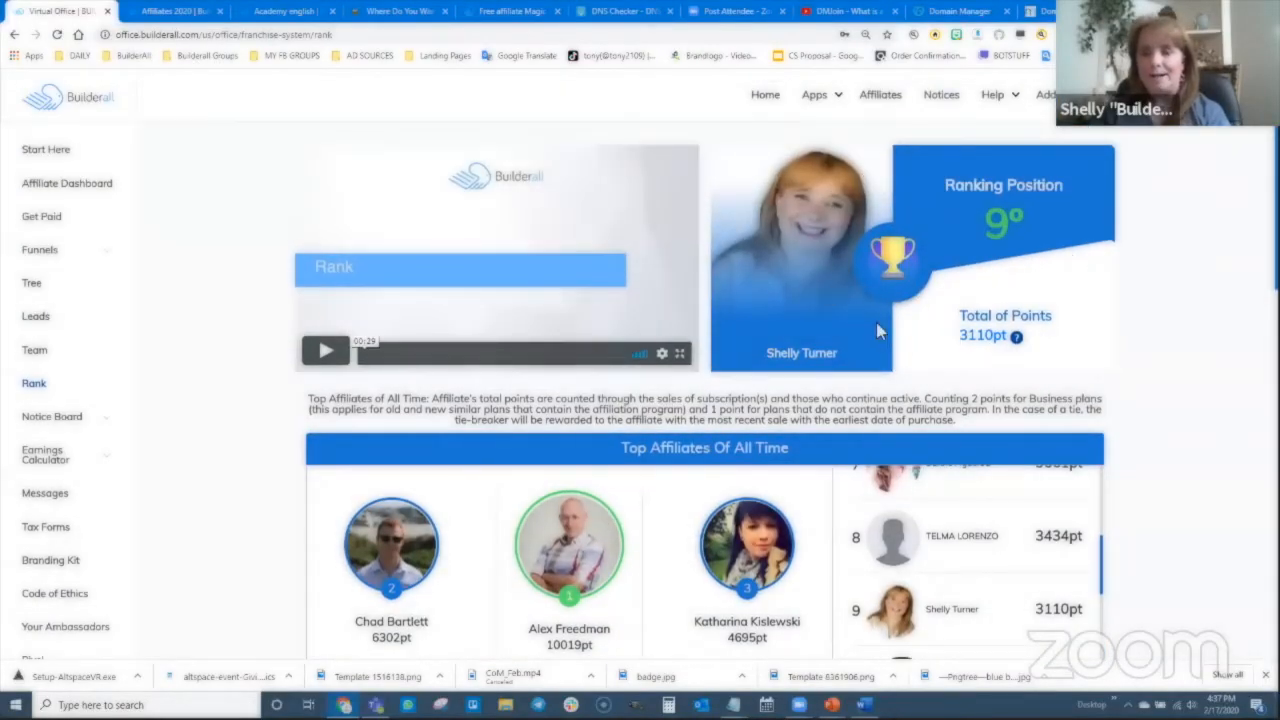
- Launch the Cheetah Drag N Drop Website Builder from Builderall's Apps menu
{"action": "left_click", "coordinate": [814, 94]}
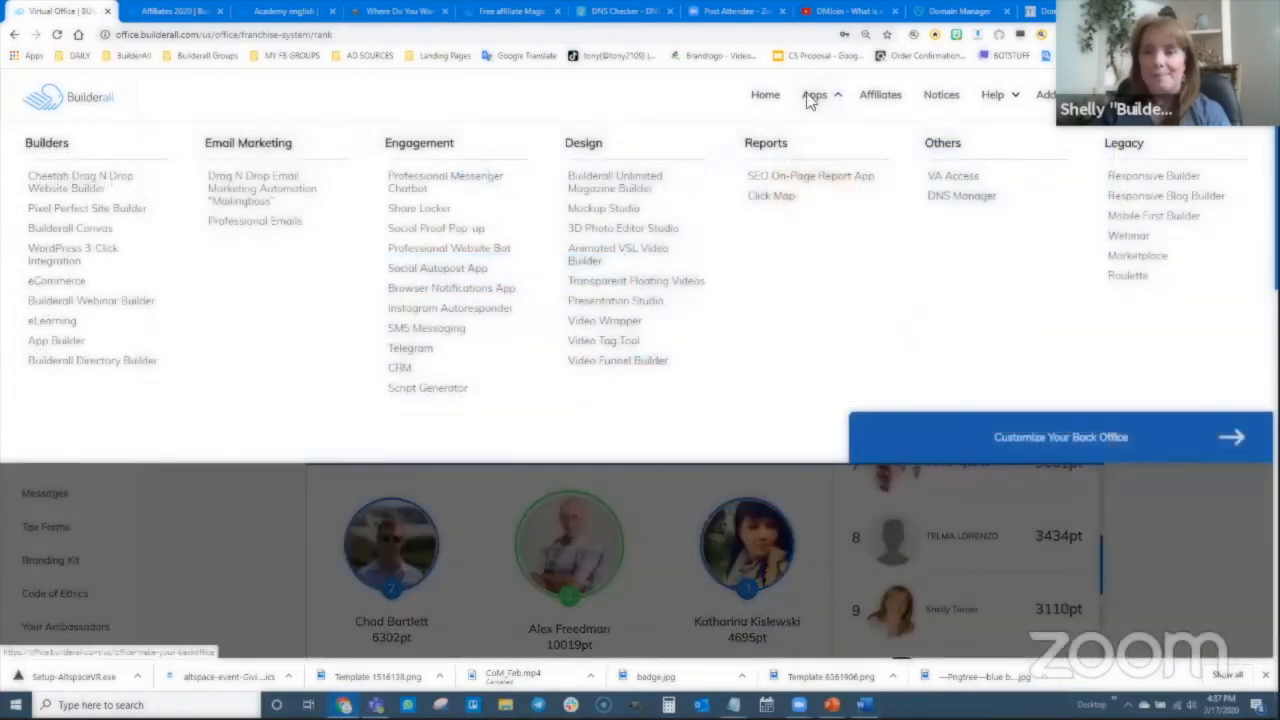
{"action": "left_click", "coordinate": [74, 187]}
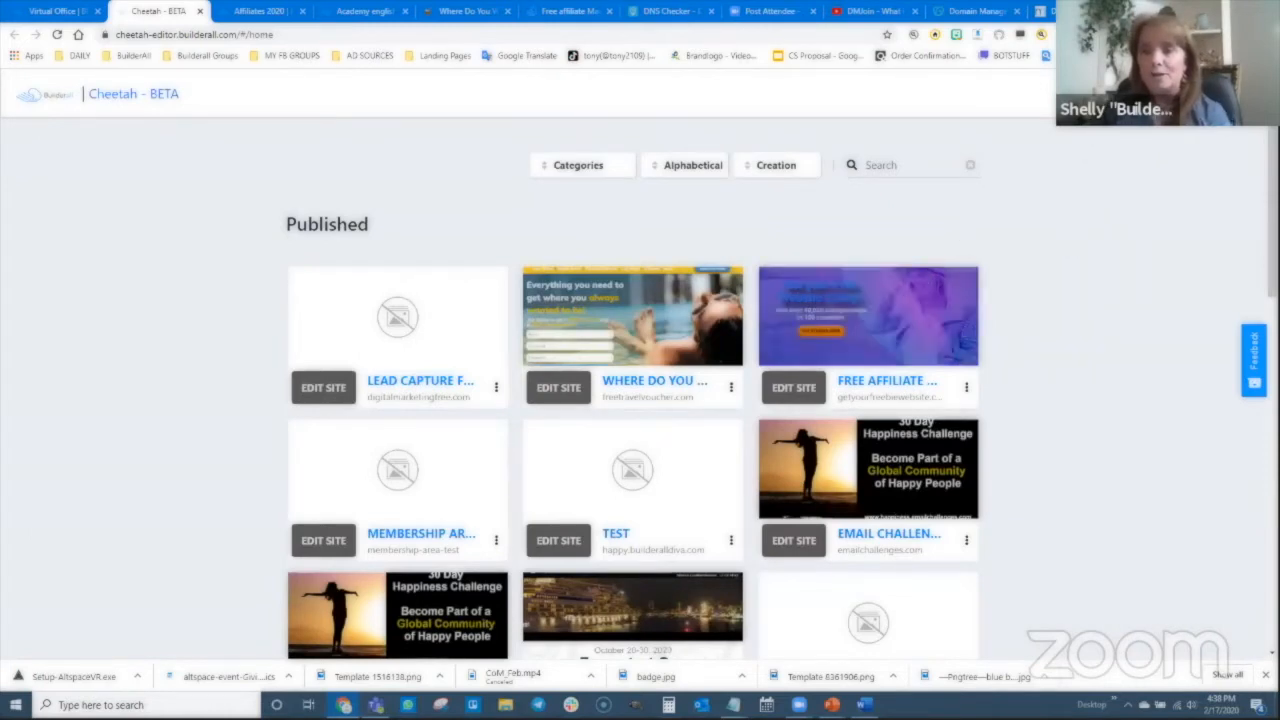
- Create a Blank Template site titled 'pearlscarf website', reusing that text as its description
{"action": "left_click", "coordinate": [1130, 95]}
{"action": "left_click", "coordinate": [598, 286]}
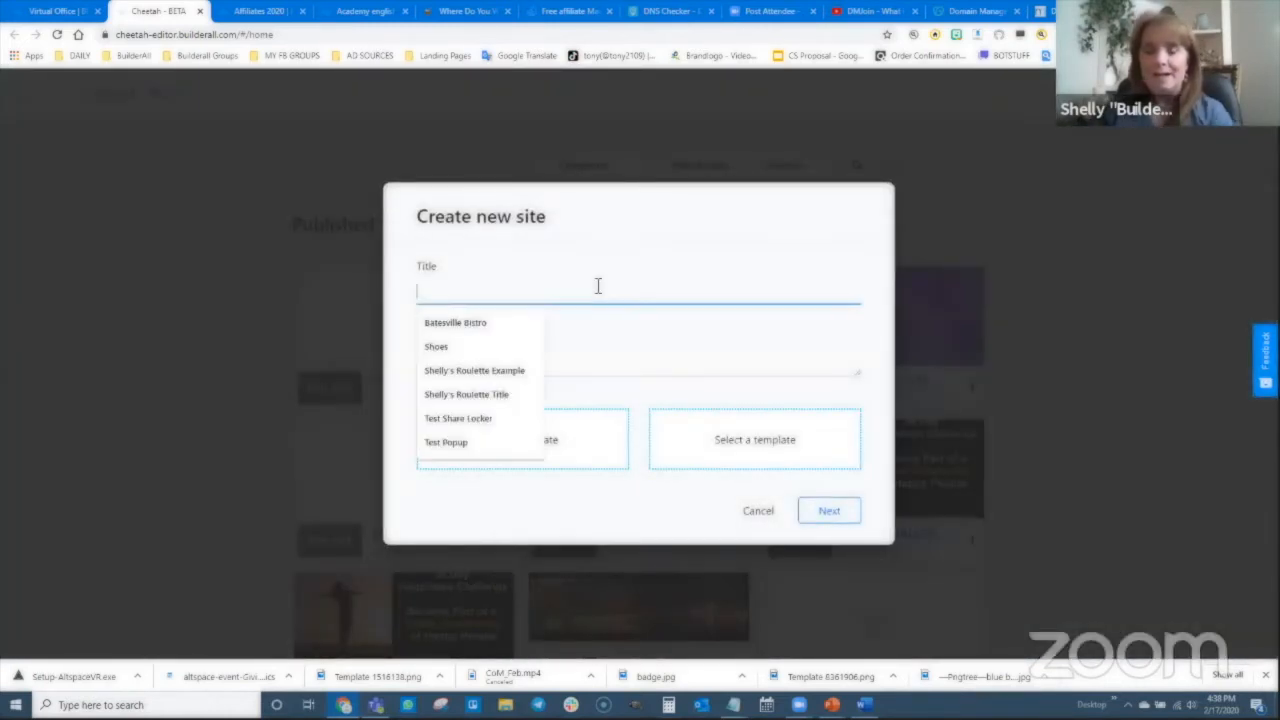
{"action": "type", "text": "p"}
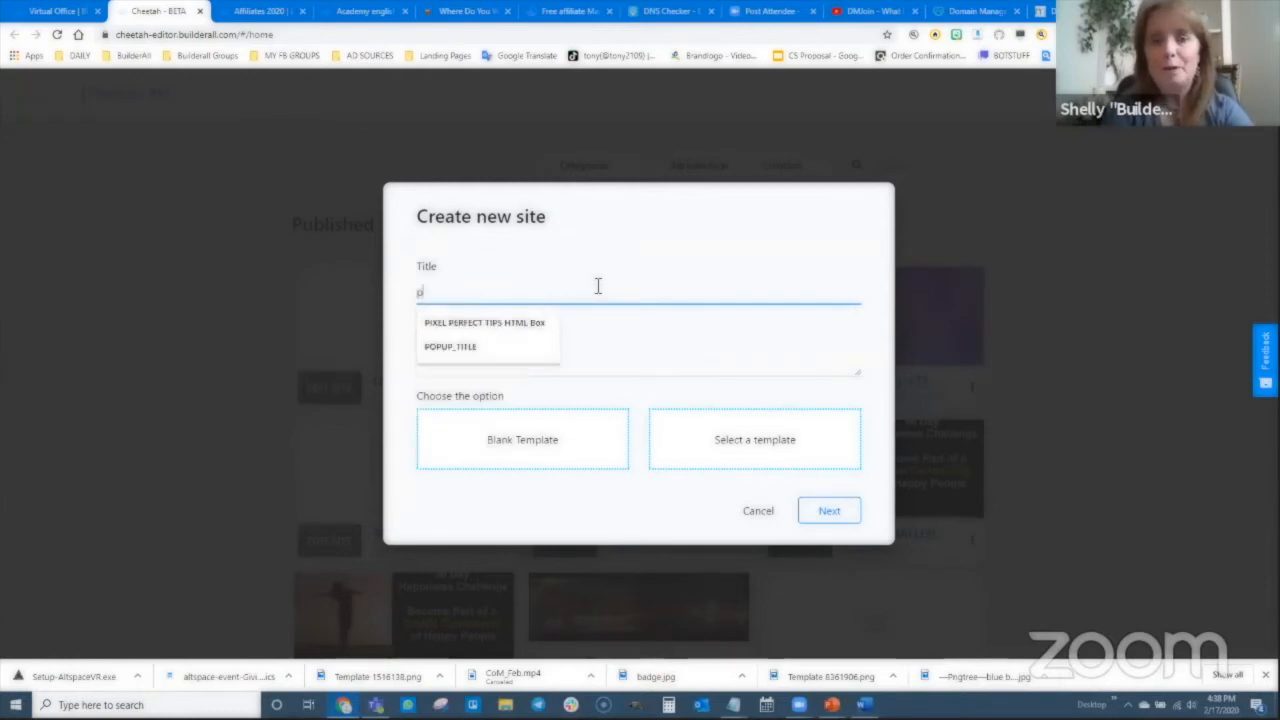
{"action": "type", "text": "earlscarf website"}
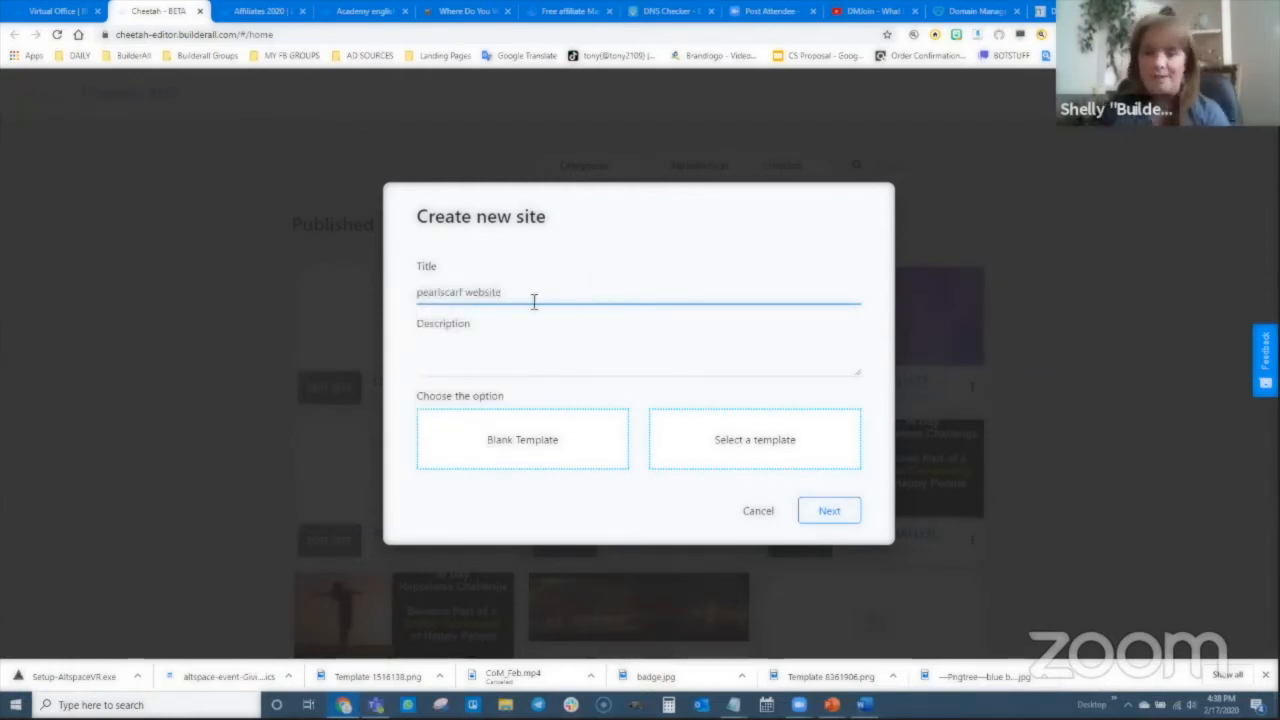
{"action": "left_click_drag", "start_coordinate": [531, 292], "coordinate": [457, 343]}
{"action": "key", "text": "ctrl+c"}
{"action": "left_click", "coordinate": [477, 364]}
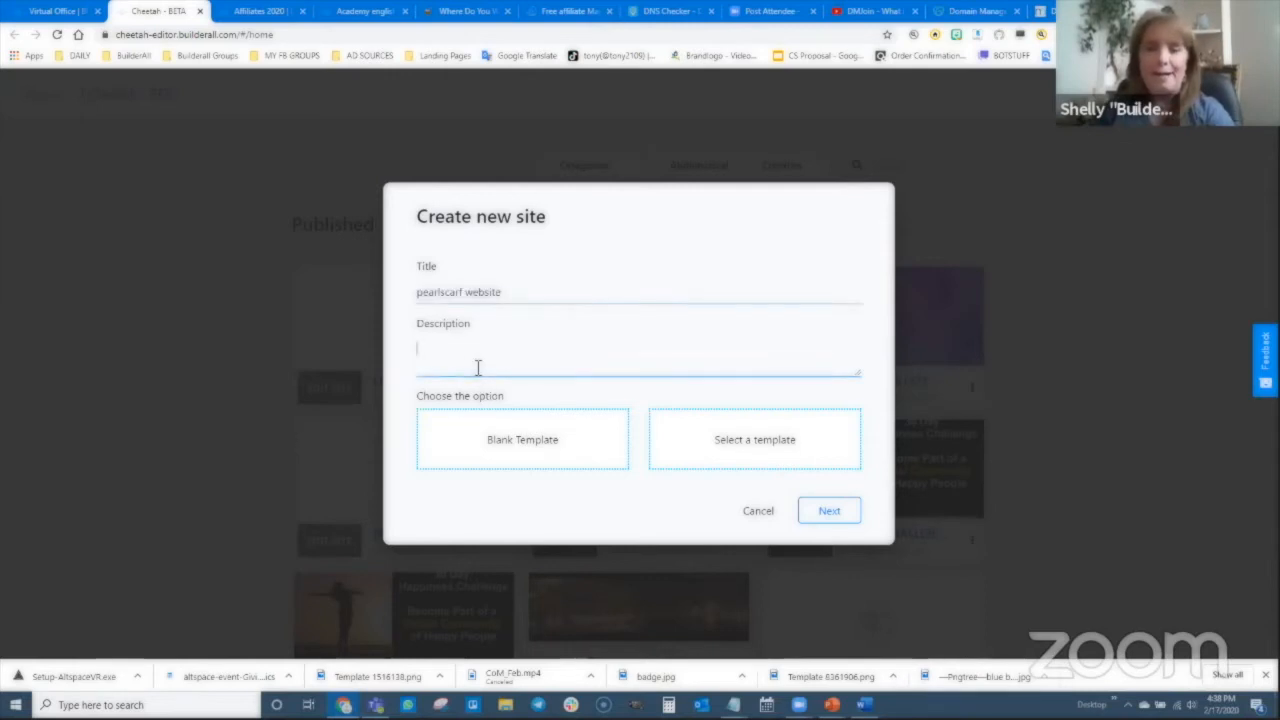
{"action": "key", "text": "ctrl+v"}
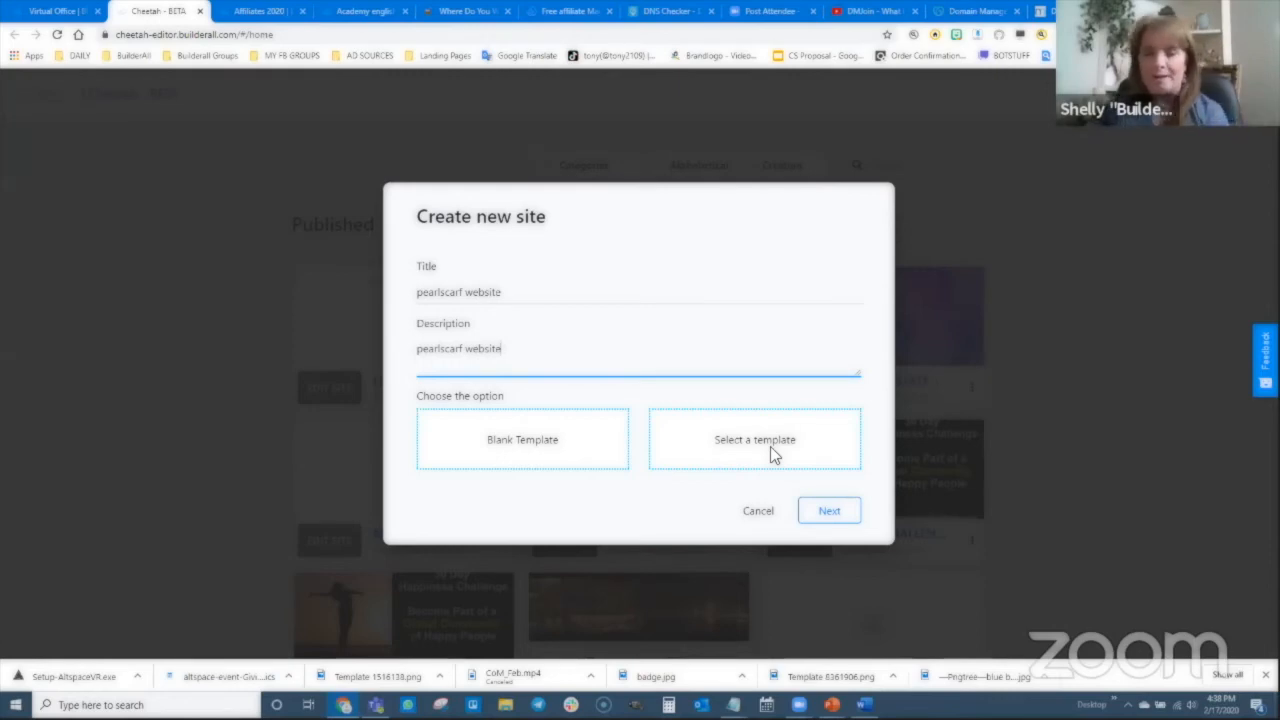
{"action": "left_click", "coordinate": [507, 446]}
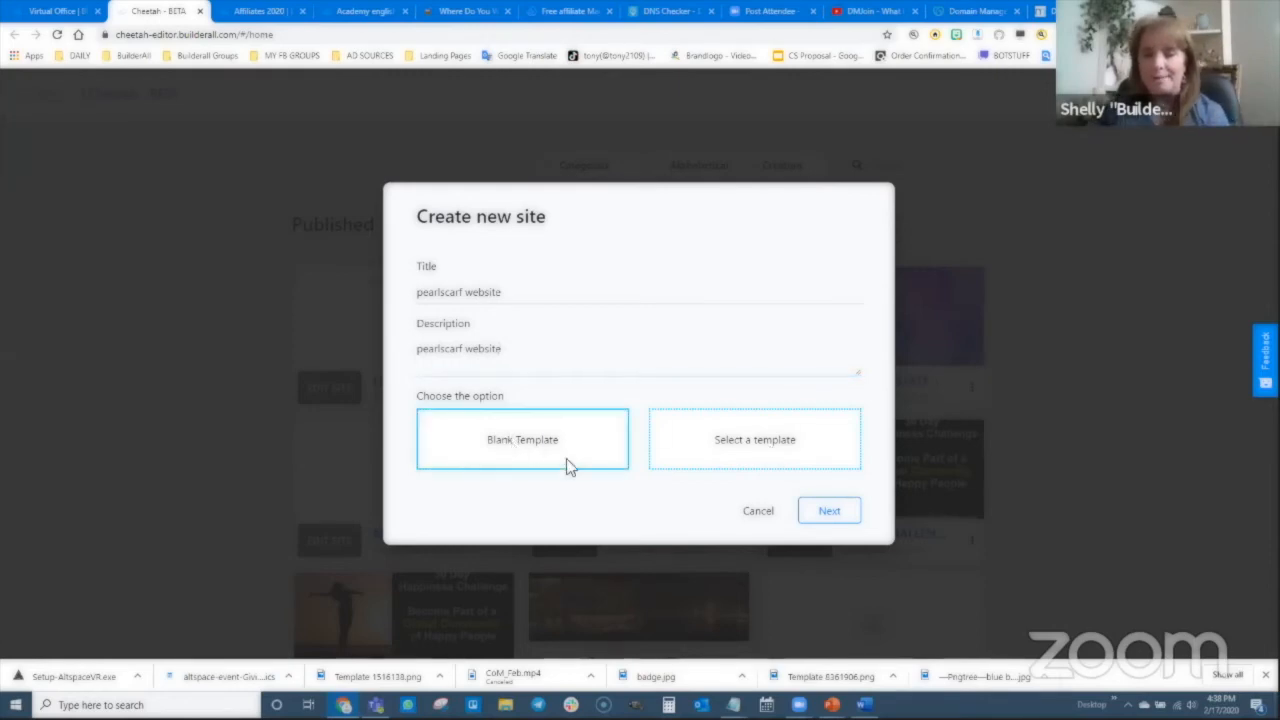
{"action": "left_click", "coordinate": [834, 518]}
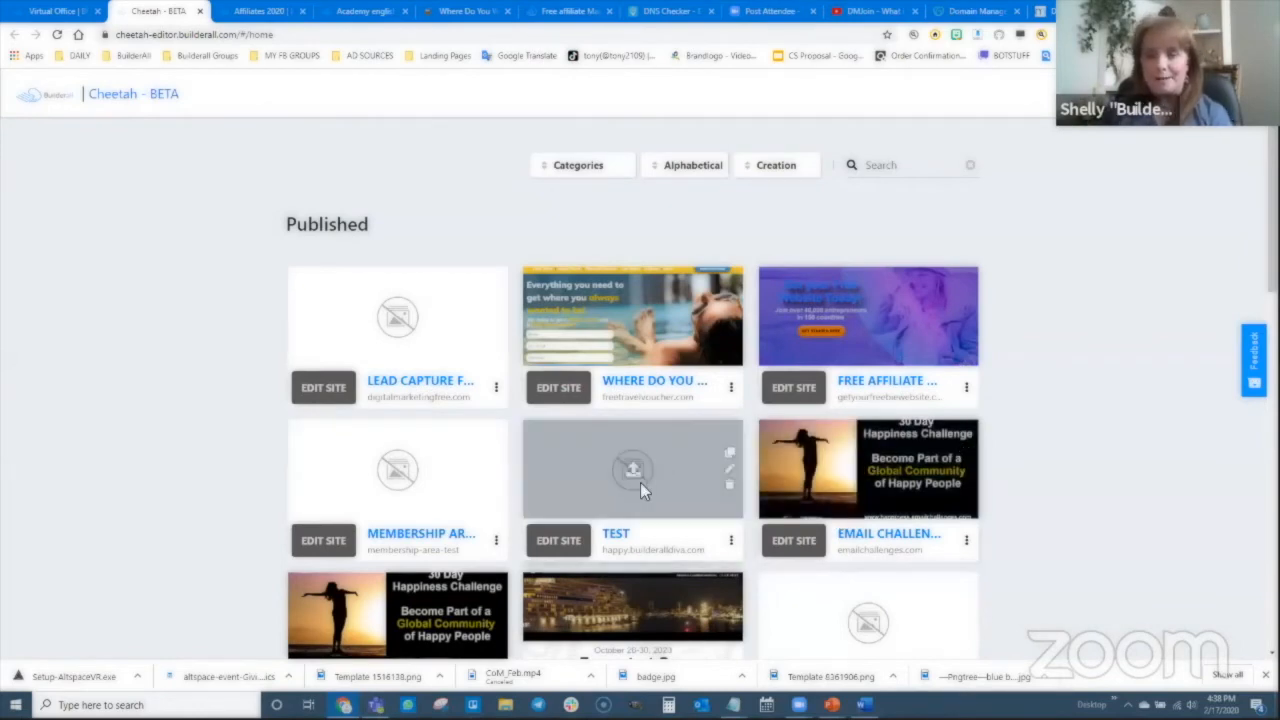
- Open the unpublished pearlscarf website card in the editor to reach its empty Home page
{"action": "scroll", "coordinate": [640, 484], "scroll_direction": "down", "scroll_amount": 6}
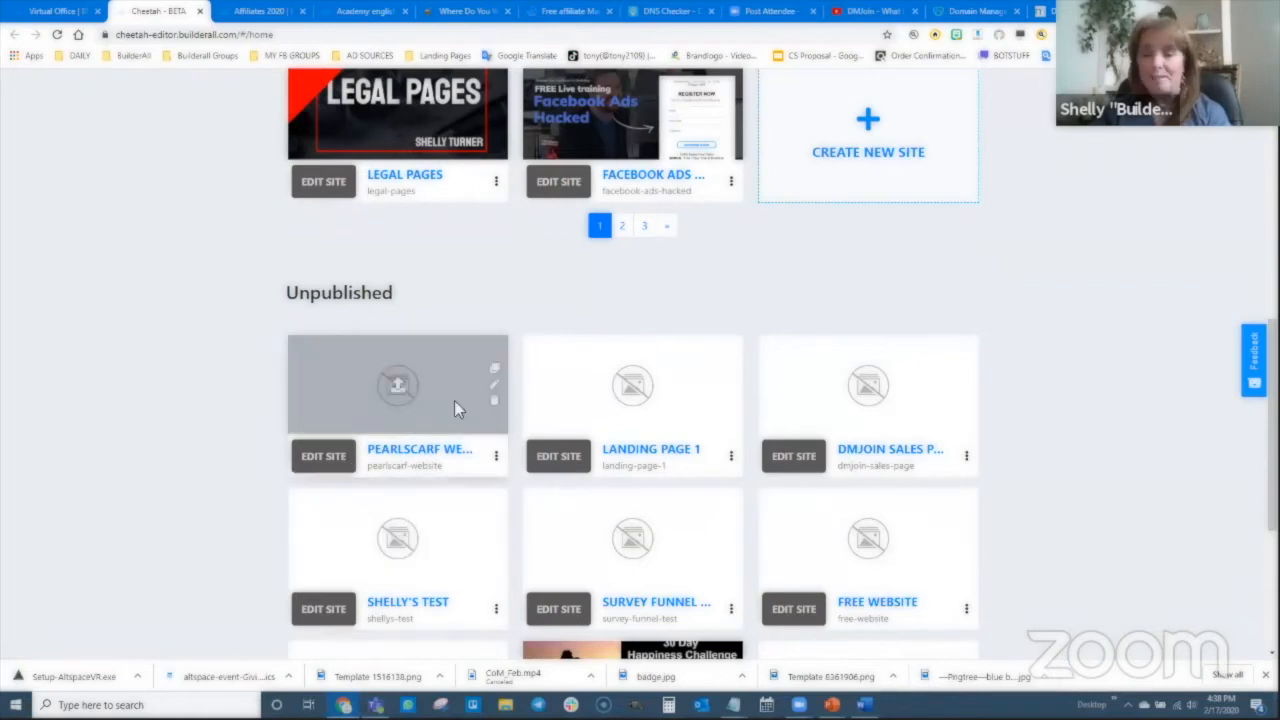
{"action": "left_click", "coordinate": [322, 458]}
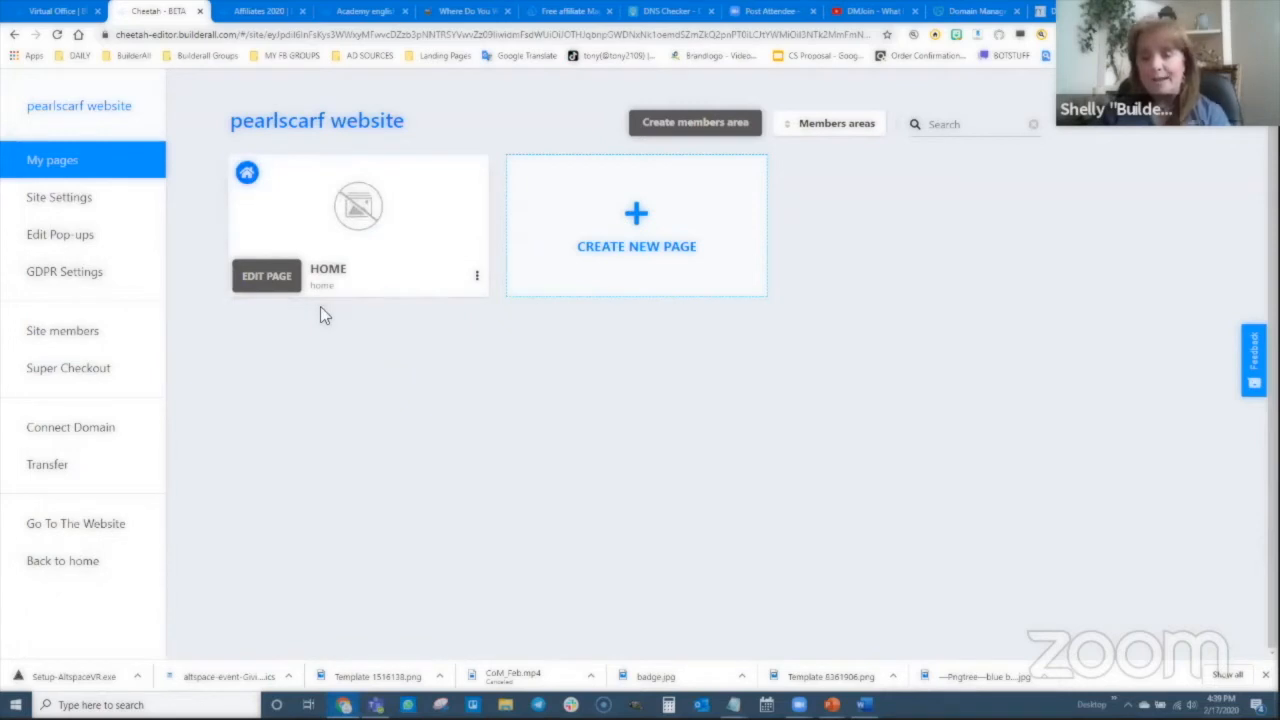
{"action": "scroll", "coordinate": [674, 428], "scroll_direction": "up", "scroll_amount": 1}
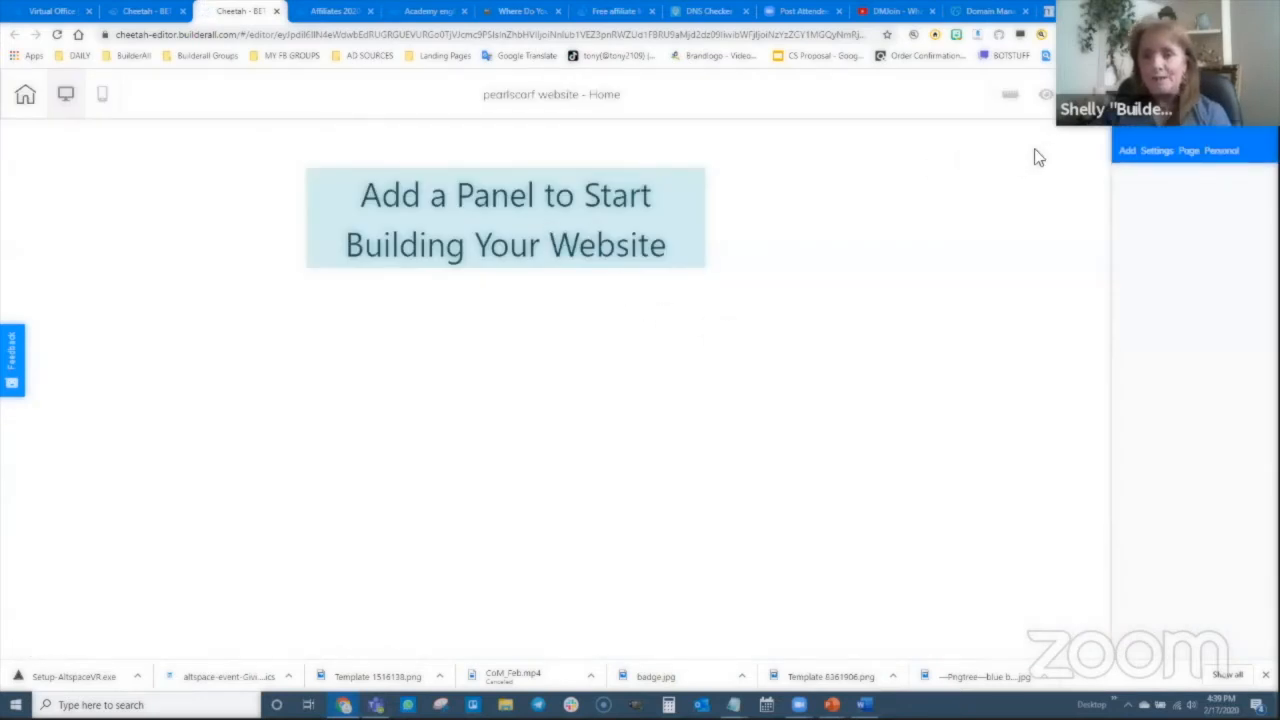
- In the Add menu, open Panels and expand the Optin Banners category
{"action": "left_click", "coordinate": [1127, 151]}
{"action": "left_click", "coordinate": [1135, 218]}
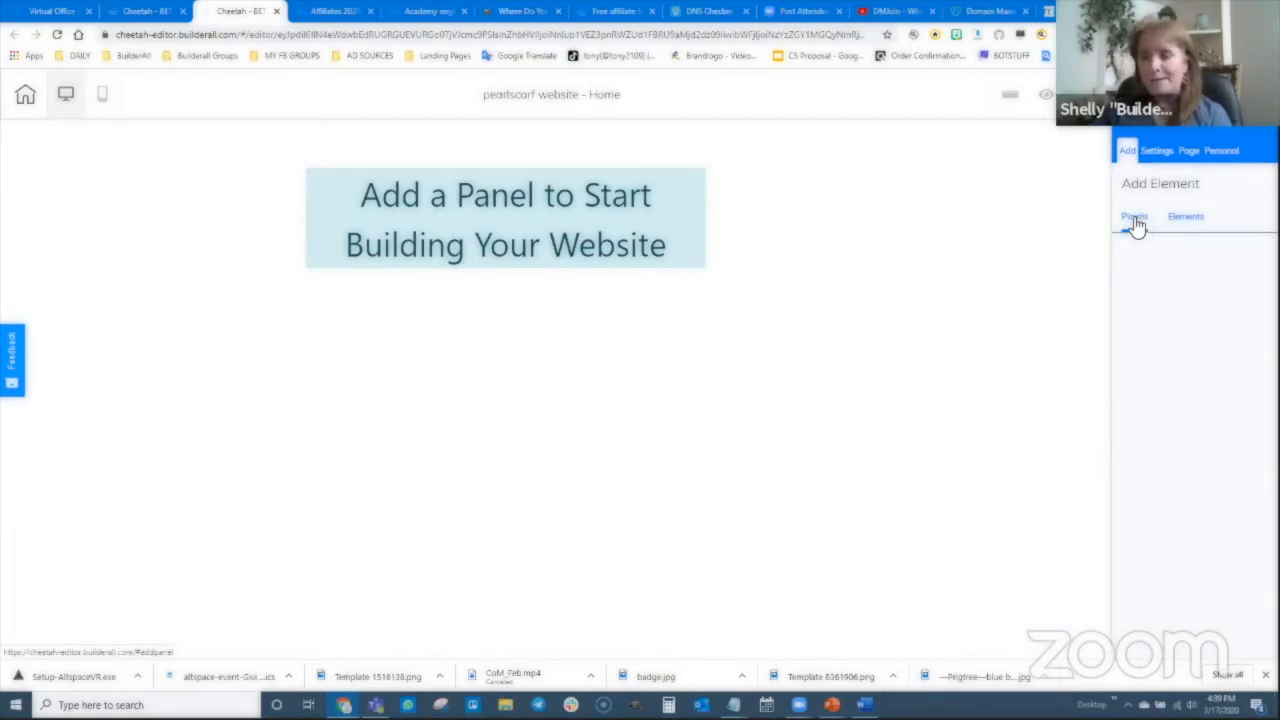
{"action": "scroll", "coordinate": [1194, 477], "scroll_direction": "down", "scroll_amount": 5}
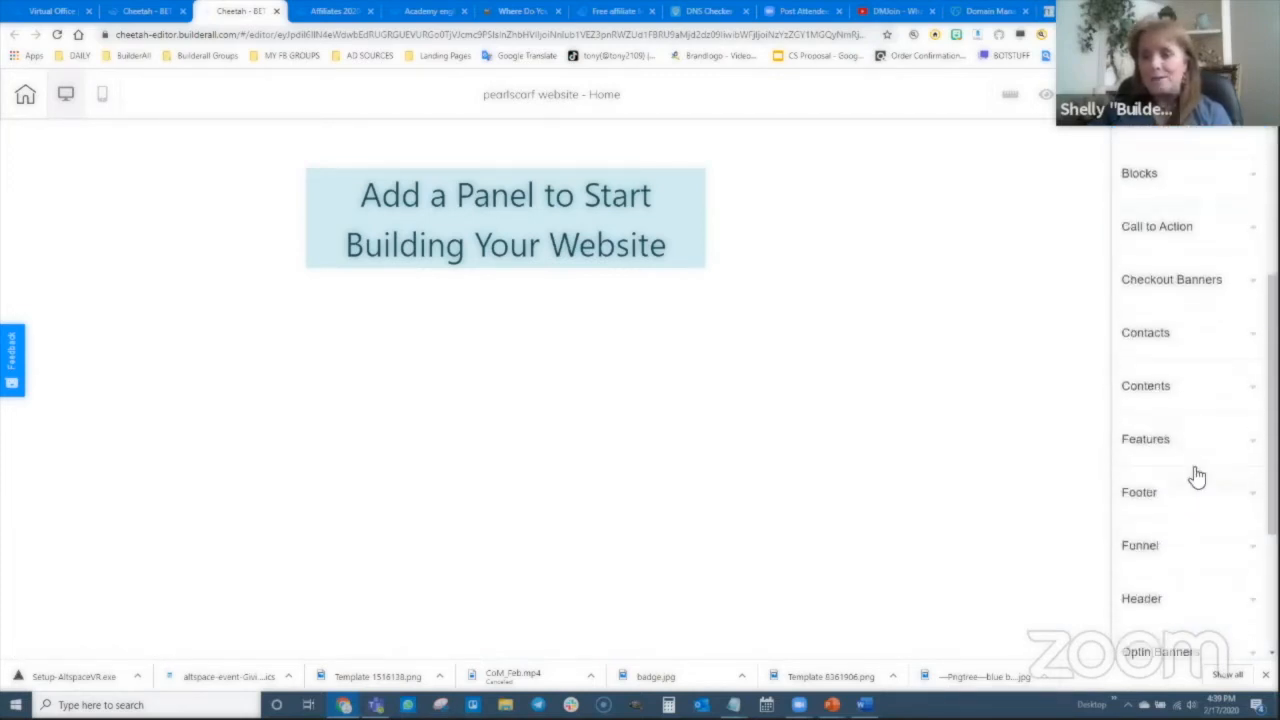
{"action": "scroll", "coordinate": [1184, 515], "scroll_direction": "down", "scroll_amount": 1}
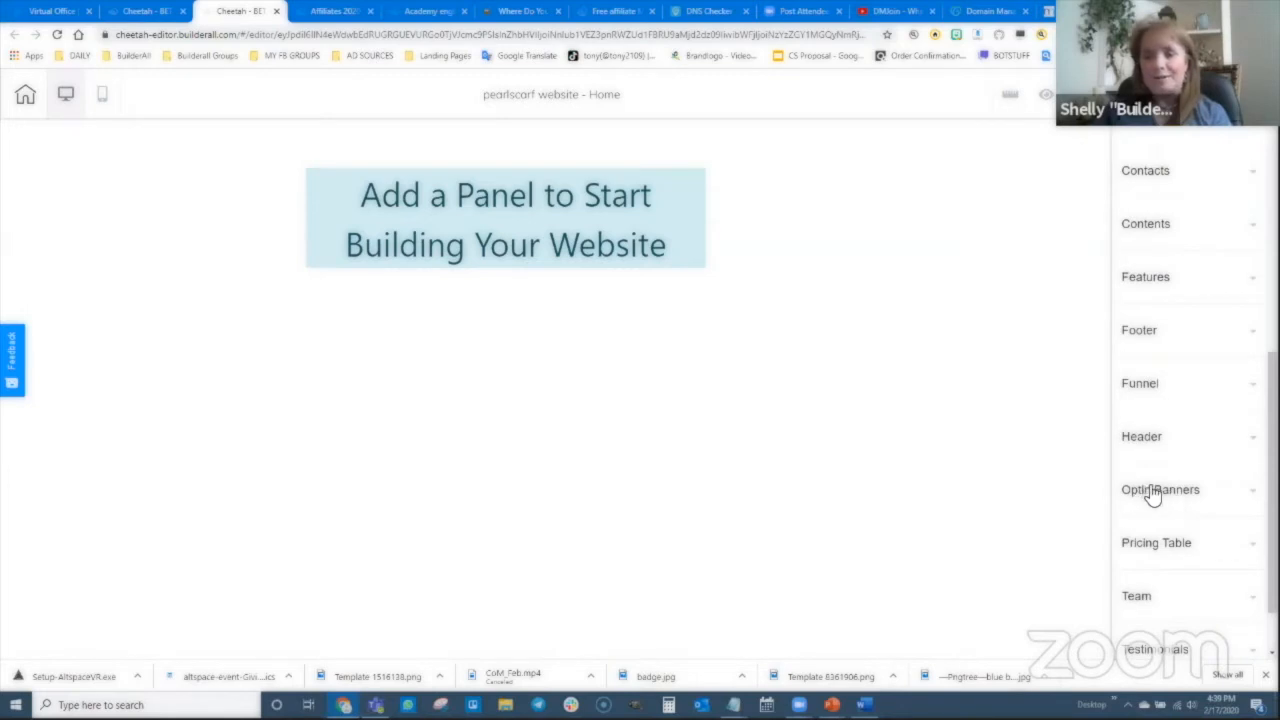
{"action": "left_click", "coordinate": [1152, 492]}
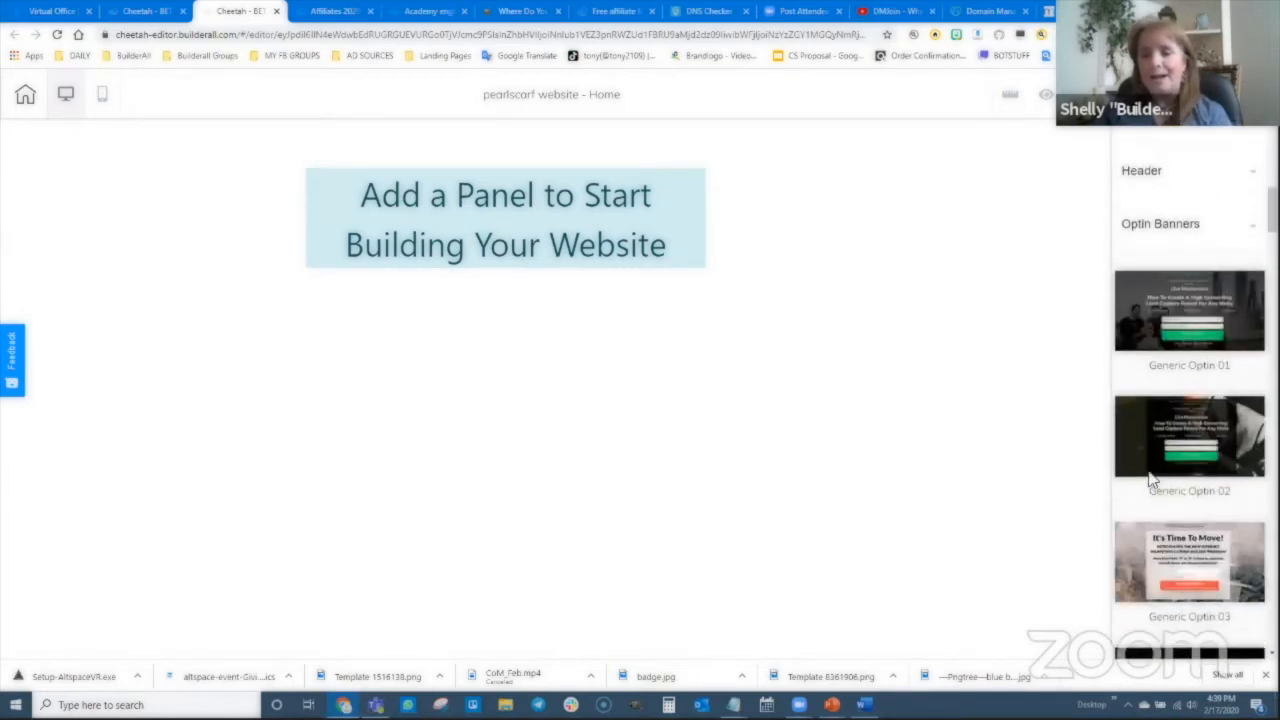
- Insert the Real Estate Funnels optin panel with Email, Name fields and 'SEE THIS HOME!' button
{"action": "scroll", "coordinate": [1150, 480], "scroll_direction": "down", "scroll_amount": 2}
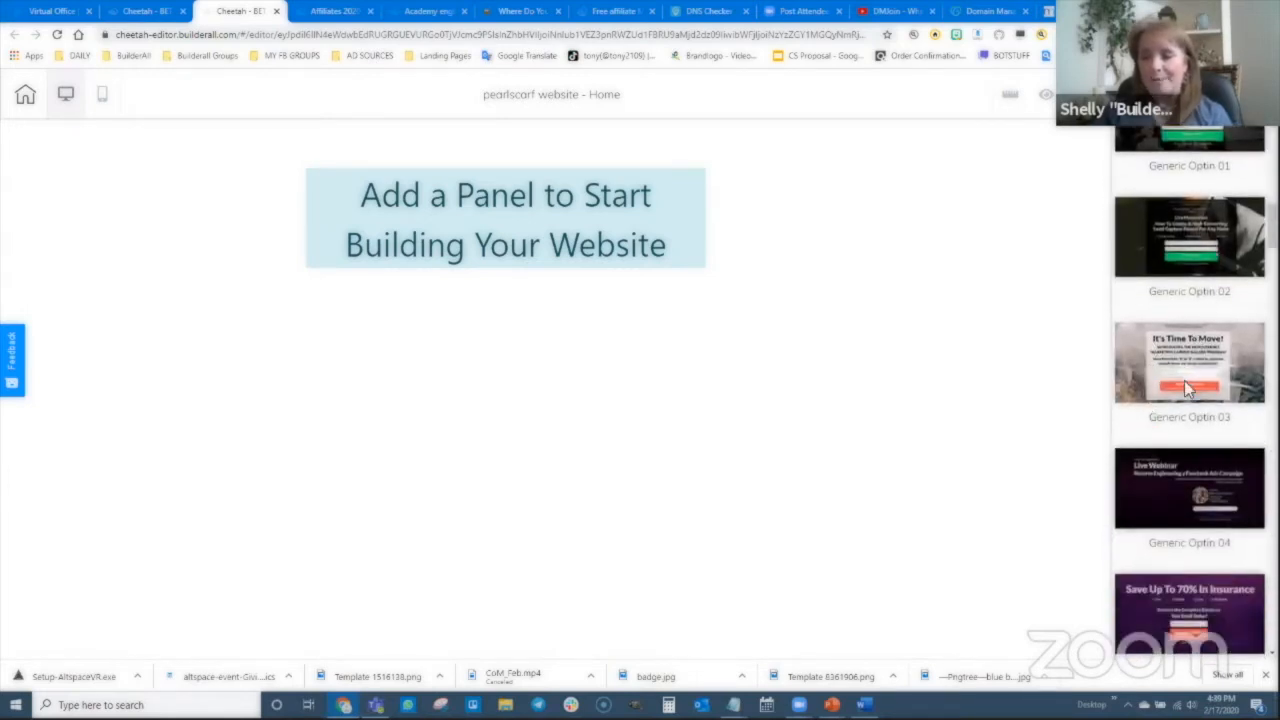
{"action": "scroll", "coordinate": [1186, 414], "scroll_direction": "down", "scroll_amount": 4}
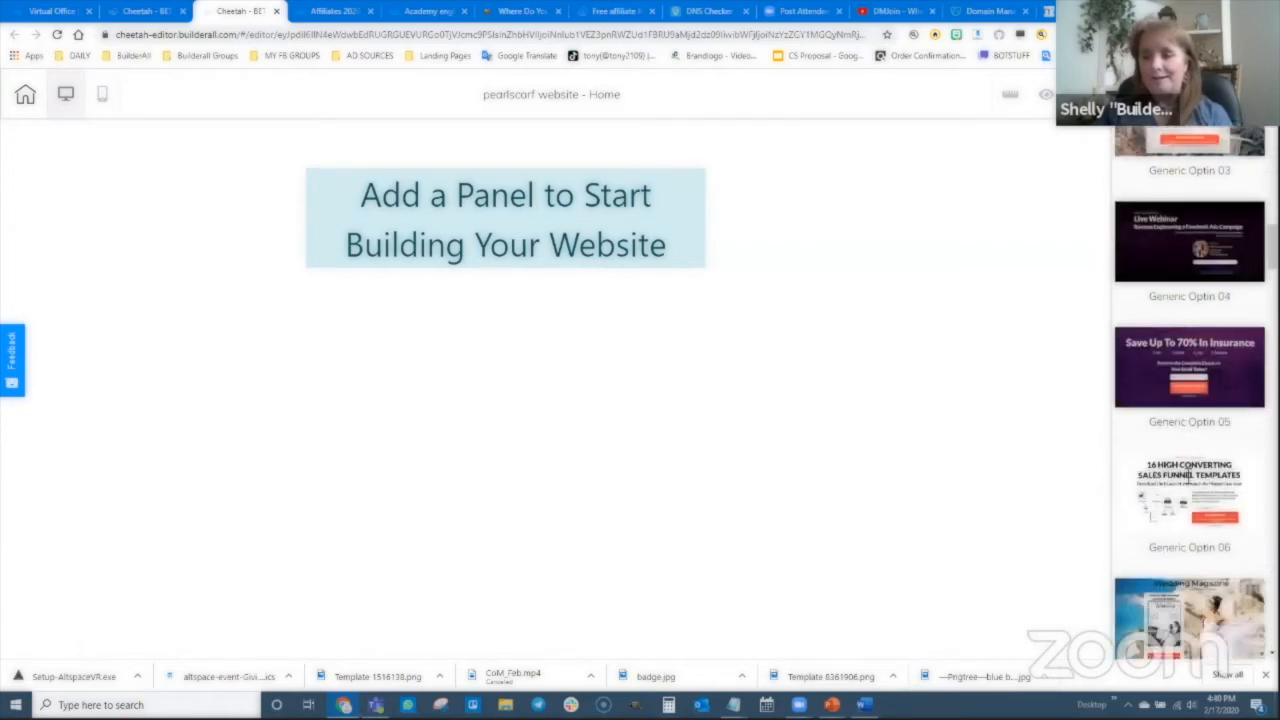
{"action": "scroll", "coordinate": [1188, 470], "scroll_direction": "down", "scroll_amount": 3}
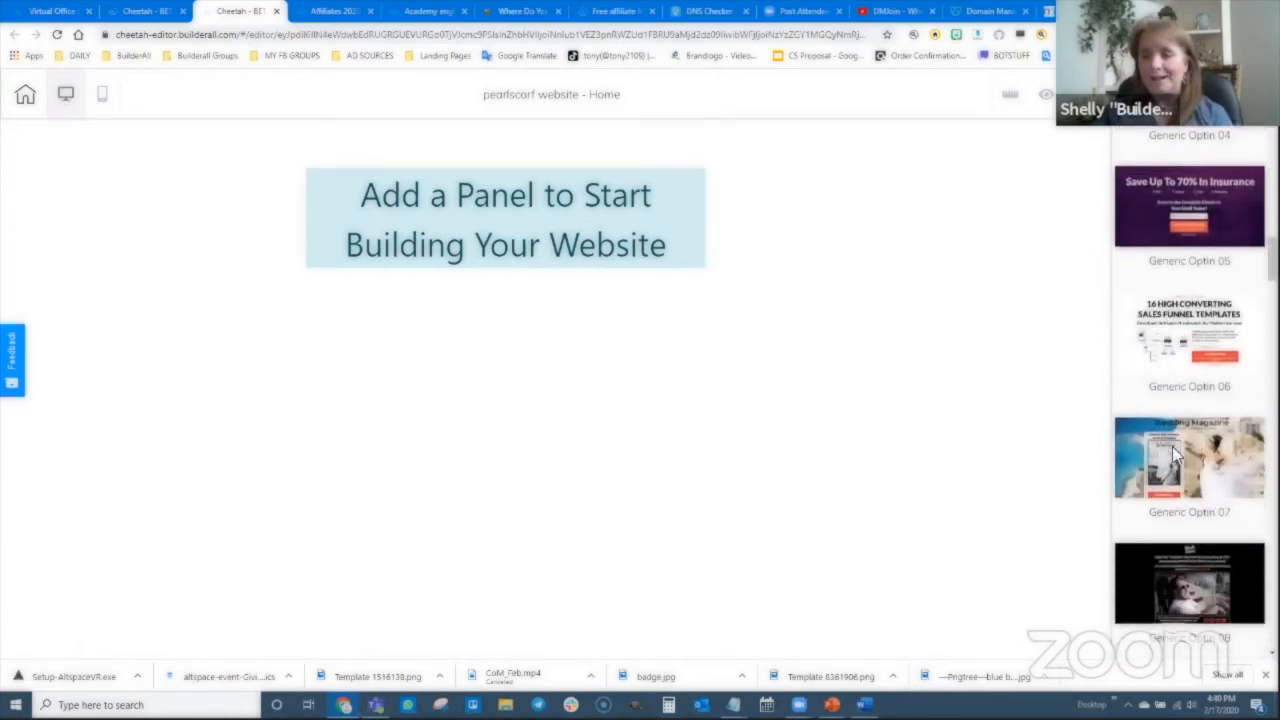
{"action": "scroll", "coordinate": [1172, 446], "scroll_direction": "down", "scroll_amount": 8}
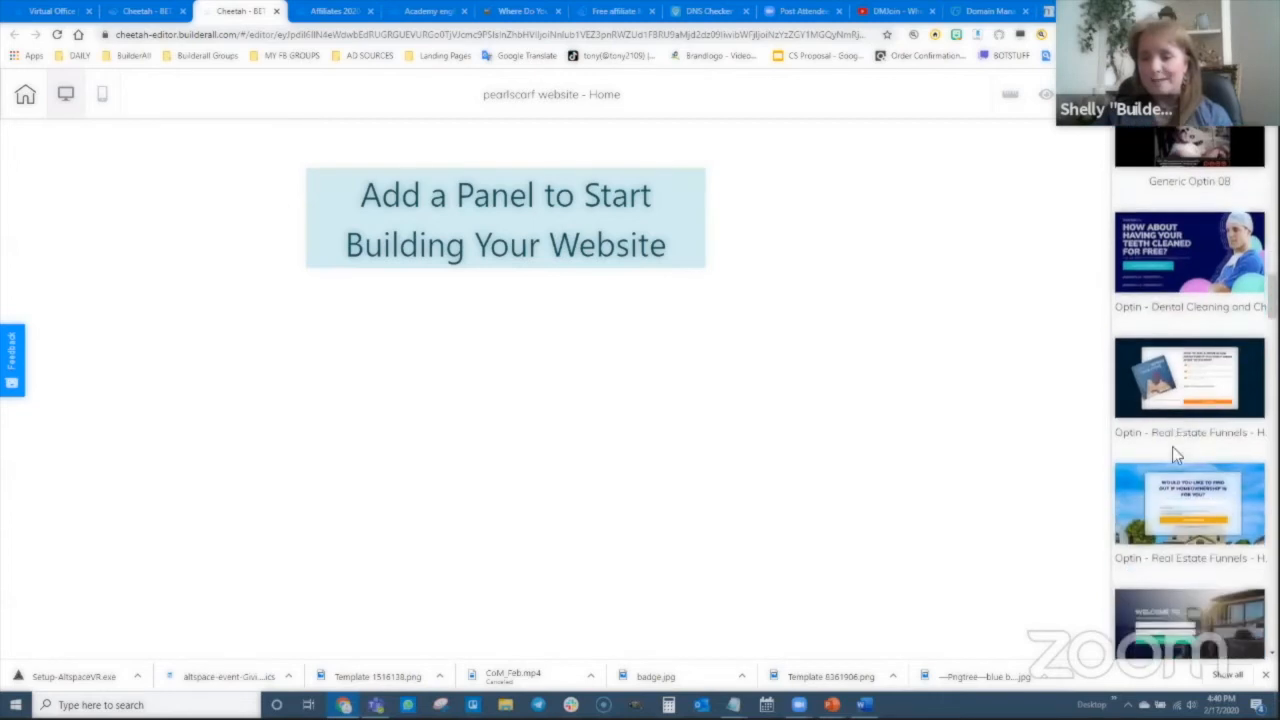
{"action": "scroll", "coordinate": [1173, 452], "scroll_direction": "down", "scroll_amount": 7}
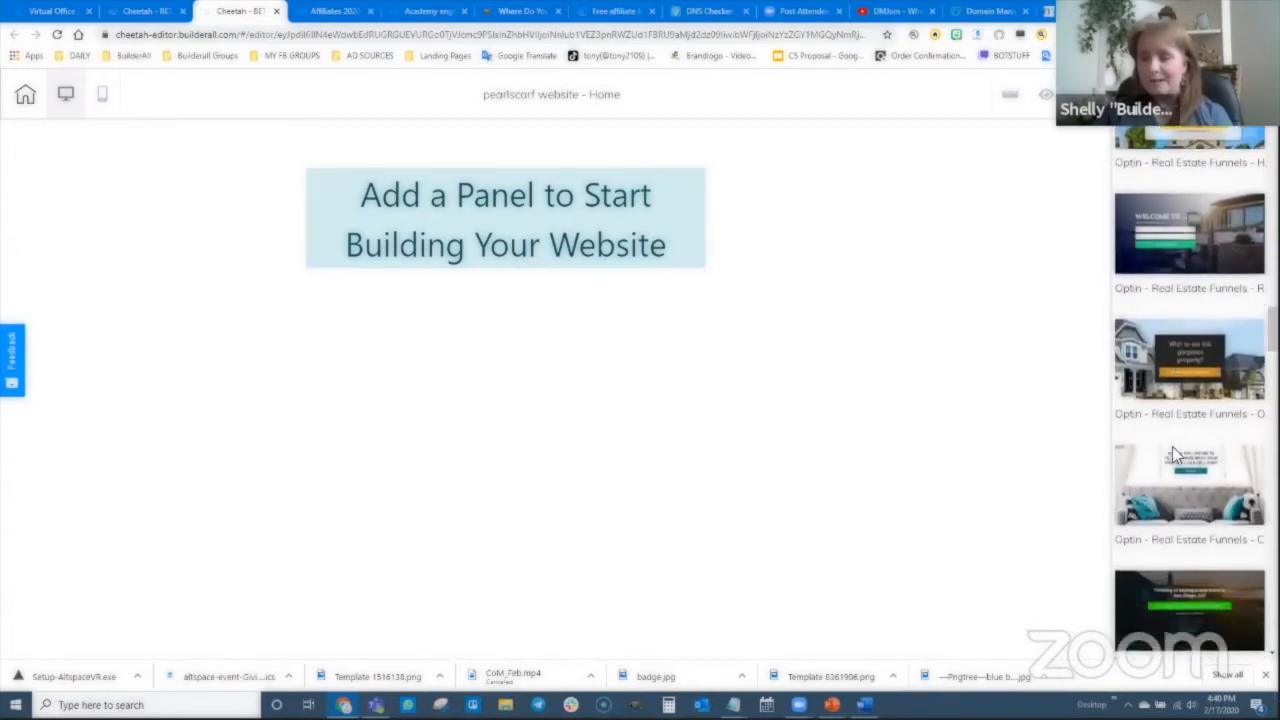
{"action": "scroll", "coordinate": [1172, 446], "scroll_direction": "down", "scroll_amount": 8}
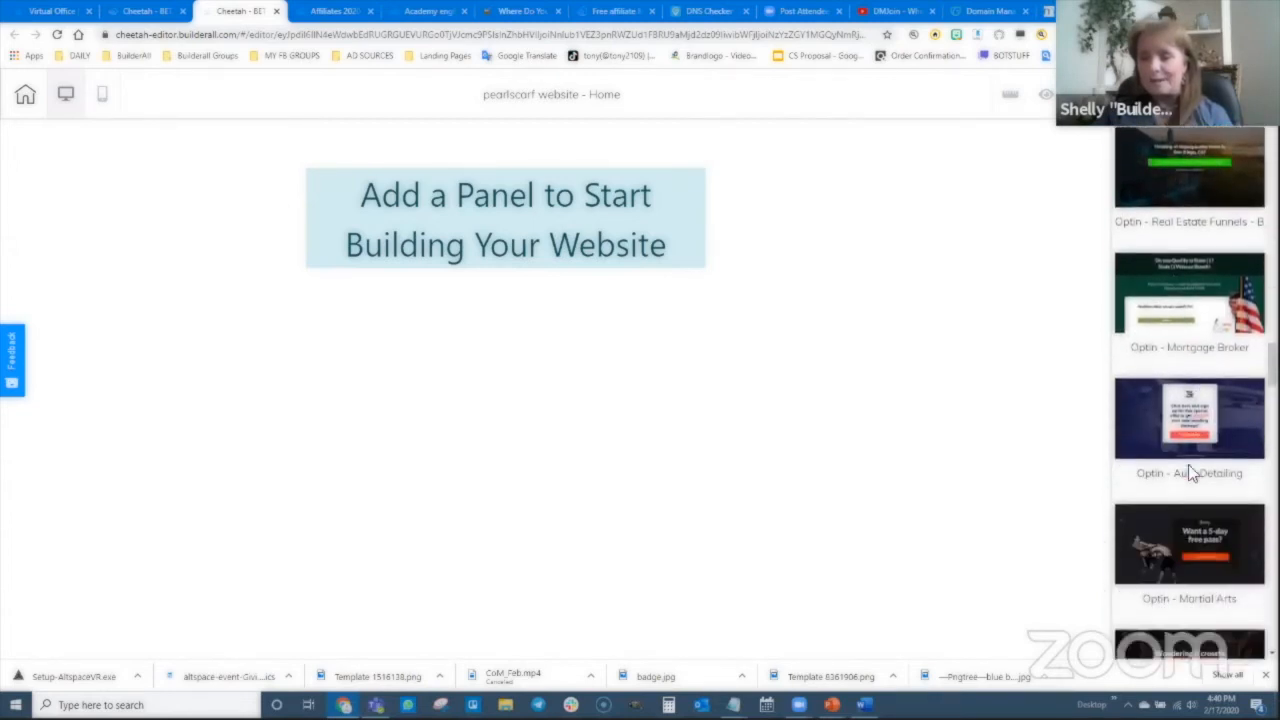
{"action": "scroll", "coordinate": [1185, 472], "scroll_direction": "down", "scroll_amount": 15}
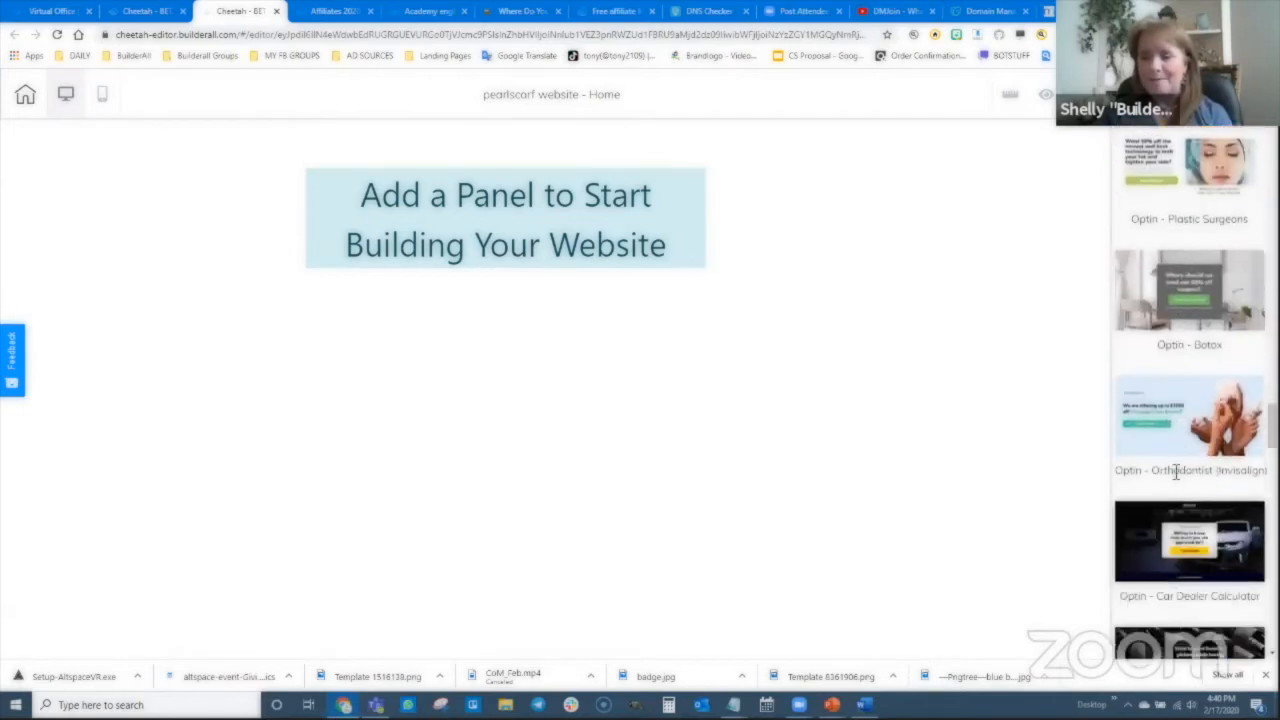
{"action": "scroll", "coordinate": [1176, 472], "scroll_direction": "down", "scroll_amount": 6}
{"action": "scroll", "coordinate": [1176, 478], "scroll_direction": "up", "scroll_amount": 20}
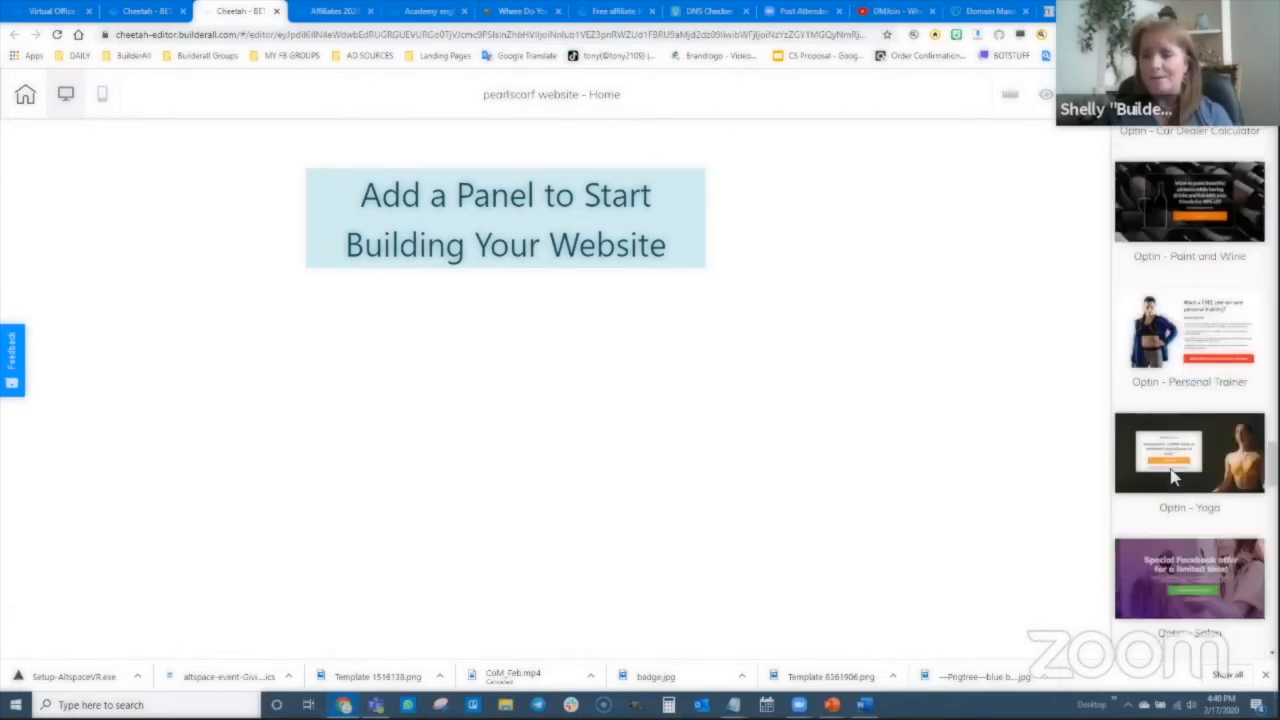
{"action": "scroll", "coordinate": [1176, 478], "scroll_direction": "up", "scroll_amount": 5}
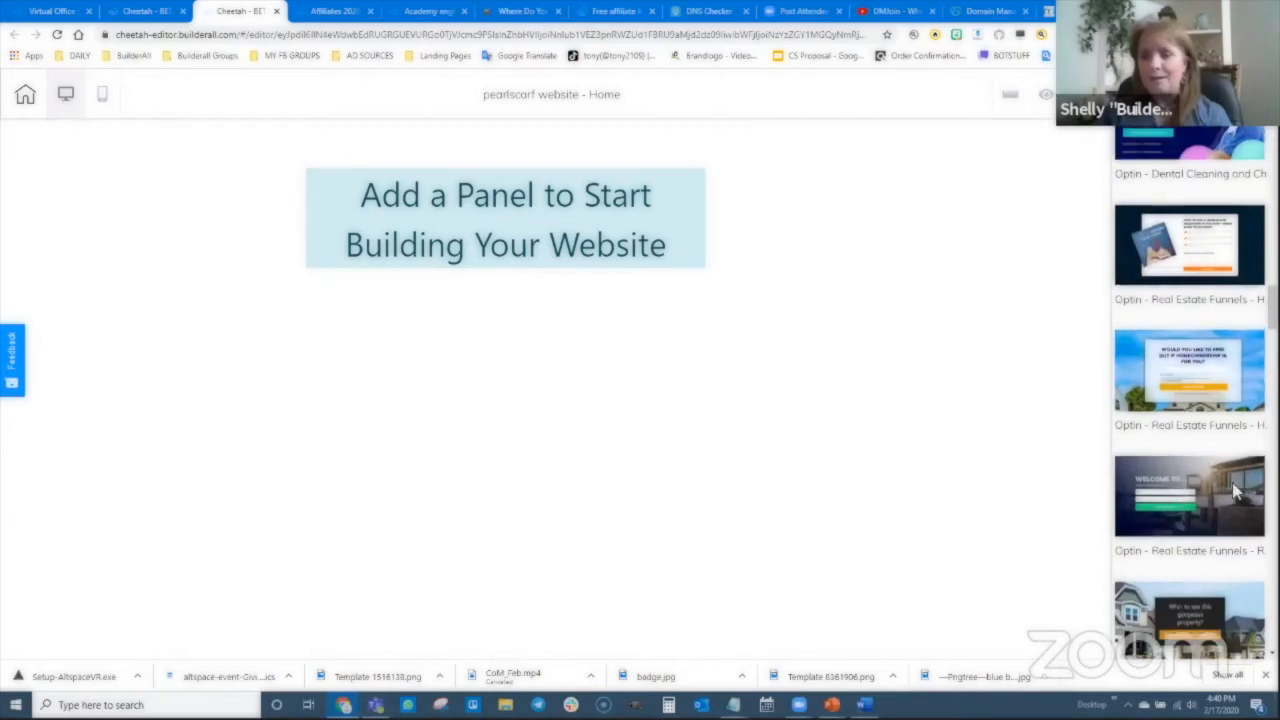
{"action": "left_click", "coordinate": [1236, 492]}
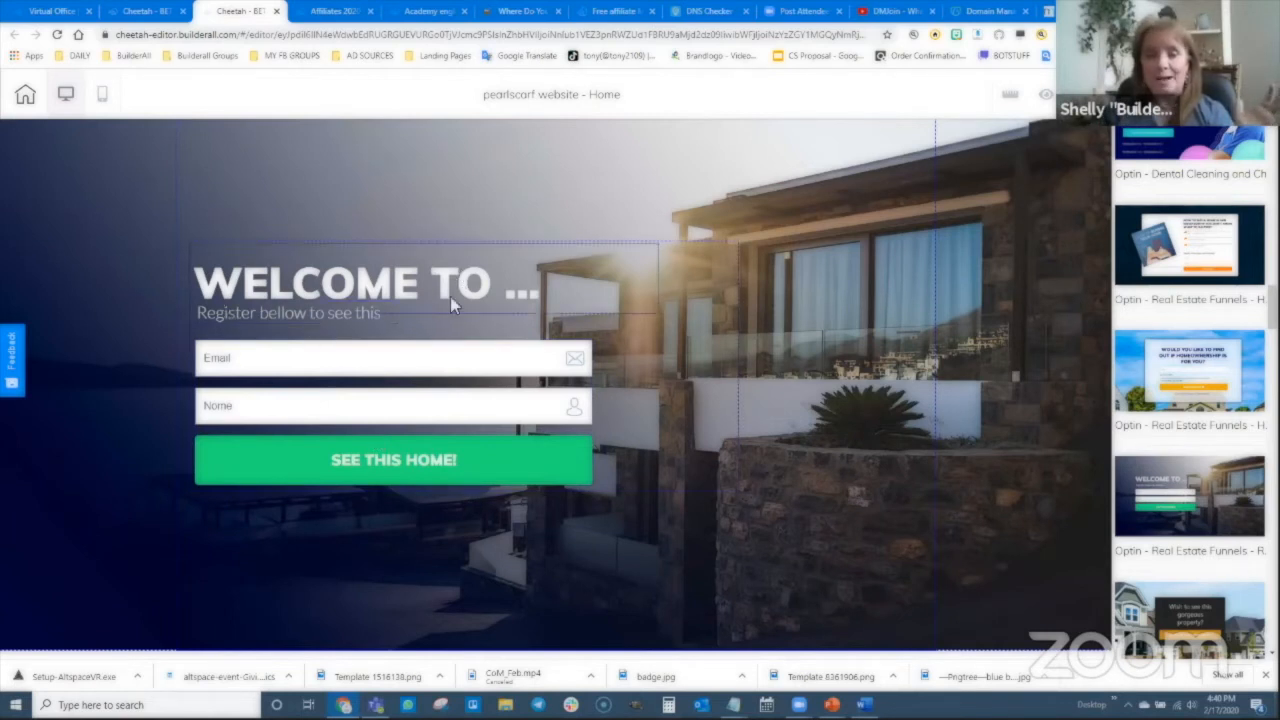
{"action": "left_click", "coordinate": [488, 293]}
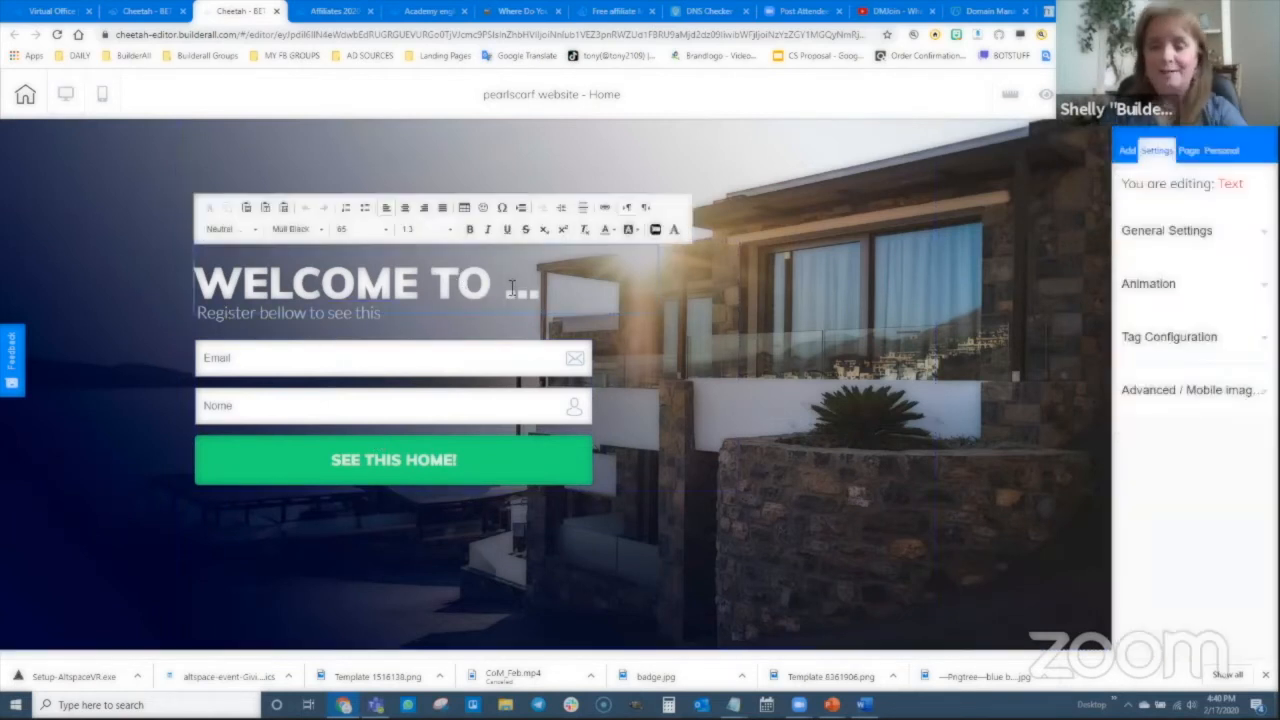
- Change the optin heading to 'WELCOME TO Pearl Scarf.com', removing the ellipsis
{"action": "key", "text": "BackSpace"}
{"action": "key", "text": "BackSpace"}
{"action": "key", "text": "BackSpace"}
{"action": "type", "text": "Pearl"}
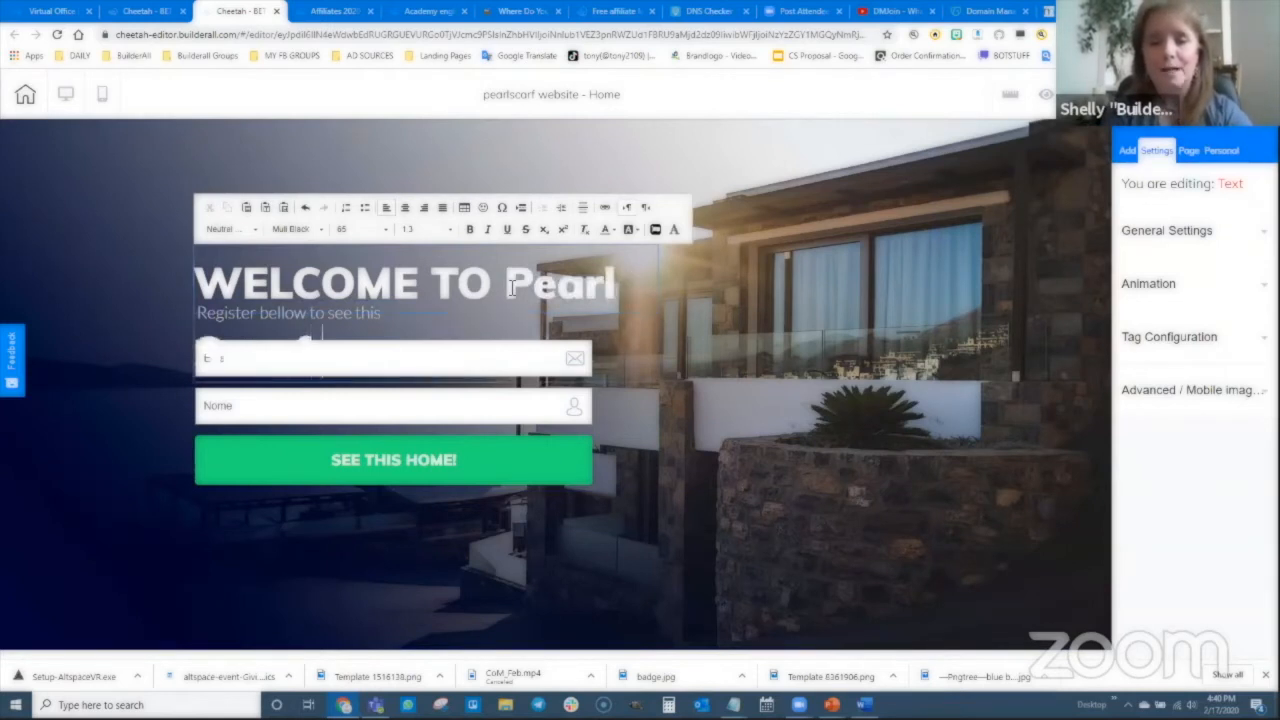
{"action": "left_click", "coordinate": [737, 468]}
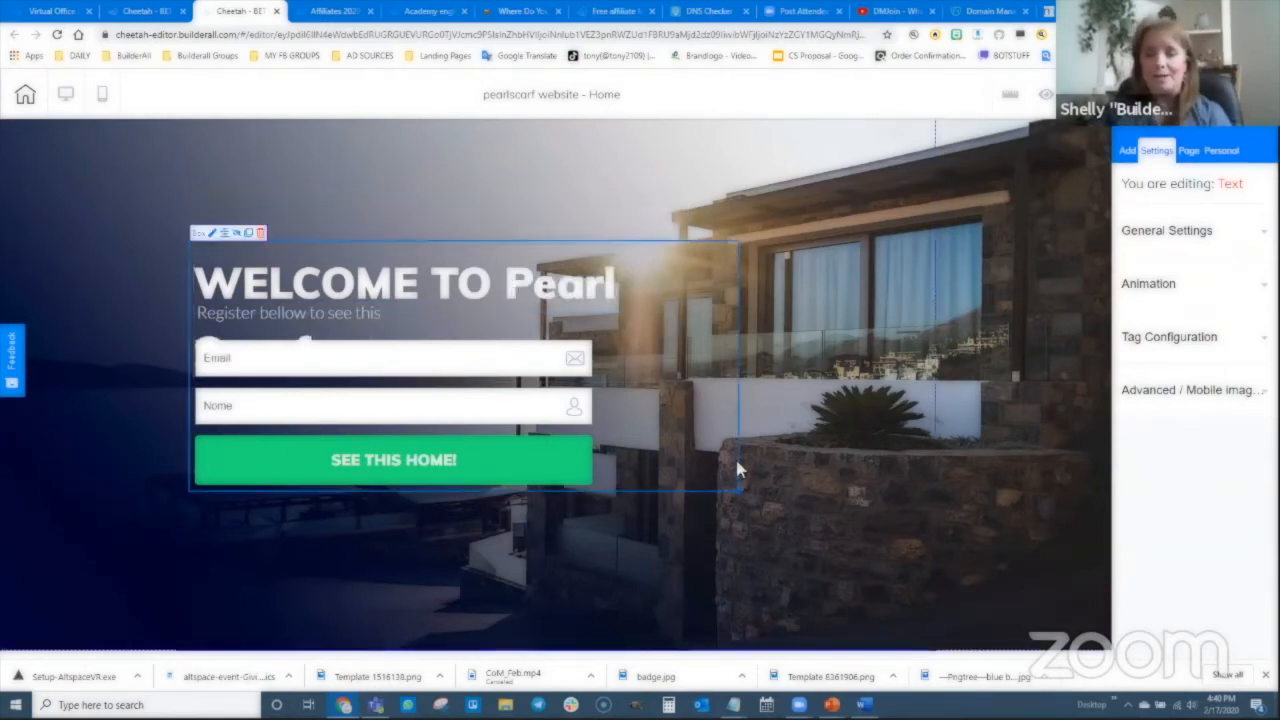
- Widen the heading and its box so the heading fits on one line, and move the form block higher
{"action": "left_click", "coordinate": [622, 296]}
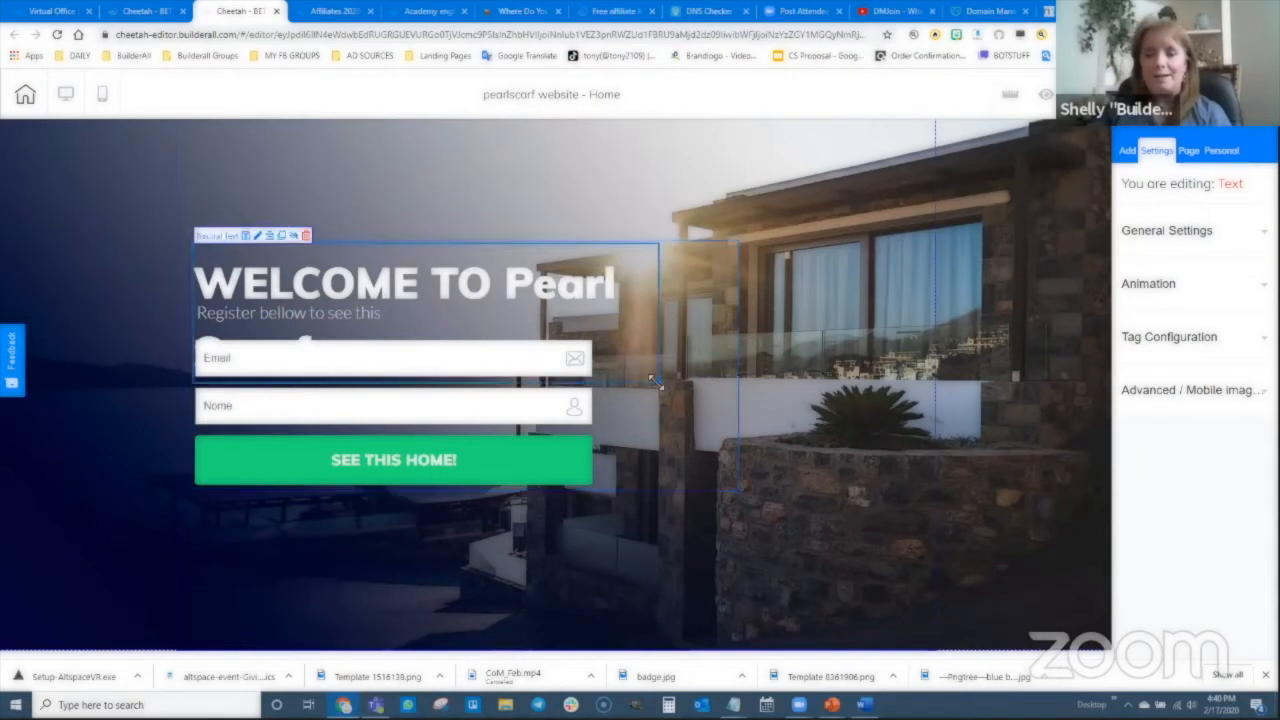
{"action": "left_click_drag", "start_coordinate": [652, 380], "coordinate": [894, 282]}
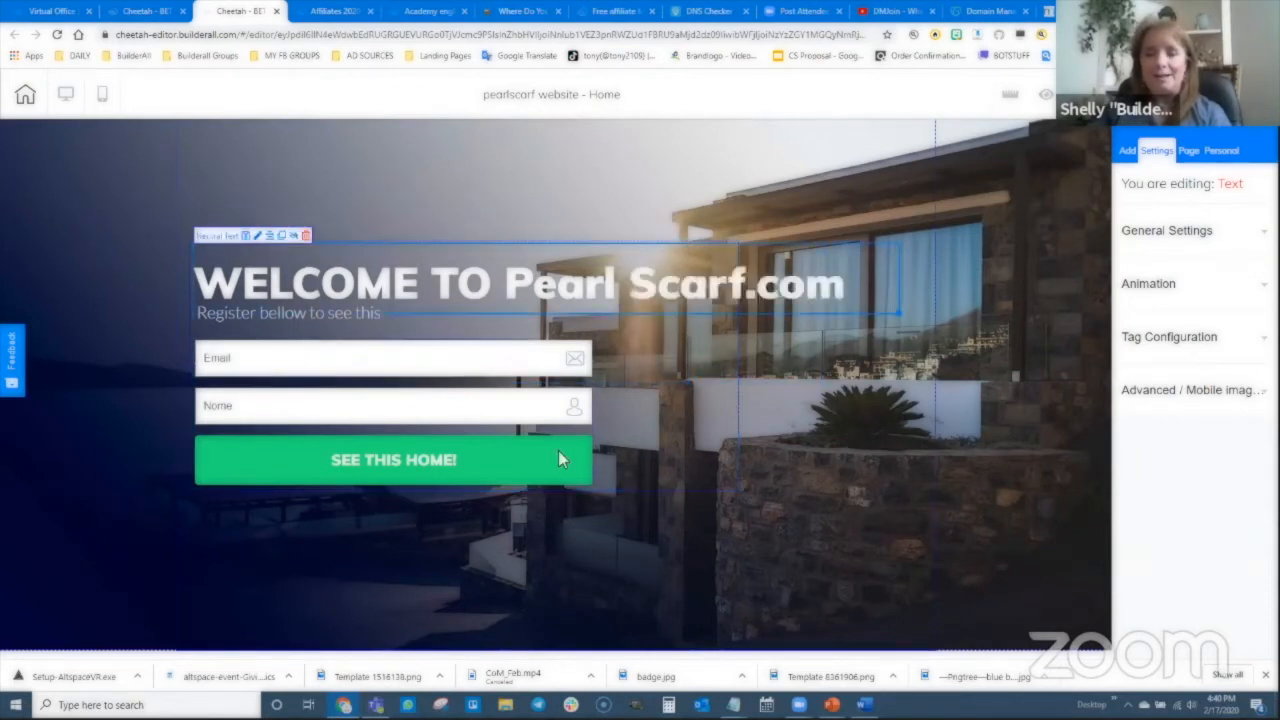
{"action": "left_click", "coordinate": [703, 492]}
{"action": "left_click_drag", "start_coordinate": [741, 490], "coordinate": [895, 495]}
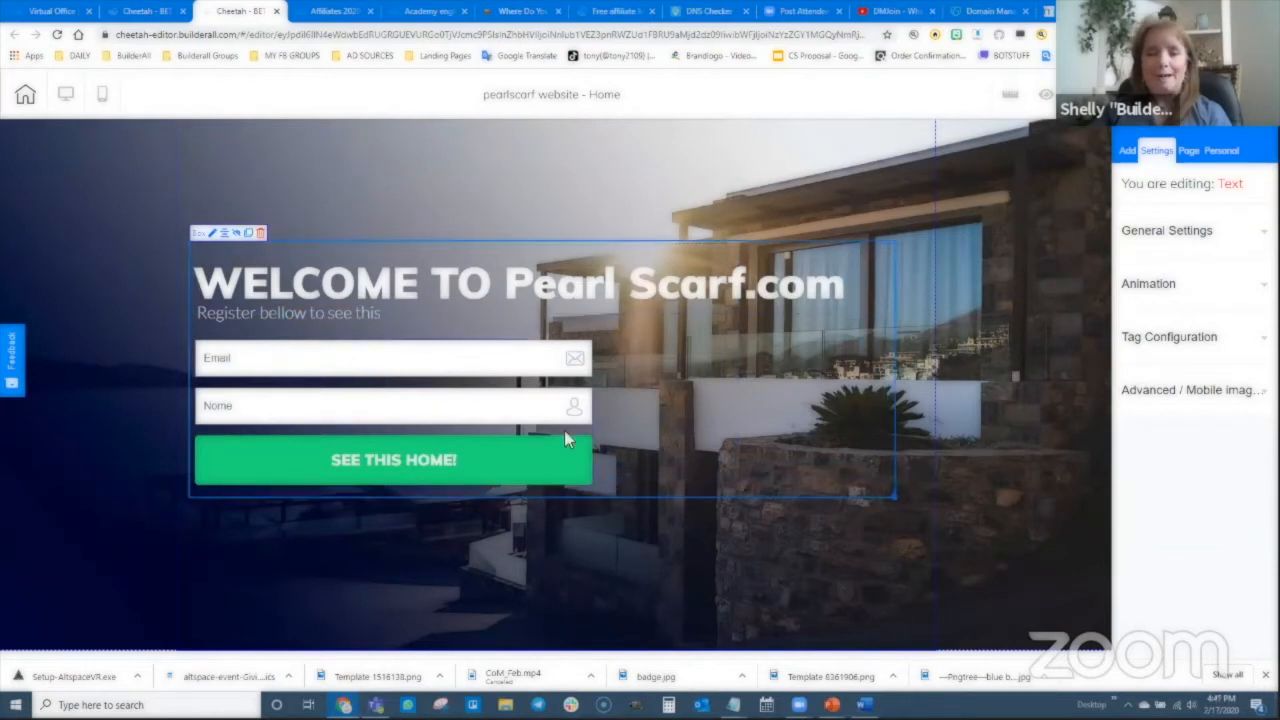
{"action": "left_click_drag", "start_coordinate": [735, 477], "coordinate": [727, 416]}
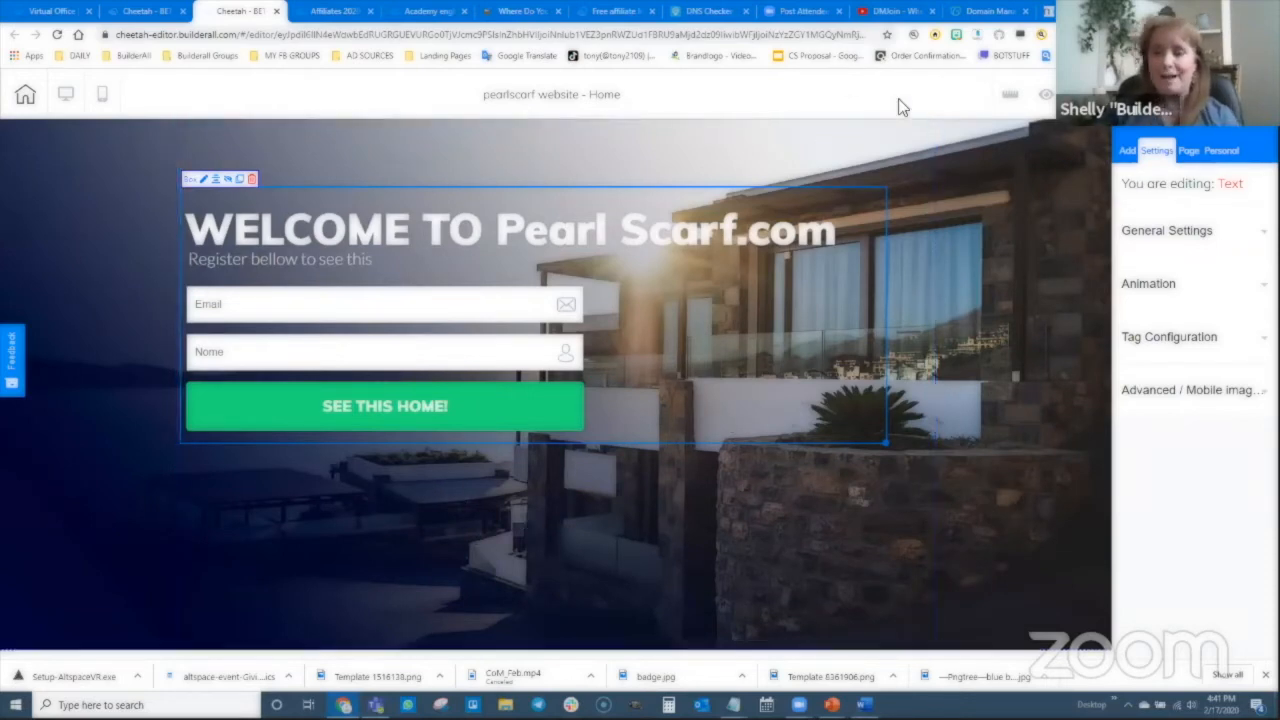
- Publish the pearlscarf site and dismiss the It's Done confirmation
{"action": "left_click", "coordinate": [1150, 94]}
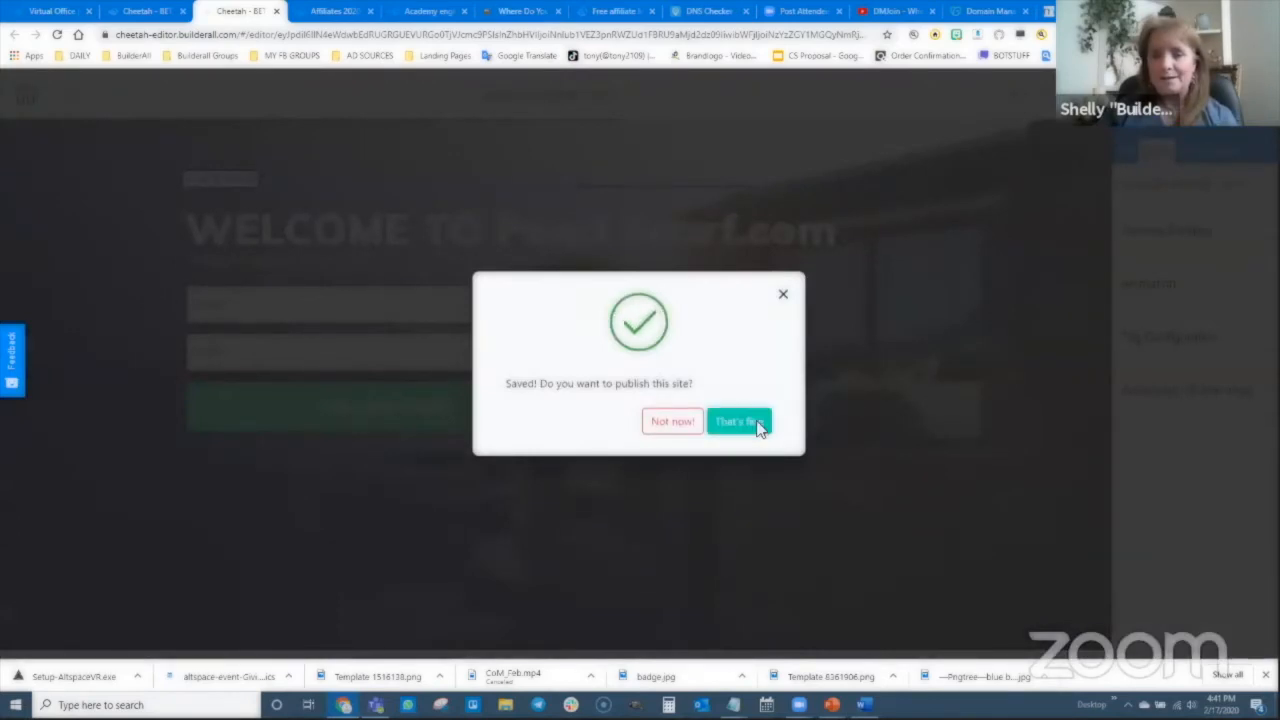
{"action": "left_click", "coordinate": [754, 426]}
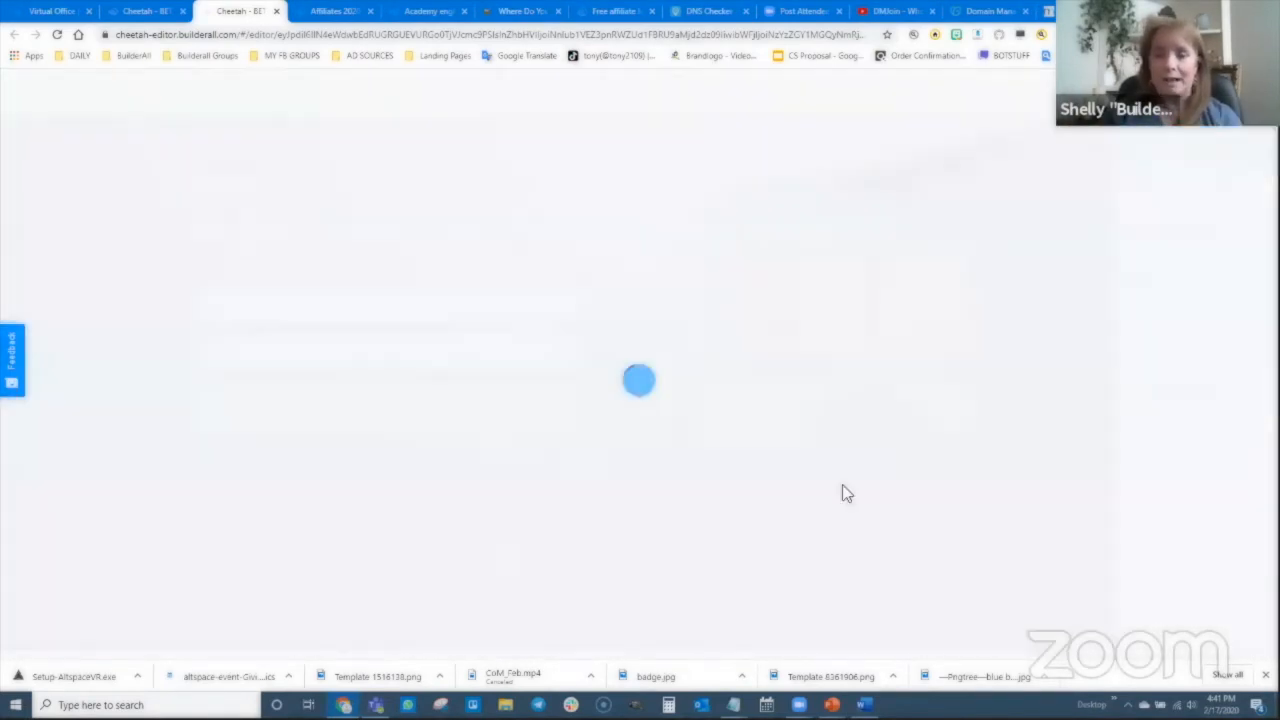
{"action": "left_click", "coordinate": [882, 500]}
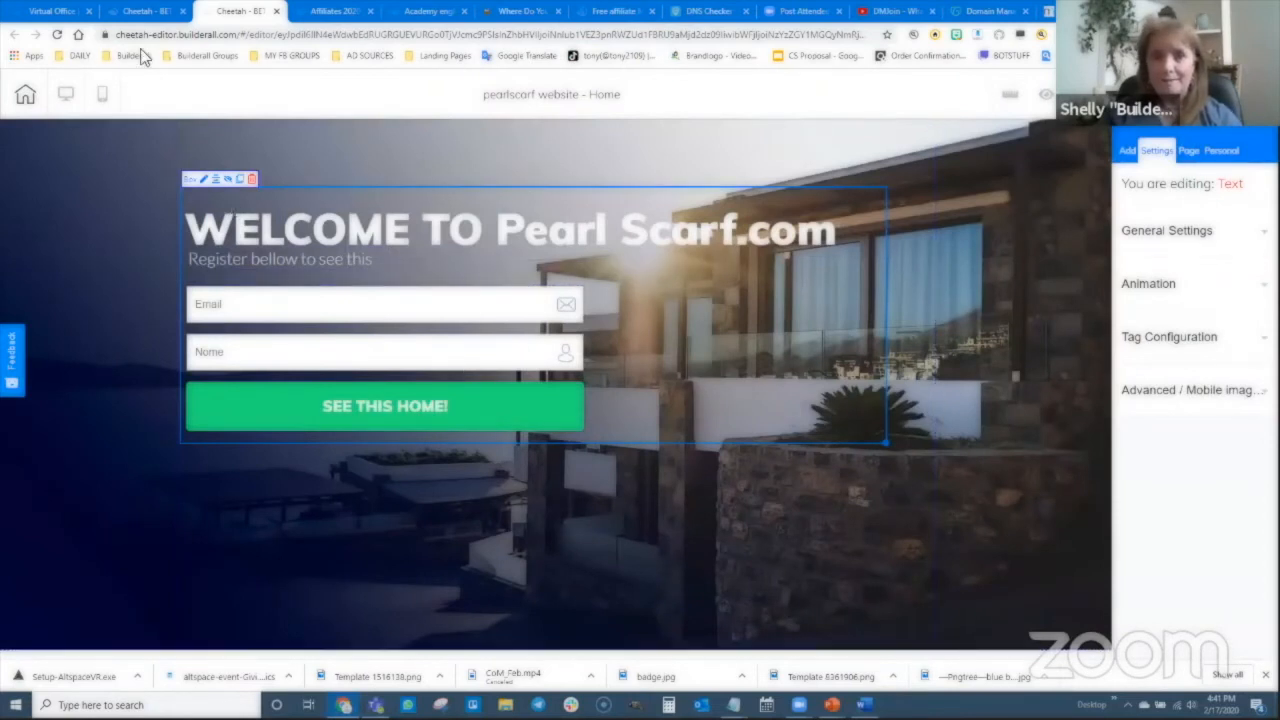
- Open the live HOME page from My pages using its Go to the website option
{"action": "left_click", "coordinate": [145, 11]}
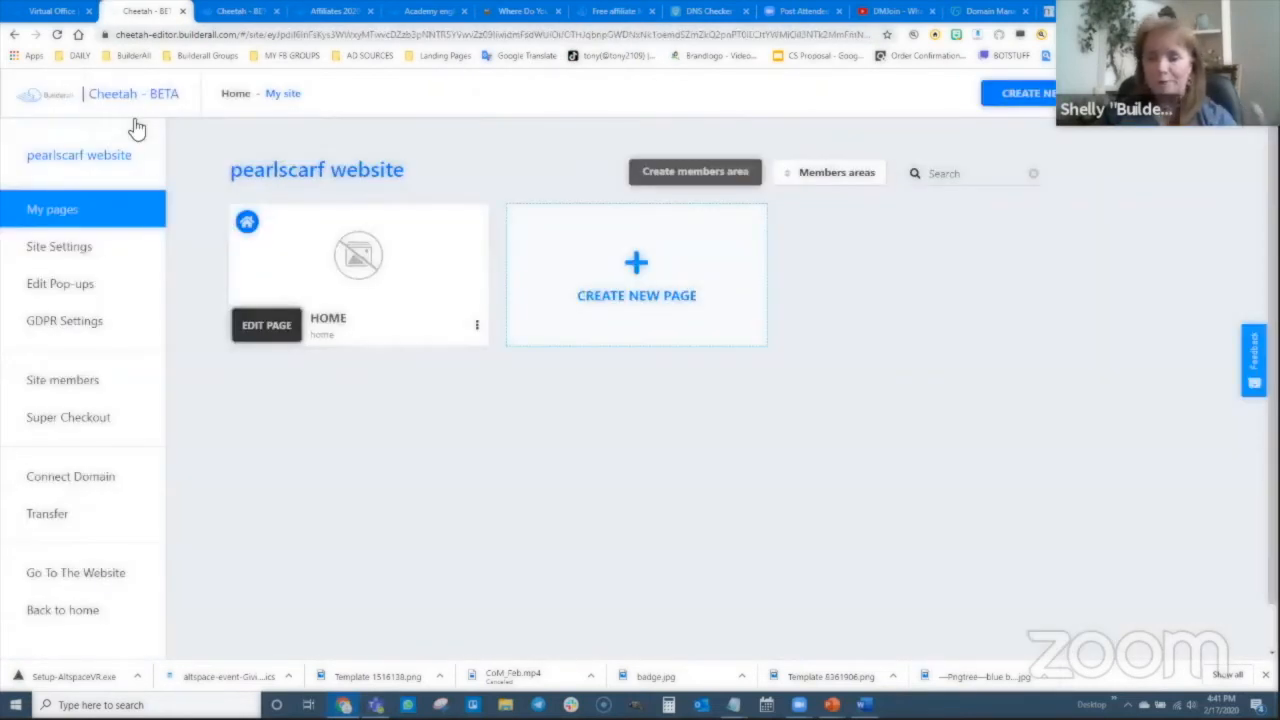
{"action": "left_click", "coordinate": [477, 330]}
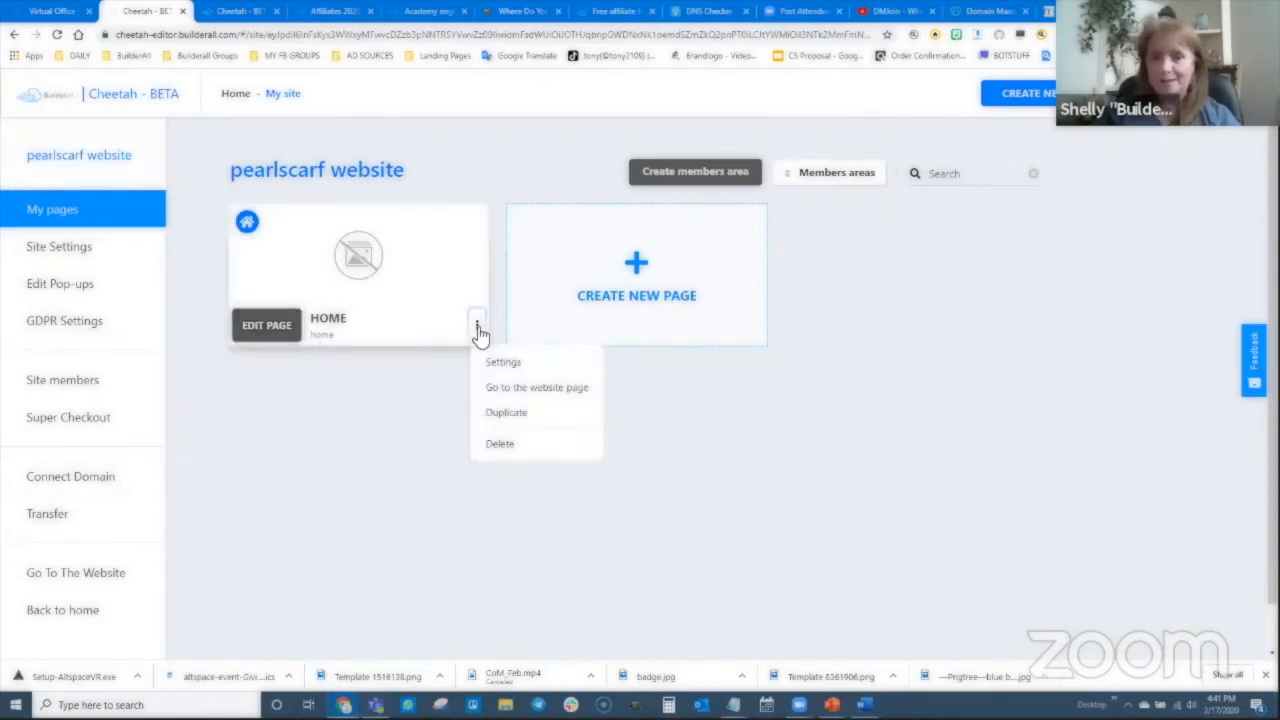
{"action": "left_click", "coordinate": [538, 392]}
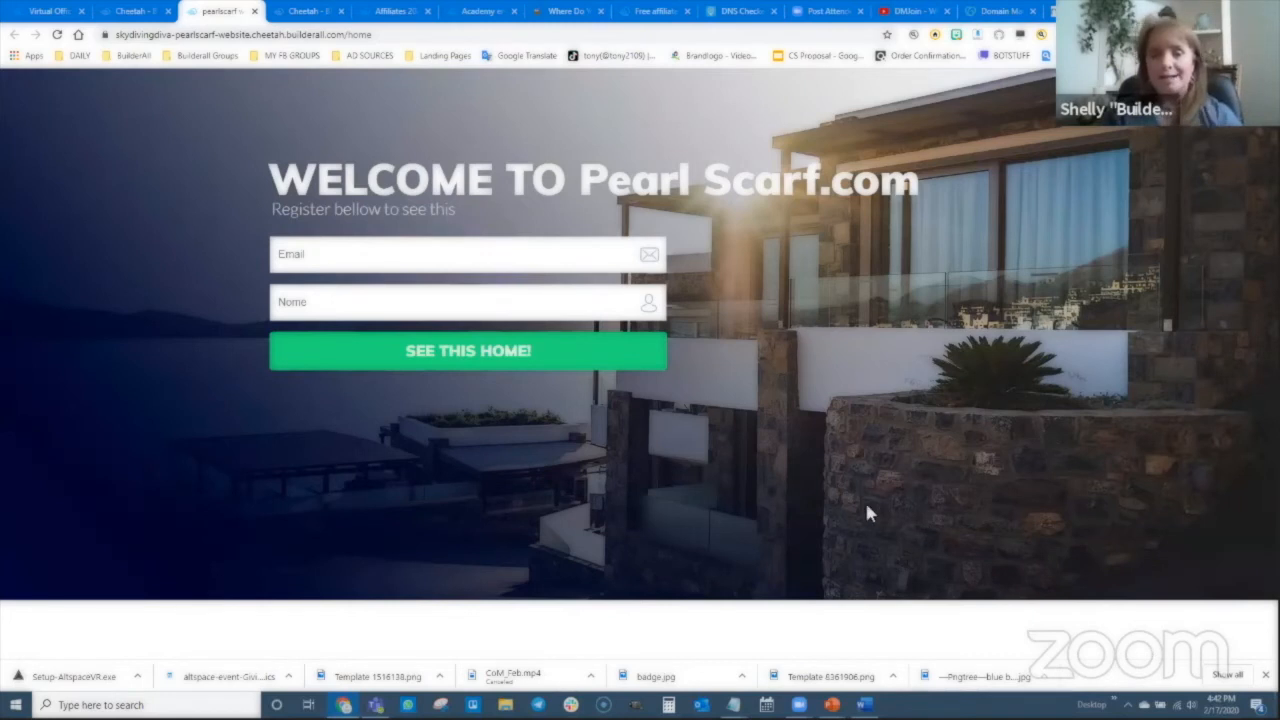
- Start a new page named 'Email Confirmation Page' and copy its name
{"action": "left_click", "coordinate": [124, 12]}
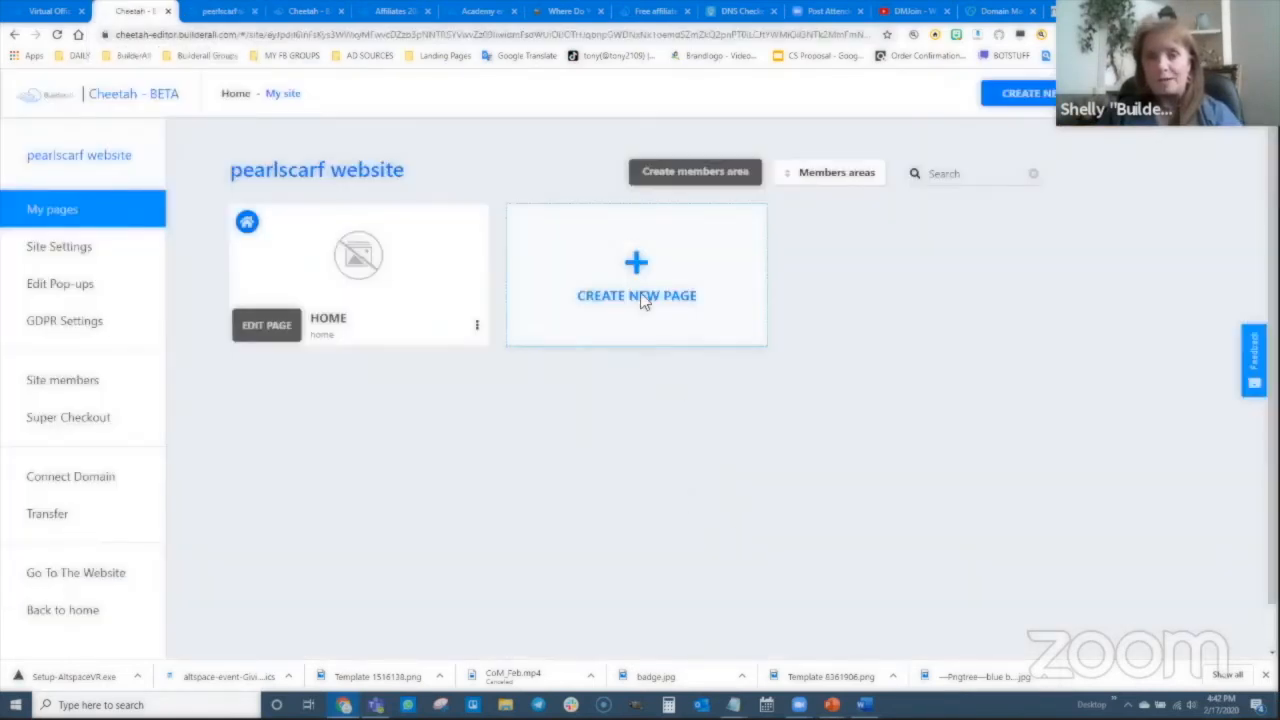
{"action": "left_click", "coordinate": [634, 266]}
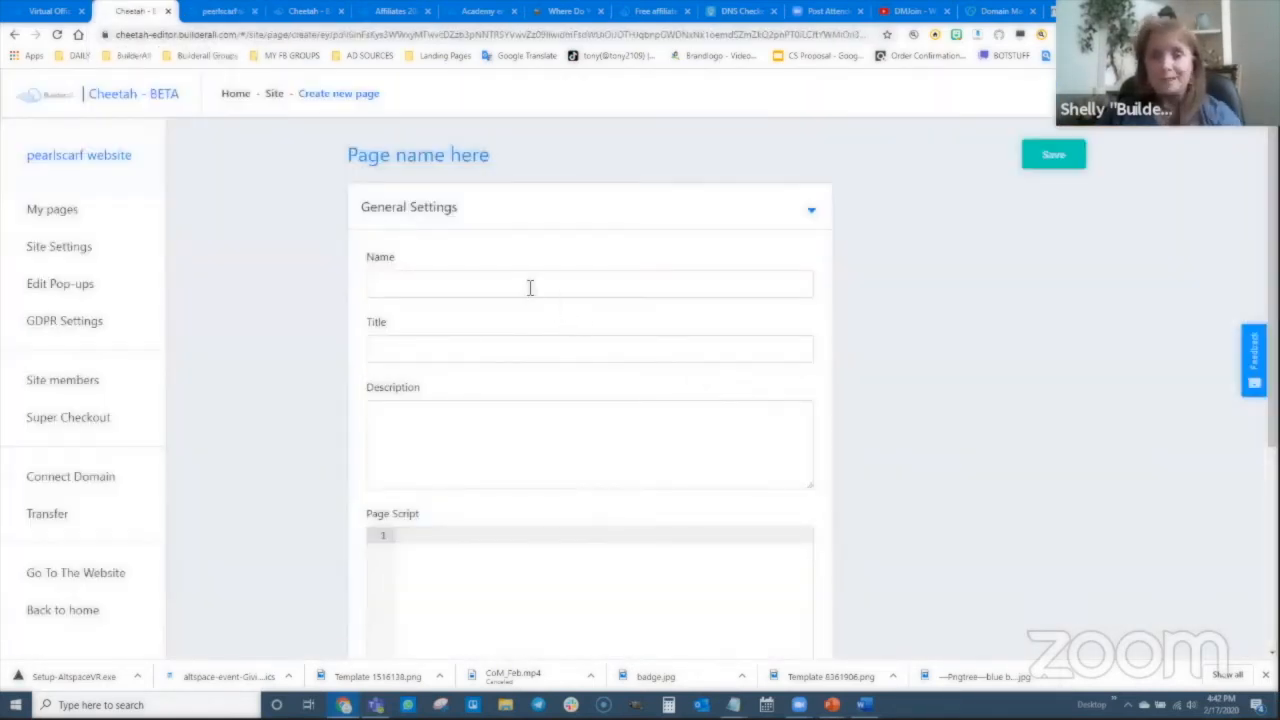
{"action": "left_click", "coordinate": [530, 288]}
{"action": "type", "text": "Email"}
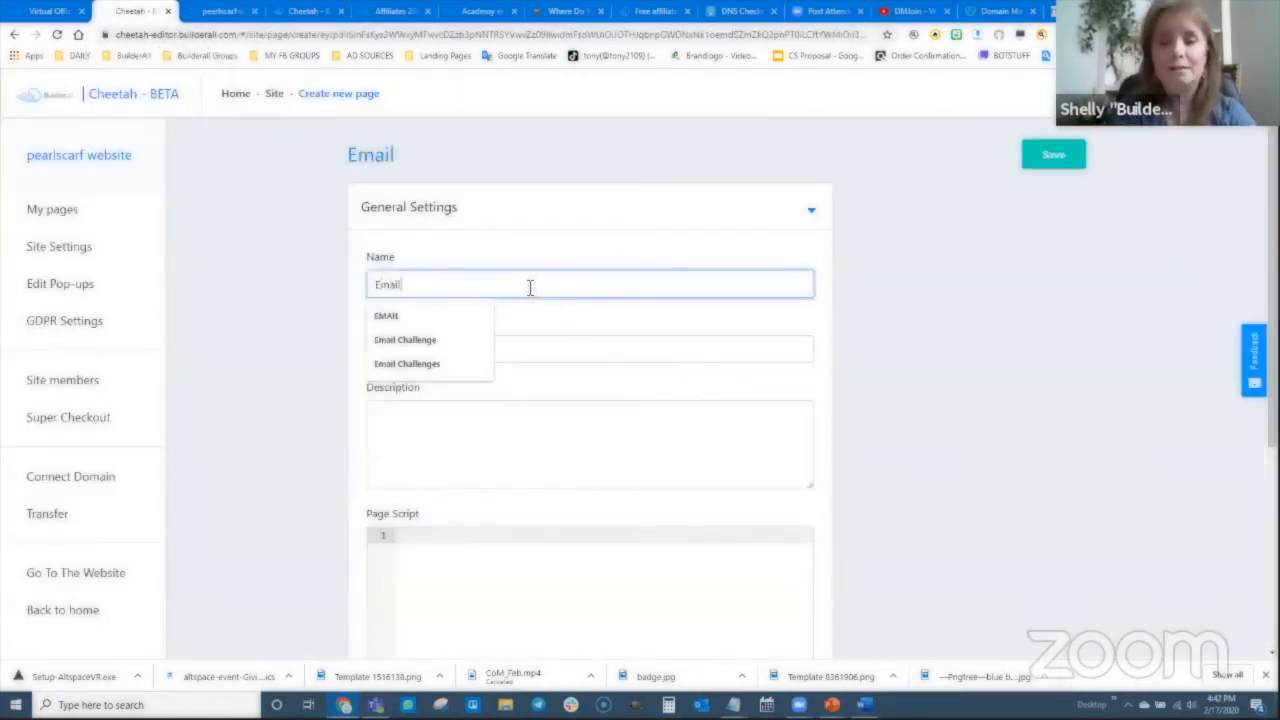
{"action": "type", "text": " Confirmation P"}
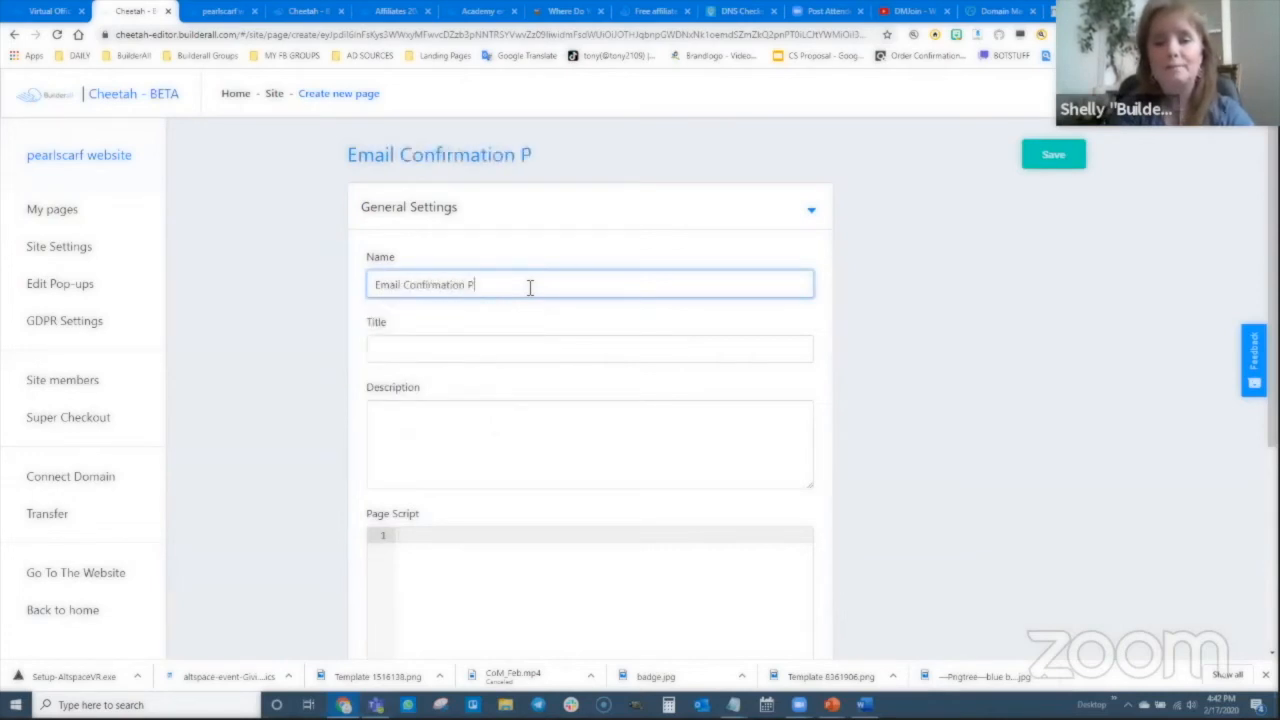
{"action": "type", "text": "age"}
{"action": "left_click_drag", "start_coordinate": [528, 290], "coordinate": [349, 295]}
{"action": "key", "text": "ctrl+c"}
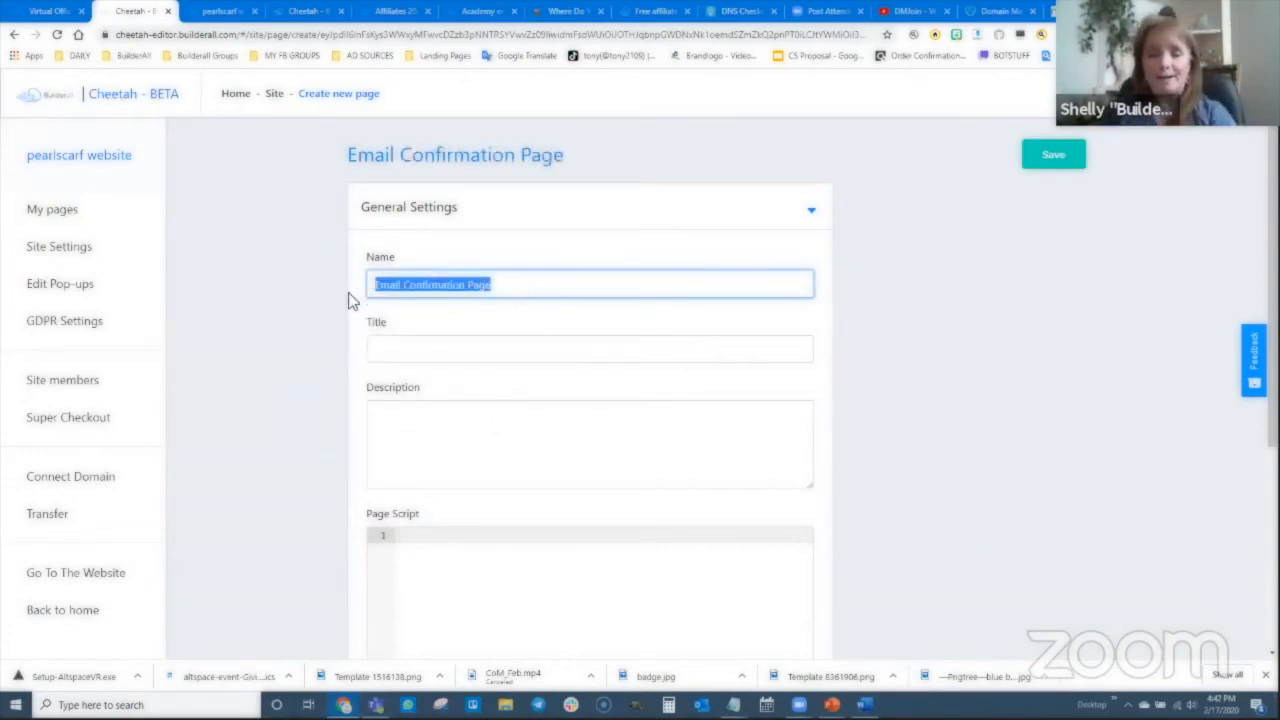
- Use 'Email Confirmation Page' as title and description, save, and open the page in the editor
{"action": "left_click", "coordinate": [406, 346]}
{"action": "key", "text": "ctrl+v"}
{"action": "left_click", "coordinate": [526, 446]}
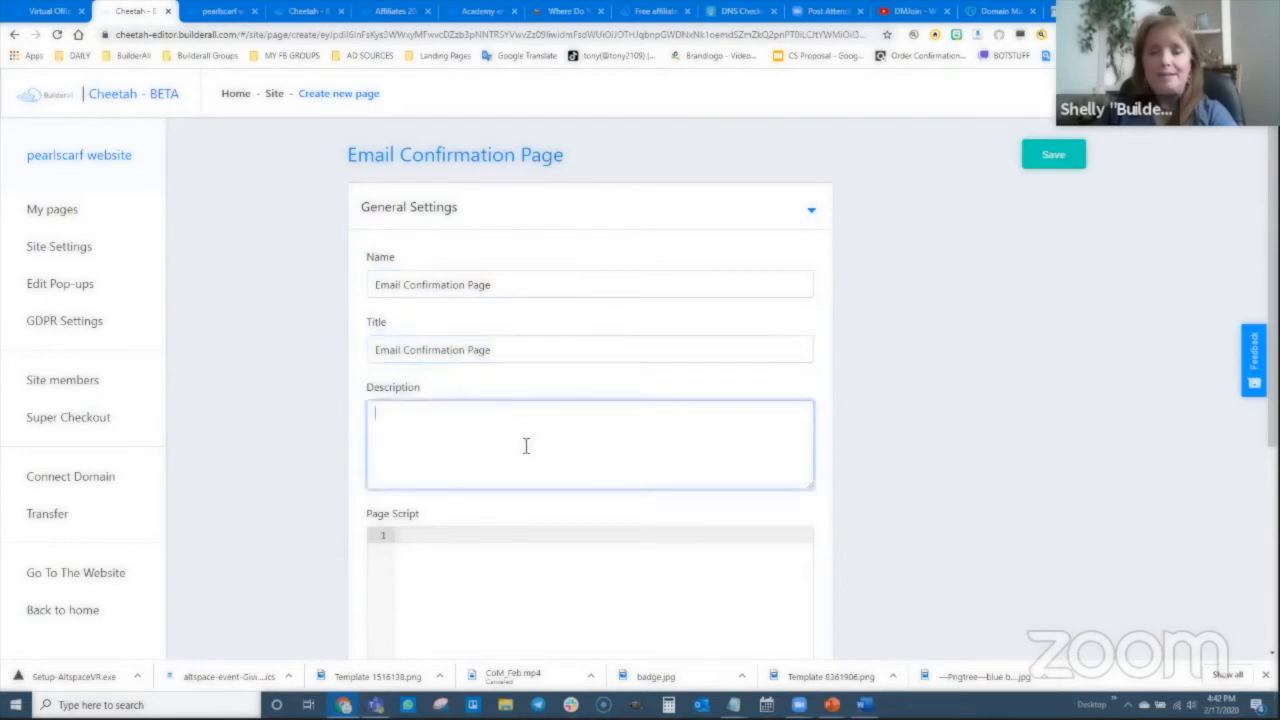
{"action": "key", "text": "ctrl+v"}
{"action": "left_click", "coordinate": [1054, 156]}
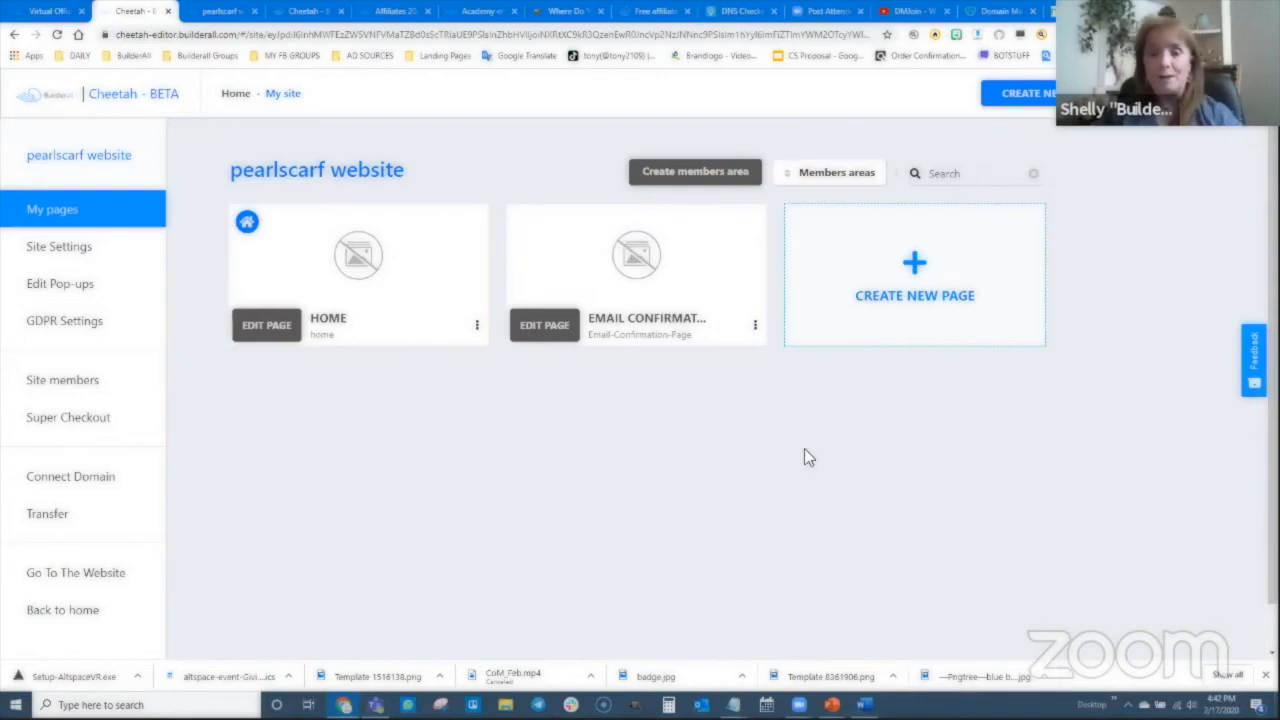
{"action": "left_click", "coordinate": [546, 325]}
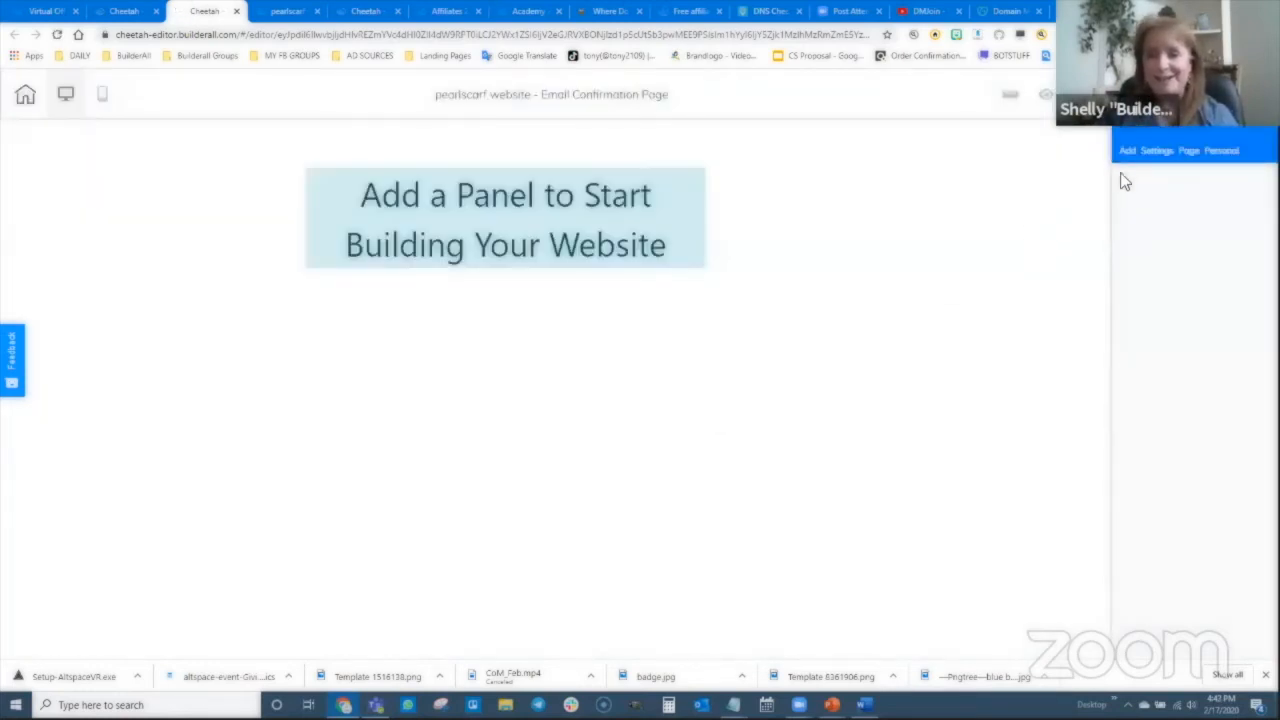
- Add the Real Estate Funnels optin banner from Panels > Optin Banners and delete its MailingBoss signup form
{"action": "left_click", "coordinate": [1128, 154]}
{"action": "left_click", "coordinate": [1134, 219]}
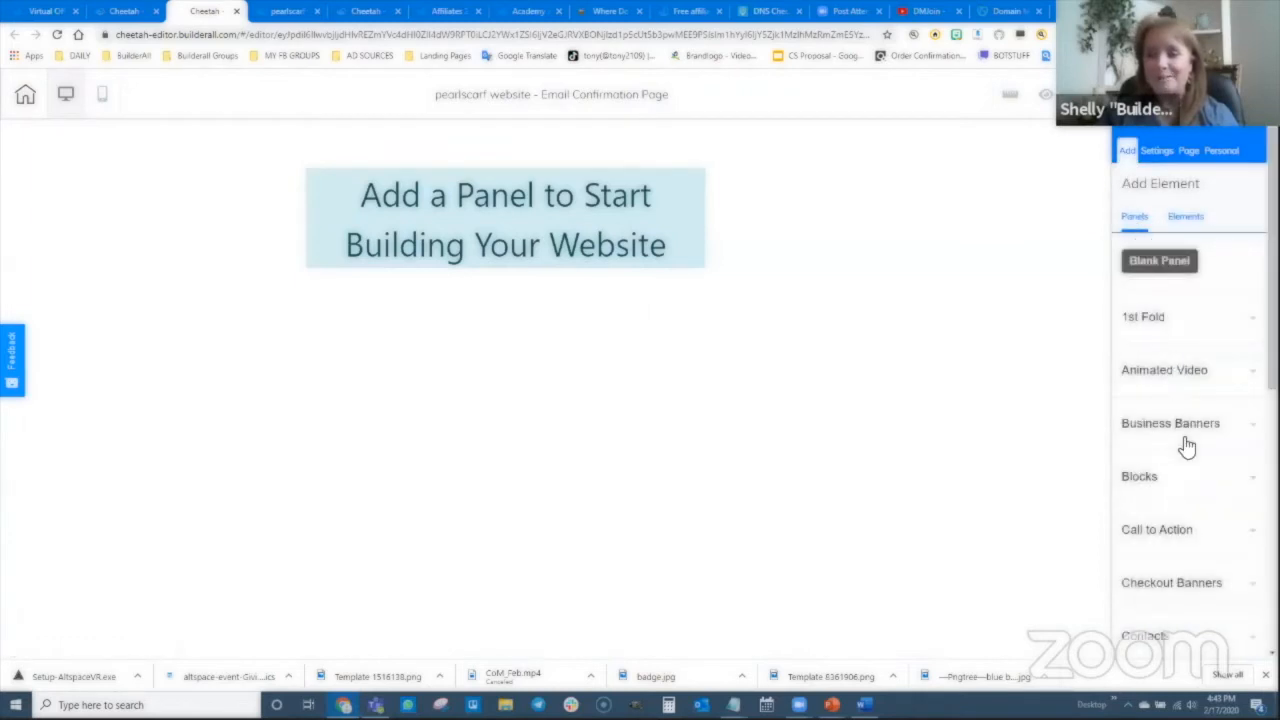
{"action": "scroll", "coordinate": [1187, 447], "scroll_direction": "down", "scroll_amount": 3}
{"action": "left_click", "coordinate": [1165, 505]}
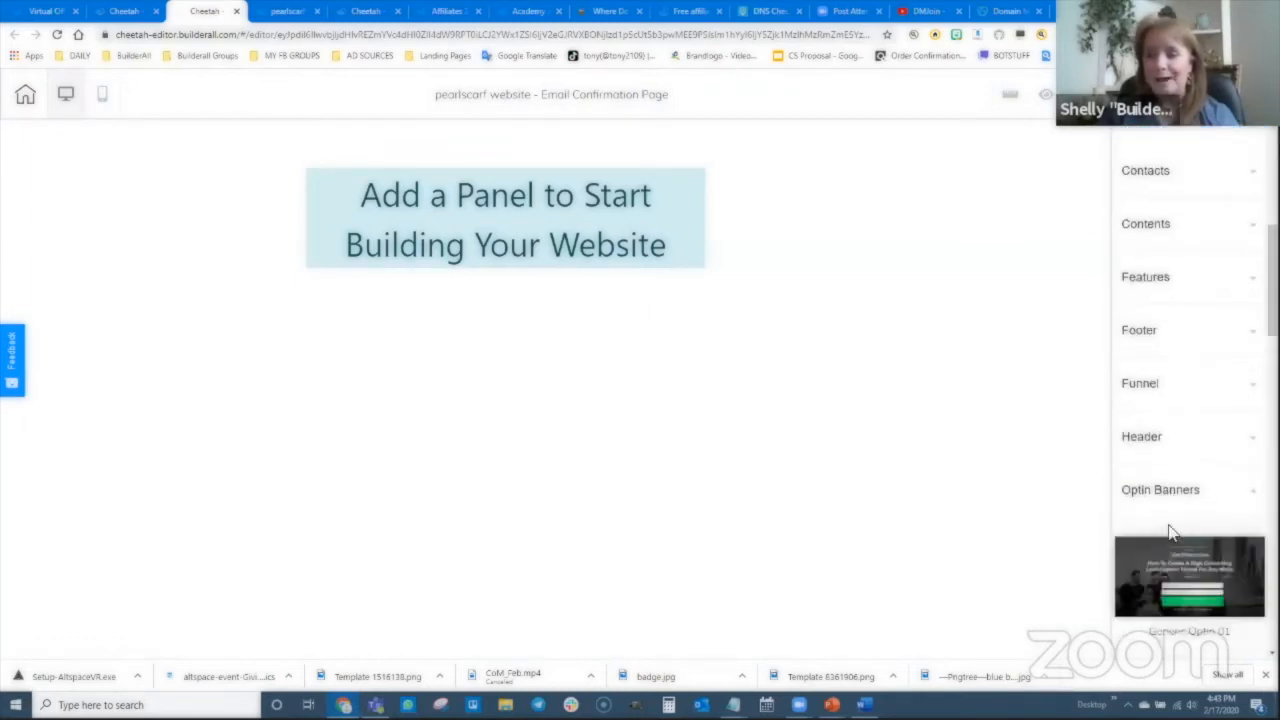
{"action": "scroll", "coordinate": [1175, 520], "scroll_direction": "down", "scroll_amount": 5}
{"action": "scroll", "coordinate": [1185, 525], "scroll_direction": "down", "scroll_amount": 10}
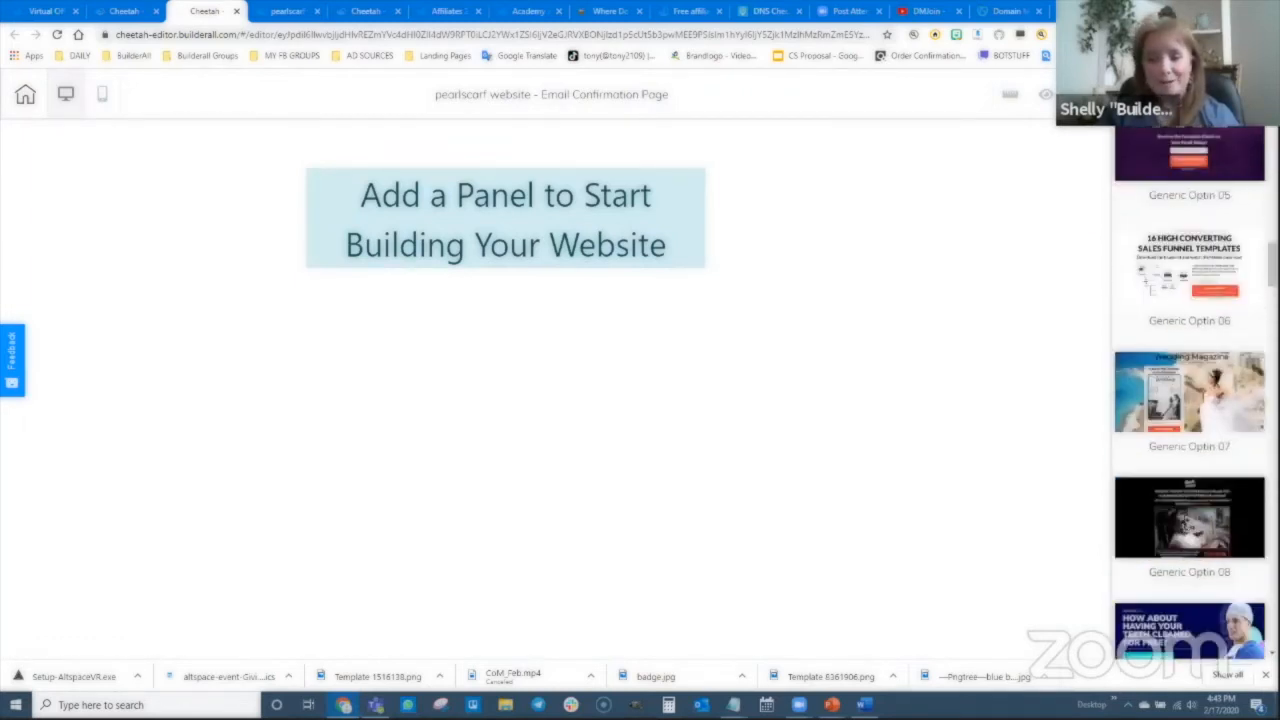
{"action": "left_click", "coordinate": [1200, 525]}
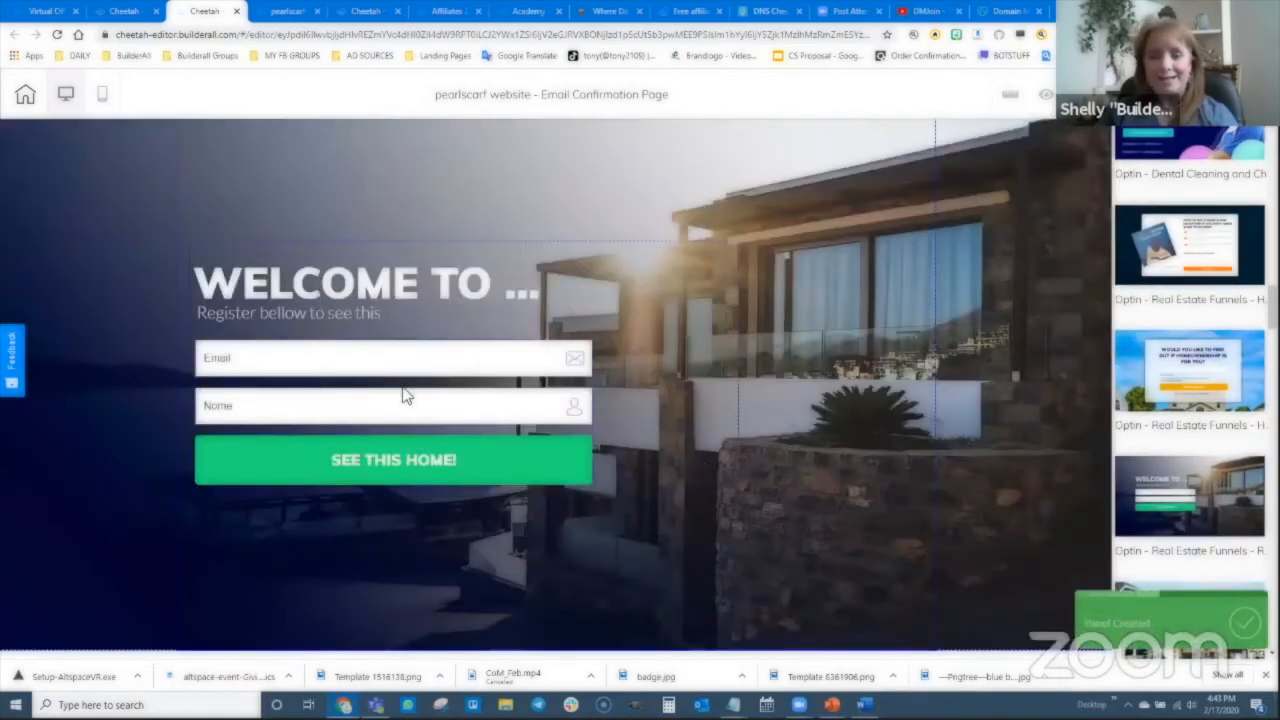
{"action": "left_click", "coordinate": [406, 396]}
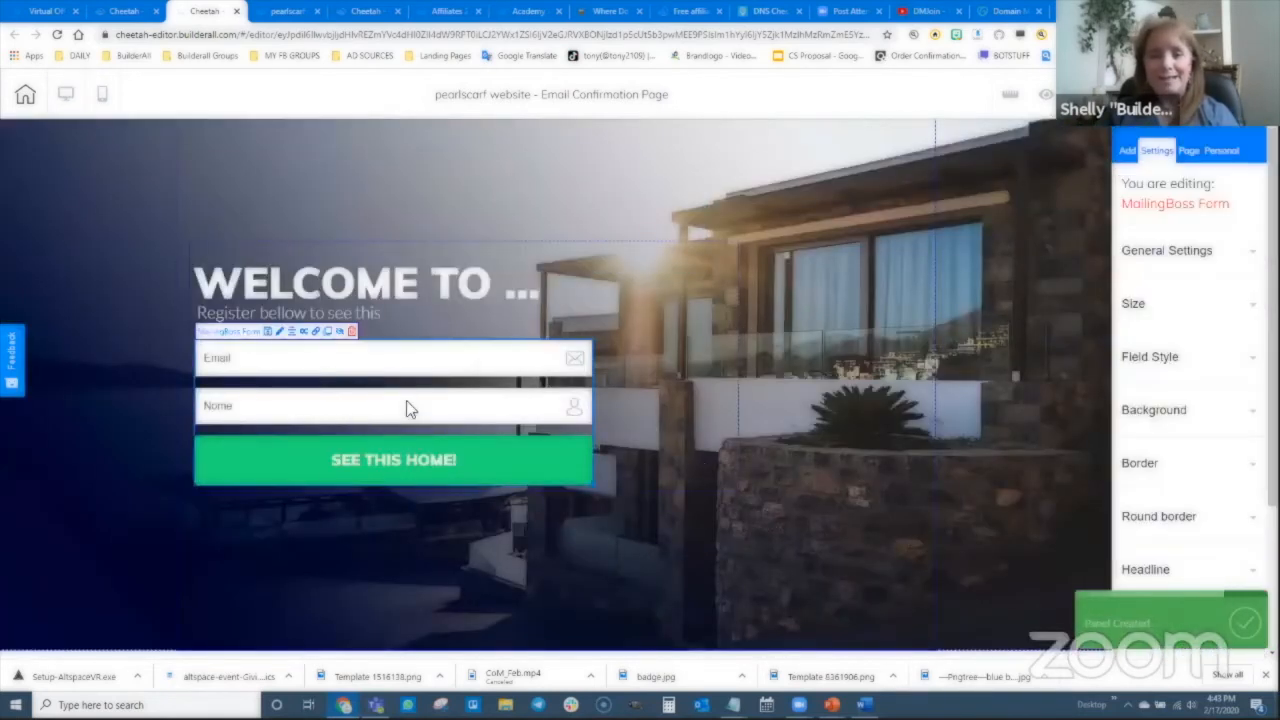
{"action": "left_click", "coordinate": [353, 334]}
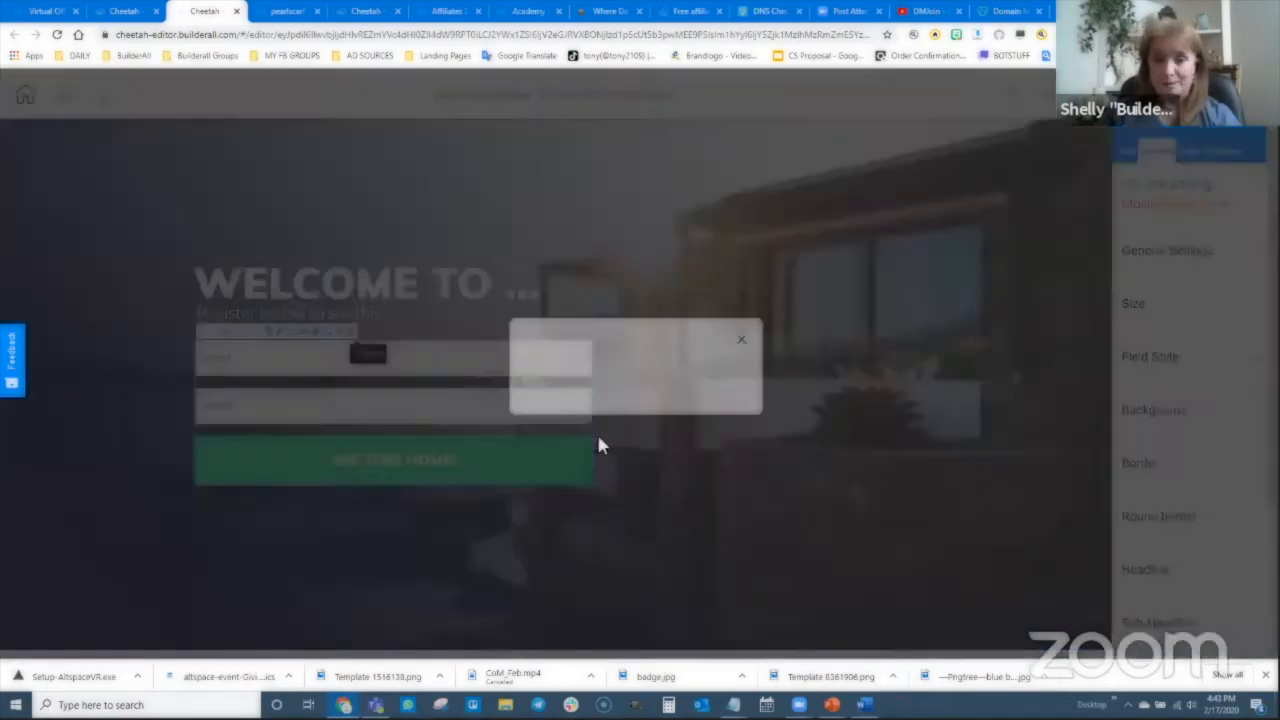
- Remove the signup form and retype the text as 'Almost done....' with the check-your-email-and-confirm message
{"action": "left_click", "coordinate": [712, 388]}
{"action": "double_click", "coordinate": [338, 287]}
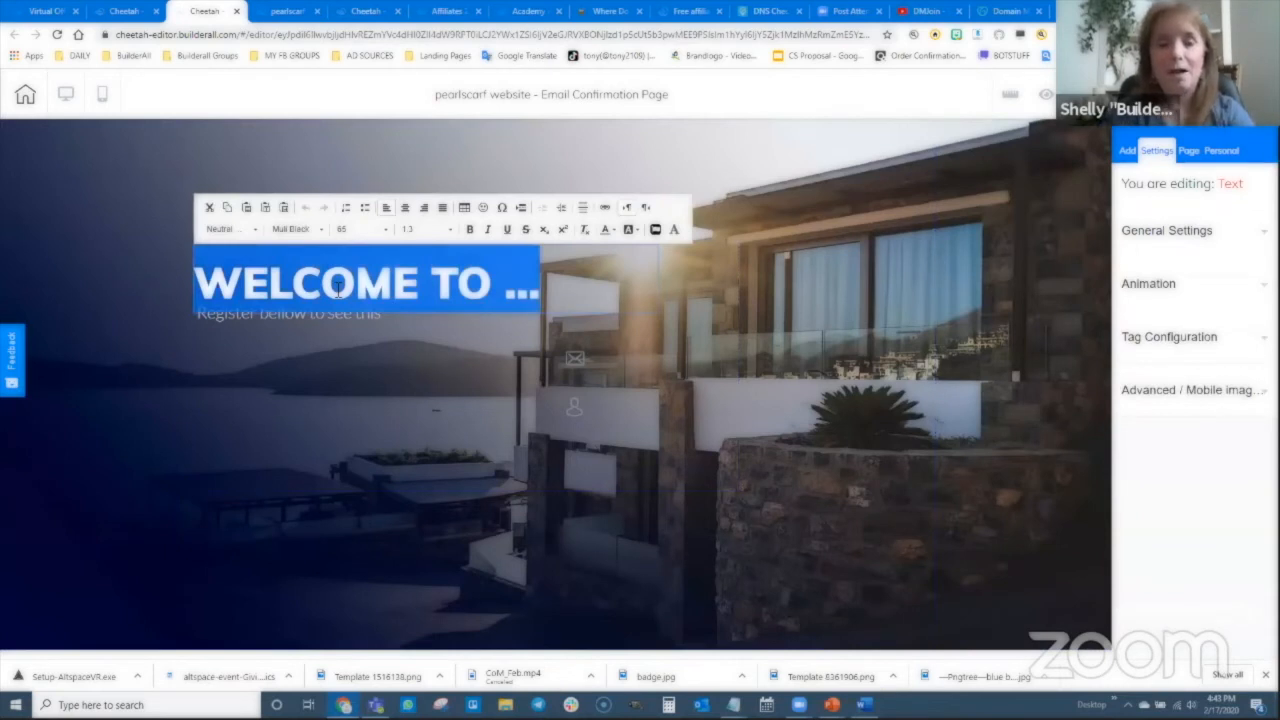
{"action": "type", "text": "Almost"}
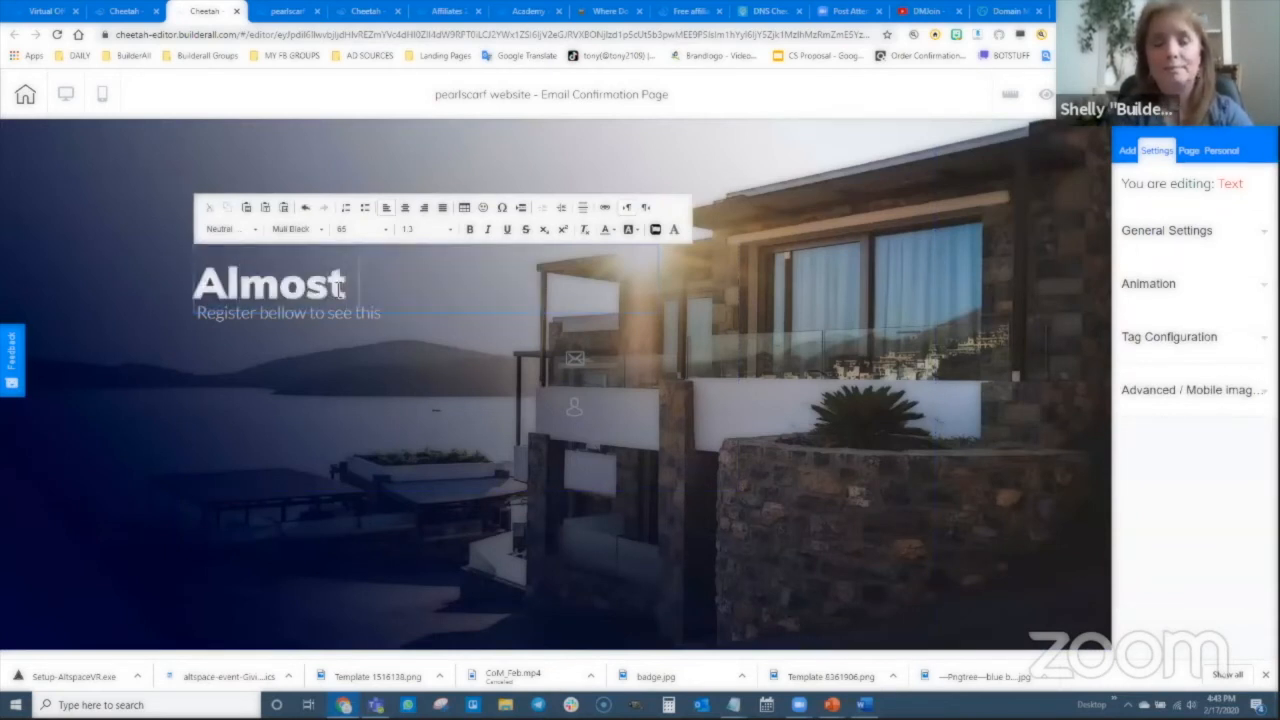
{"action": "type", "text": " done...."}
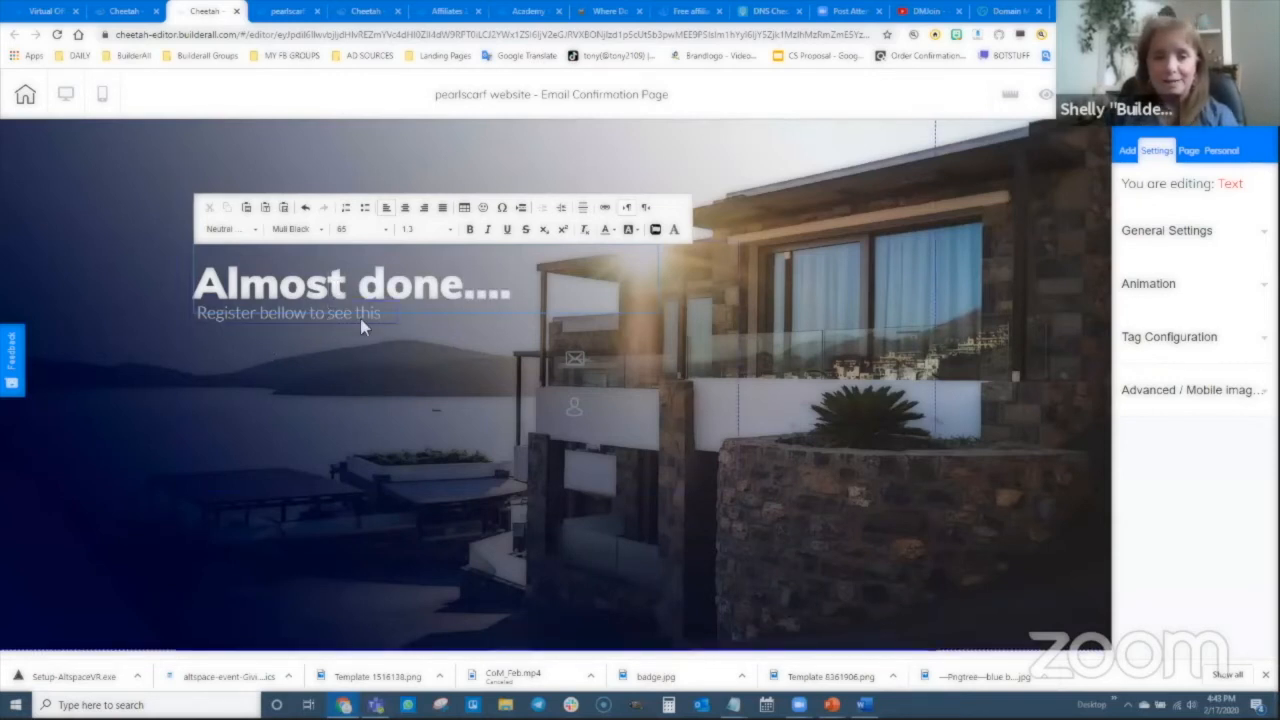
{"action": "left_click", "coordinate": [362, 330]}
{"action": "left_click", "coordinate": [314, 338]}
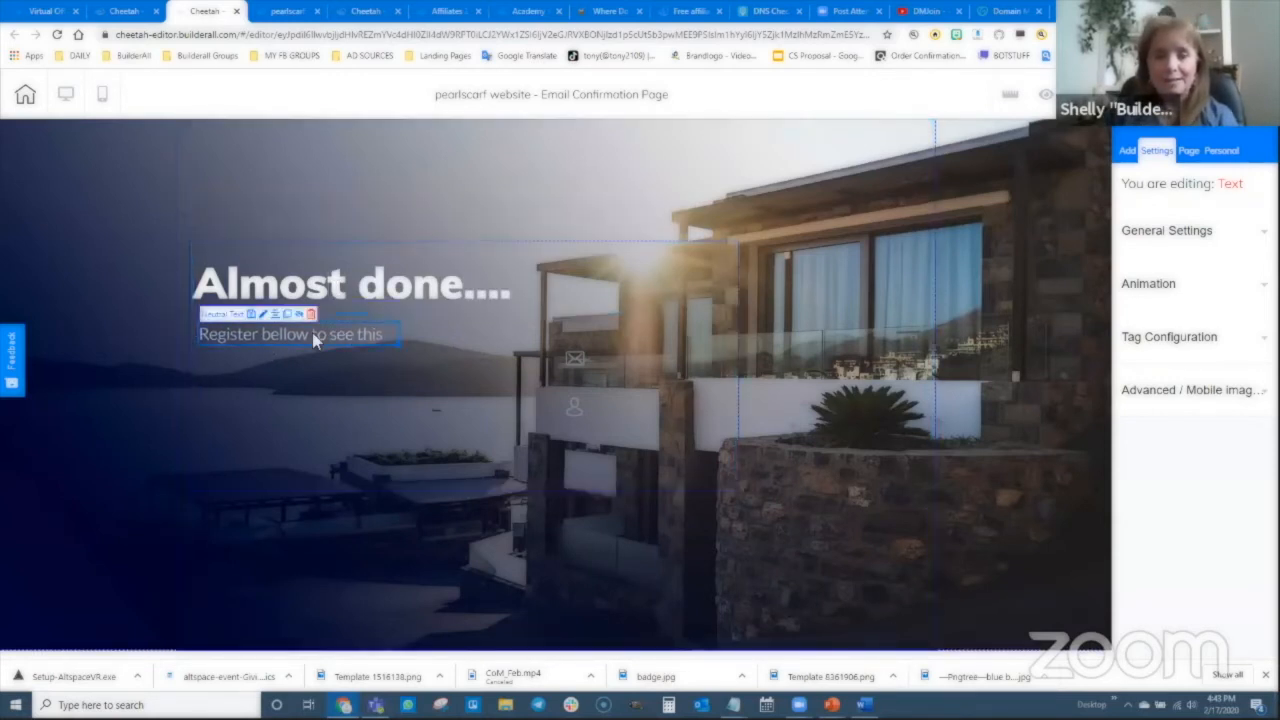
{"action": "double_click", "coordinate": [314, 338]}
{"action": "type", "text": "Check your email and"}
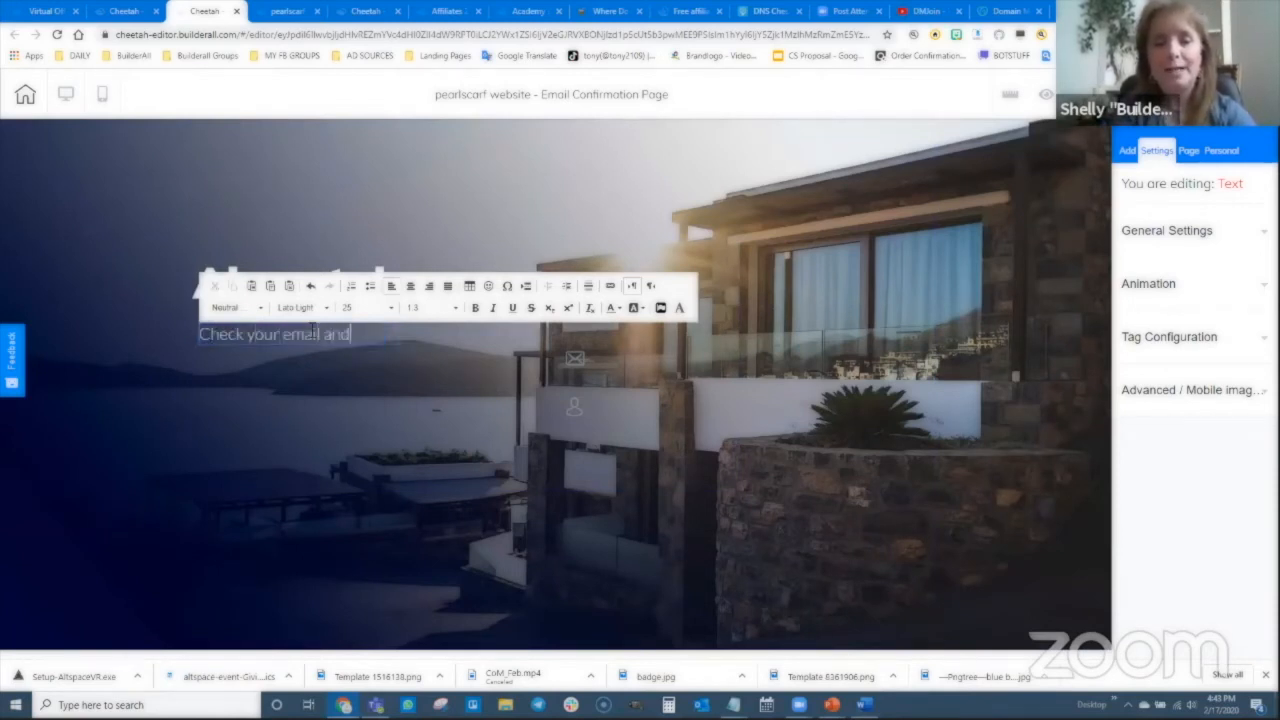
{"action": "type", "text": " click confirm to be added to our"}
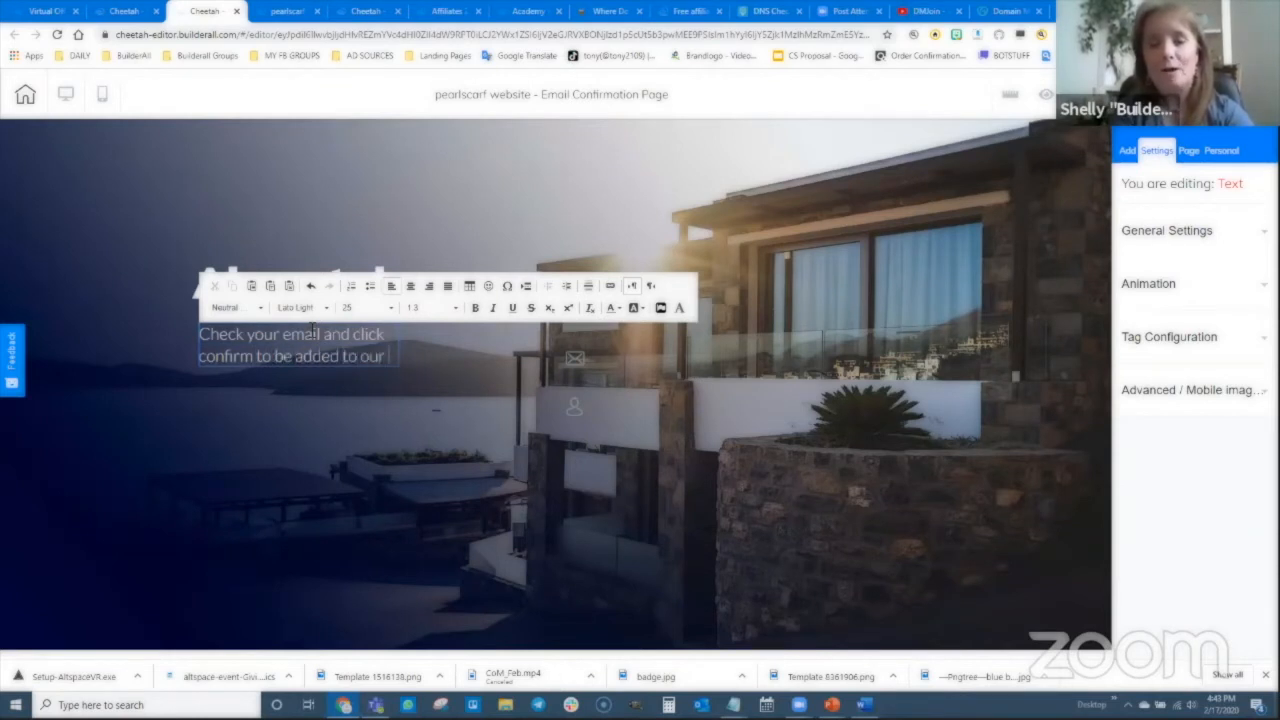
{"action": "type", "text": " newsletter!"}
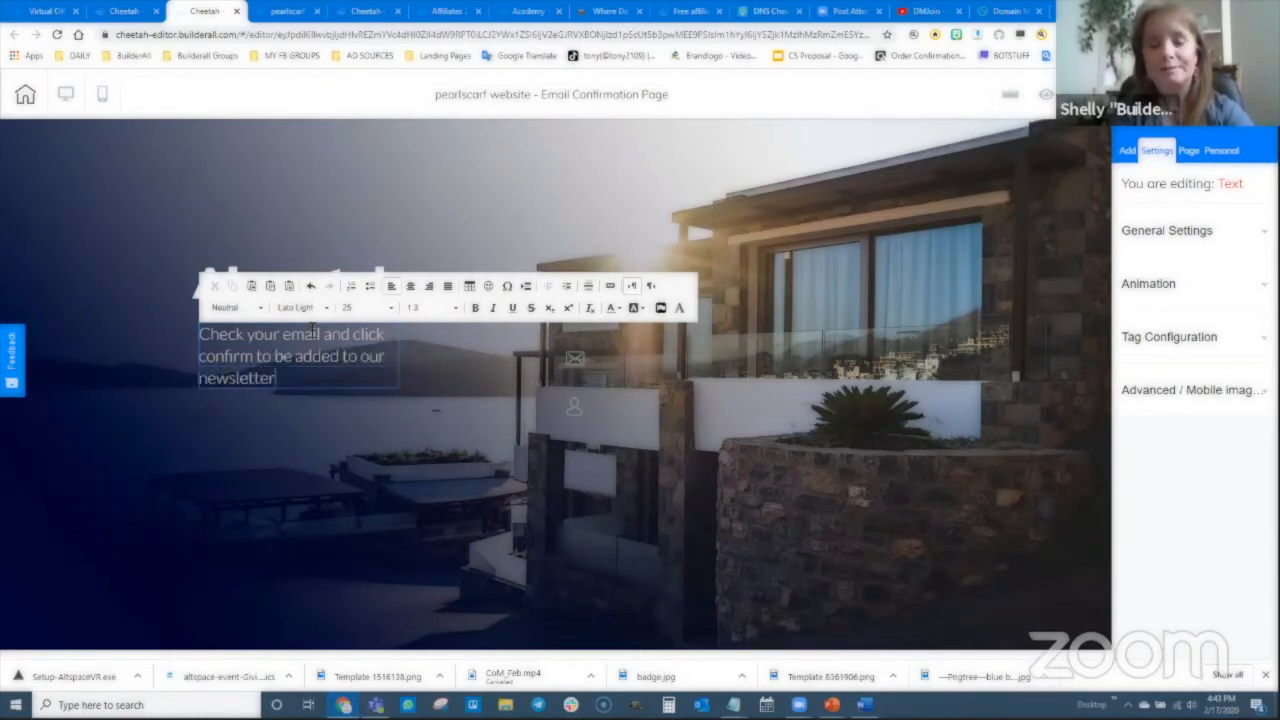
- Delete the leftover envelope and person icons and widen the message to wrap on two lines
{"action": "left_click", "coordinate": [578, 362]}
{"action": "left_click", "coordinate": [652, 343]}
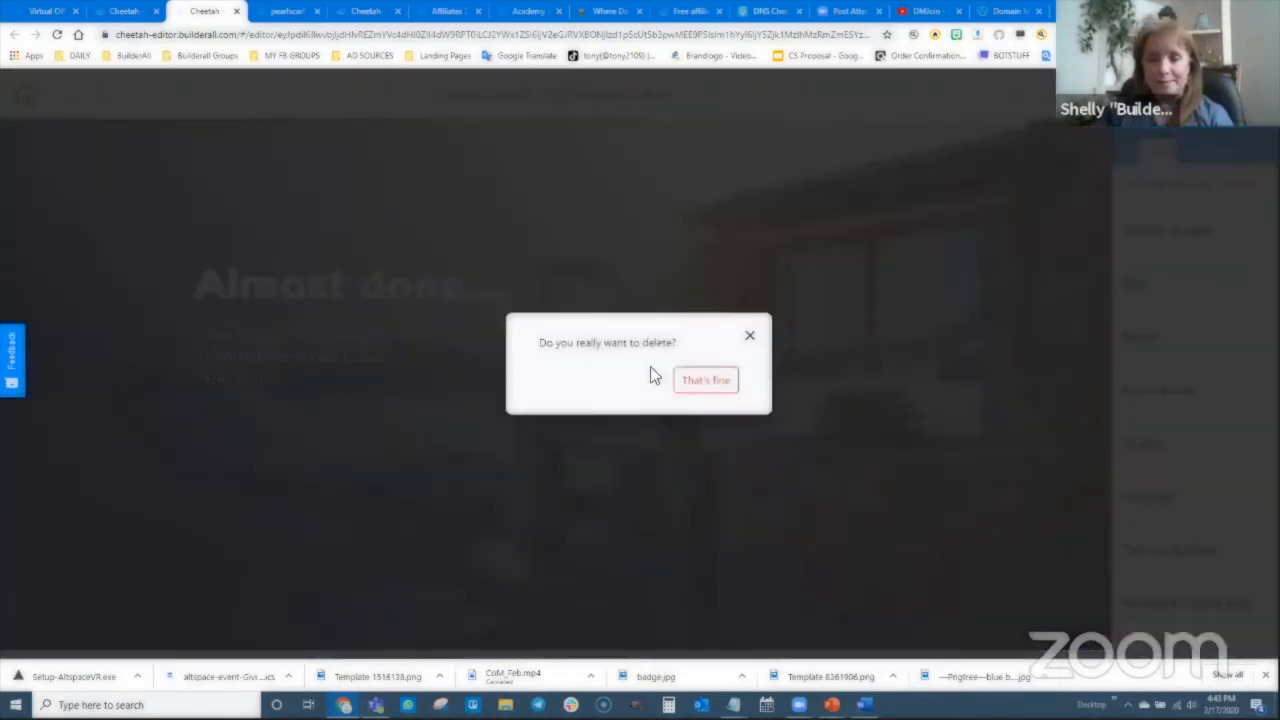
{"action": "left_click", "coordinate": [685, 382]}
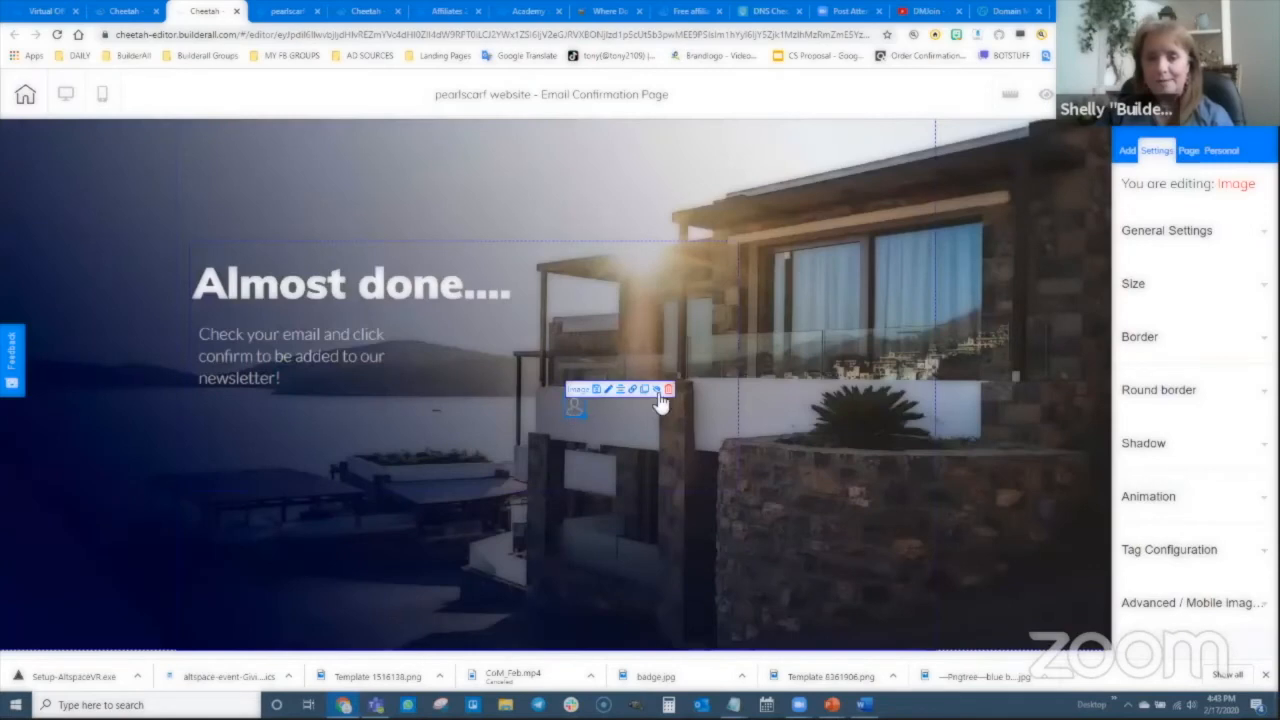
{"action": "left_click", "coordinate": [668, 389]}
{"action": "left_click", "coordinate": [690, 384]}
{"action": "left_click", "coordinate": [388, 386]}
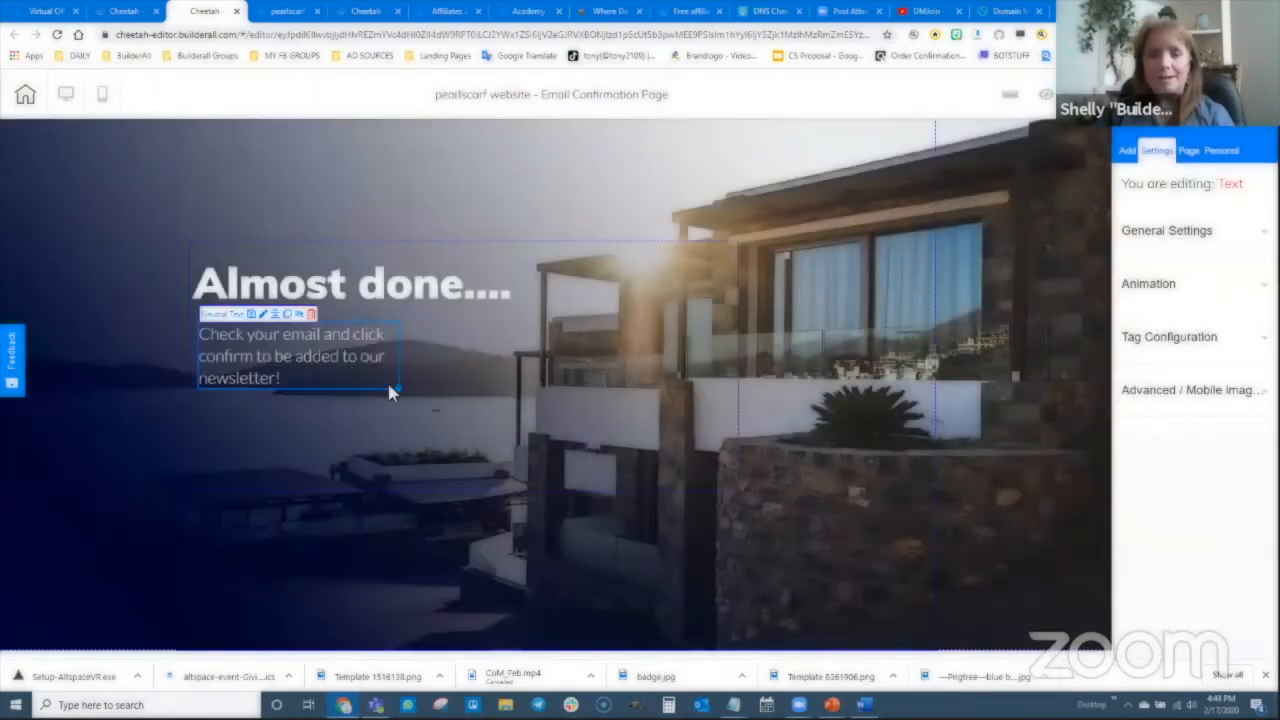
{"action": "left_click_drag", "start_coordinate": [433, 388], "coordinate": [528, 378]}
{"action": "left_click", "coordinate": [474, 400]}
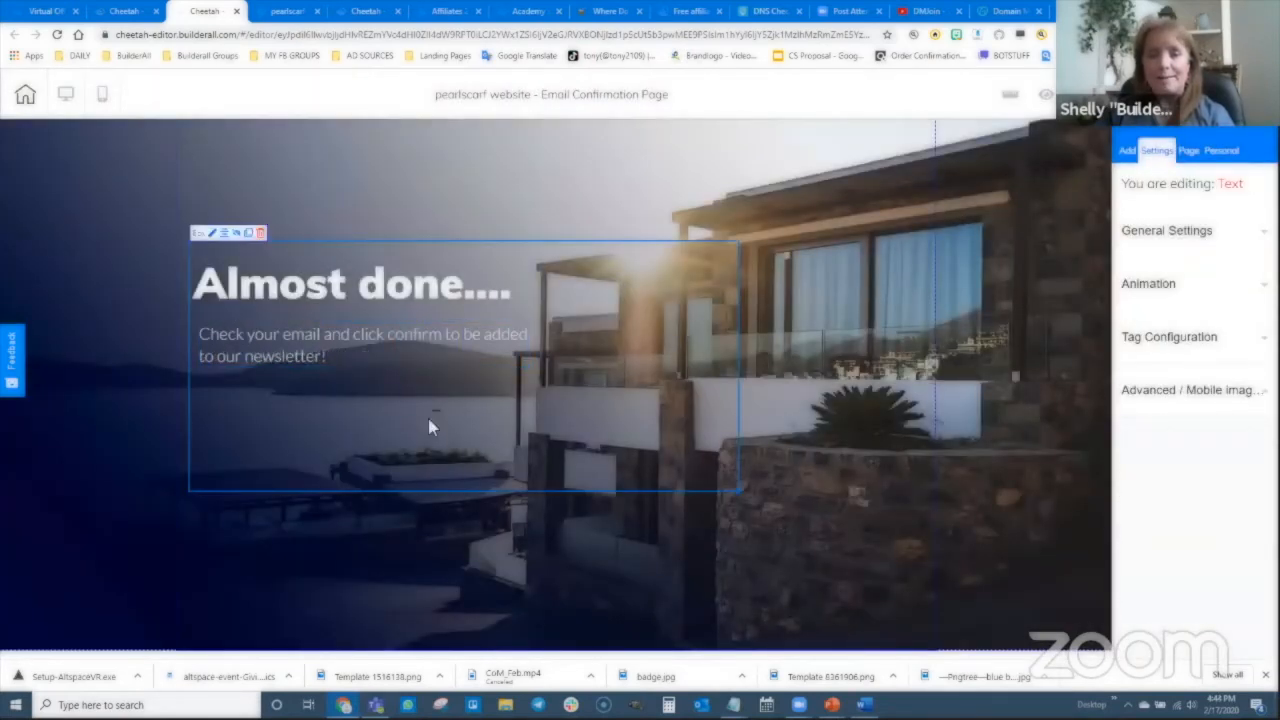
{"action": "left_click", "coordinate": [600, 571]}
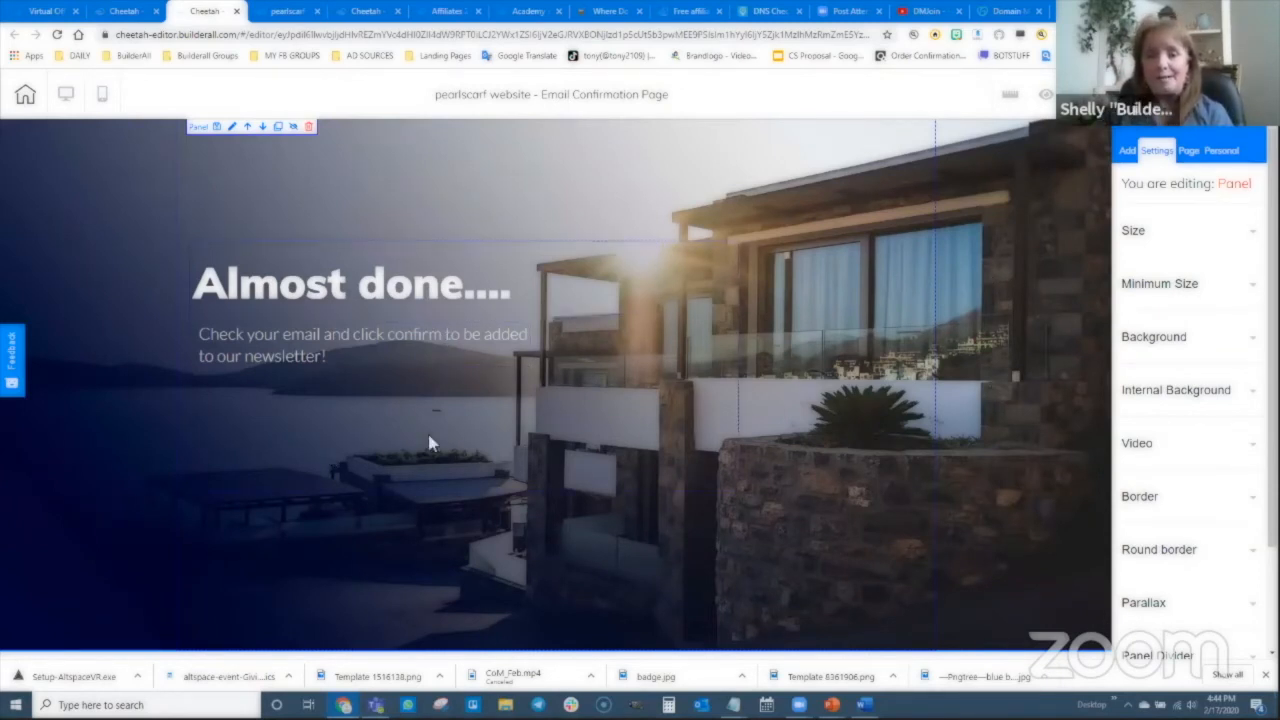
- Publish the updated Email Confirmation Page and return to the pearlscarf pages list
{"action": "left_click", "coordinate": [1082, 94]}
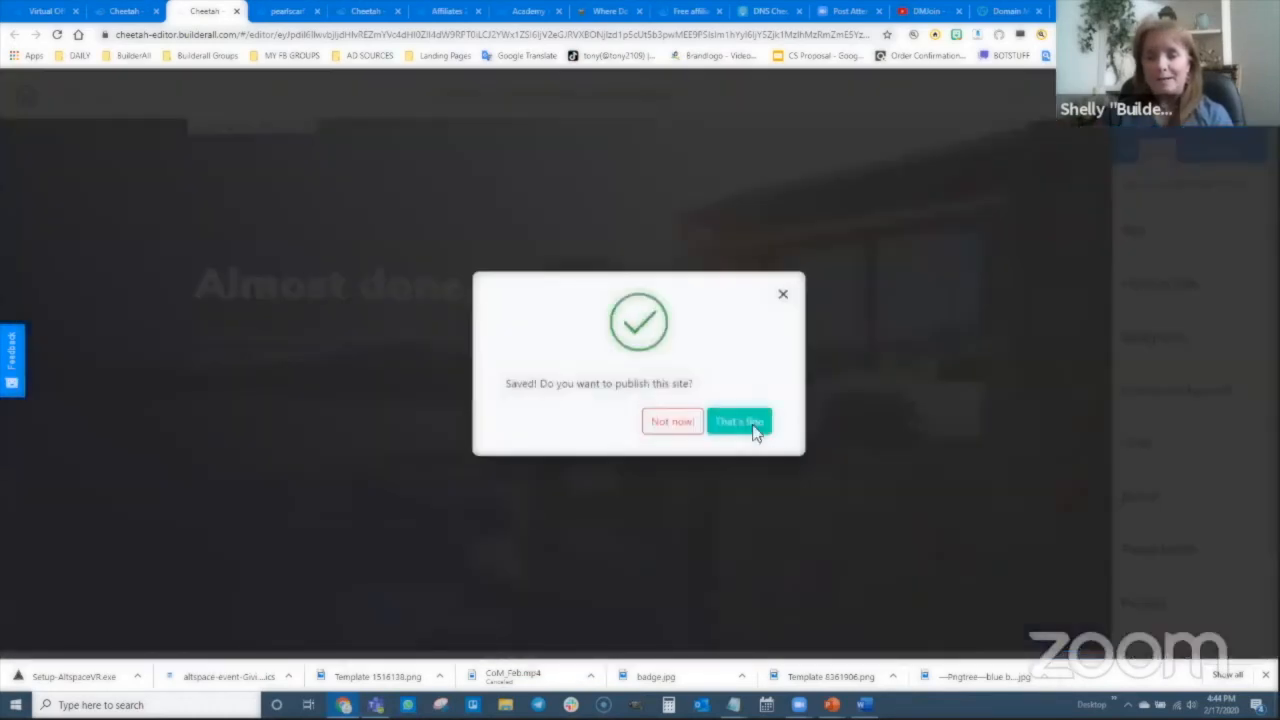
{"action": "left_click", "coordinate": [755, 427]}
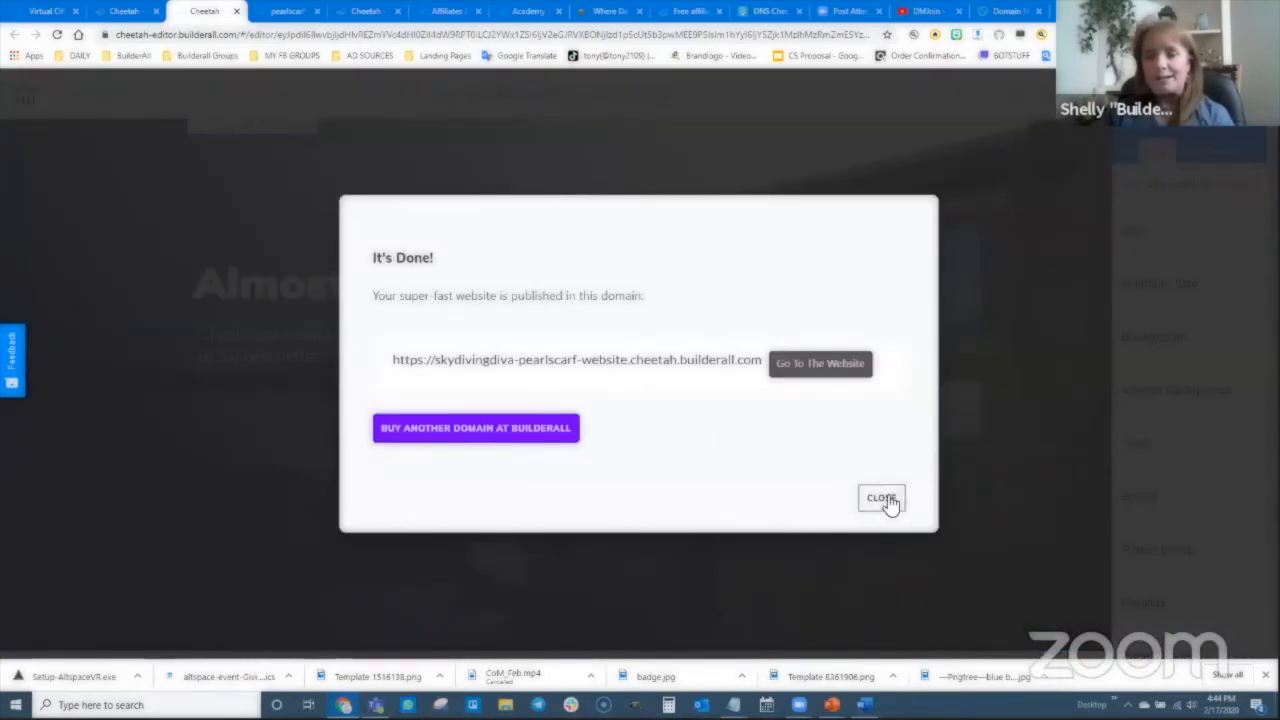
{"action": "left_click", "coordinate": [884, 500]}
{"action": "left_click", "coordinate": [122, 11]}
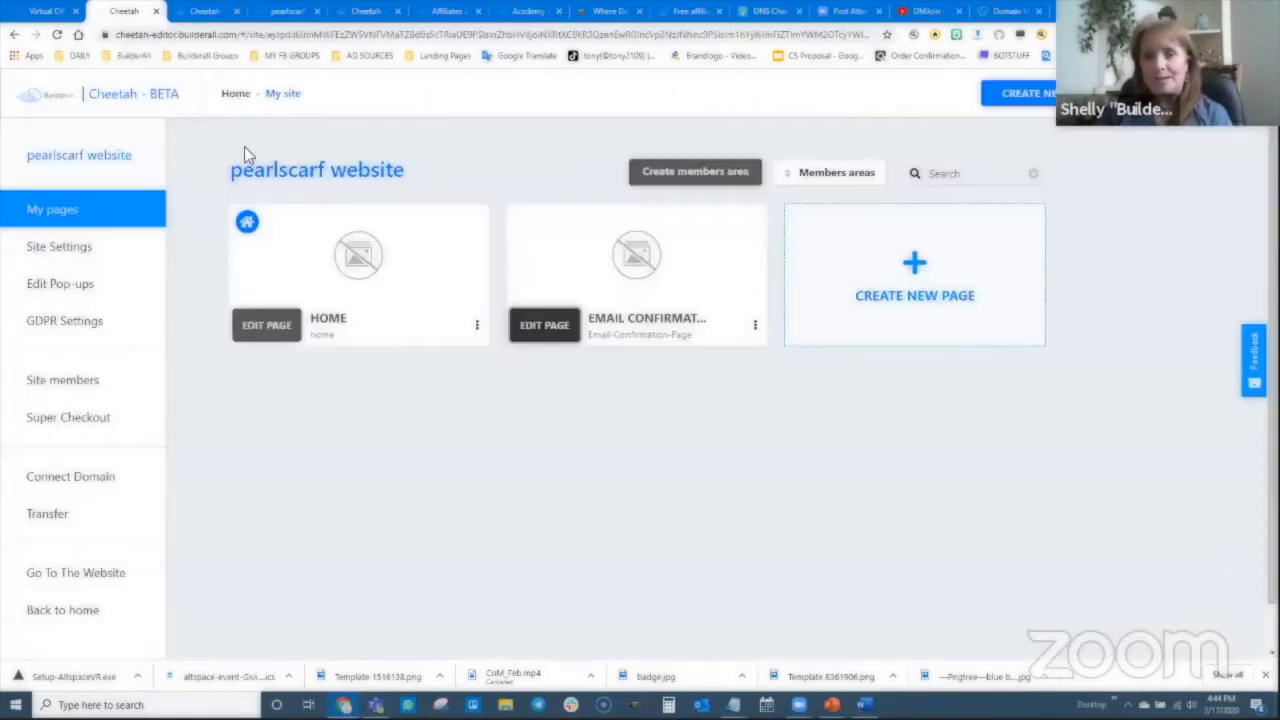
- Create 'Subscription Confirmed Page', reusing that name as title and description, and save it
{"action": "left_click", "coordinate": [914, 265]}
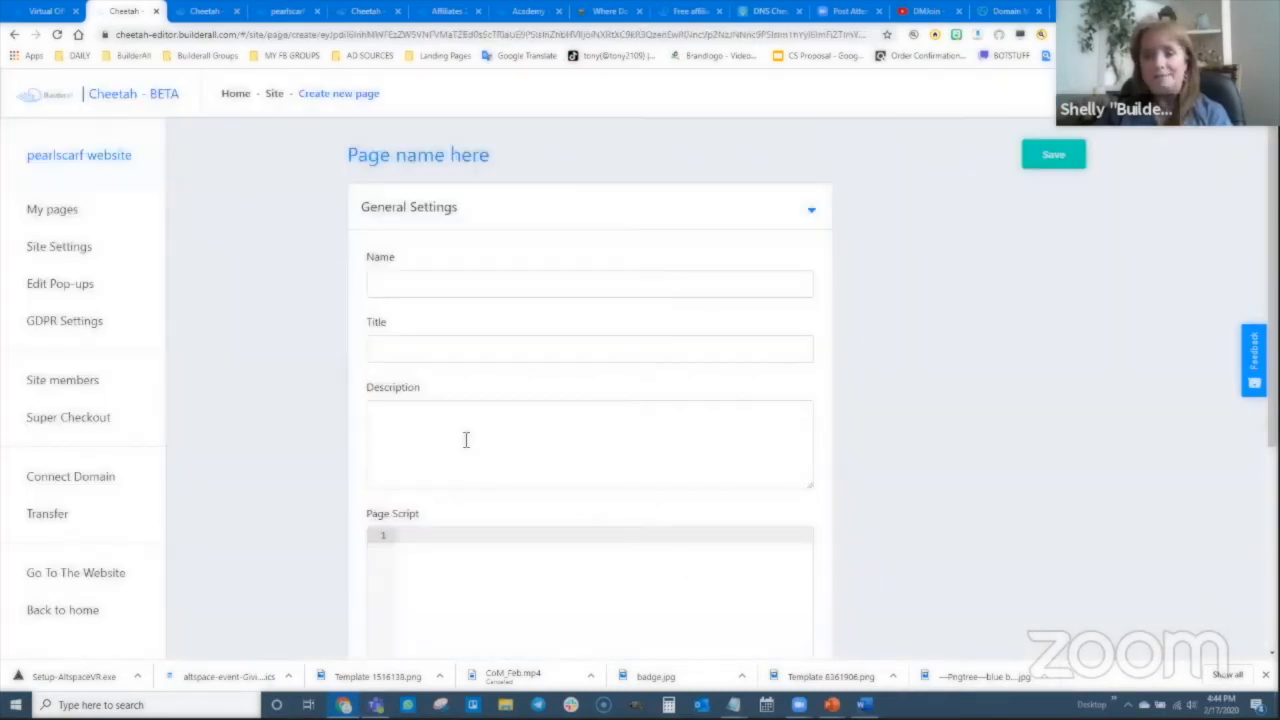
{"action": "left_click", "coordinate": [426, 287]}
{"action": "type", "text": "Subs"}
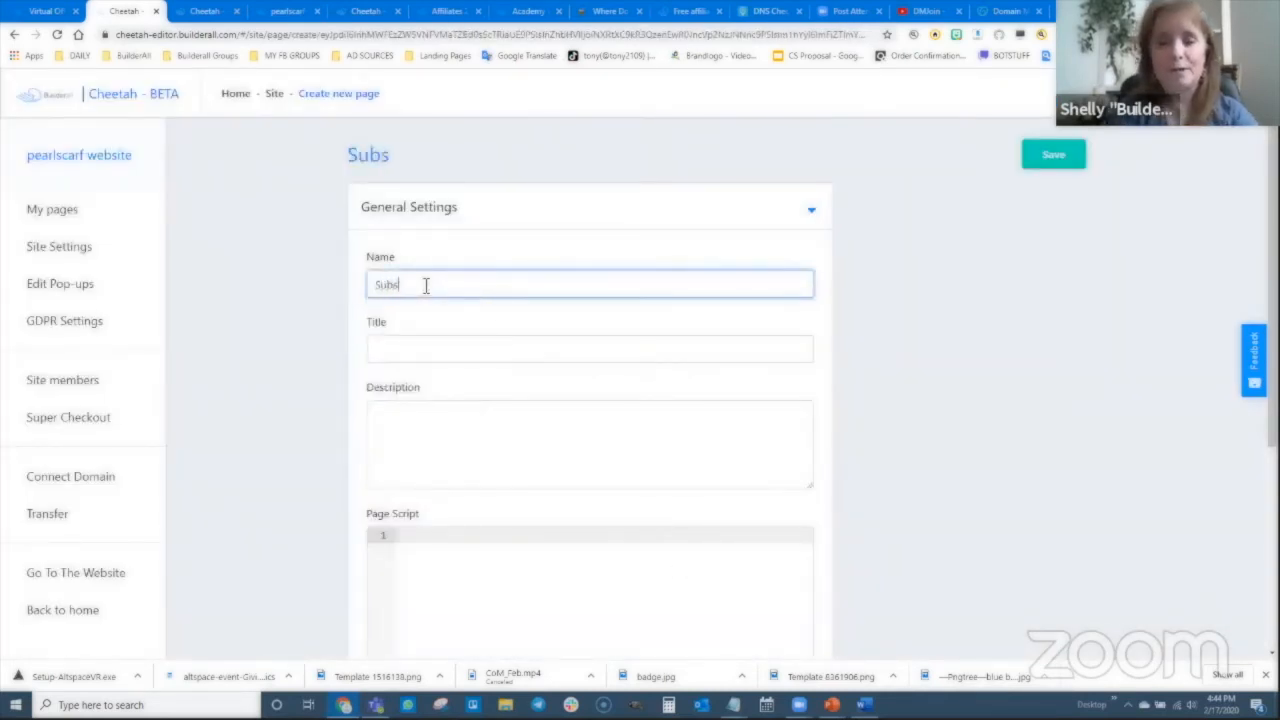
{"action": "type", "text": "cription Confirme"}
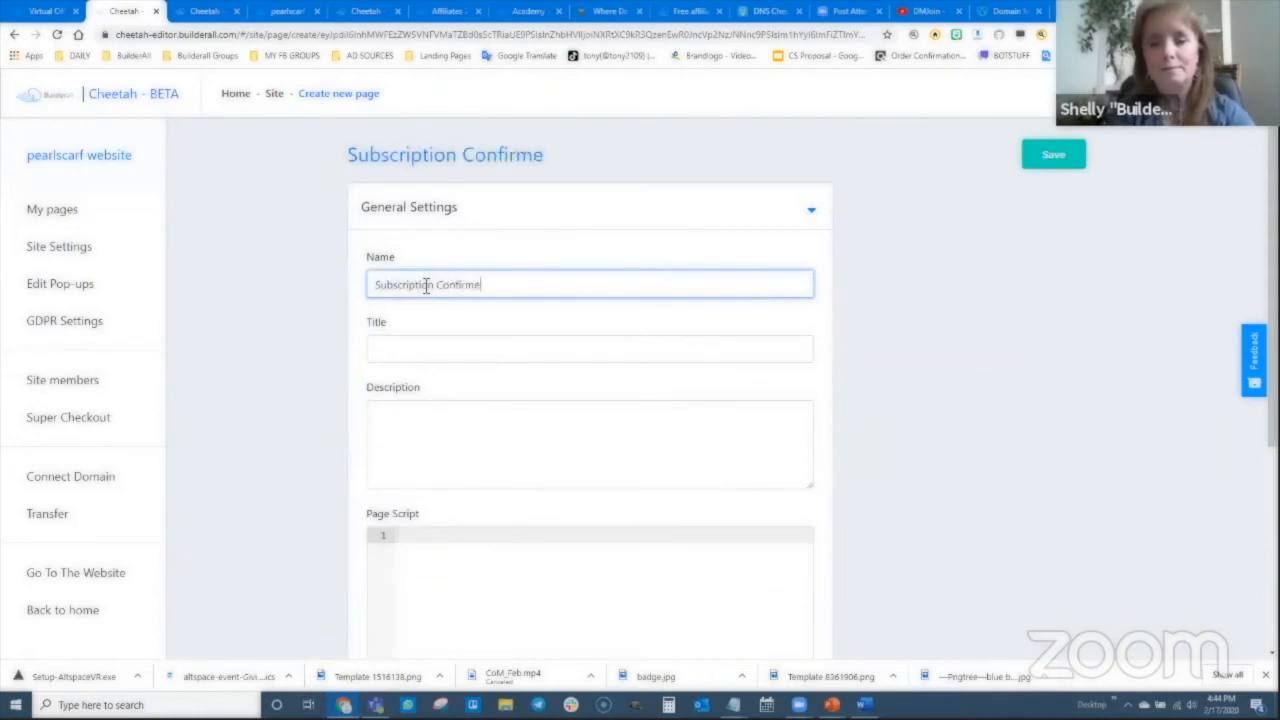
{"action": "type", "text": "d Page"}
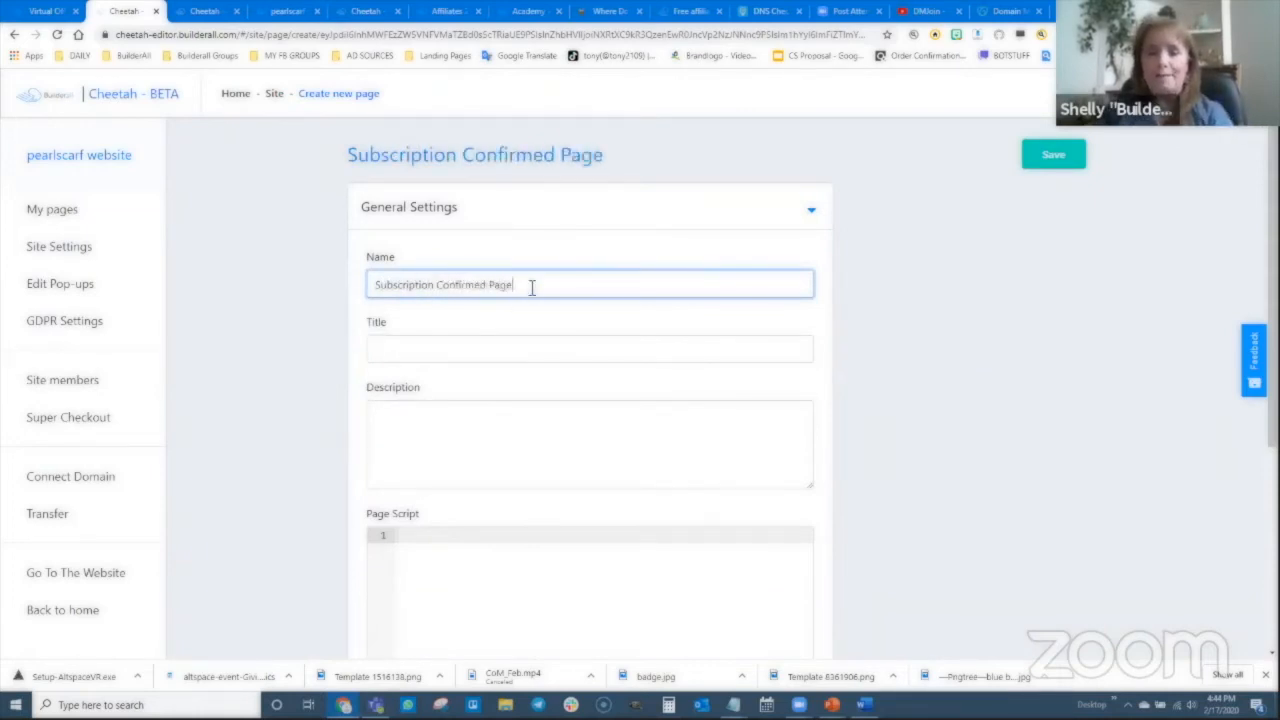
{"action": "left_click_drag", "start_coordinate": [530, 286], "coordinate": [375, 284]}
{"action": "key", "text": "ctrl+c"}
{"action": "left_click", "coordinate": [397, 346]}
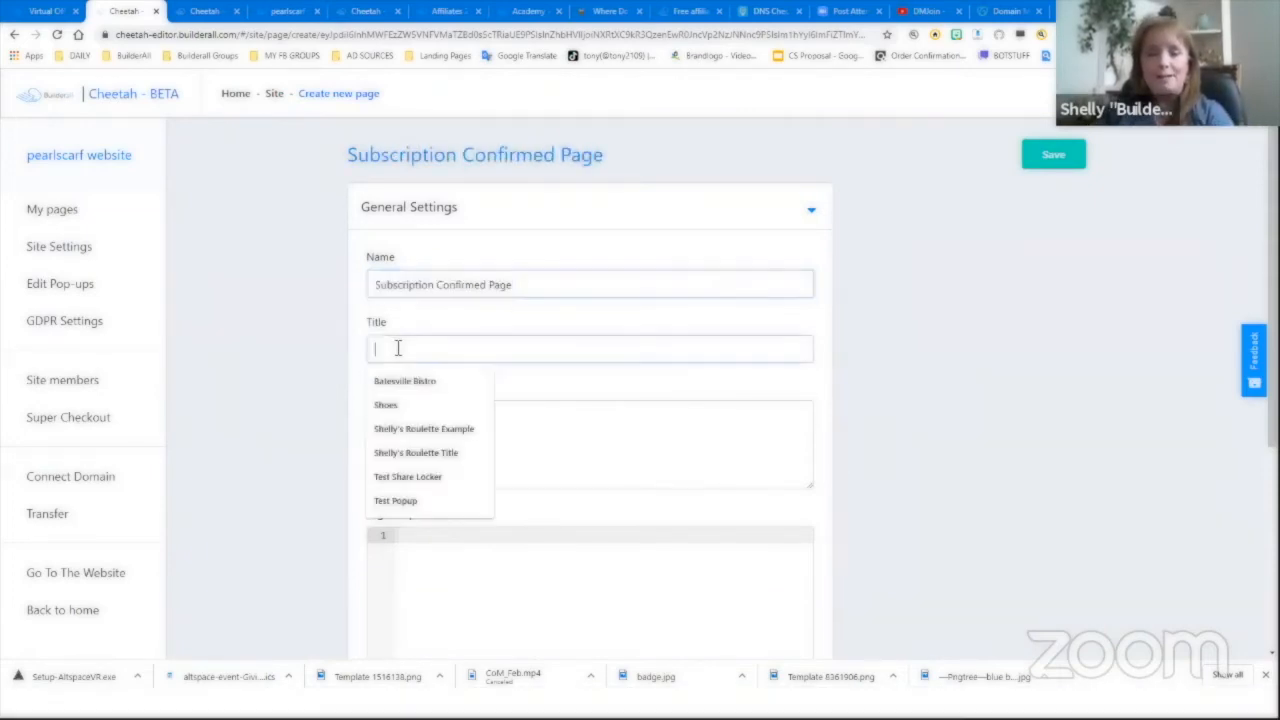
{"action": "key", "text": "ctrl+v"}
{"action": "left_click", "coordinate": [411, 423]}
{"action": "key", "text": "ctrl+v"}
{"action": "left_click", "coordinate": [1053, 155]}
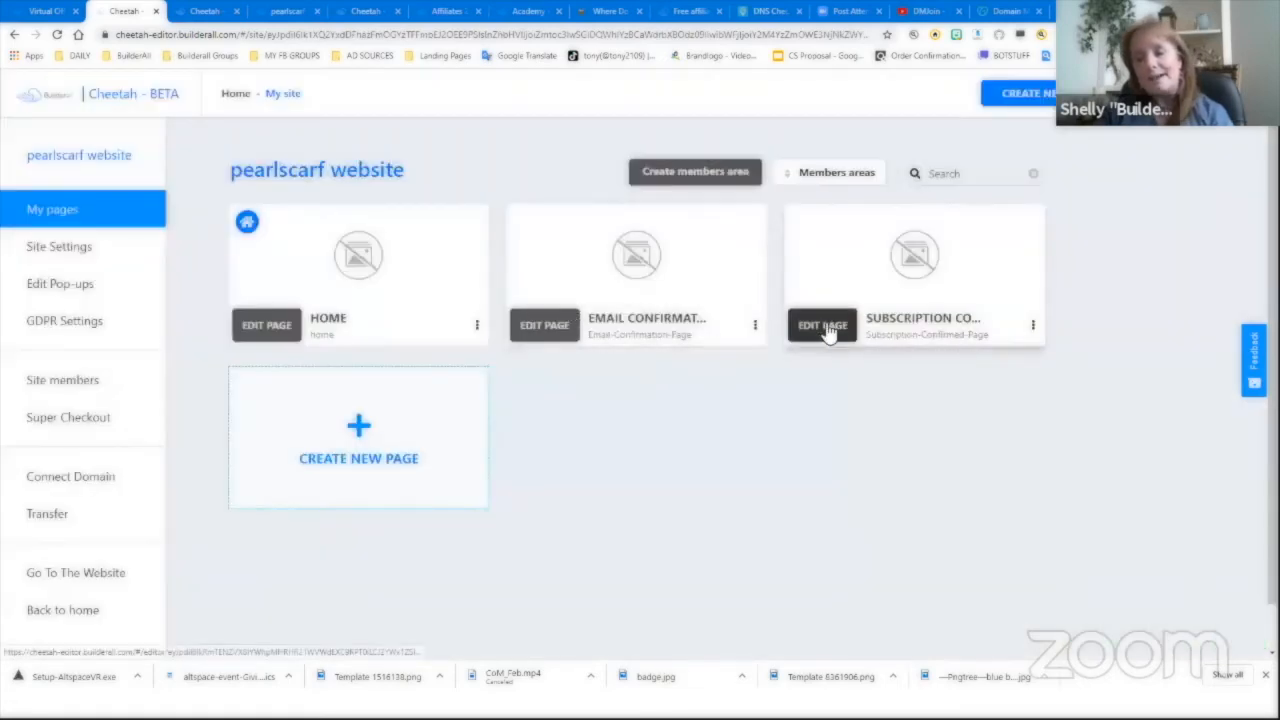
- Open the Subscription Confirmed Page in the editor and drop the Real Estate Funnels optin banner onto it
{"action": "left_click", "coordinate": [826, 323]}
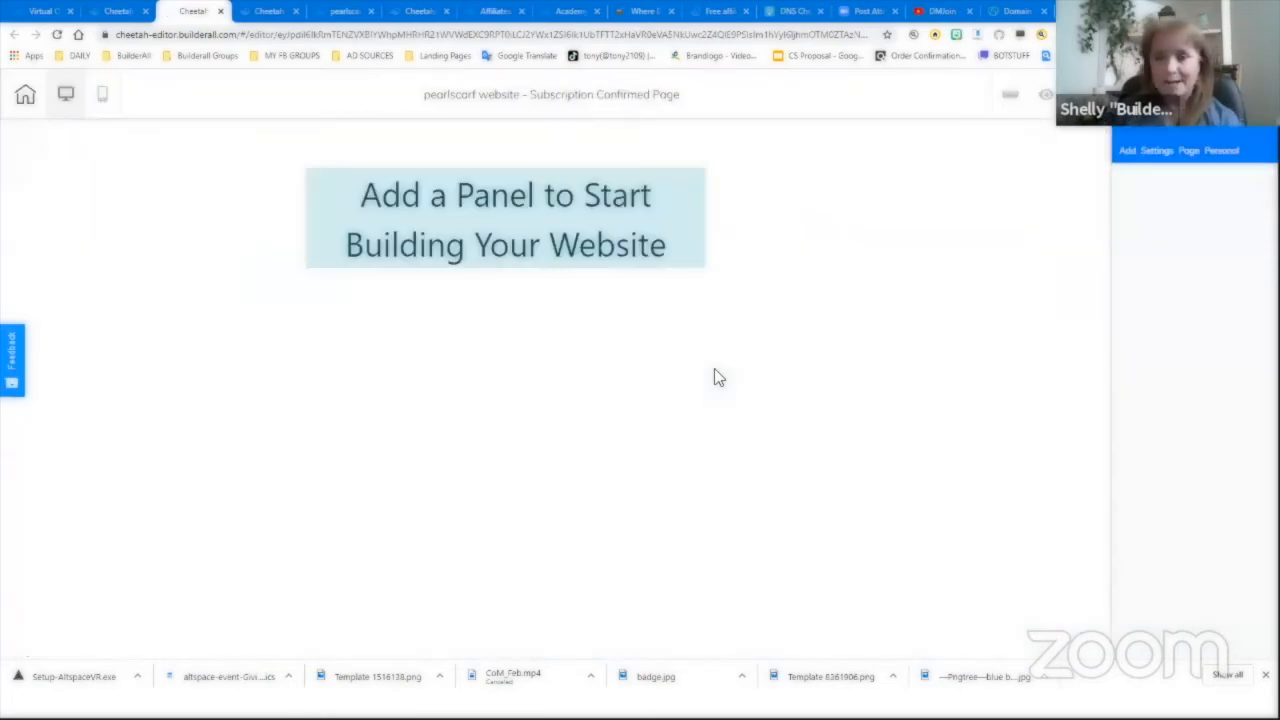
{"action": "left_click", "coordinate": [1127, 157]}
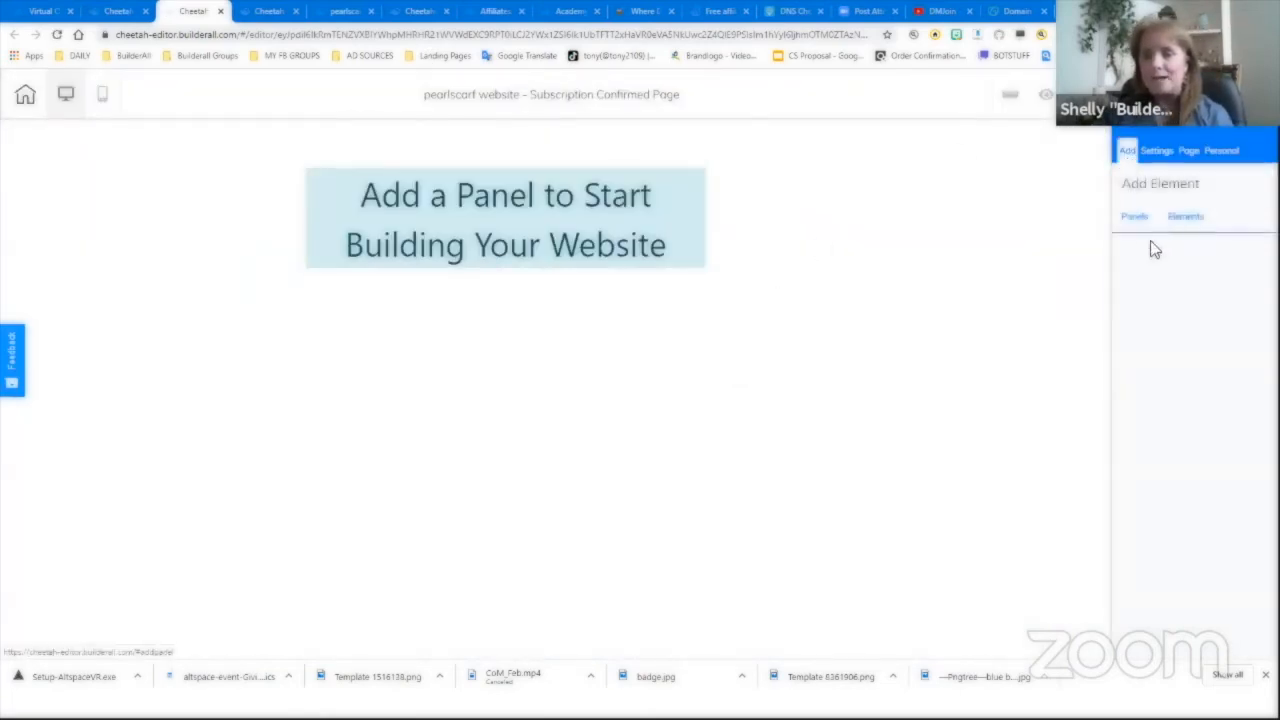
{"action": "left_click", "coordinate": [1145, 228]}
{"action": "scroll", "coordinate": [1189, 485], "scroll_direction": "down", "scroll_amount": 3}
{"action": "scroll", "coordinate": [1189, 490], "scroll_direction": "down", "scroll_amount": 3}
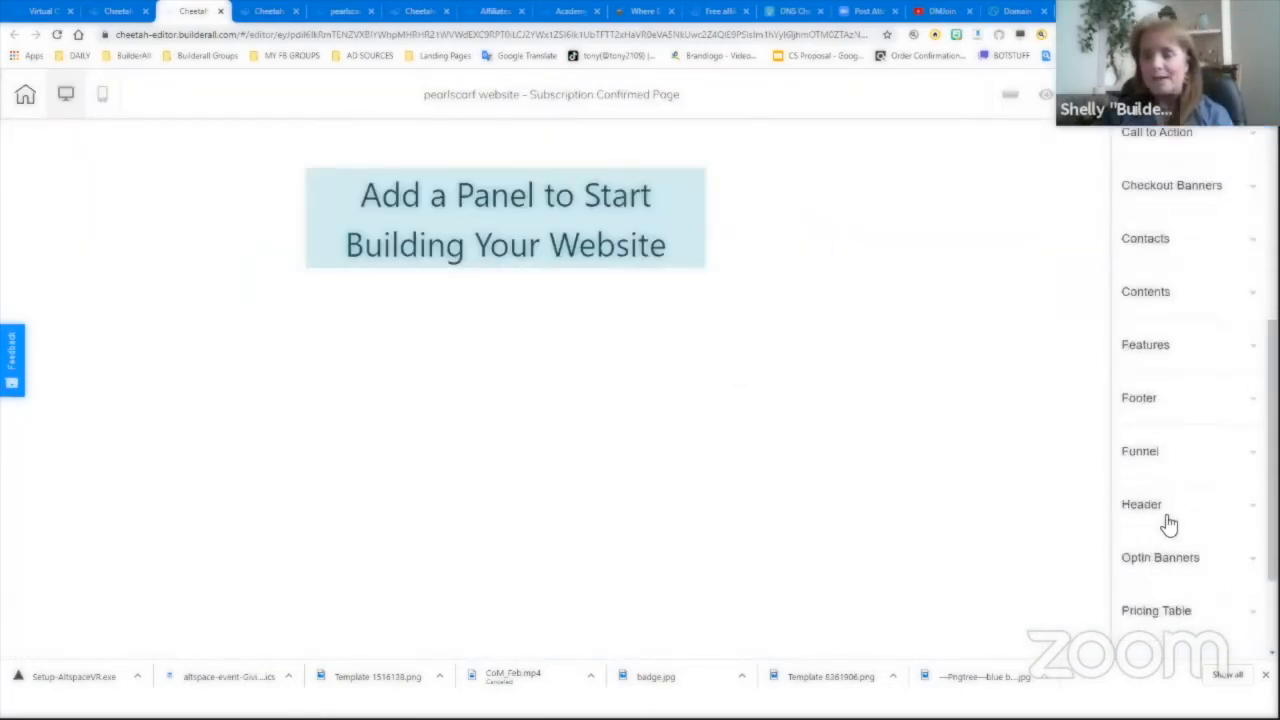
{"action": "left_click", "coordinate": [1175, 495]}
{"action": "scroll", "coordinate": [1180, 515], "scroll_direction": "down", "scroll_amount": 10}
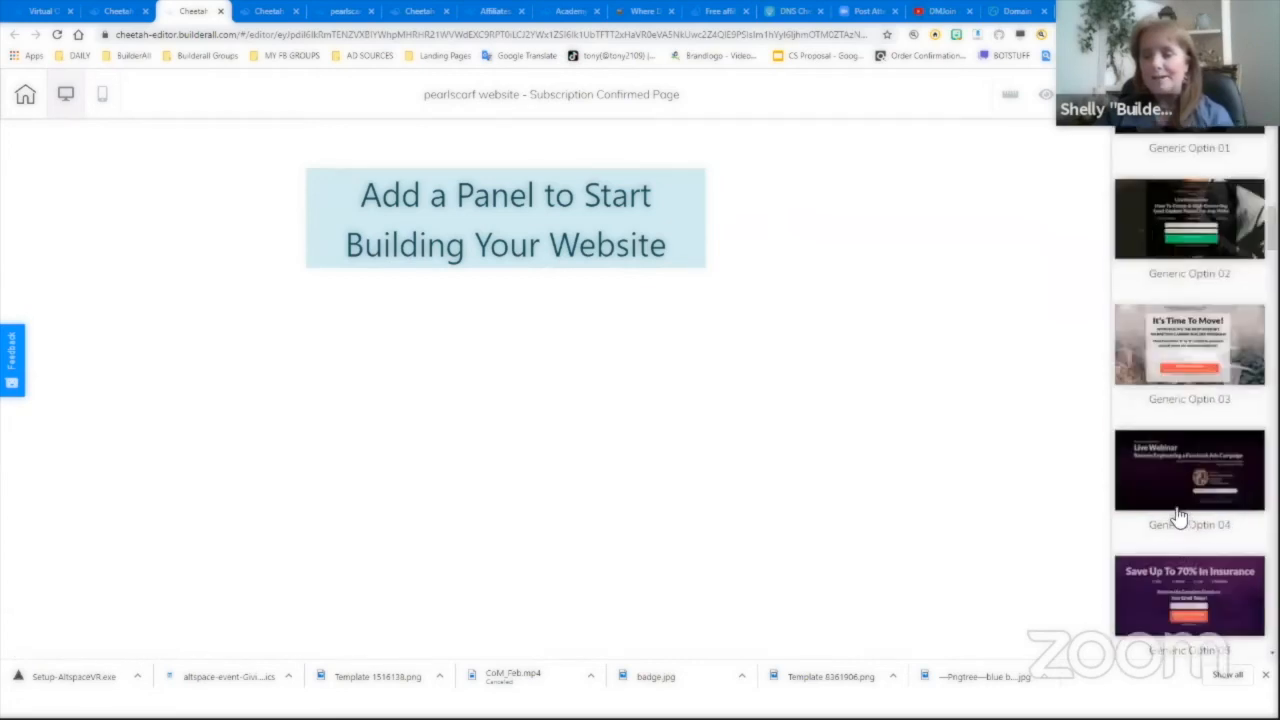
{"action": "scroll", "coordinate": [1193, 514], "scroll_direction": "down", "scroll_amount": 5}
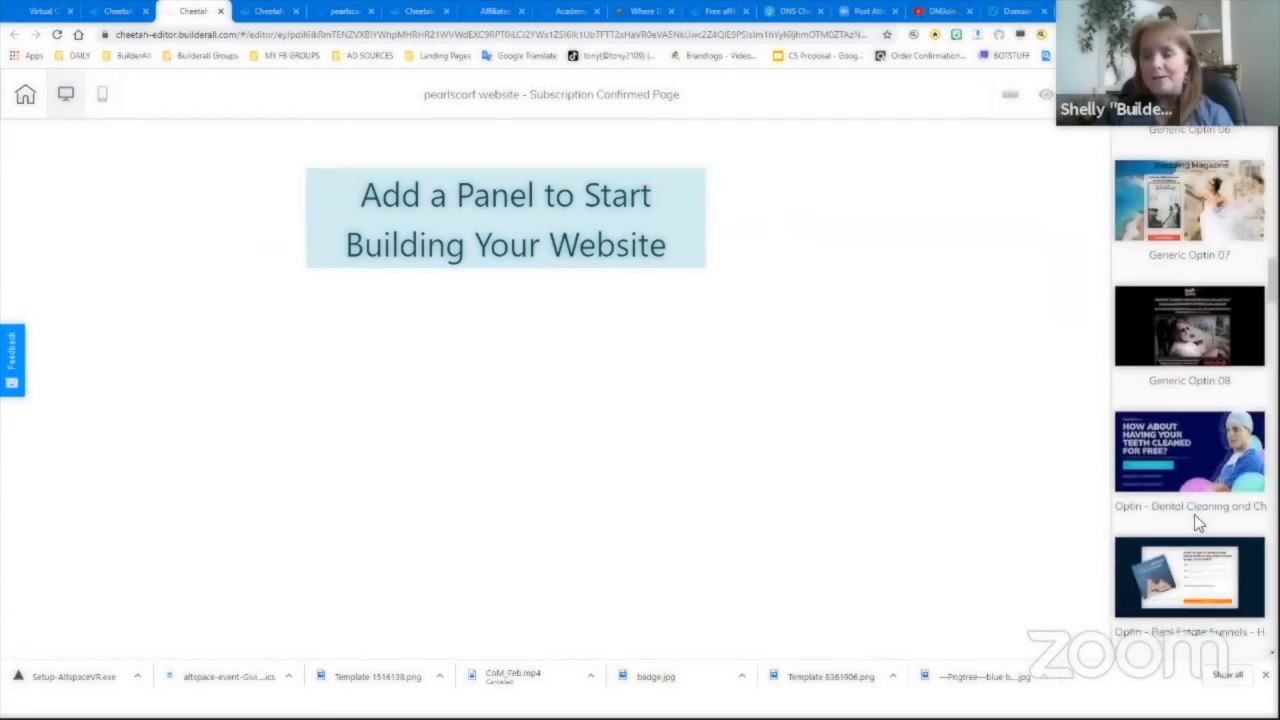
{"action": "left_click_drag", "start_coordinate": [535, 507], "coordinate": [504, 454]}
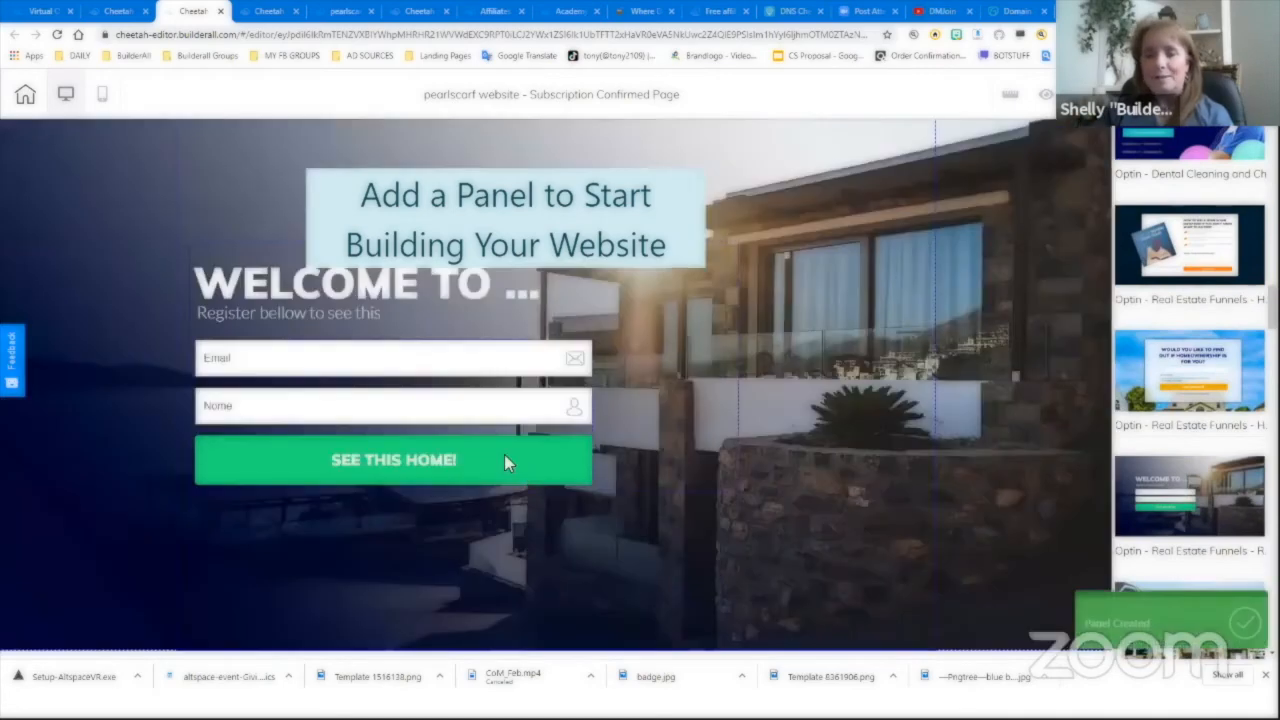
- Delete the banner's signup form and change the headline to 'Congratulations!'
{"action": "left_click", "coordinate": [506, 442]}
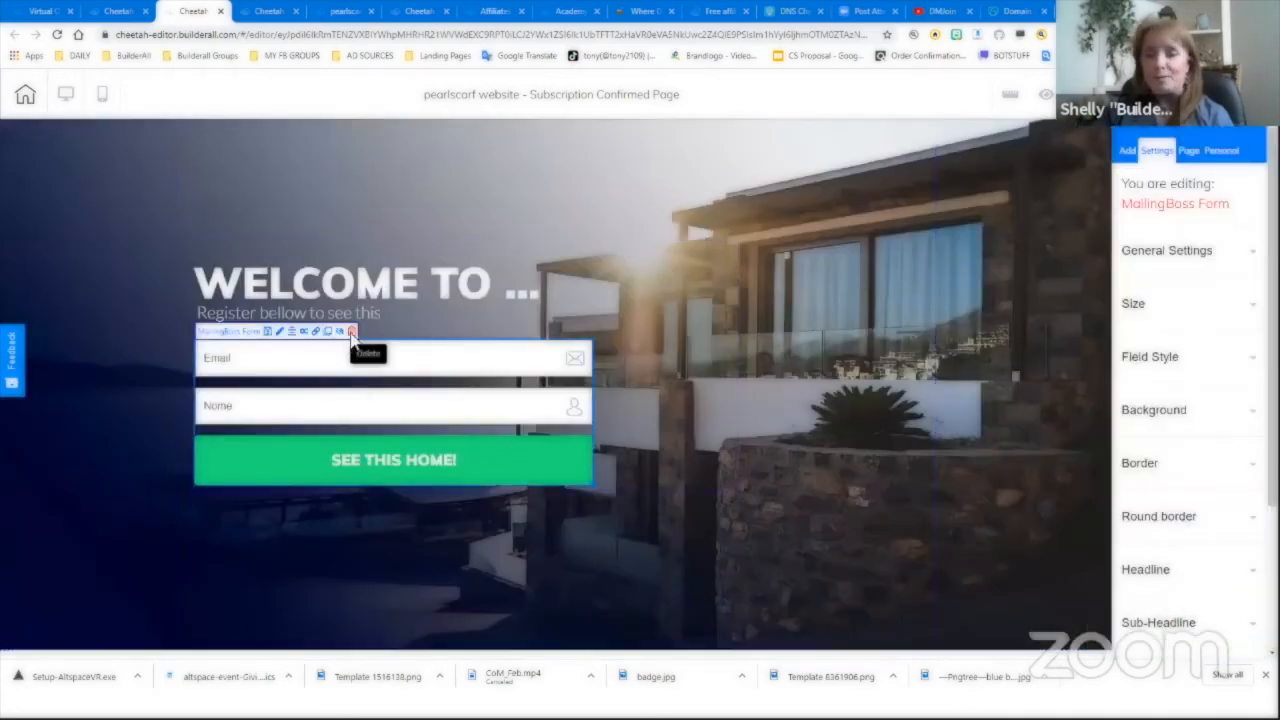
{"action": "left_click", "coordinate": [352, 331]}
{"action": "left_click", "coordinate": [690, 378]}
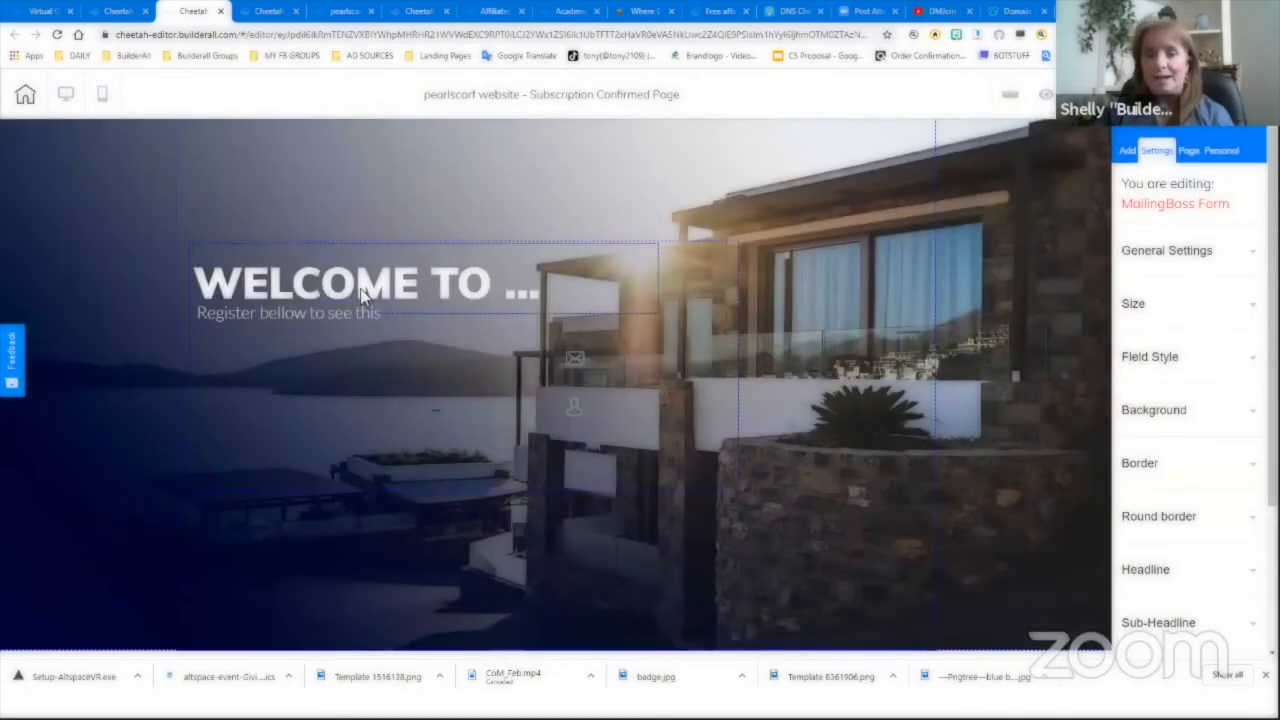
{"action": "double_click", "coordinate": [365, 289]}
{"action": "type", "text": "Congr"}
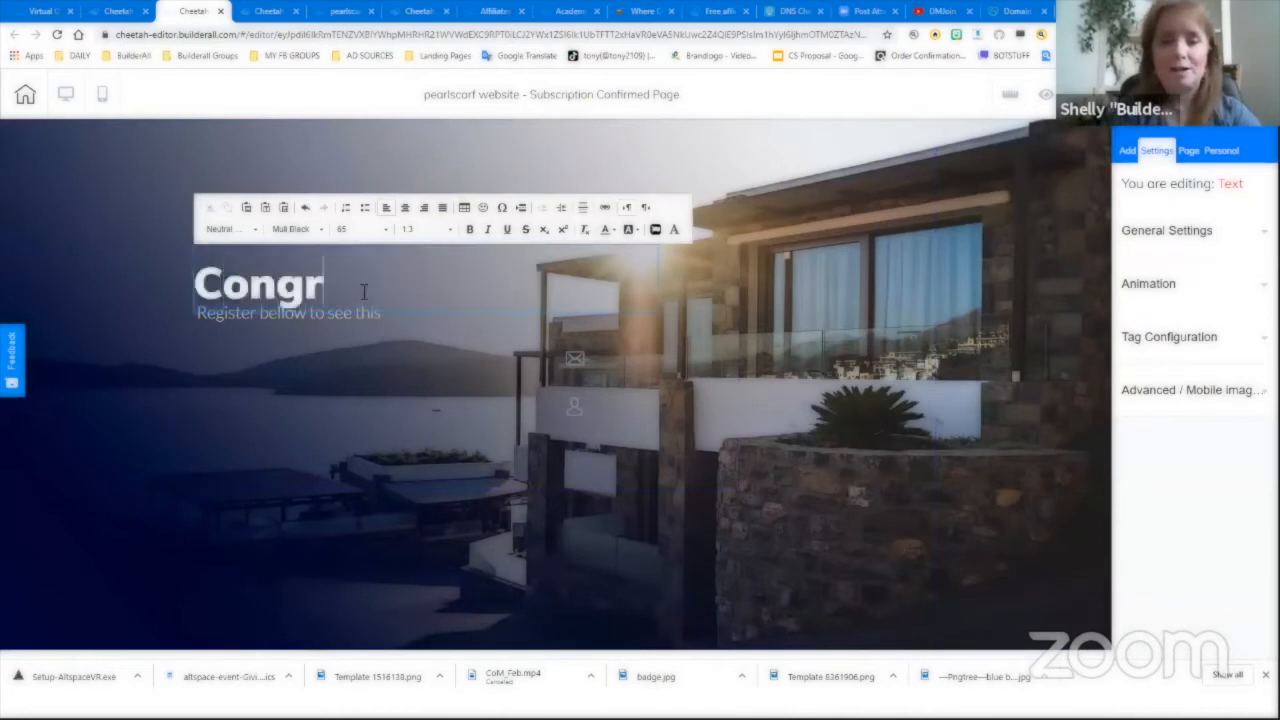
{"action": "type", "text": "atulations"}
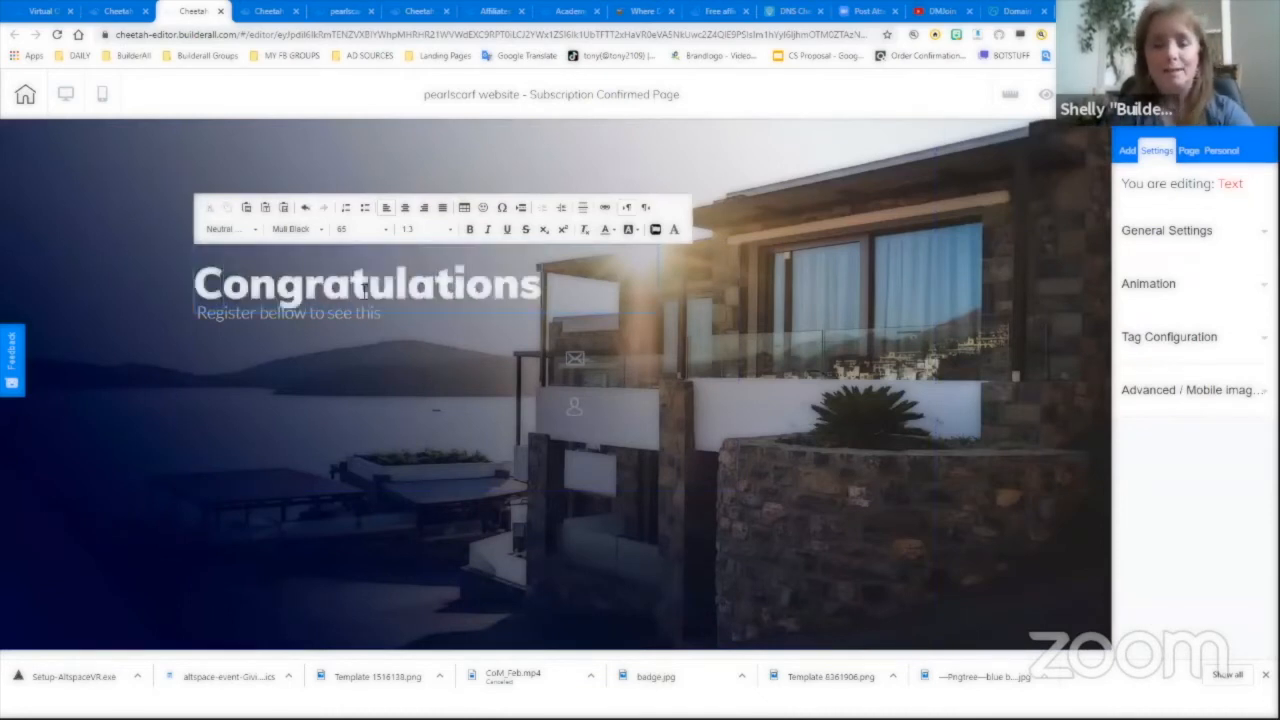
{"action": "type", "text": "!"}
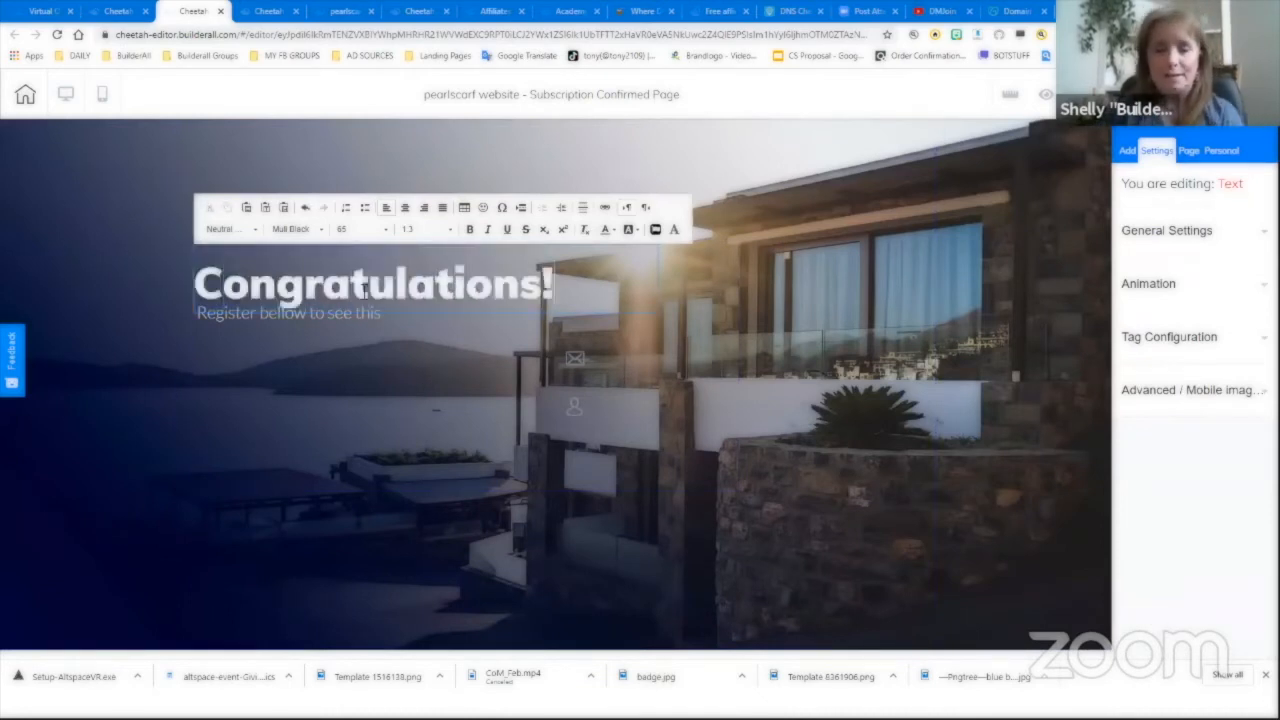
{"action": "left_click", "coordinate": [318, 331]}
- Rewrite the subtitle as a newsletter confirmation promising the first email in about 2 hours, and widen it
{"action": "double_click", "coordinate": [252, 330]}
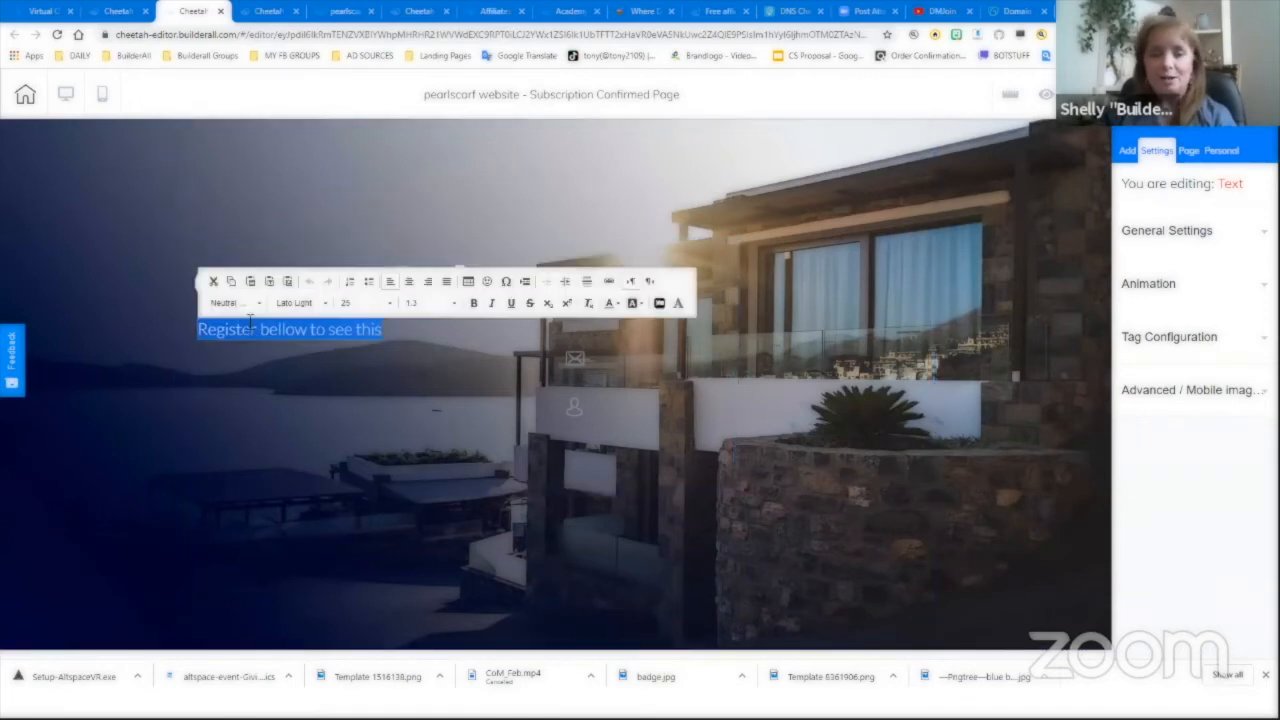
{"action": "type", "text": "You al"}
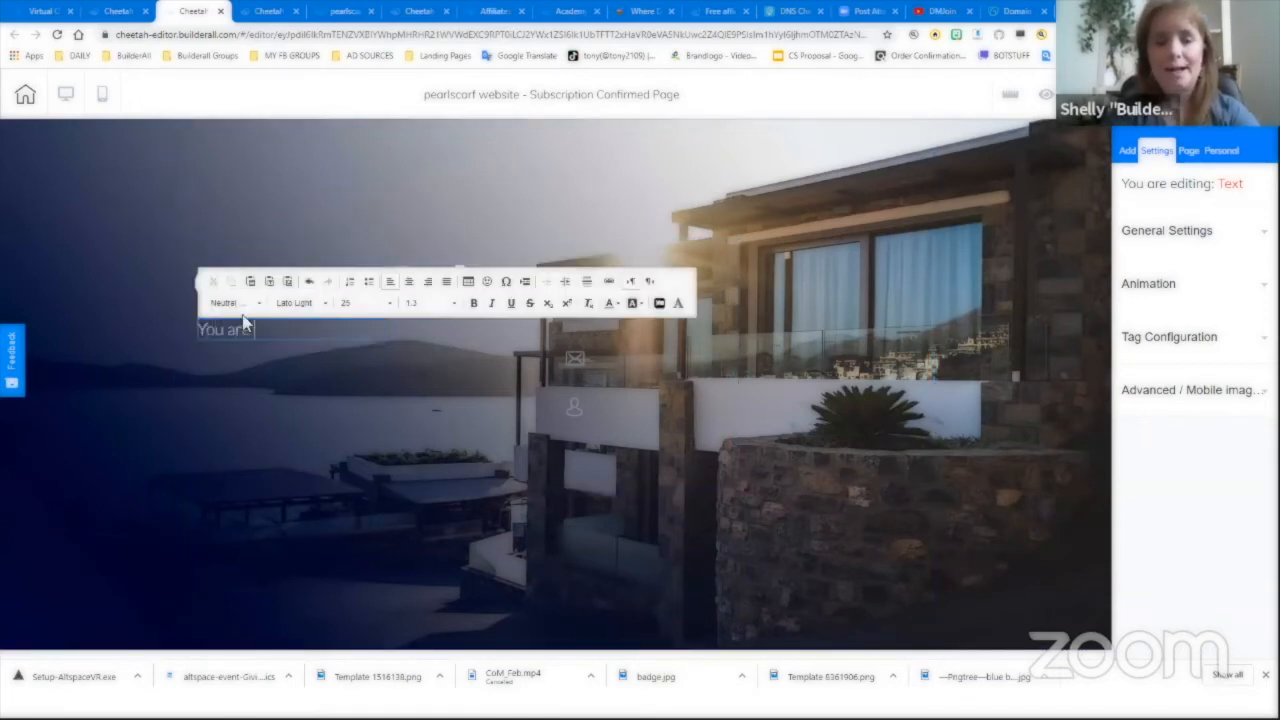
{"action": "type", "text": "and a part of our newsletter list."}
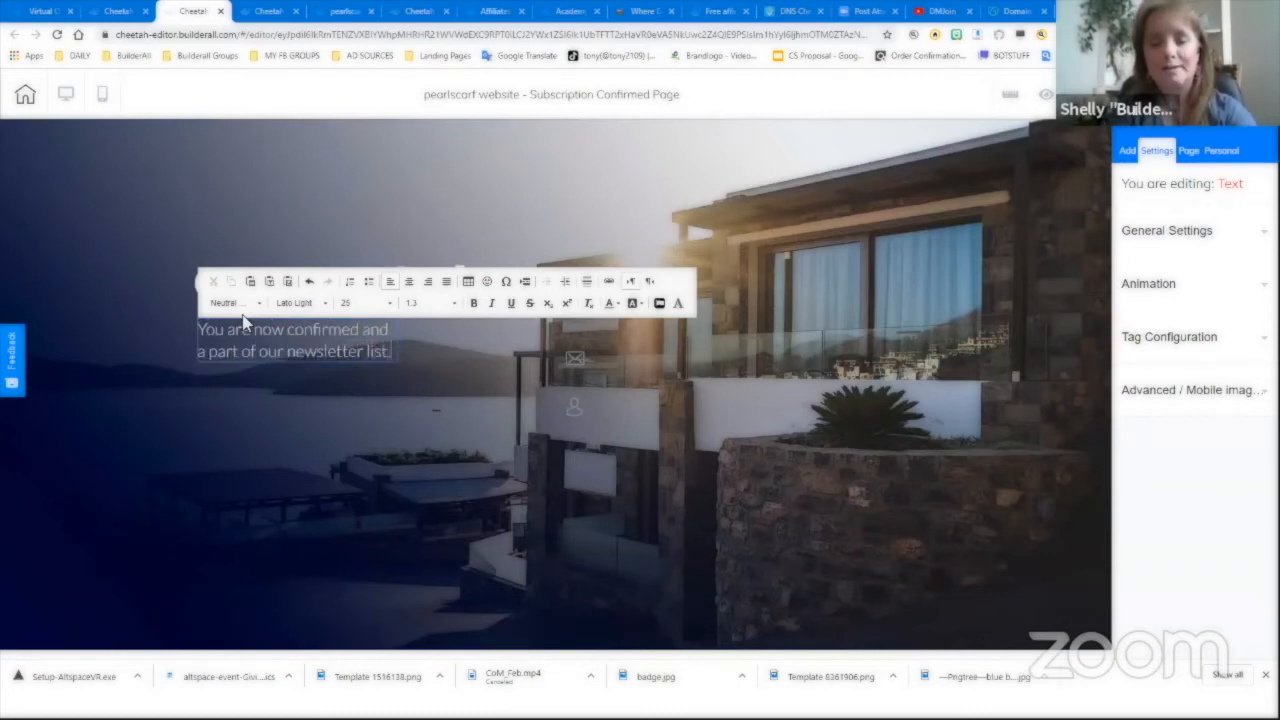
{"action": "key", "text": "Return"}
{"action": "type", "text": "Expect to "}
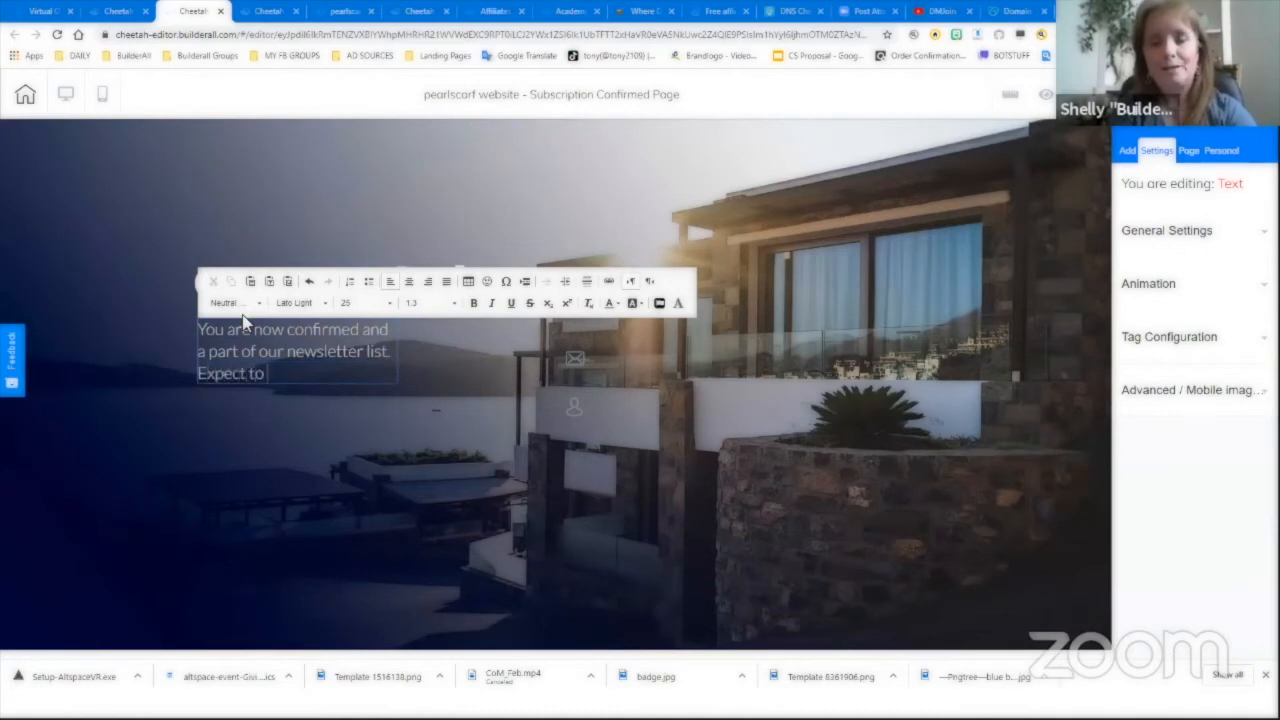
{"action": "type", "text": "get your first email "}
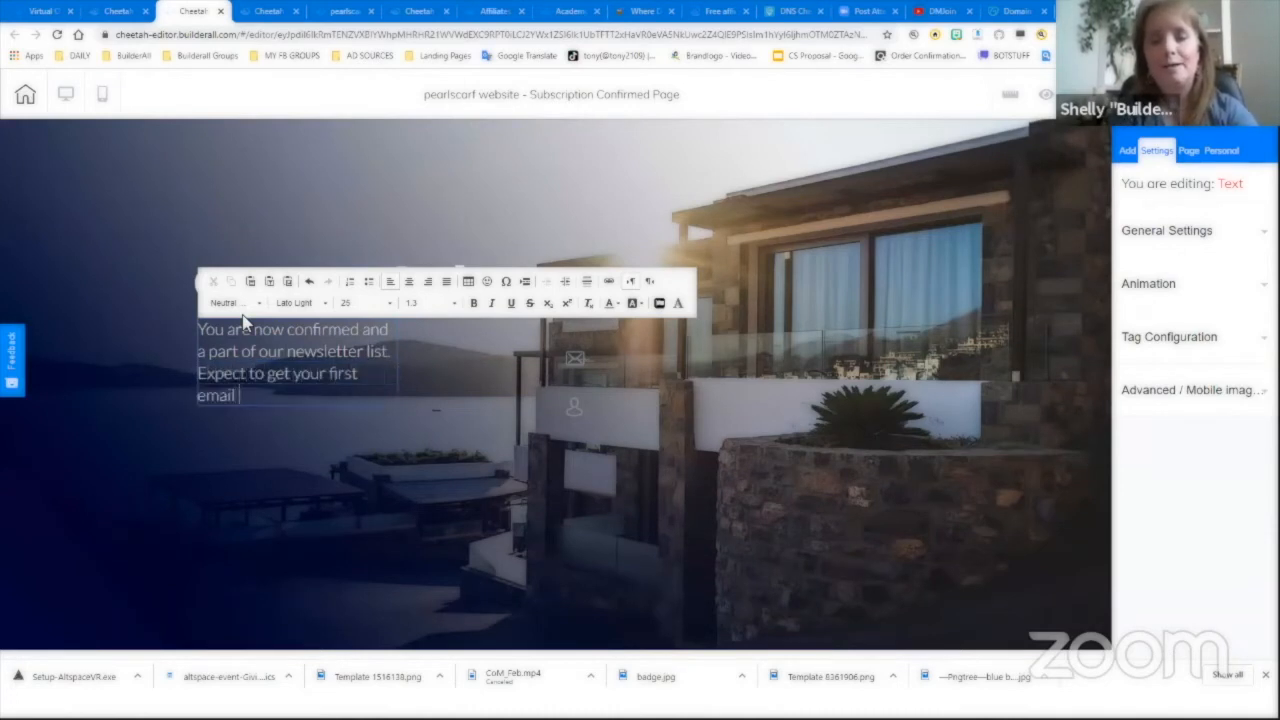
{"action": "type", "text": "from us in about 2"}
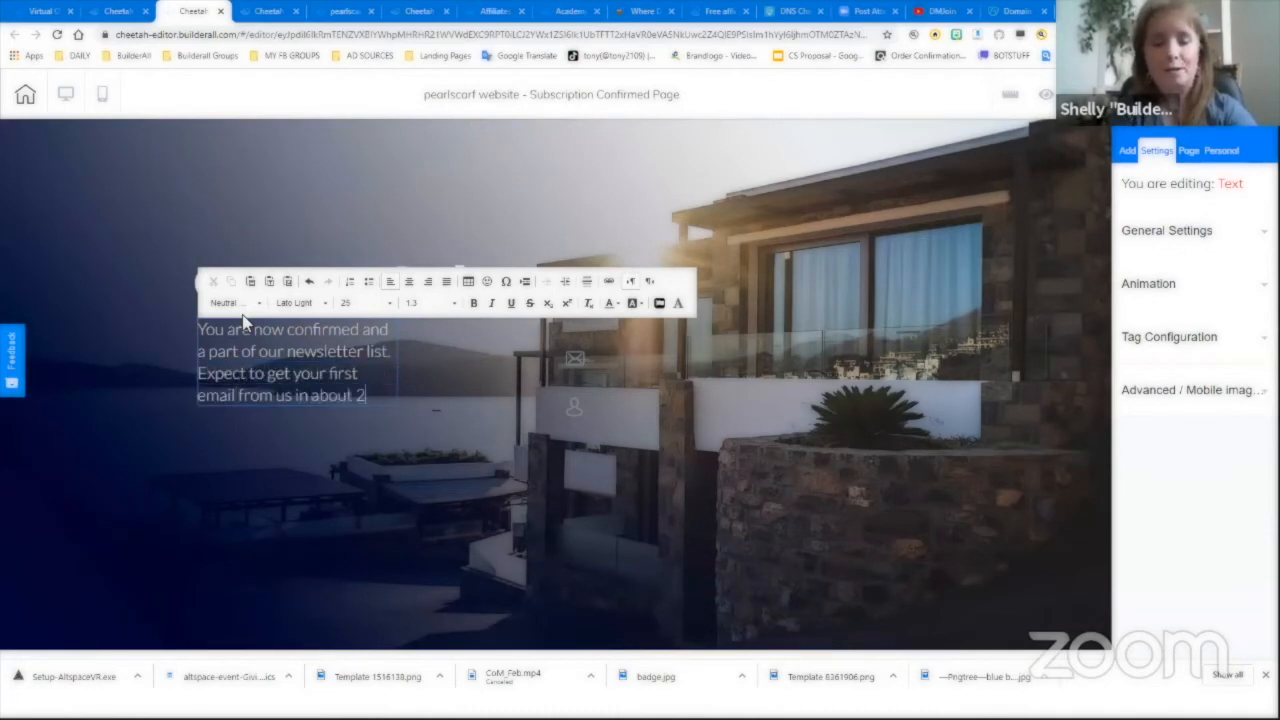
{"action": "type", "text": " hours."}
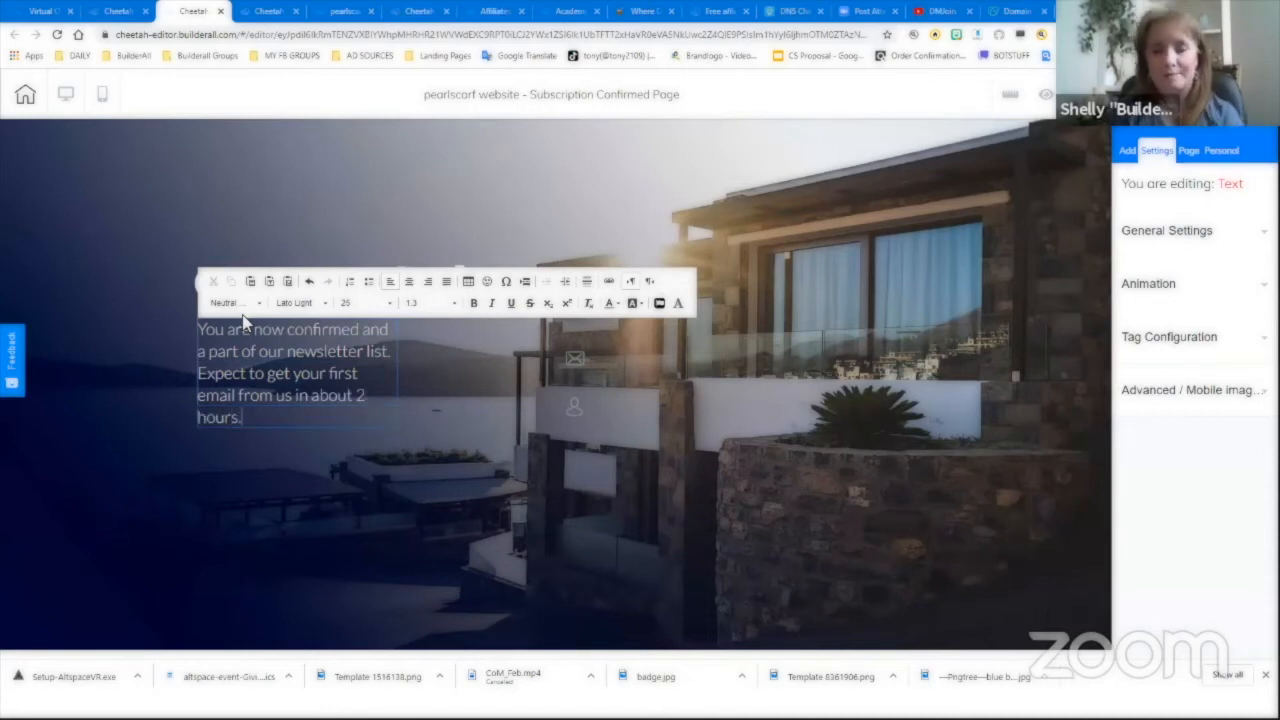
{"action": "left_click", "coordinate": [466, 346]}
{"action": "left_click_drag", "start_coordinate": [397, 432], "coordinate": [546, 406]}
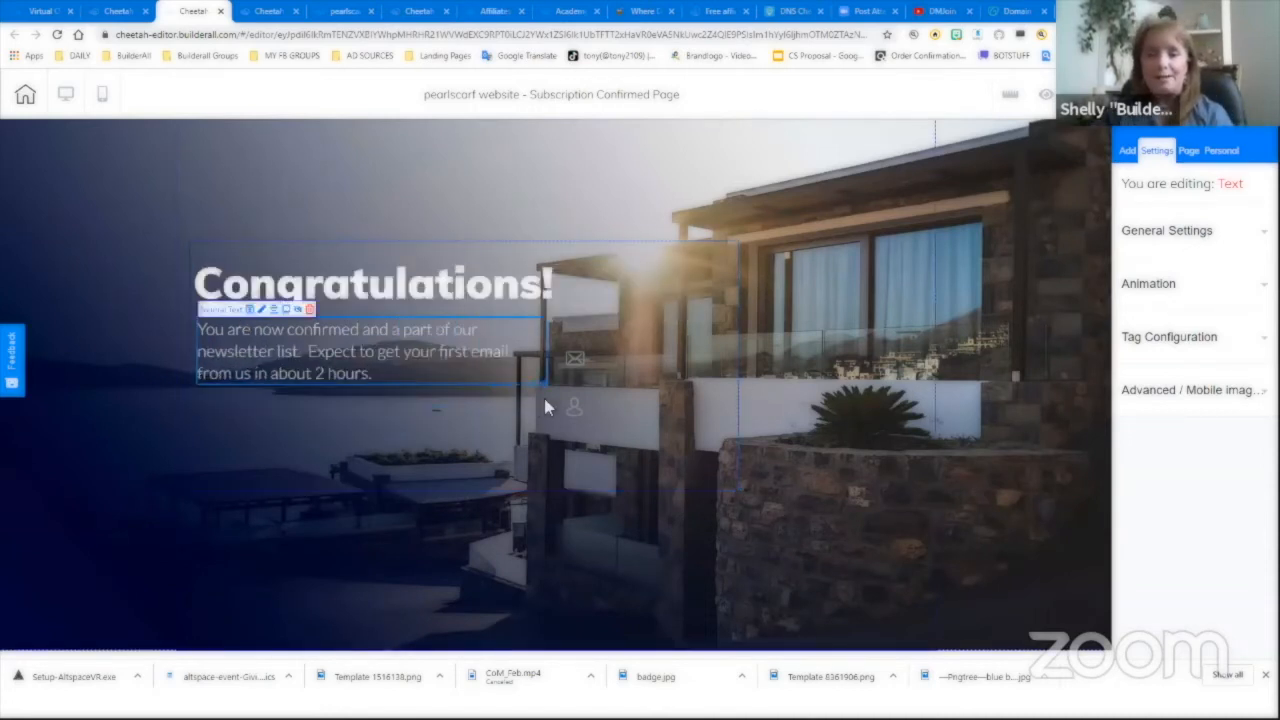
{"action": "left_click", "coordinate": [583, 364]}
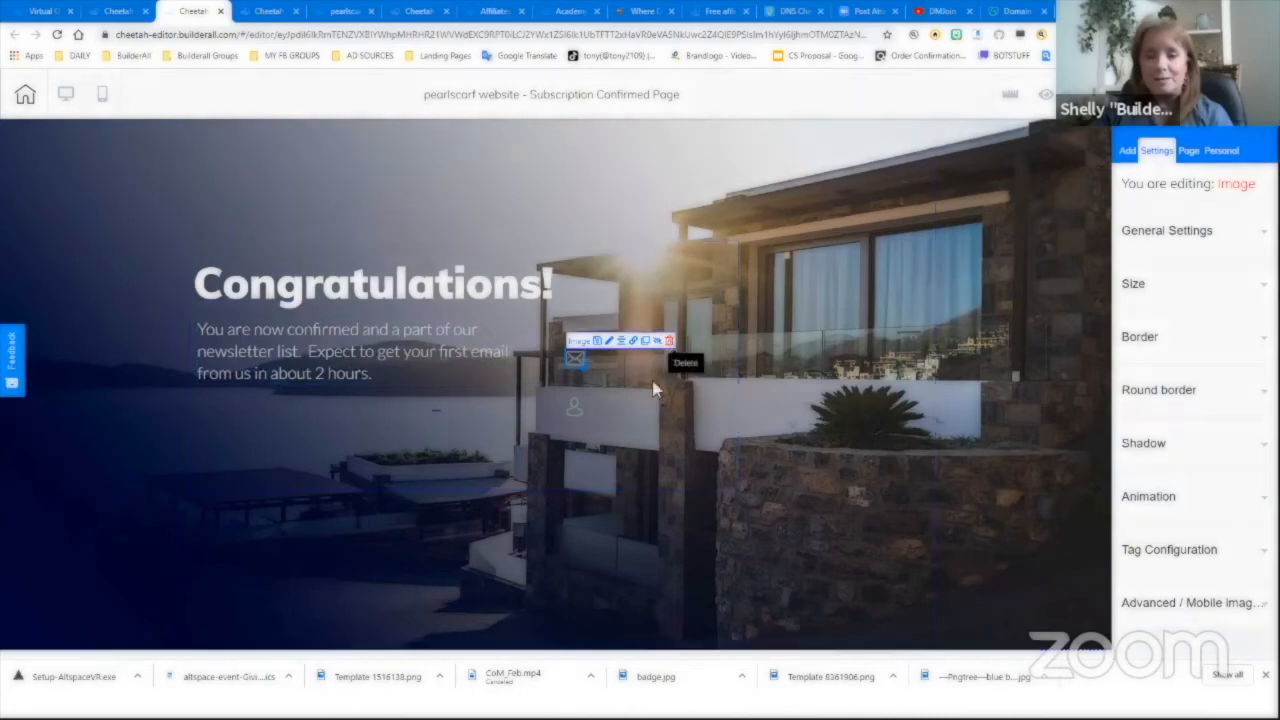
- Delete the leftover envelope and person icons from the banner, then start publishing the site
{"action": "left_click", "coordinate": [668, 341]}
{"action": "left_click", "coordinate": [701, 387]}
{"action": "left_click", "coordinate": [574, 411]}
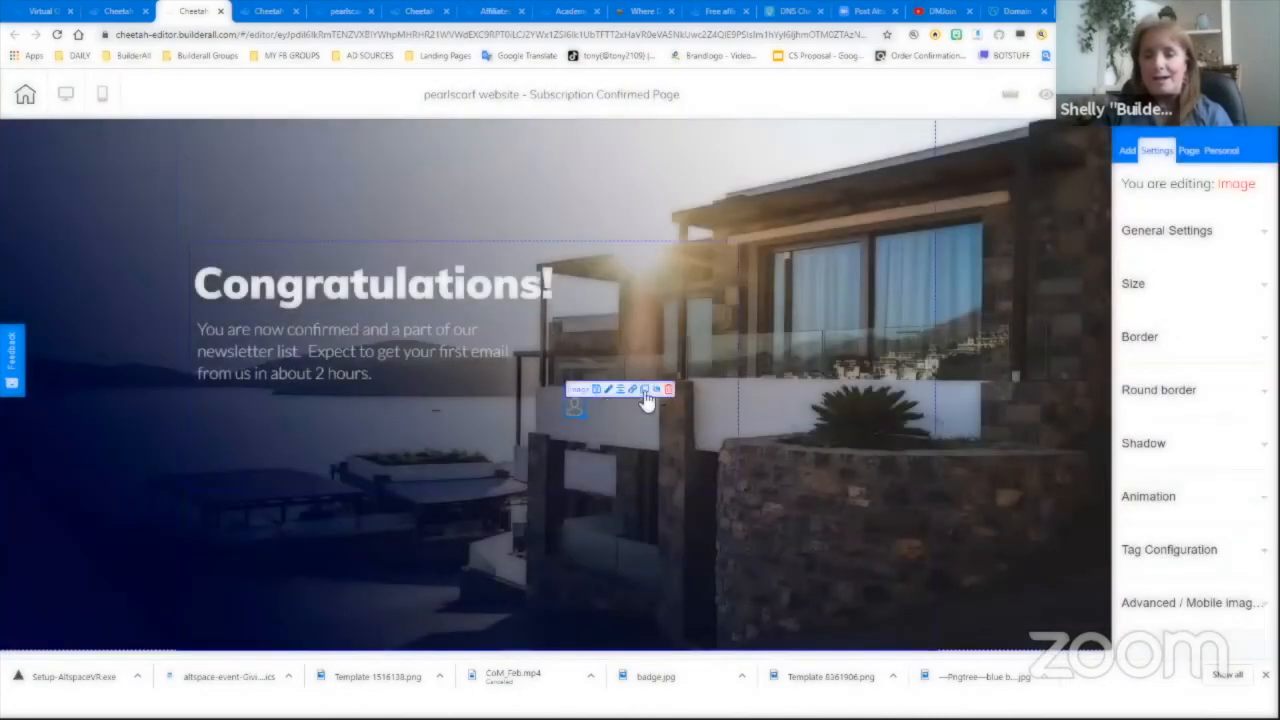
{"action": "left_click", "coordinate": [664, 389]}
{"action": "left_click", "coordinate": [706, 380]}
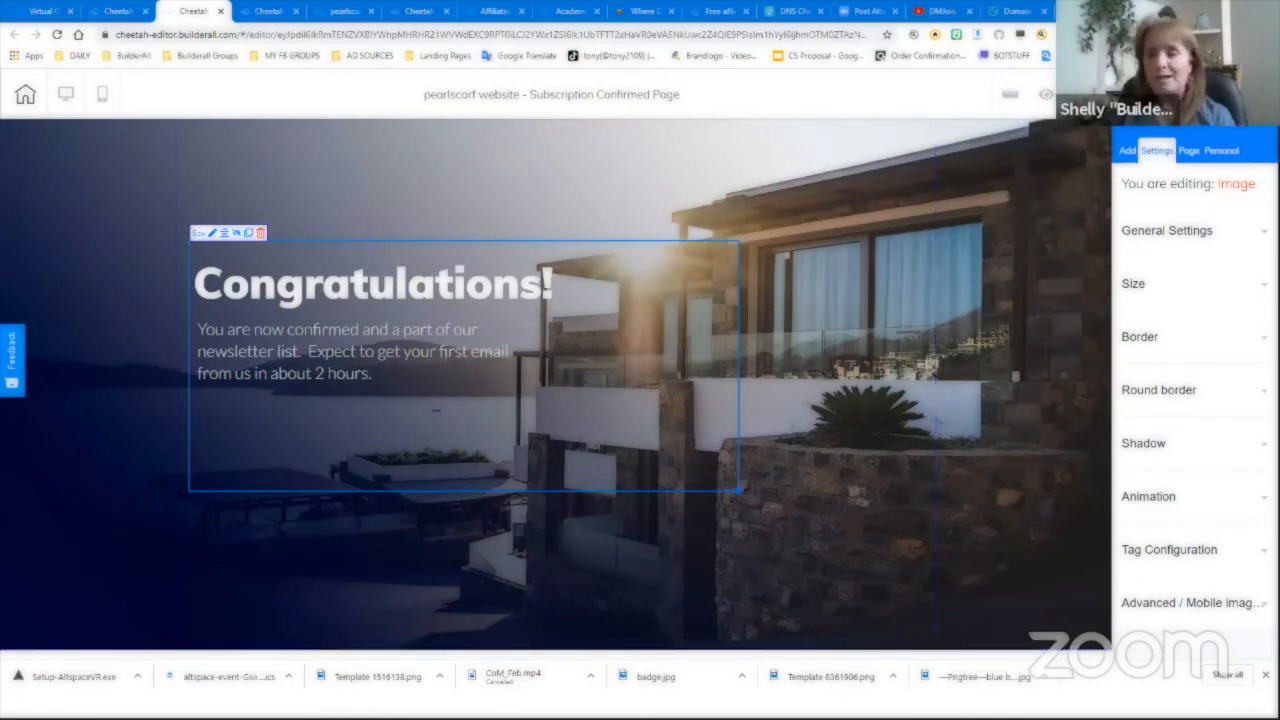
{"action": "left_click", "coordinate": [1200, 97]}
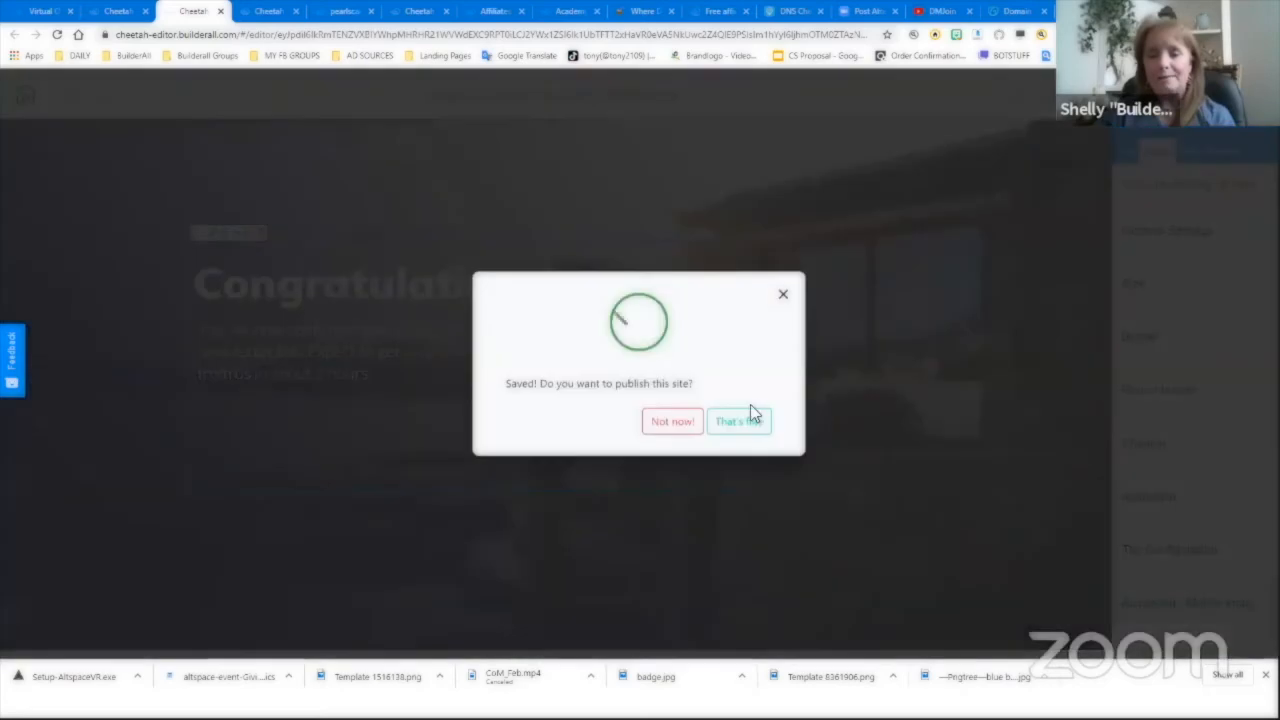
- Republish the pearlscarf site with the Subscription Confirmed Page and close the 'It's Done!' notice
{"action": "left_click", "coordinate": [747, 416]}
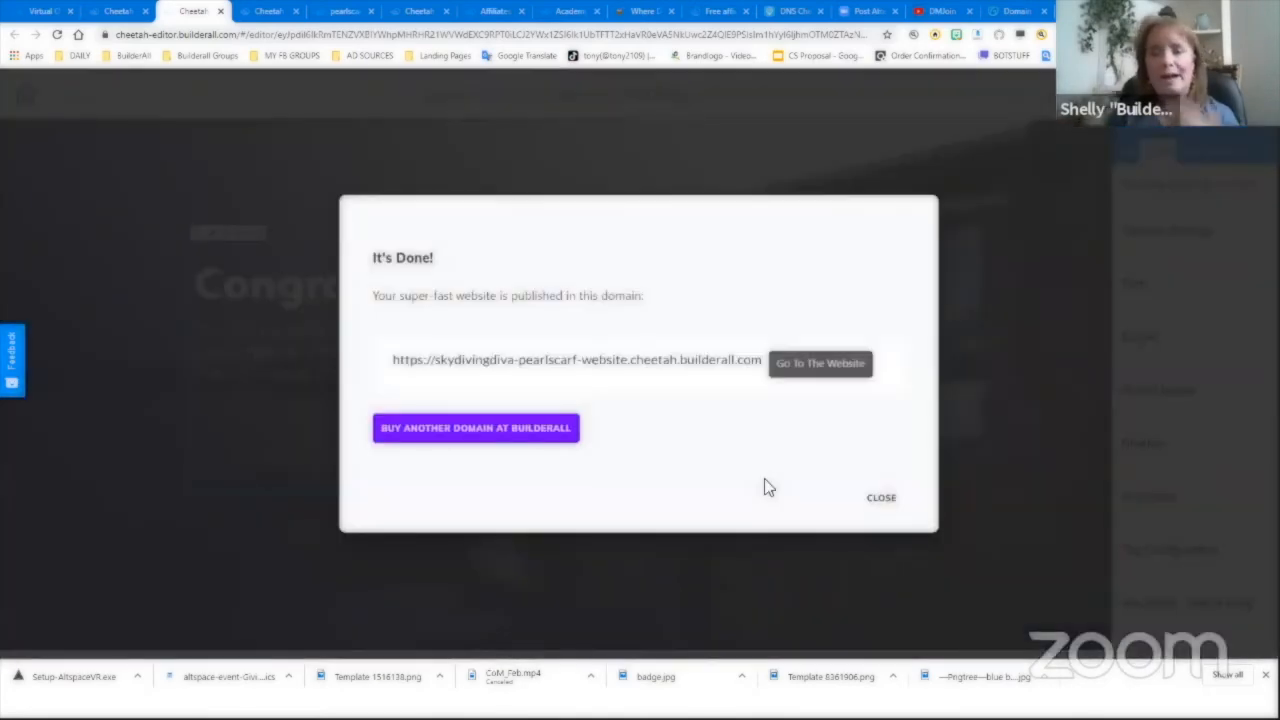
{"action": "left_click", "coordinate": [886, 501]}
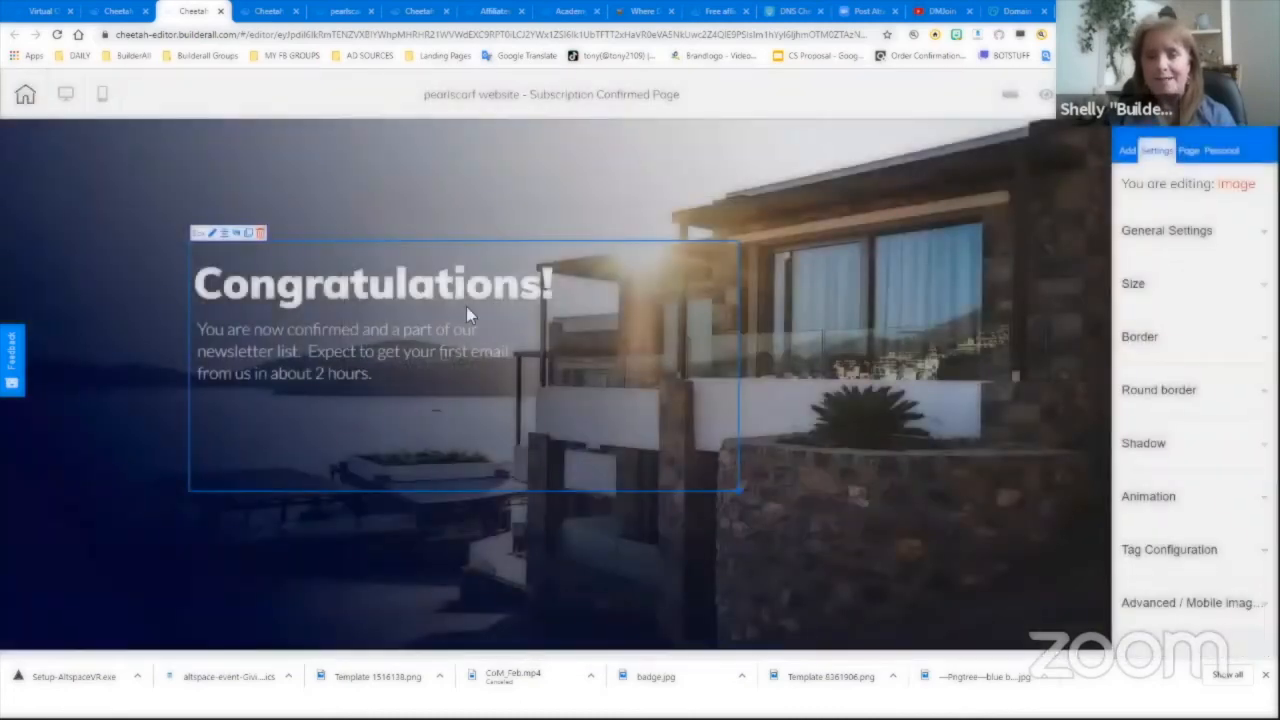
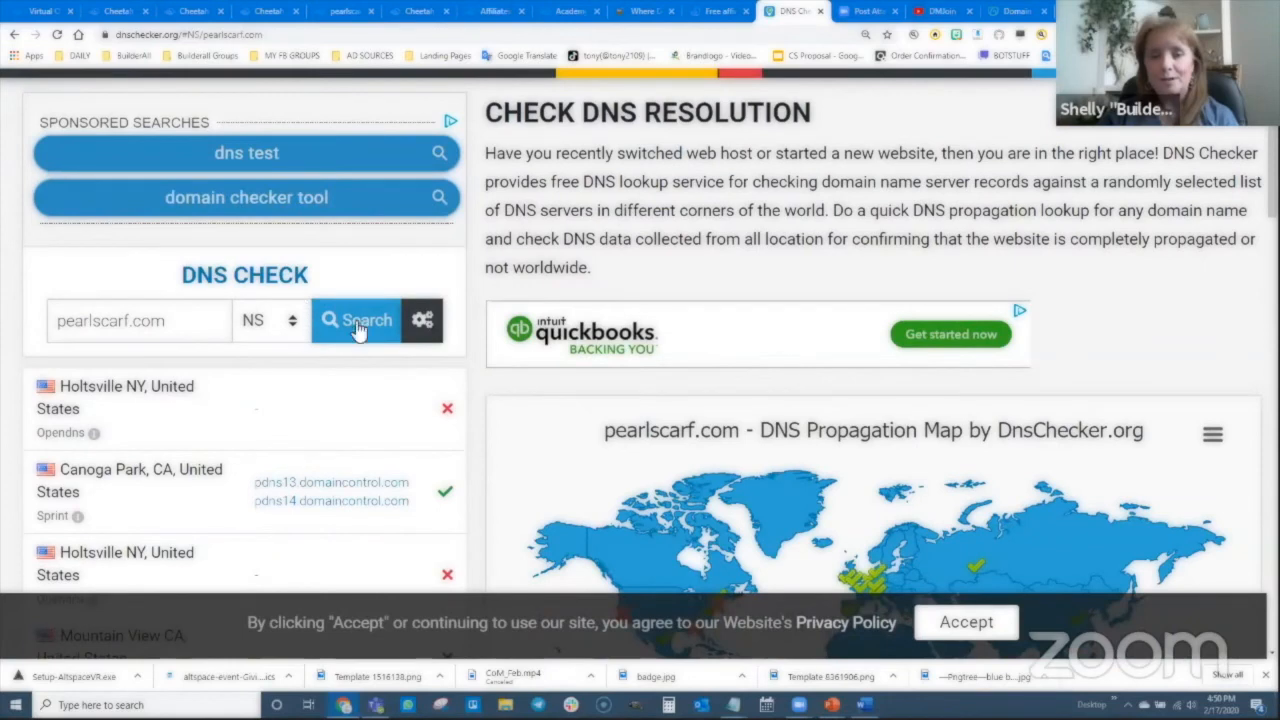
- Rerun the pearlscarf.com nameserver lookup, scan the results, then close that DNS Checker page
{"action": "left_click", "coordinate": [361, 320]}
{"action": "scroll", "coordinate": [512, 454], "scroll_direction": "down", "scroll_amount": 3}
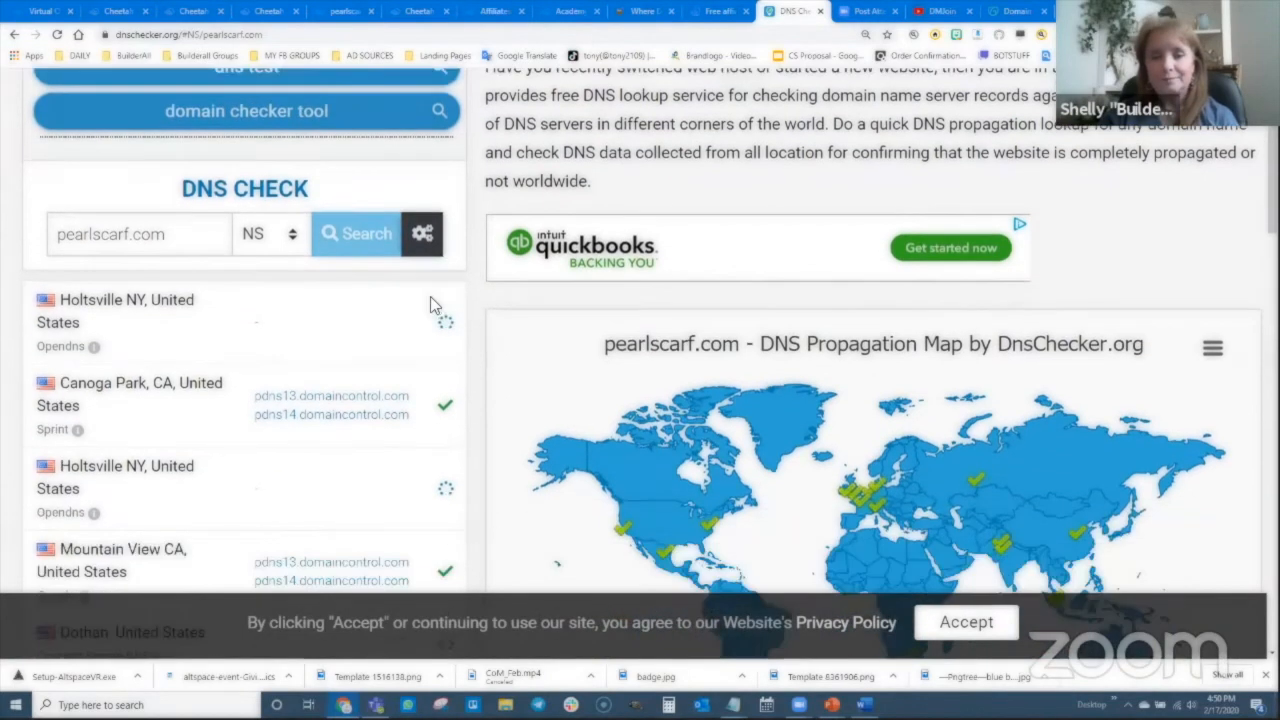
{"action": "scroll", "coordinate": [504, 390], "scroll_direction": "down", "scroll_amount": 2}
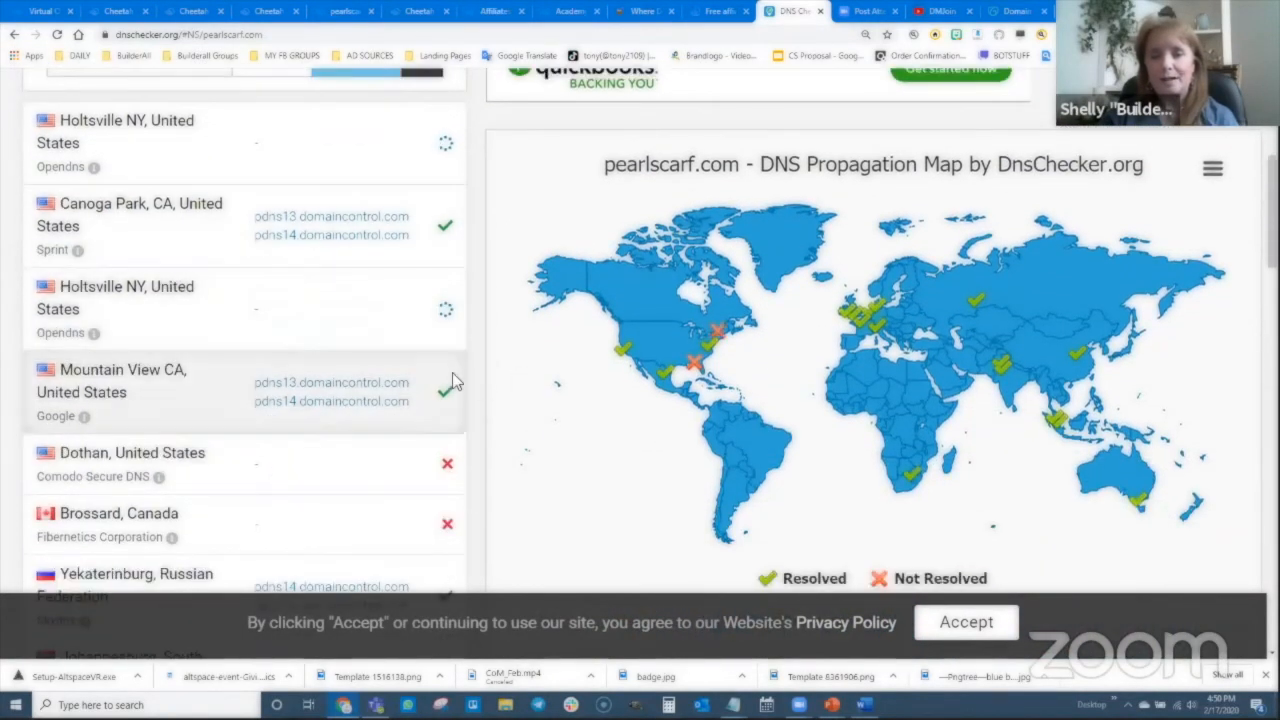
{"action": "scroll", "coordinate": [465, 417], "scroll_direction": "down", "scroll_amount": 2}
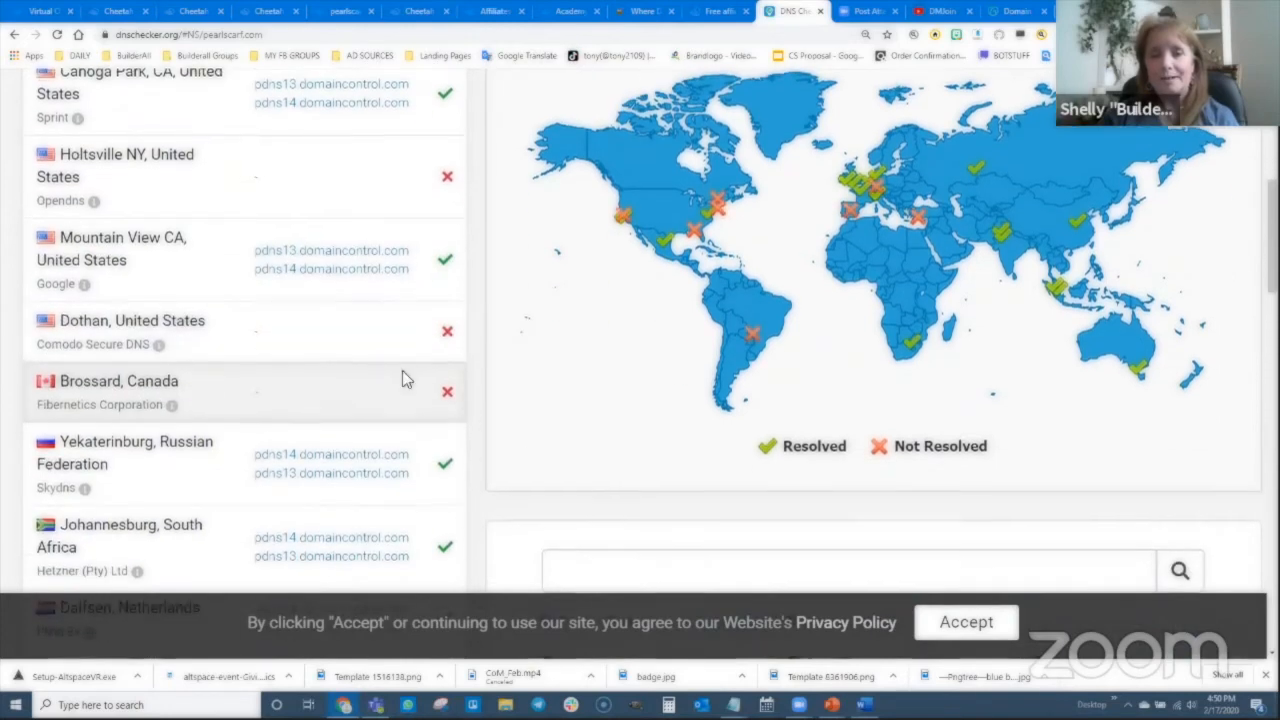
{"action": "scroll", "coordinate": [404, 360], "scroll_direction": "up", "scroll_amount": 6}
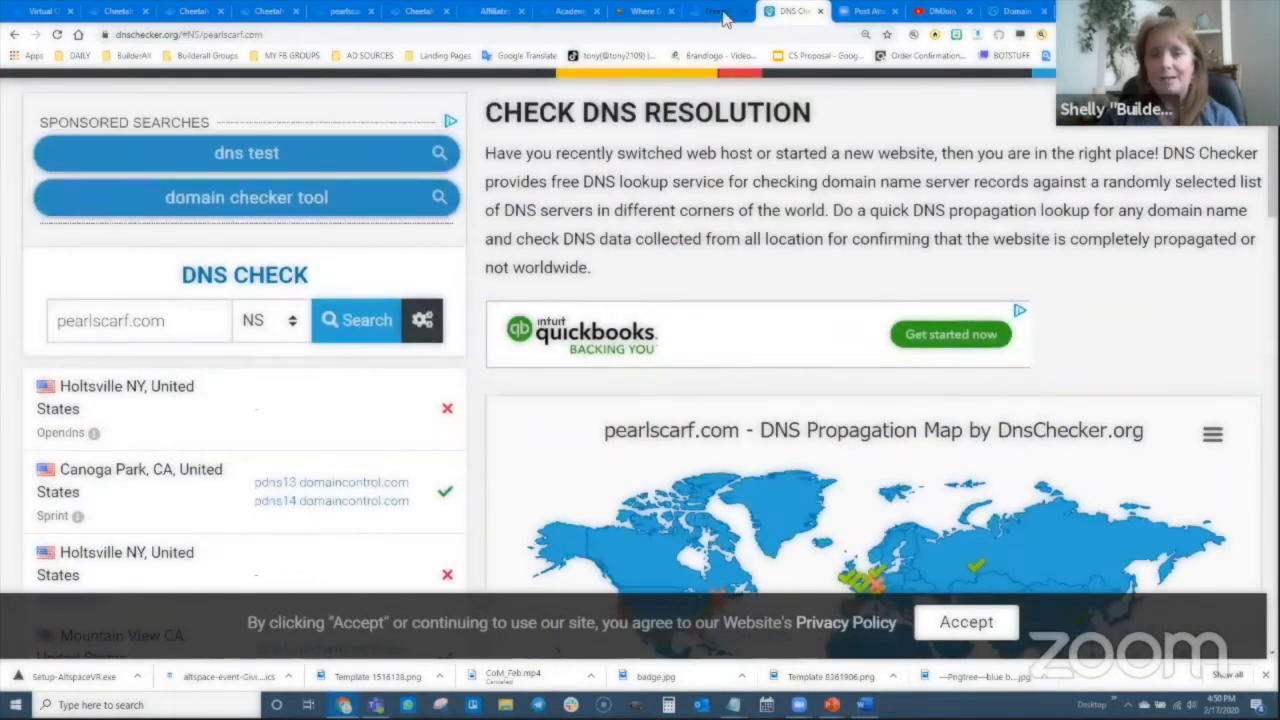
{"action": "left_click", "coordinate": [820, 11]}
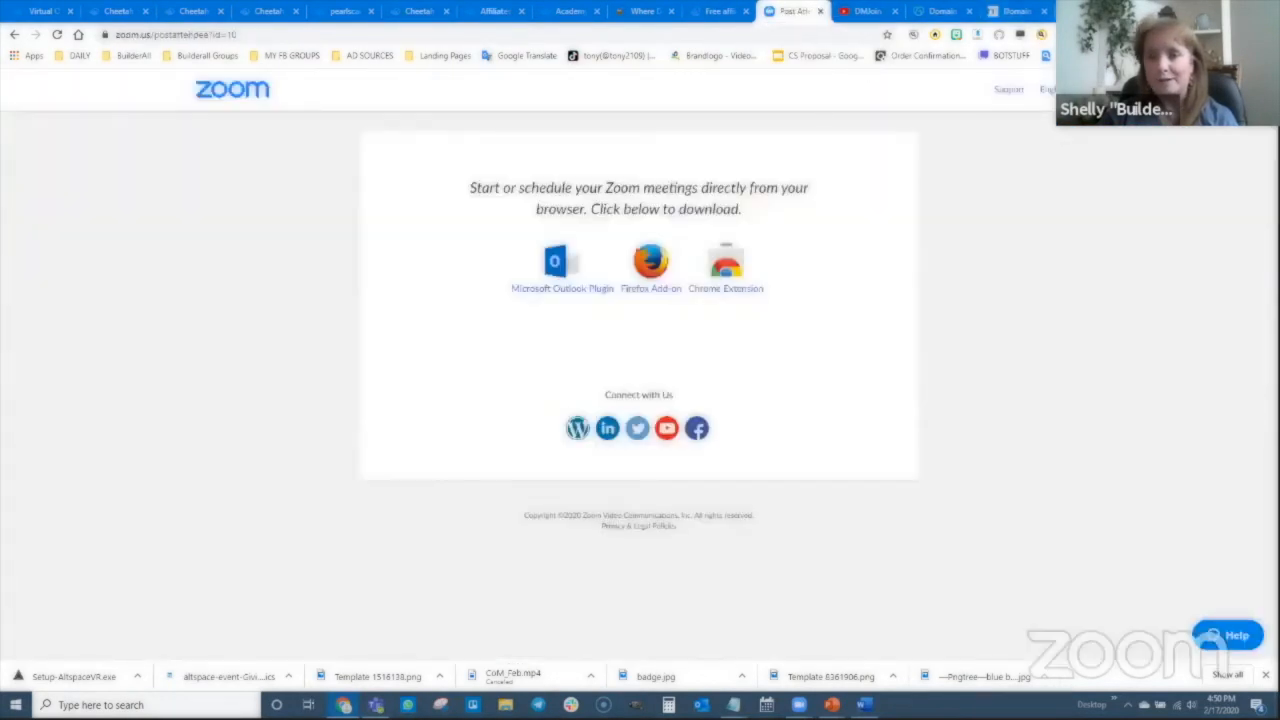
{"action": "left_click", "coordinate": [1020, 12]}
- Reload dnschecker.org and run an NS lookup for pearlscarf.com, reviewing locations showing domaincontrol nameservers
{"action": "left_click", "coordinate": [368, 36]}
{"action": "type", "text": "dnschecker.org"}
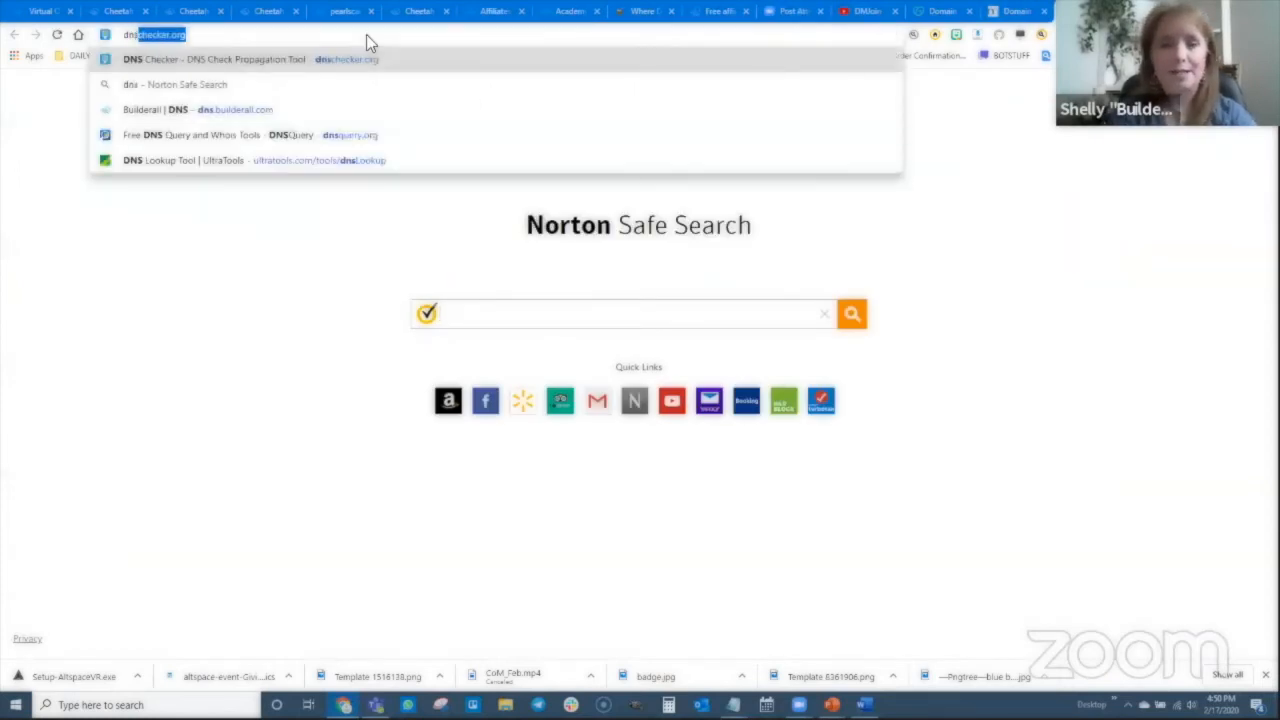
{"action": "key", "text": "Return"}
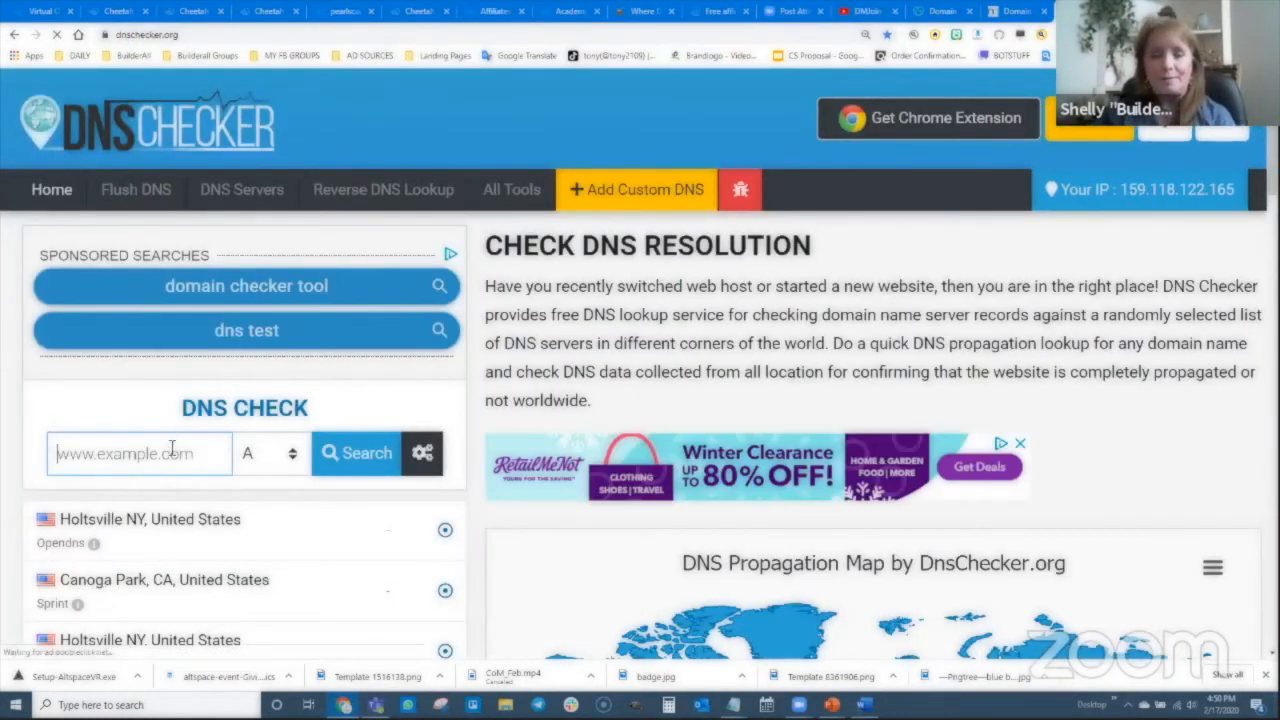
{"action": "left_click", "coordinate": [172, 452]}
{"action": "type", "text": "pearlscarf.com"}
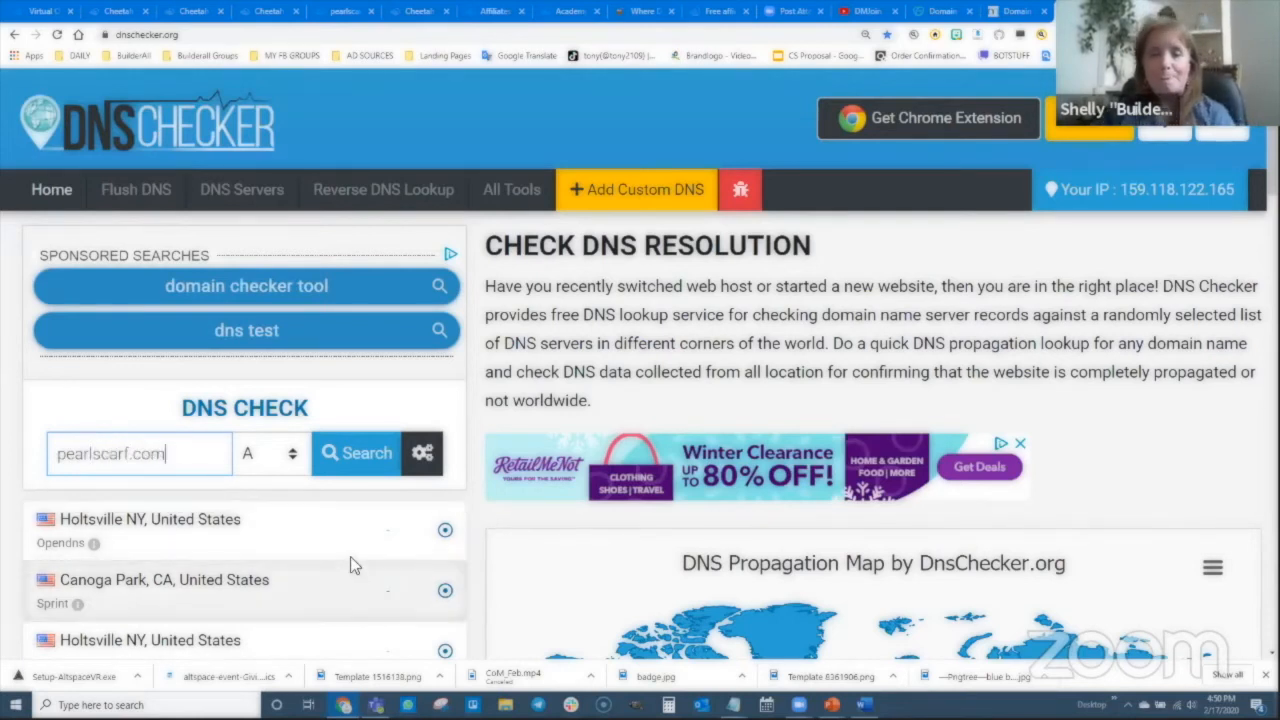
{"action": "left_click", "coordinate": [282, 455]}
{"action": "left_click", "coordinate": [276, 570]}
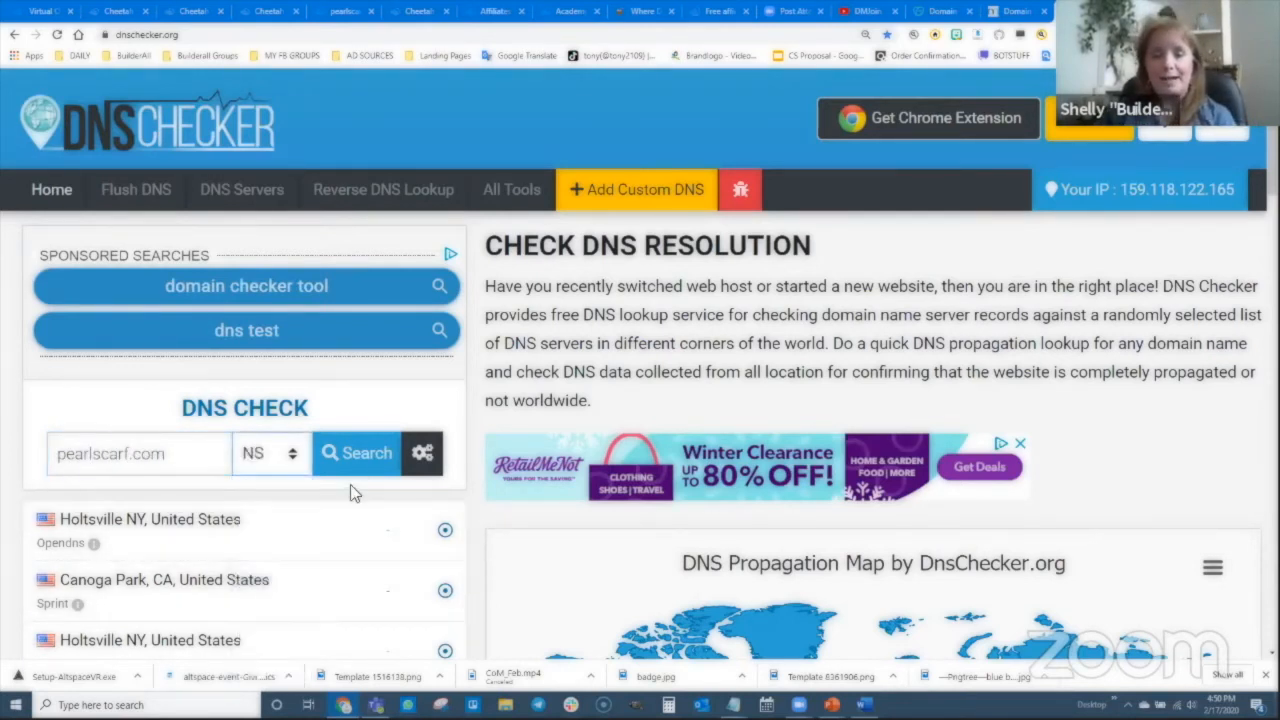
{"action": "left_click", "coordinate": [357, 455]}
{"action": "scroll", "coordinate": [578, 484], "scroll_direction": "down", "scroll_amount": 3}
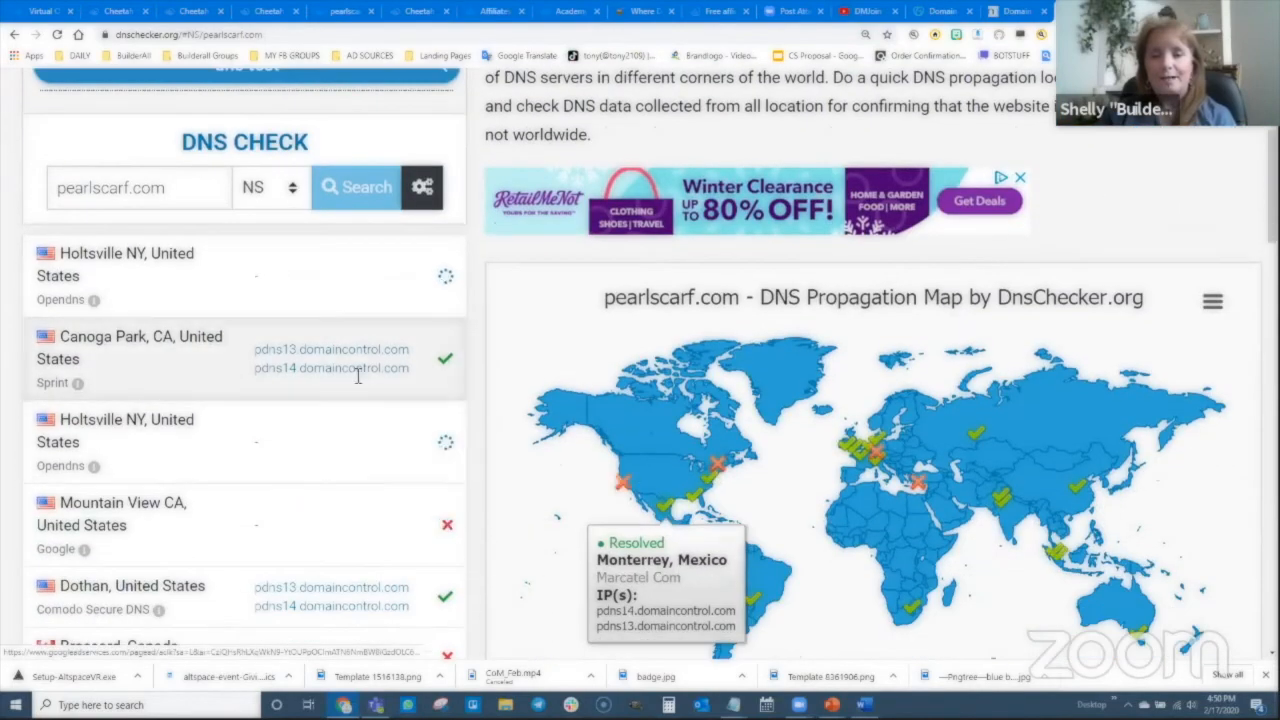
{"action": "scroll", "coordinate": [343, 497], "scroll_direction": "down", "scroll_amount": 4}
{"action": "scroll", "coordinate": [327, 519], "scroll_direction": "down", "scroll_amount": 5}
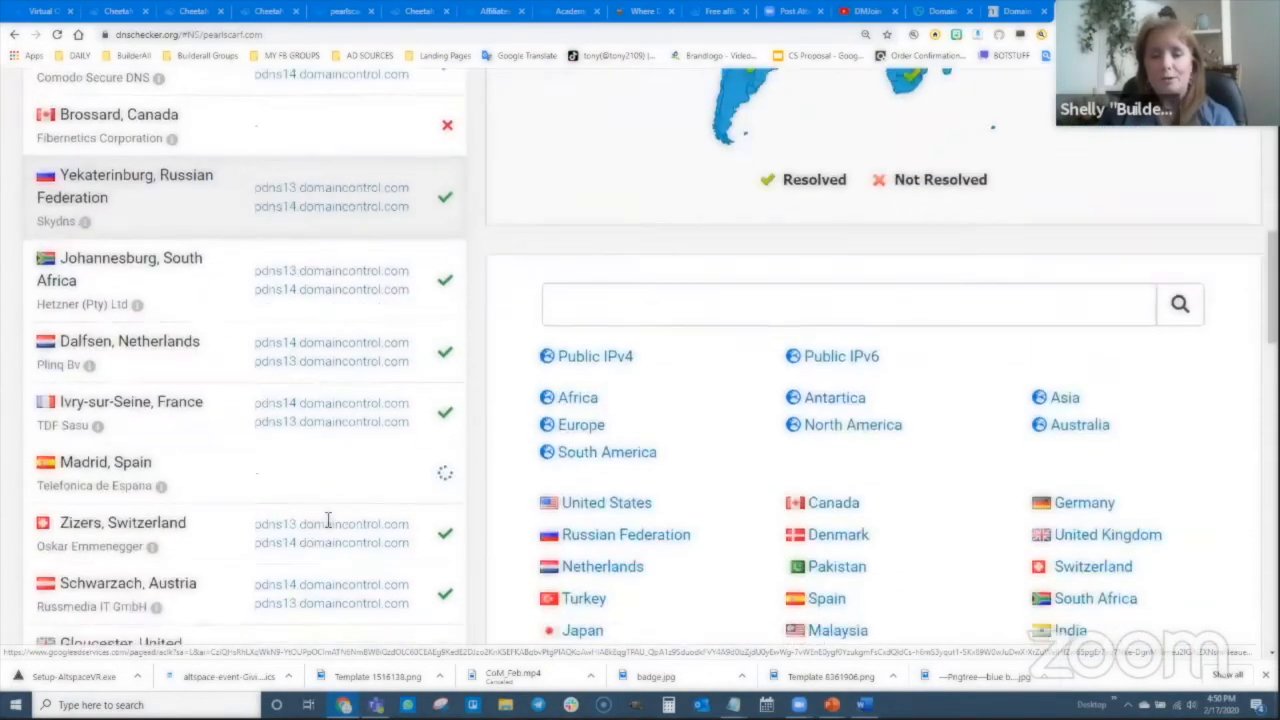
{"action": "scroll", "coordinate": [324, 516], "scroll_direction": "up", "scroll_amount": 12}
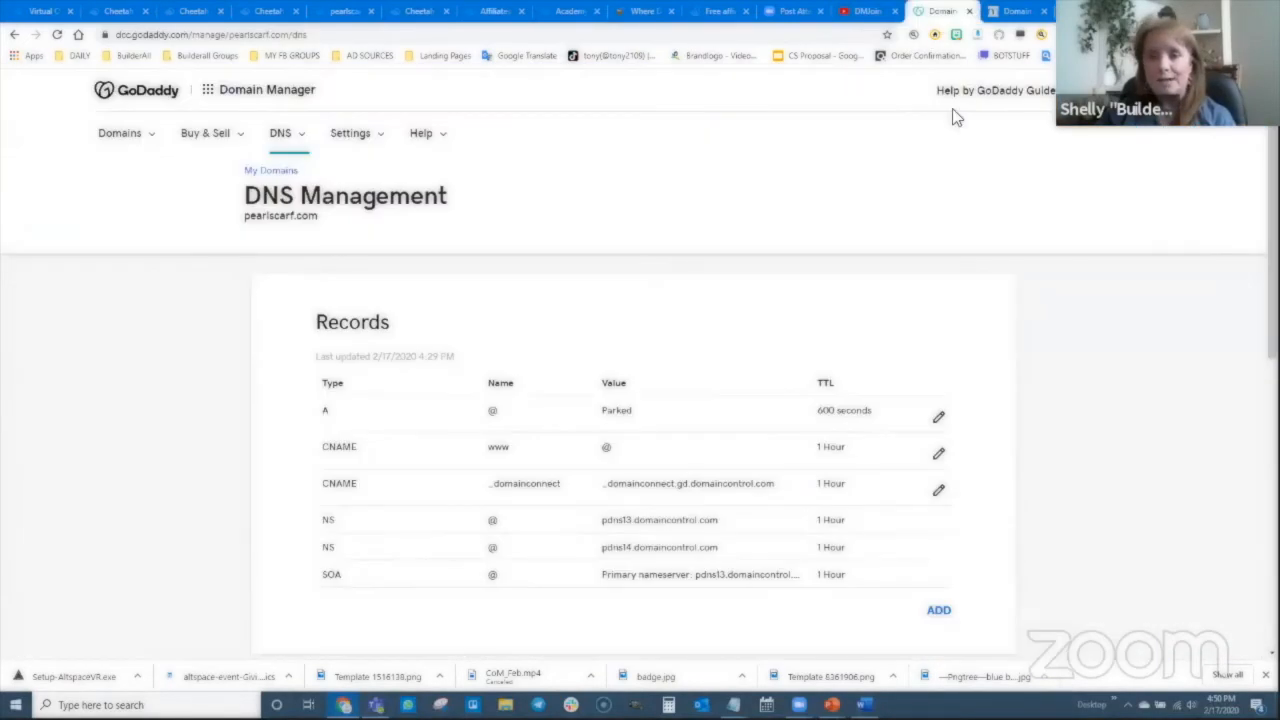
{"action": "left_click", "coordinate": [940, 11]}
- Reload GoDaddy's DNS page to confirm pearlscarf.com uses ns3.l4dns.com and ns4.l4dns.com
{"action": "scroll", "coordinate": [490, 370], "scroll_direction": "down", "scroll_amount": 4}
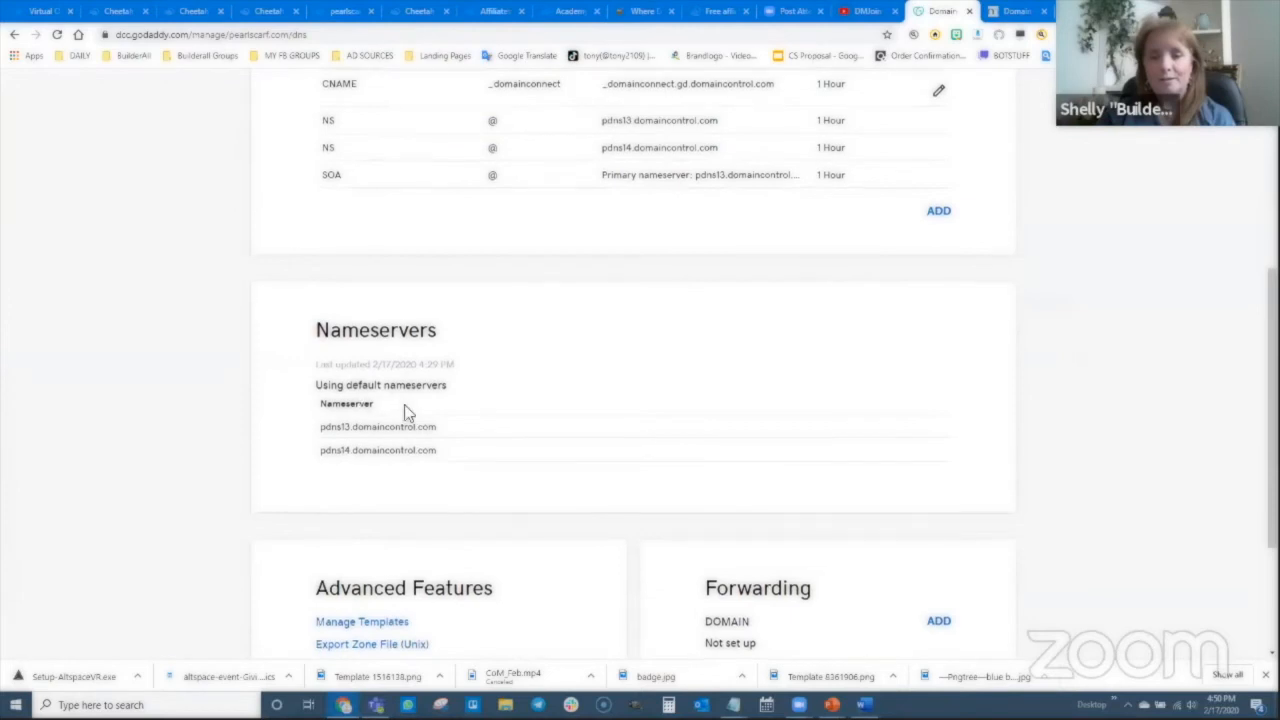
{"action": "scroll", "coordinate": [404, 404], "scroll_direction": "down", "scroll_amount": 3}
{"action": "scroll", "coordinate": [413, 426], "scroll_direction": "up", "scroll_amount": 1}
{"action": "left_click", "coordinate": [57, 35]}
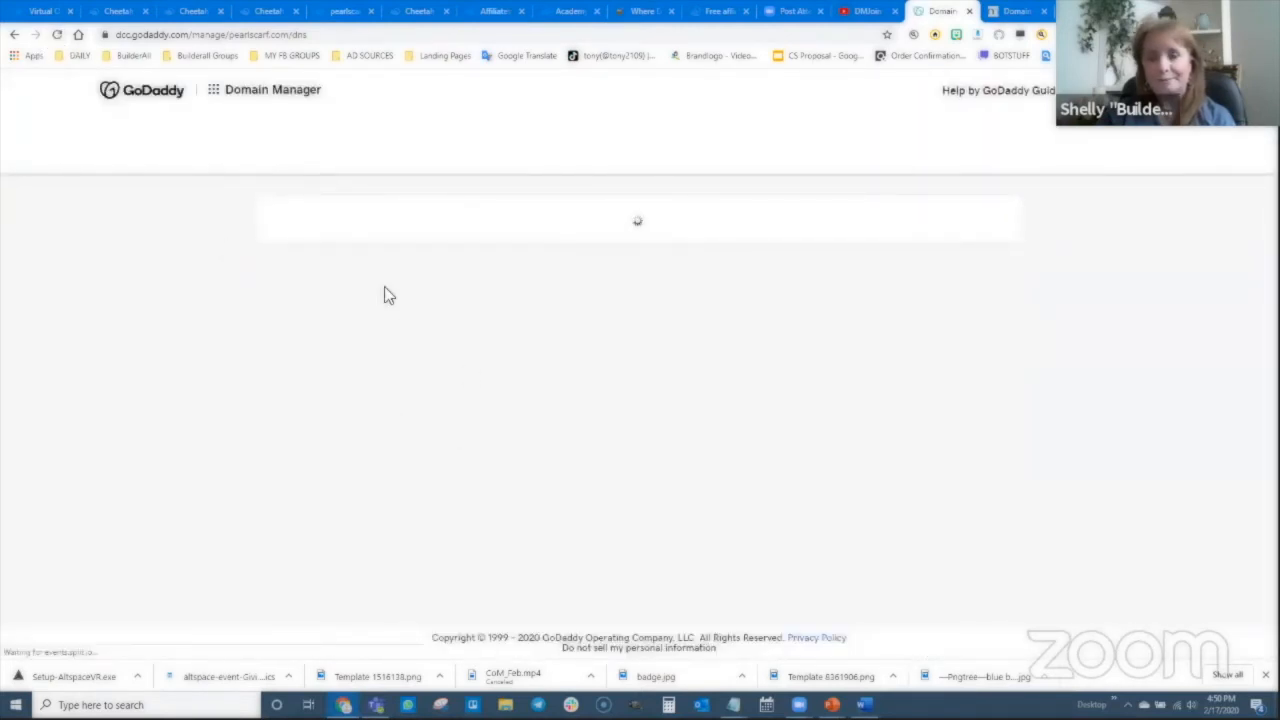
{"action": "scroll", "coordinate": [527, 434], "scroll_direction": "down", "scroll_amount": 1}
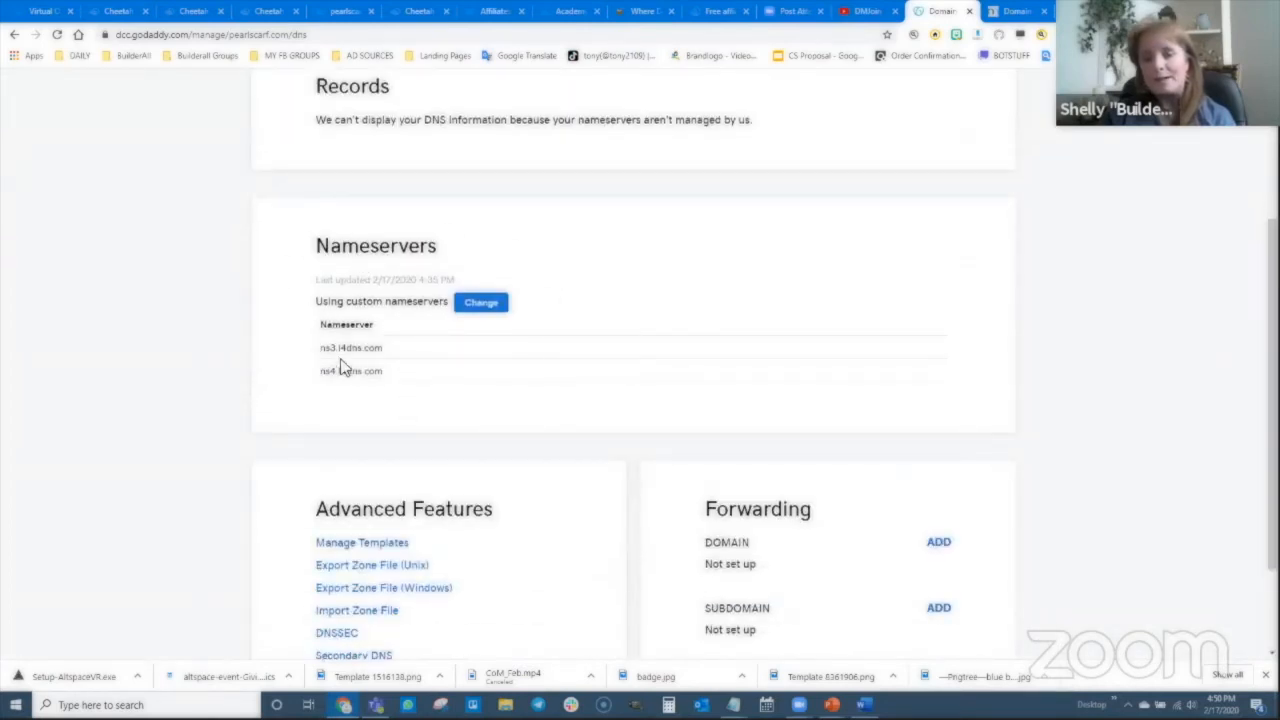
{"action": "scroll", "coordinate": [510, 410], "scroll_direction": "up", "scroll_amount": 1}
{"action": "scroll", "coordinate": [518, 404], "scroll_direction": "up", "scroll_amount": 1}
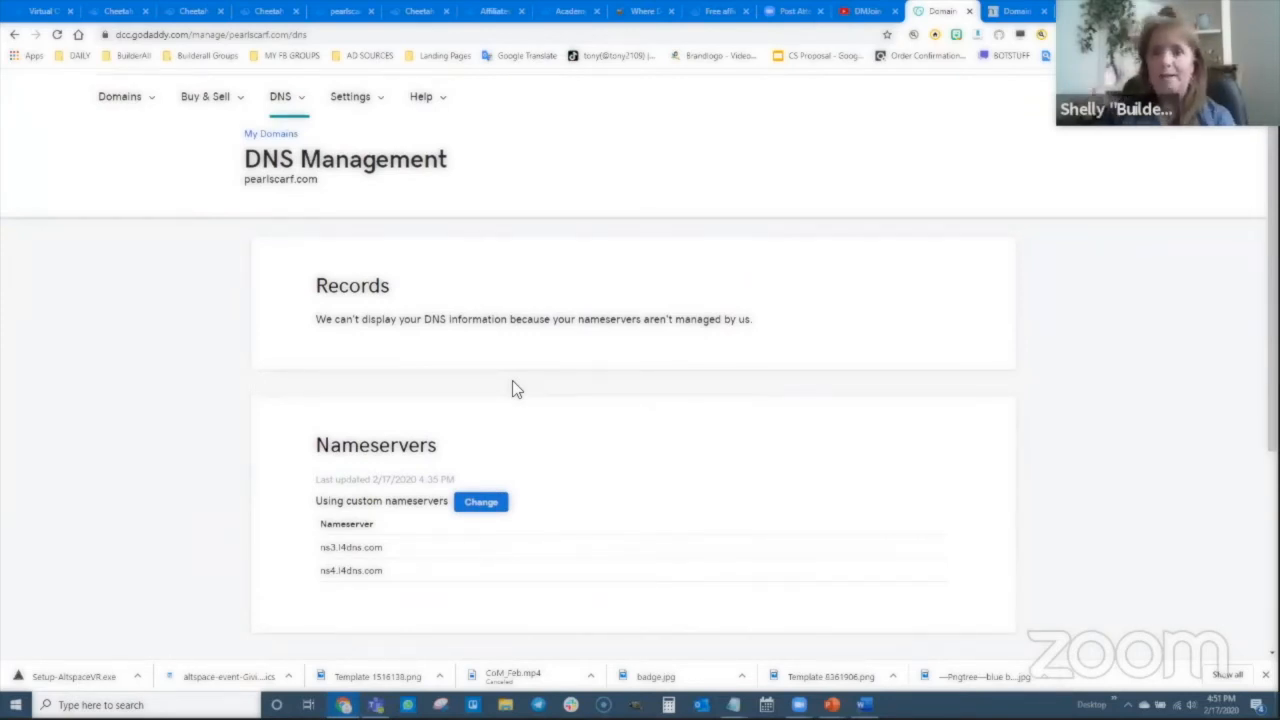
- From the pearlscarf site's page list, open Connect Domain and enter the domain pearlscarf.com
{"action": "left_click", "coordinate": [180, 12]}
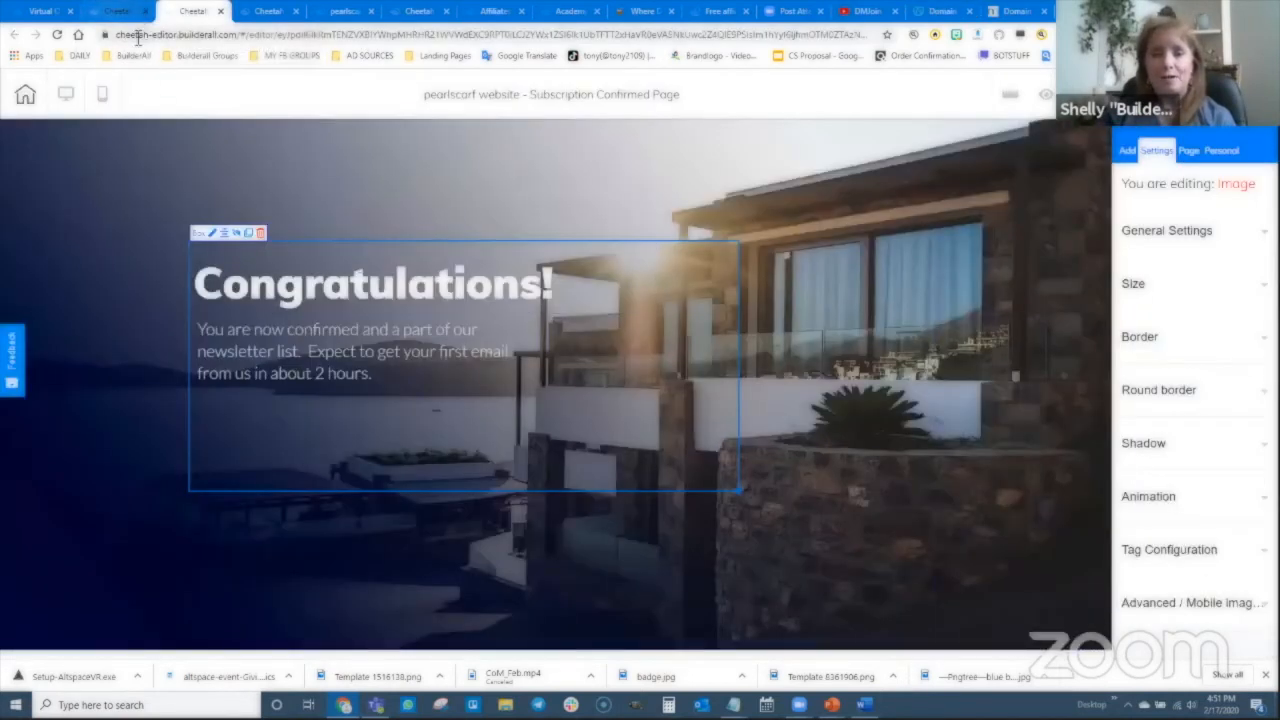
{"action": "left_click", "coordinate": [118, 11]}
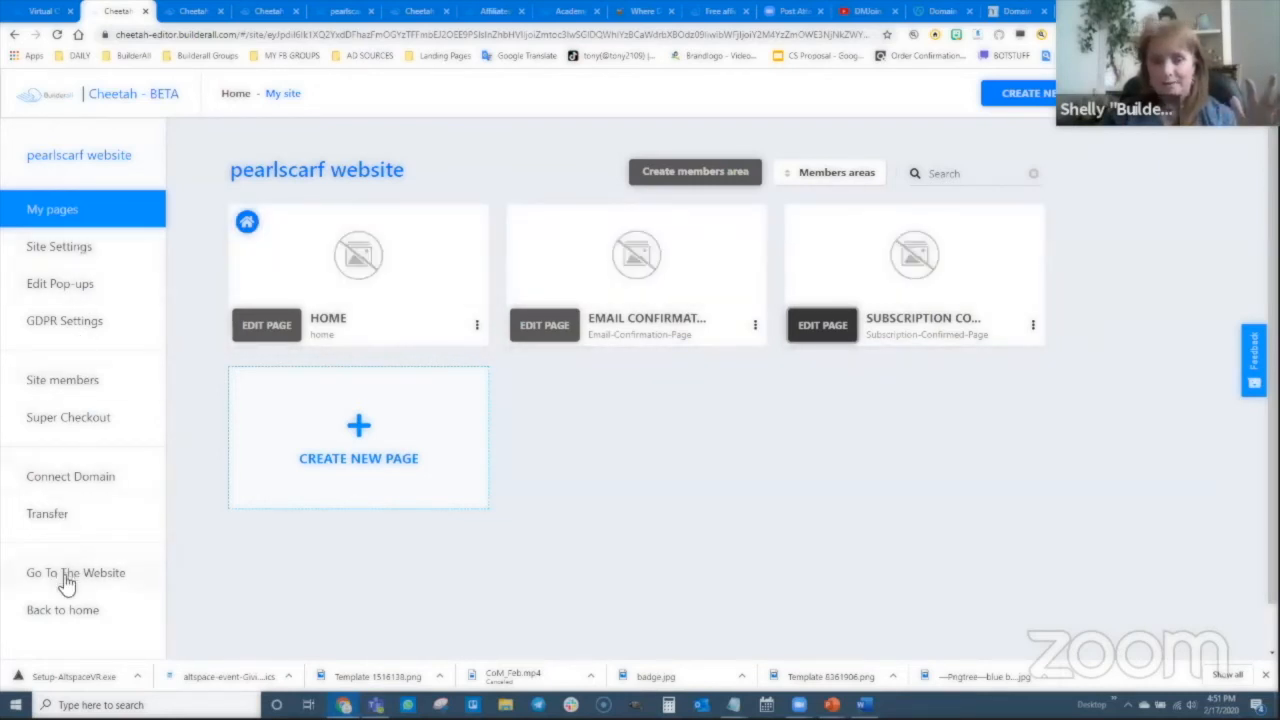
{"action": "left_click", "coordinate": [60, 480]}
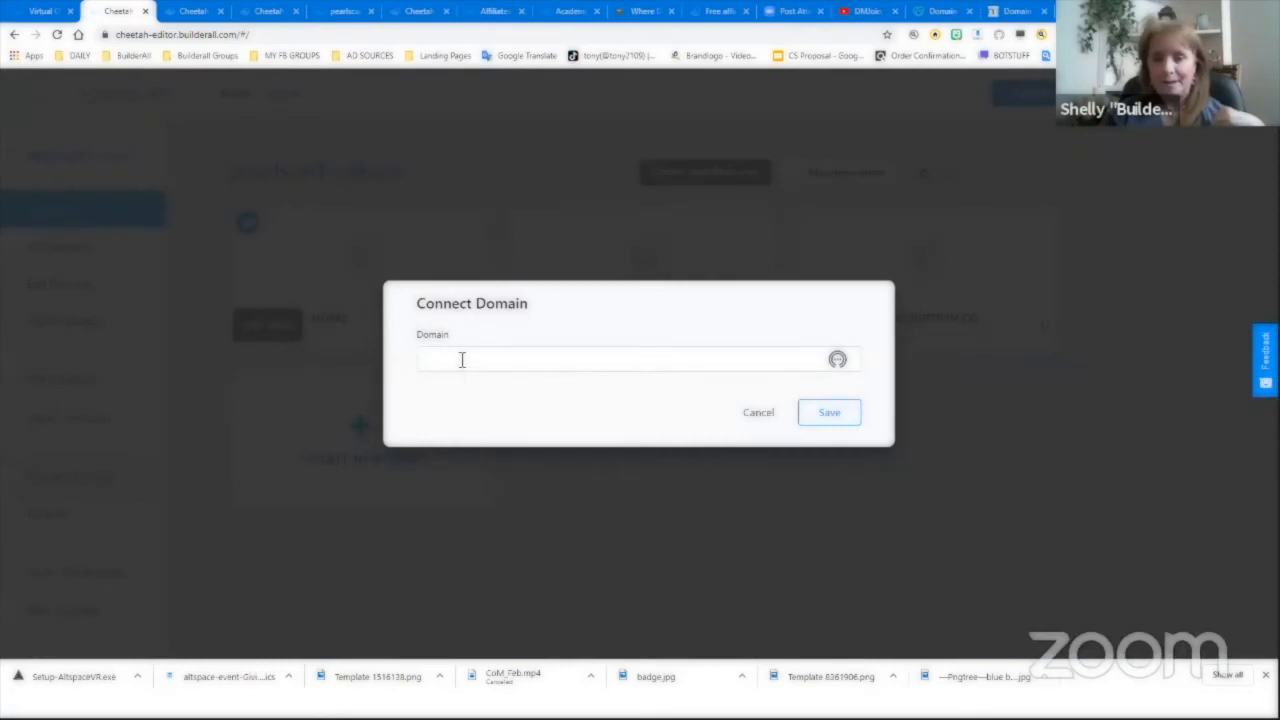
{"action": "left_click", "coordinate": [461, 359]}
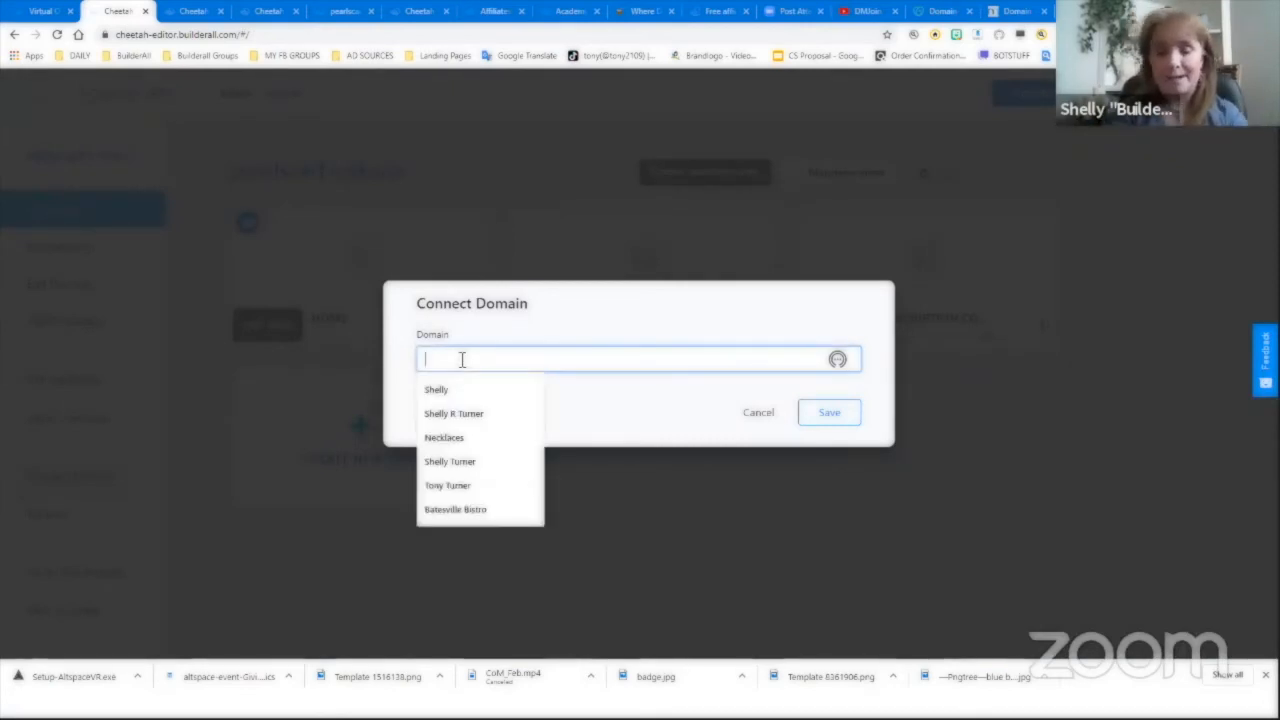
{"action": "type", "text": "pearlsc"}
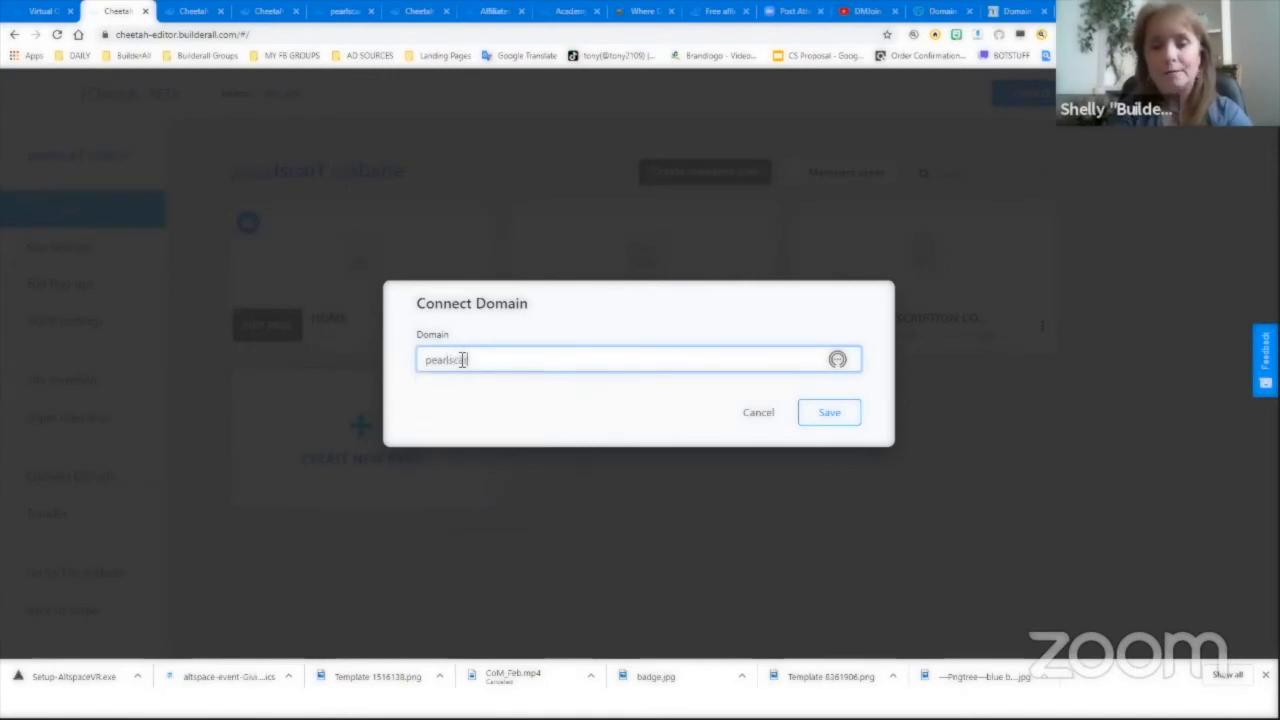
{"action": "type", "text": "art.com"}
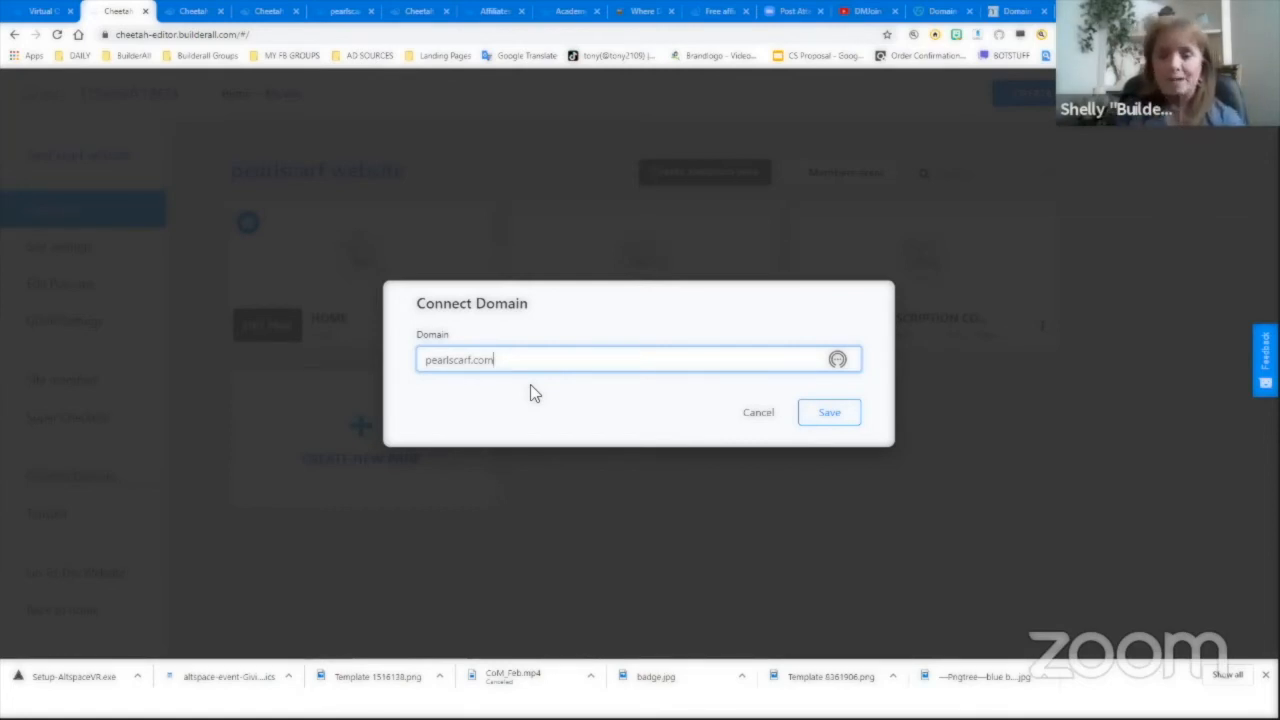
- Save and confirm pearlscarf.com as the site's domain, then return to GoDaddy's DNS page
{"action": "left_click", "coordinate": [830, 414]}
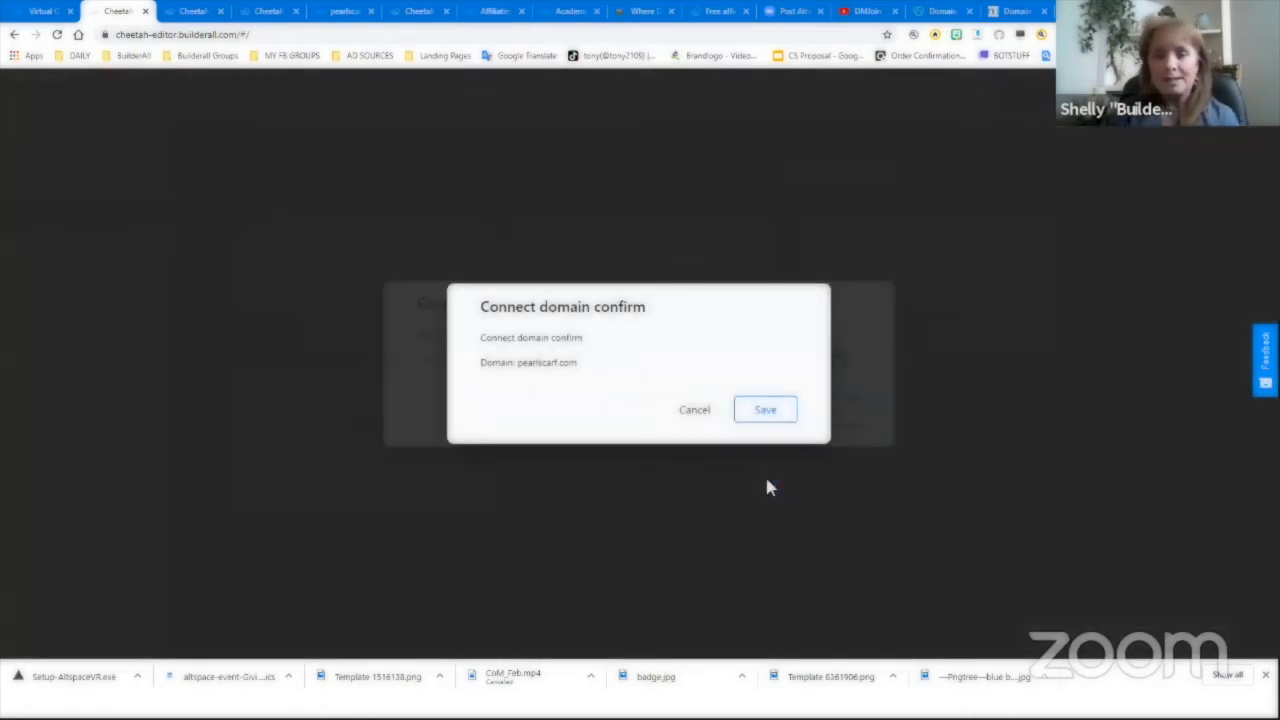
{"action": "left_click", "coordinate": [766, 416]}
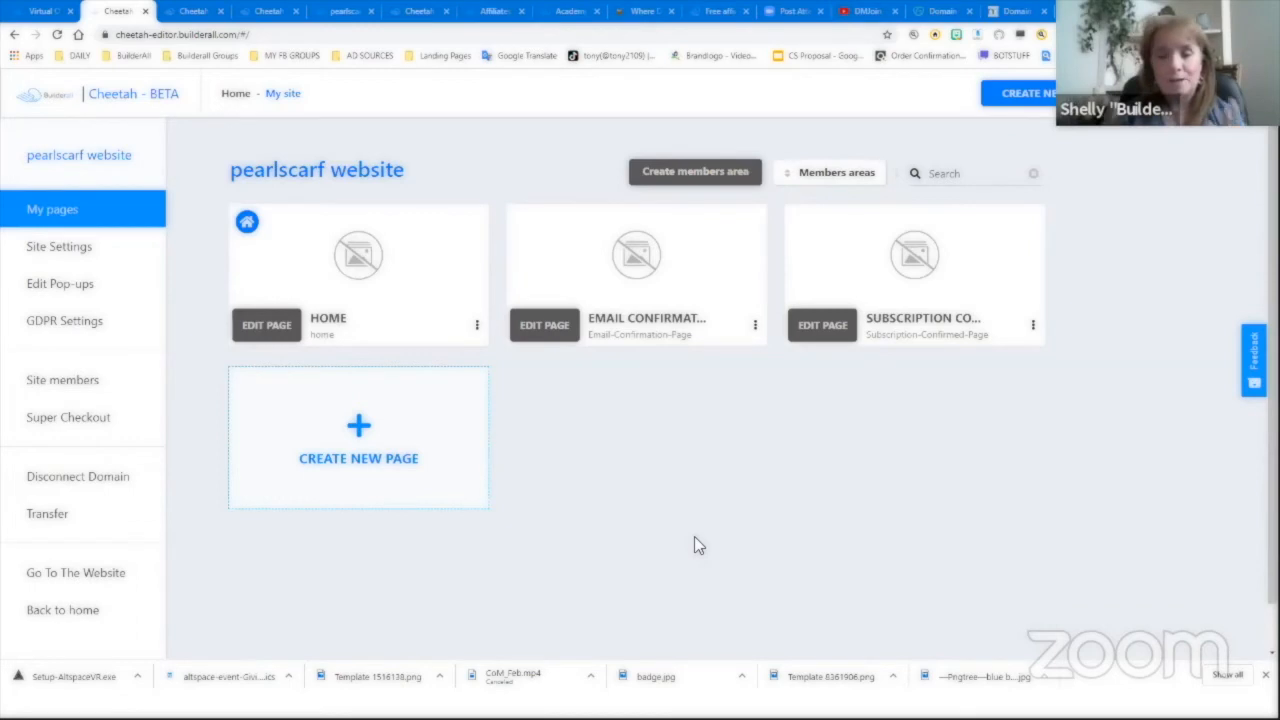
{"action": "left_click", "coordinate": [935, 12]}
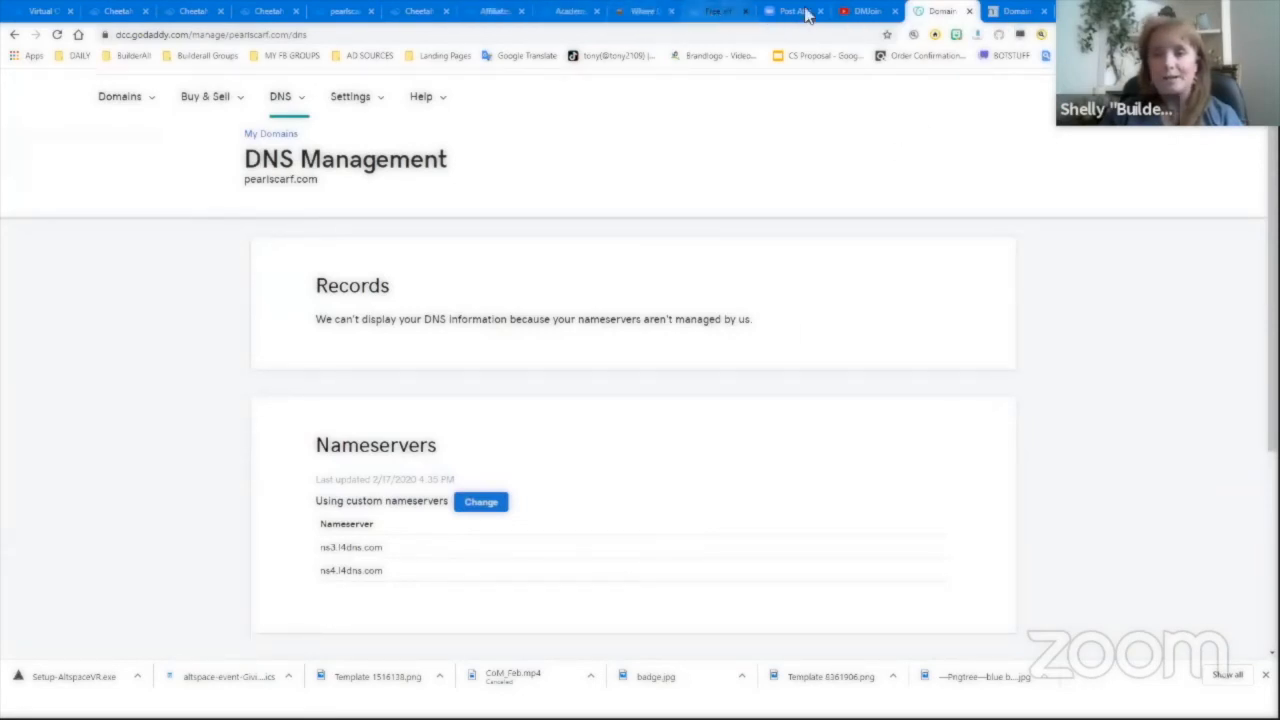
- Rerun DNS Checker's NS lookup for pearlscarf.com and review the propagation list and map
{"action": "left_click", "coordinate": [1020, 11]}
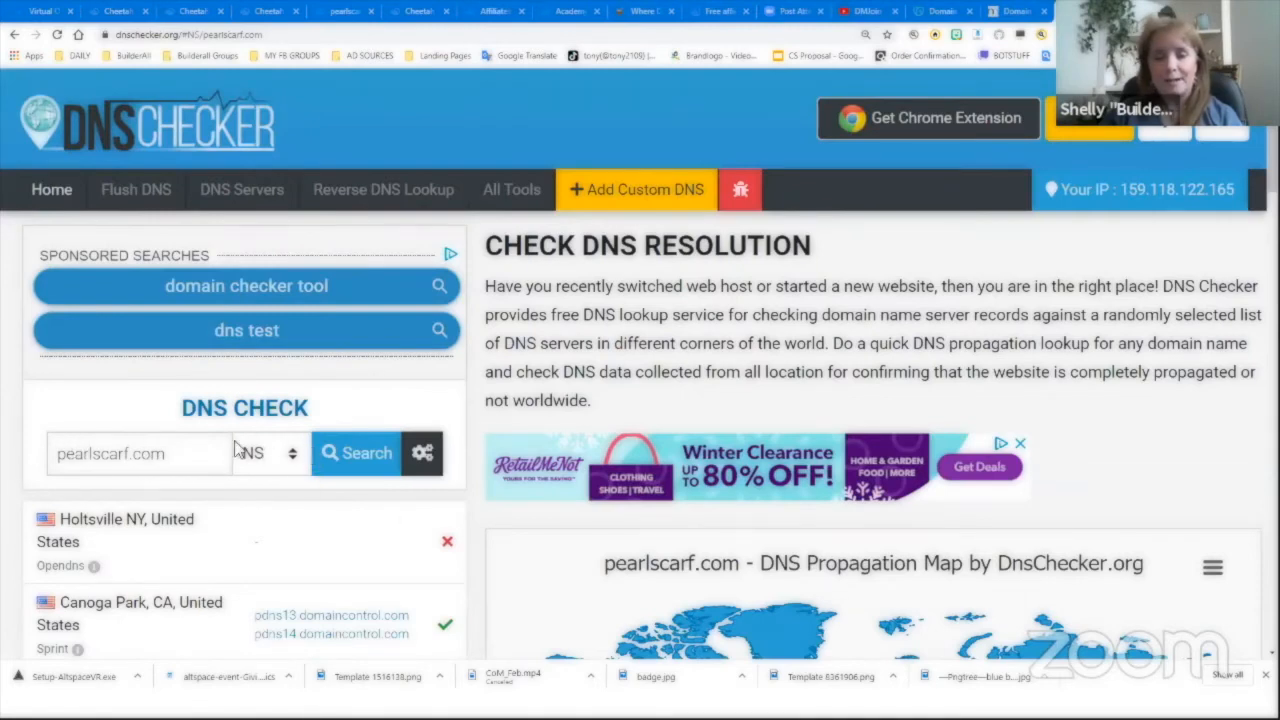
{"action": "left_click", "coordinate": [357, 462]}
{"action": "scroll", "coordinate": [458, 506], "scroll_direction": "down", "scroll_amount": 3}
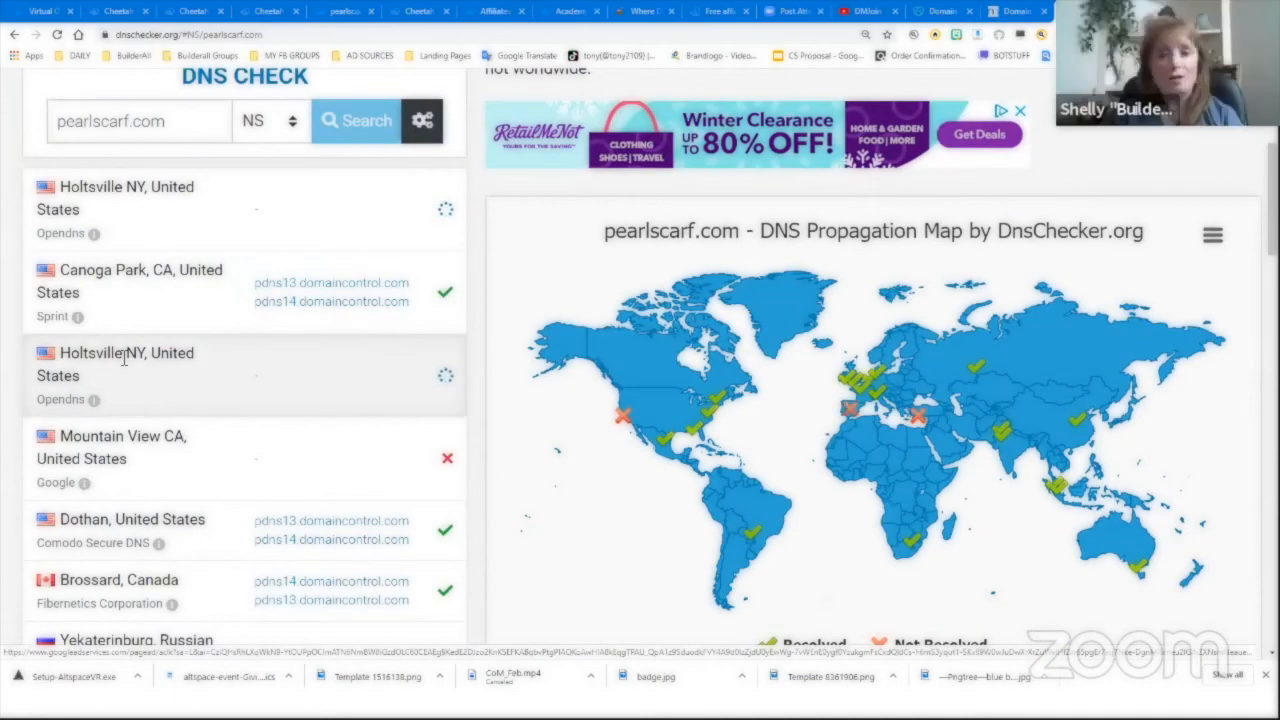
{"action": "scroll", "coordinate": [330, 420], "scroll_direction": "down", "scroll_amount": 2}
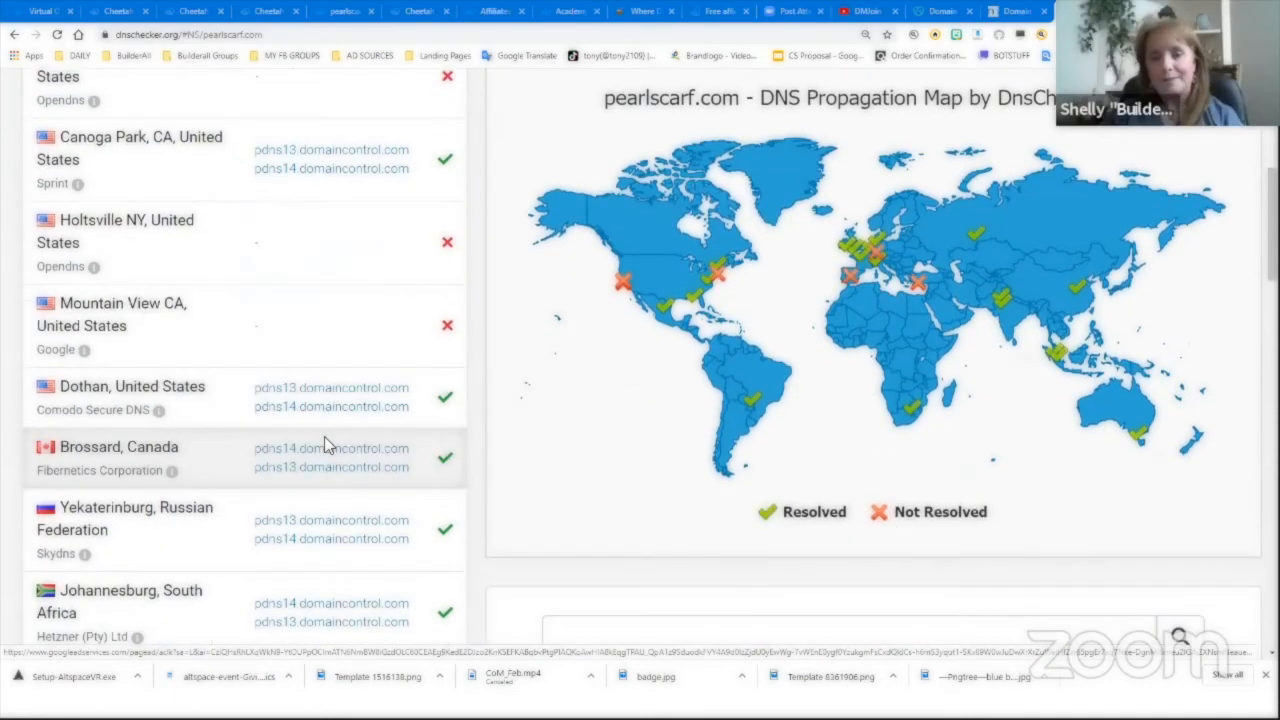
{"action": "scroll", "coordinate": [355, 477], "scroll_direction": "down", "scroll_amount": 4}
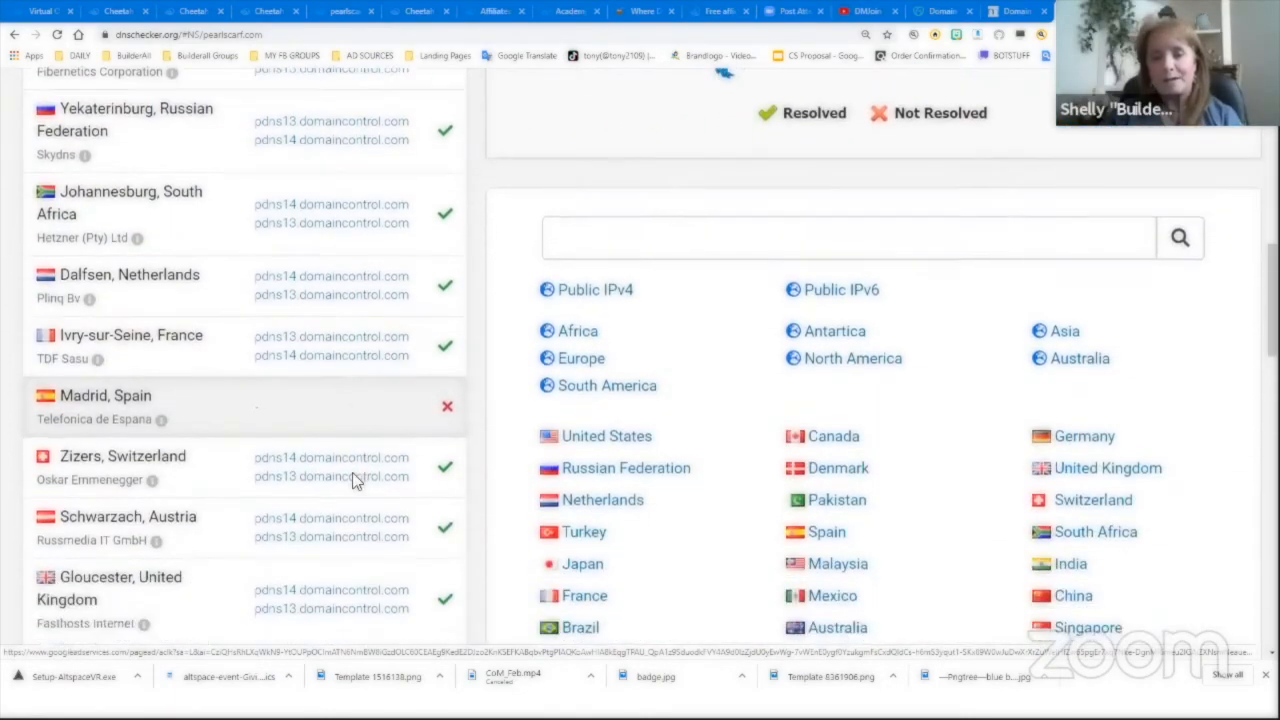
{"action": "scroll", "coordinate": [355, 480], "scroll_direction": "up", "scroll_amount": 2}
{"action": "scroll", "coordinate": [352, 480], "scroll_direction": "up", "scroll_amount": 3}
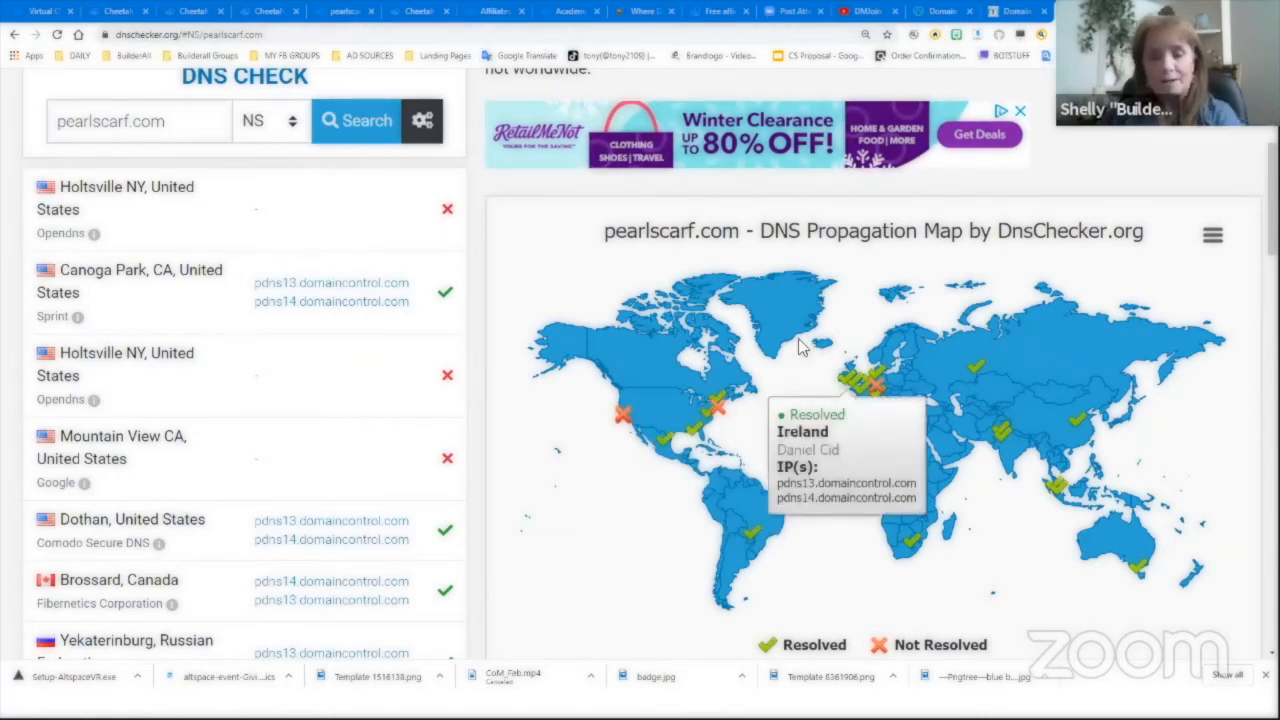
{"action": "key", "text": "alt+Tab"}
{"action": "key", "text": "Tab"}
{"action": "key", "text": "Tab"}
{"action": "key", "text": "Tab"}
{"action": "key", "text": "Tab"}
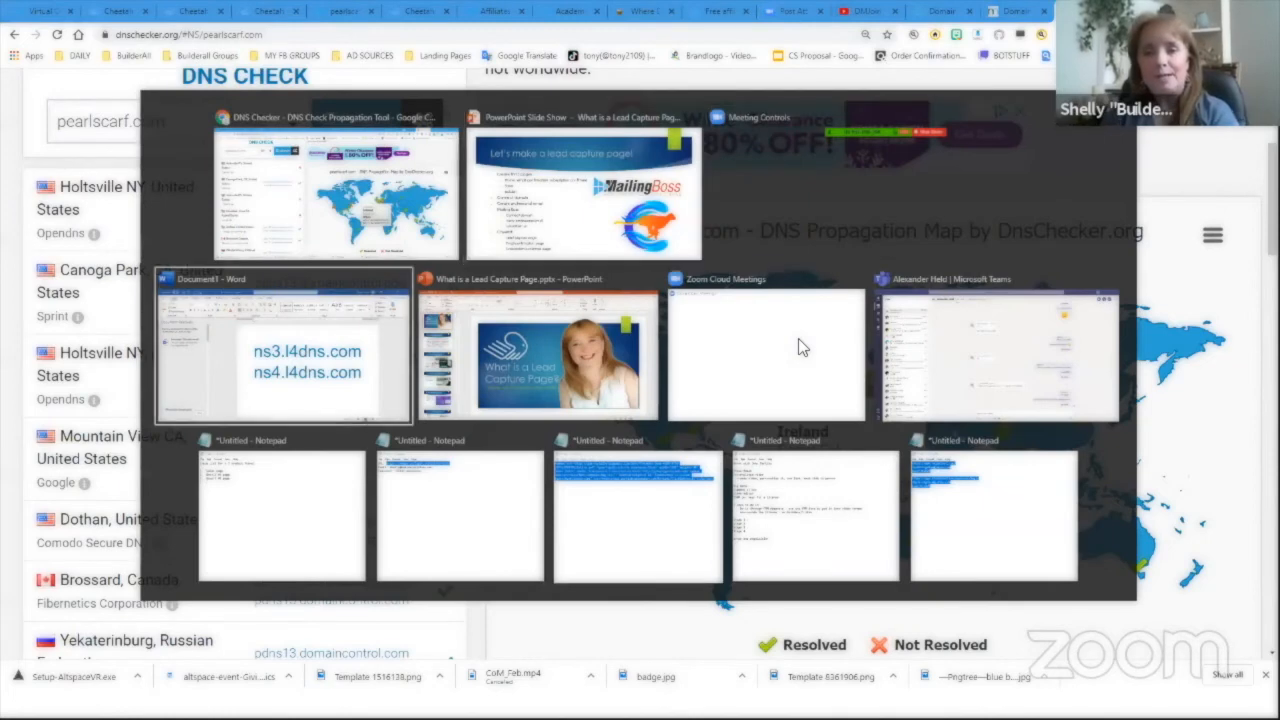
{"action": "key", "text": "Tab"}
{"action": "key", "text": "Tab"}
{"action": "key", "text": "Tab"}
{"action": "key", "text": "Tab"}
{"action": "key", "text": "Tab"}
{"action": "key", "text": "Tab"}
{"action": "key", "text": "Tab"}
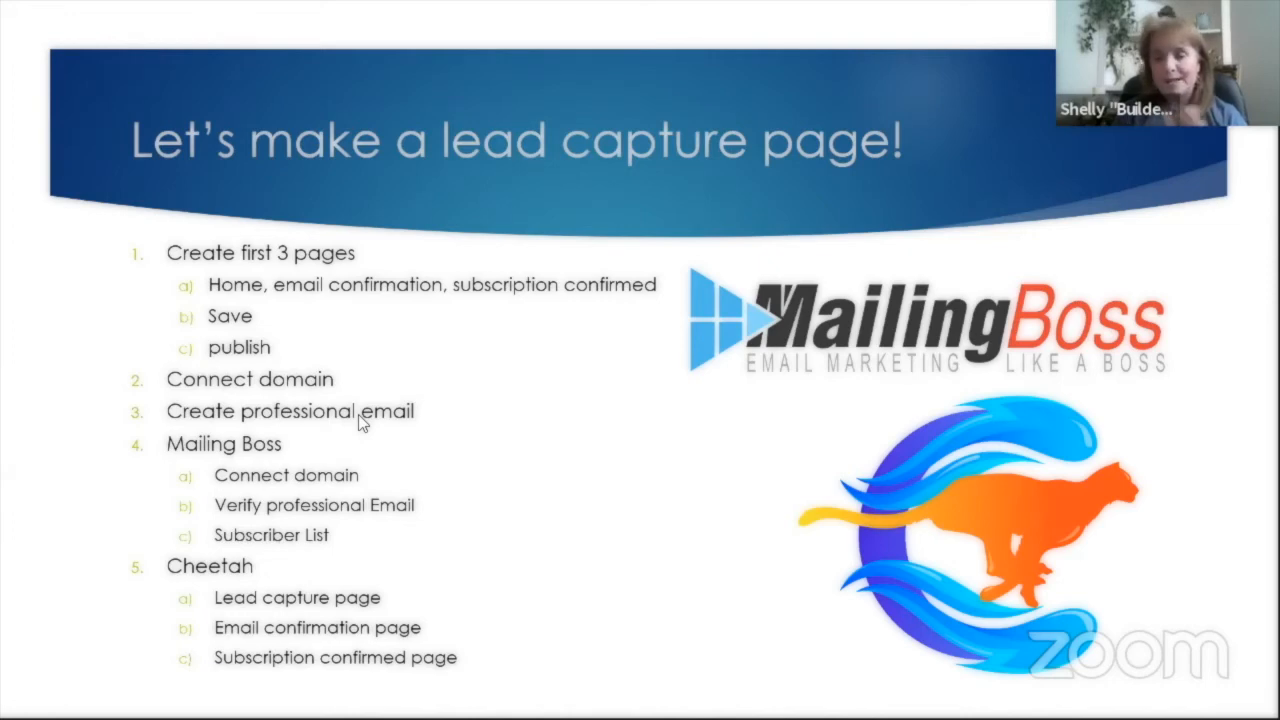
{"action": "key", "text": "alt+Tab"}
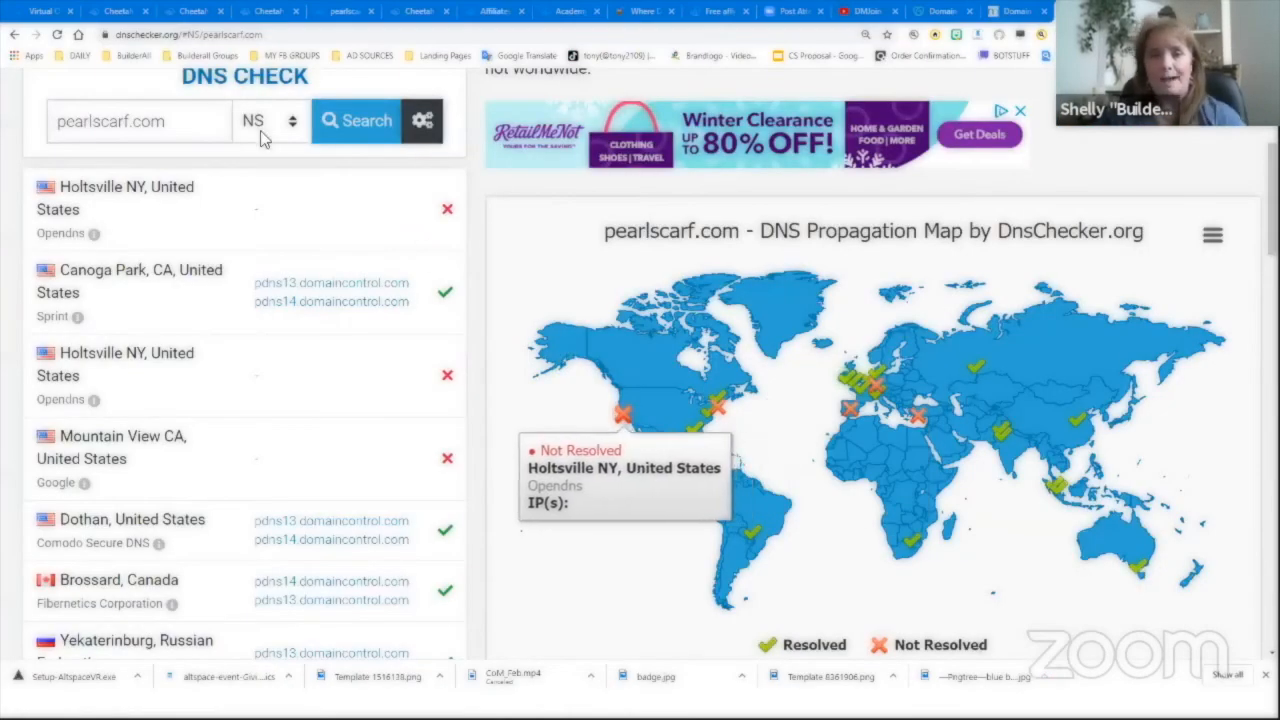
{"action": "left_click", "coordinate": [48, 13]}
- Launch the Professional Emails app and select the pearlscarf.com domain
{"action": "left_click", "coordinate": [818, 98]}
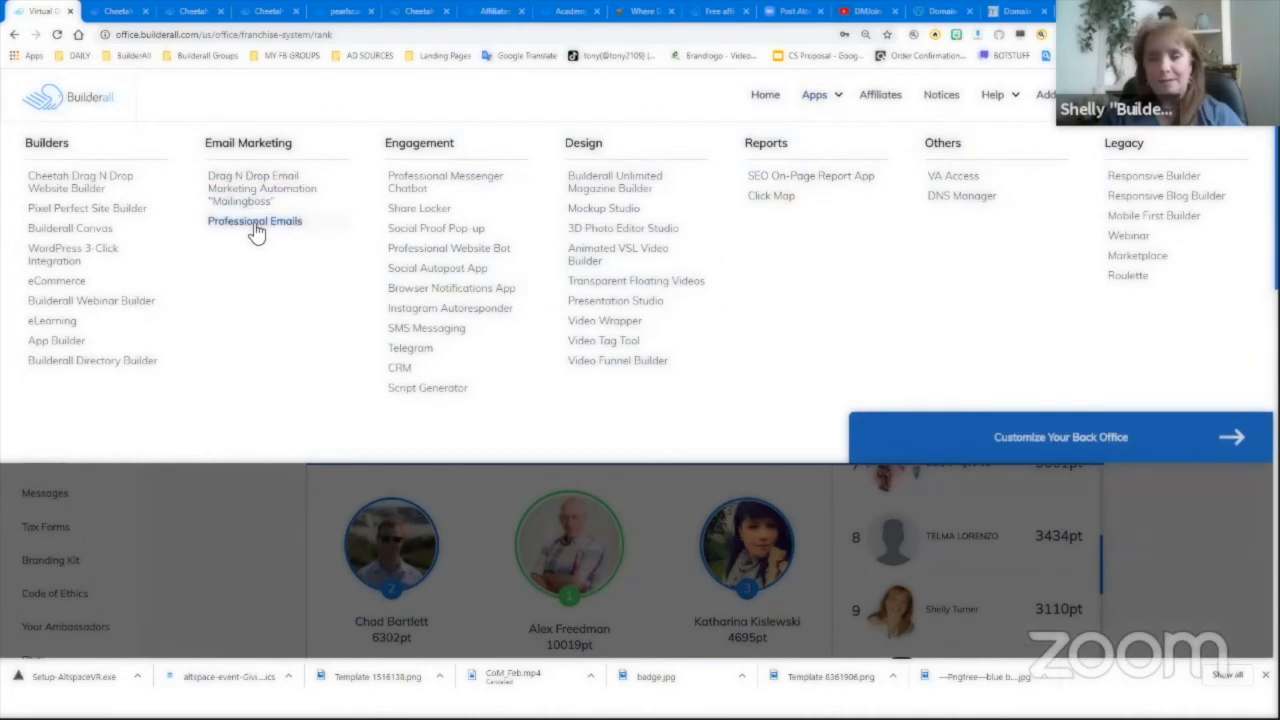
{"action": "left_click", "coordinate": [256, 224]}
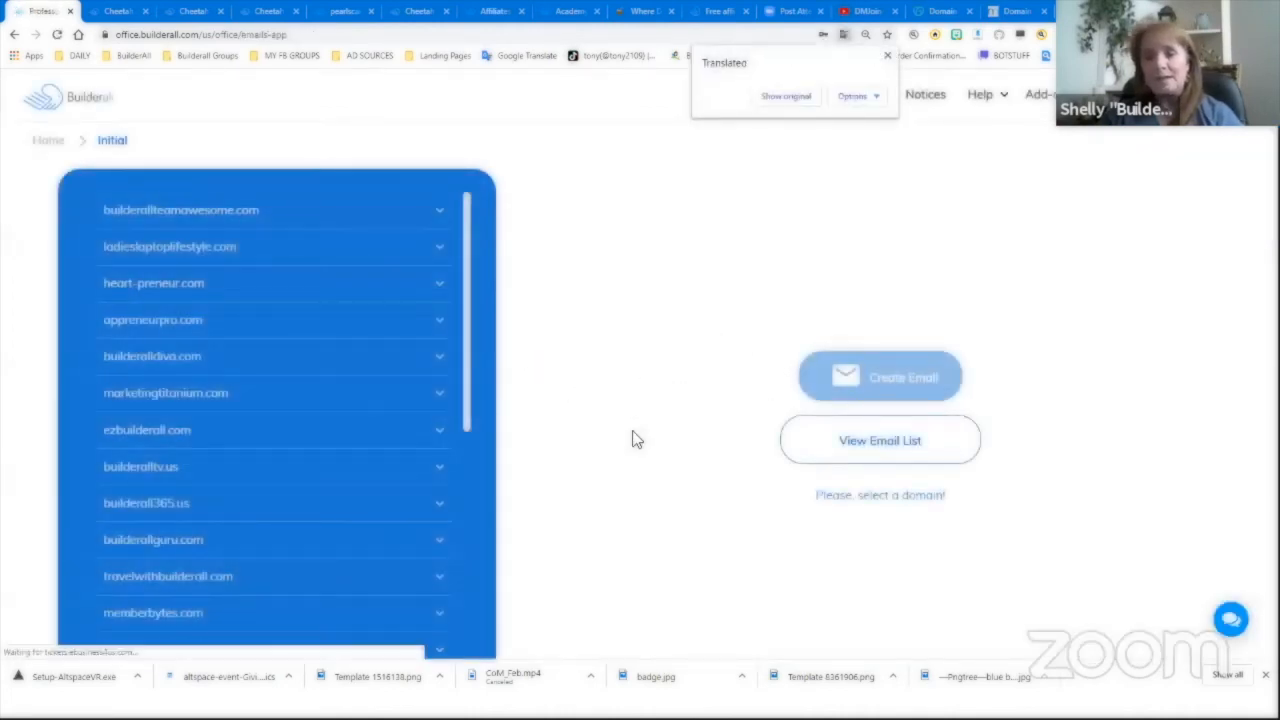
{"action": "scroll", "coordinate": [271, 480], "scroll_direction": "down", "scroll_amount": 6}
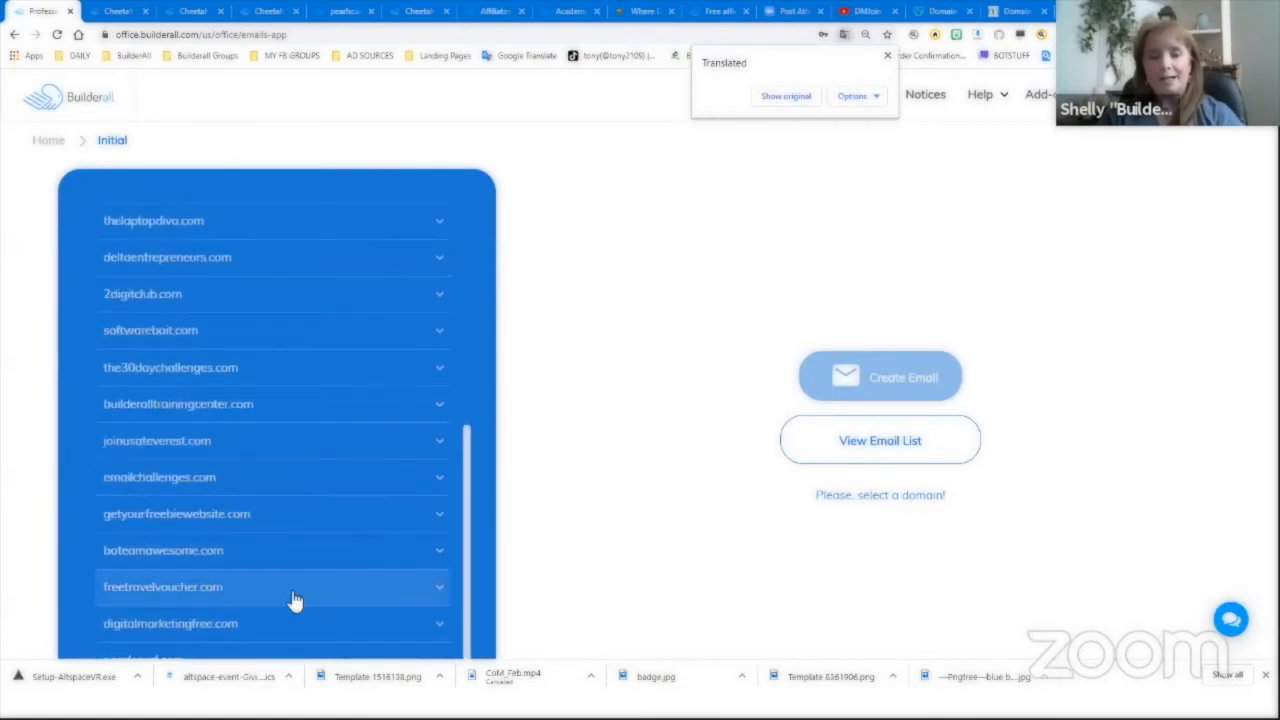
{"action": "scroll", "coordinate": [295, 600], "scroll_direction": "down", "scroll_amount": 1}
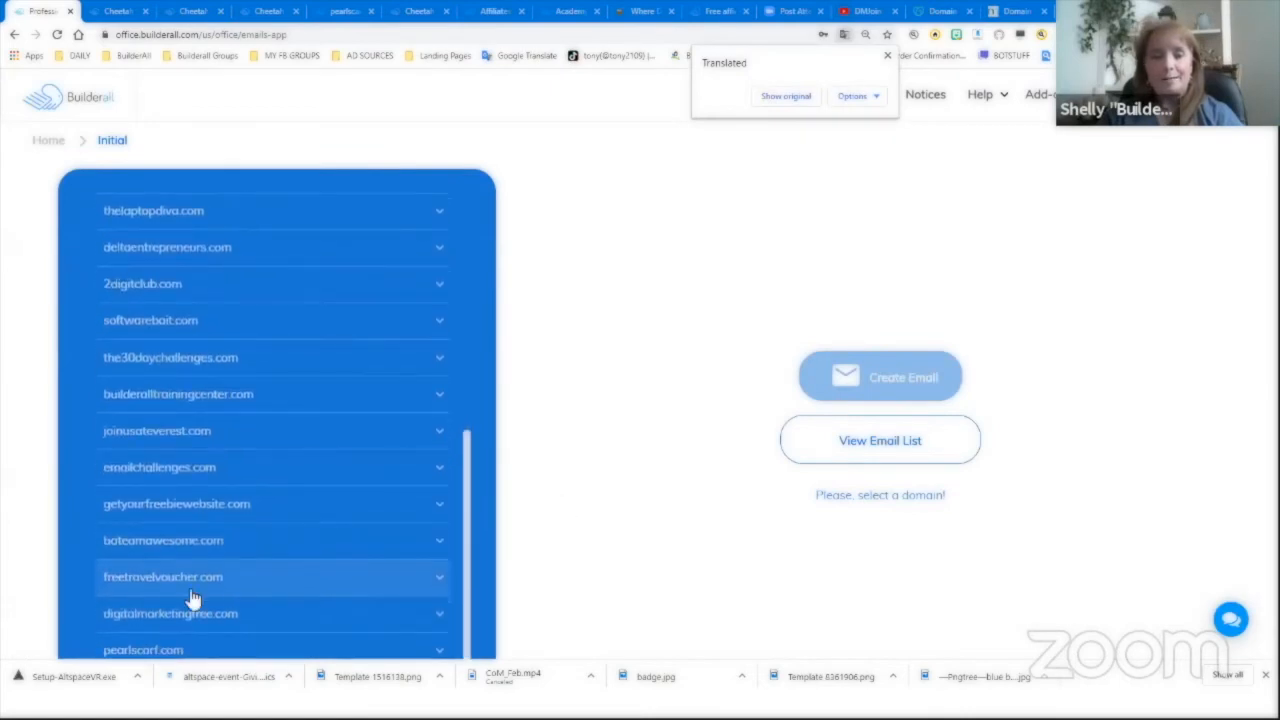
{"action": "left_click", "coordinate": [98, 654]}
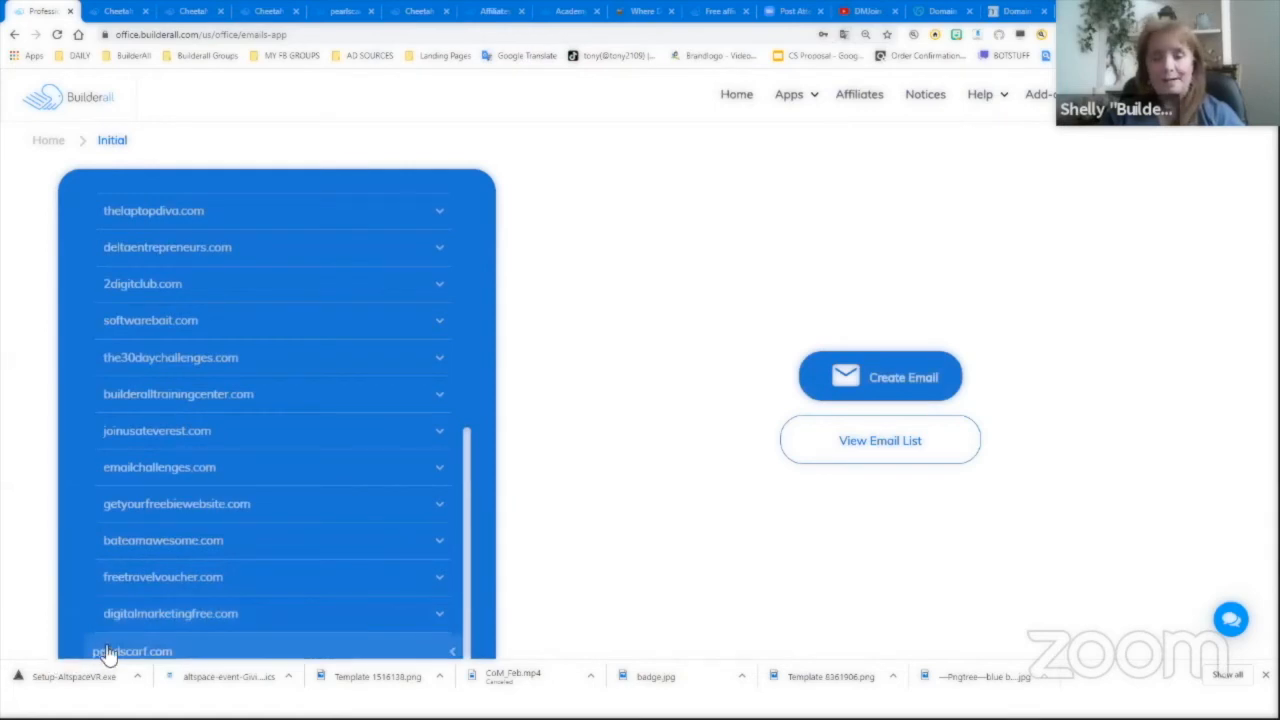
- Create a new mailbox on pearlscarf.com, entering its name and a password
{"action": "left_click", "coordinate": [890, 382]}
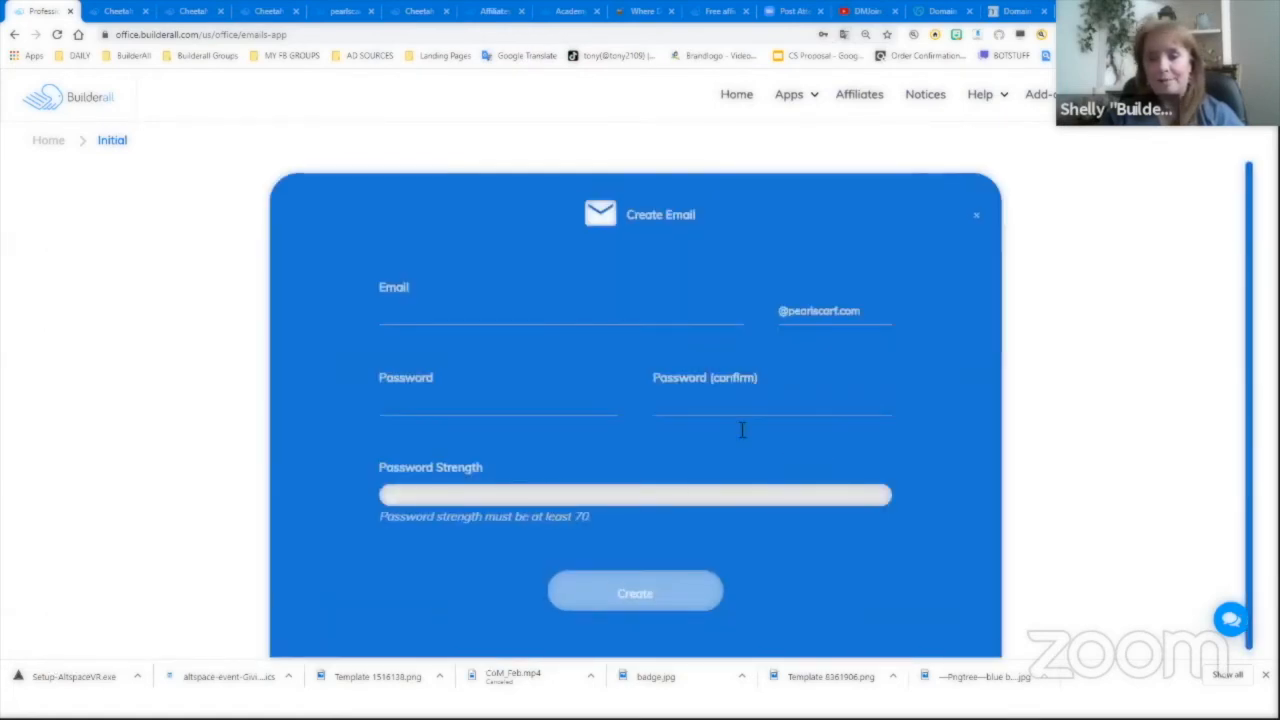
{"action": "left_click", "coordinate": [556, 316]}
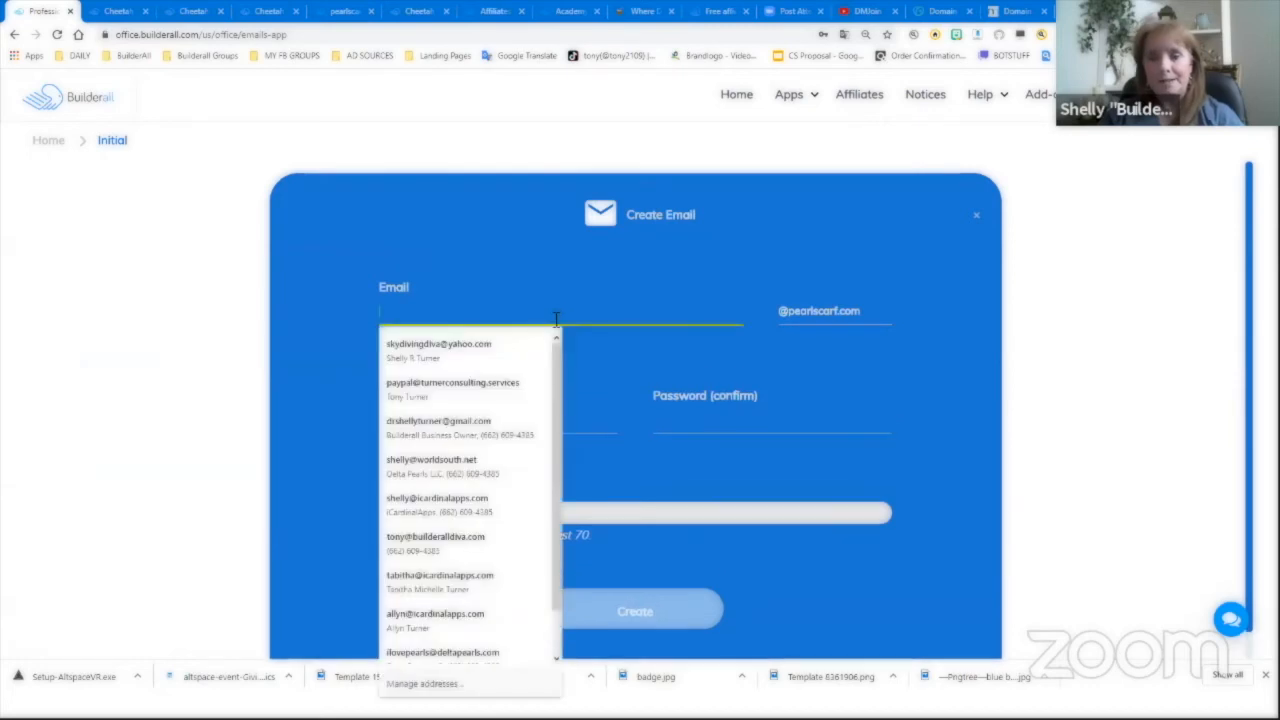
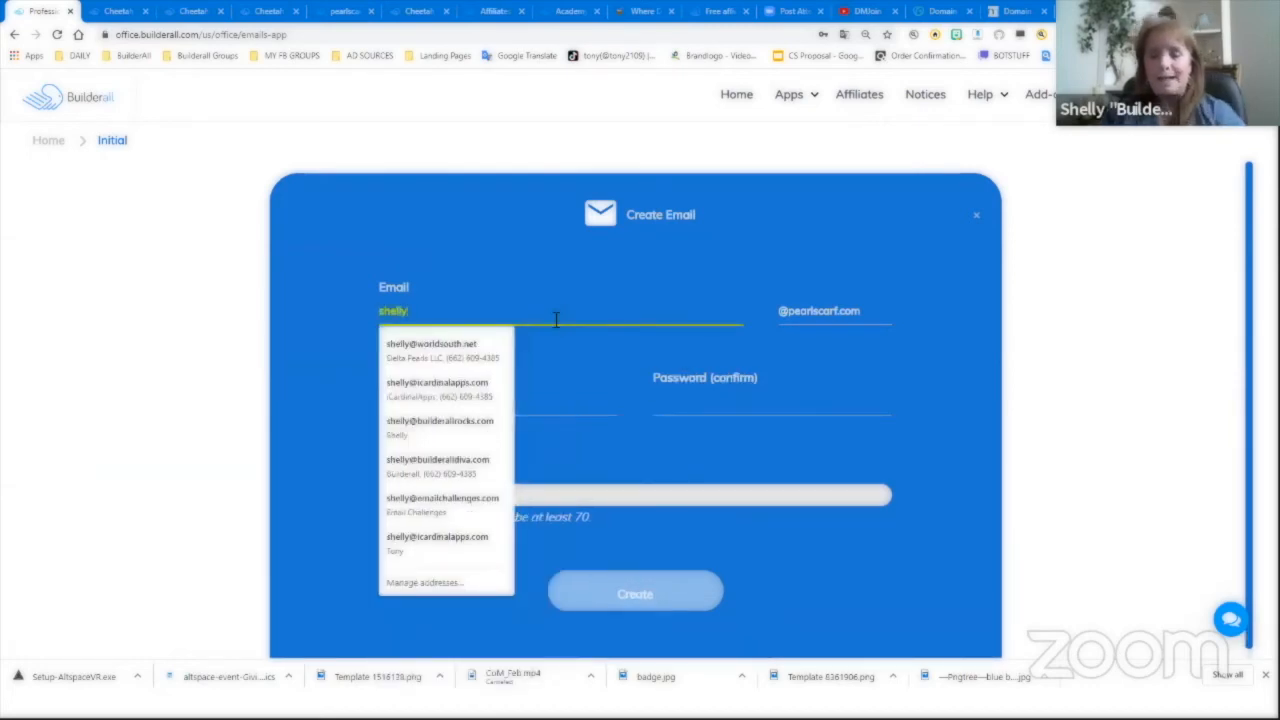
{"action": "left_click", "coordinate": [815, 423]}
{"action": "left_click", "coordinate": [492, 405]}
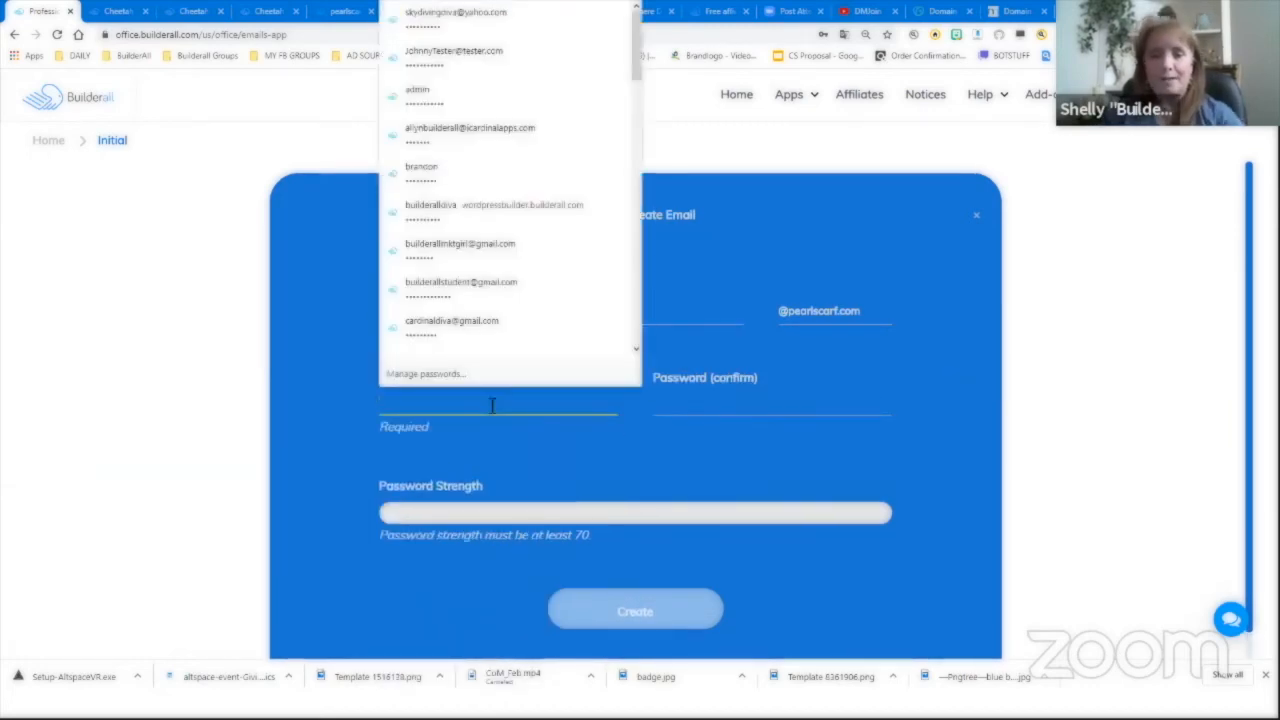
{"action": "type", "text": "***********"}
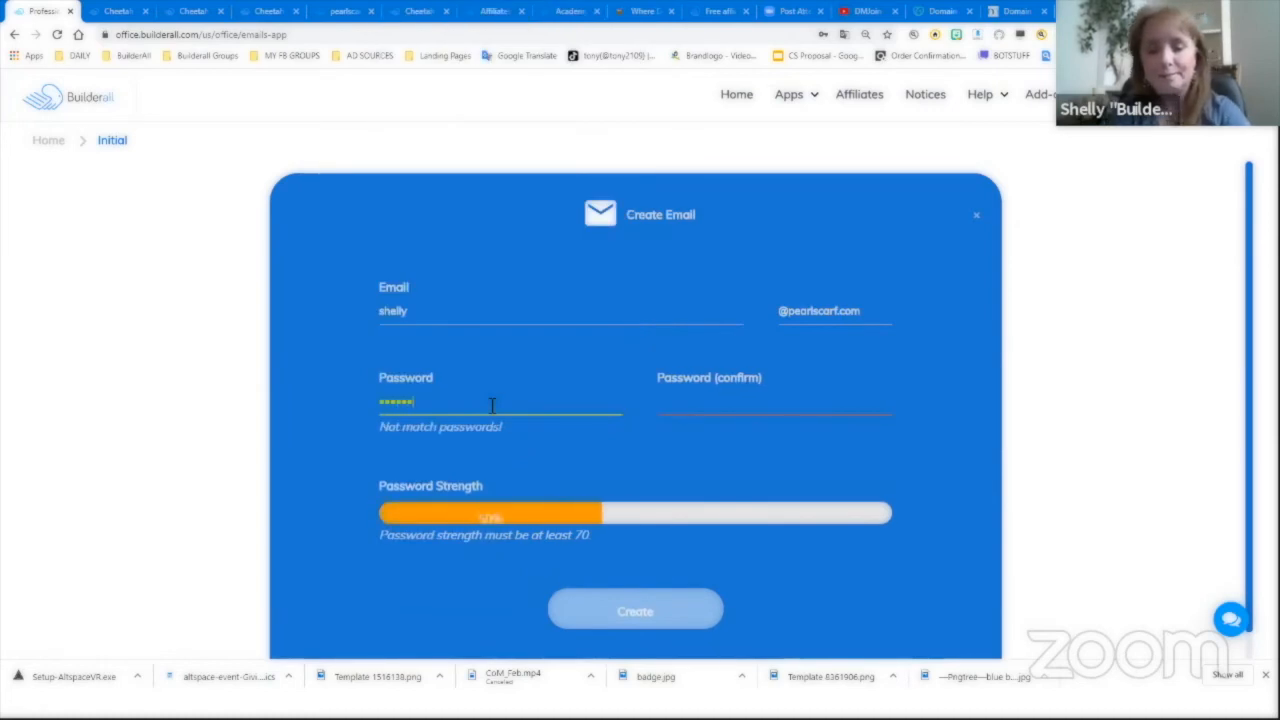
{"action": "key", "text": "Tab"}
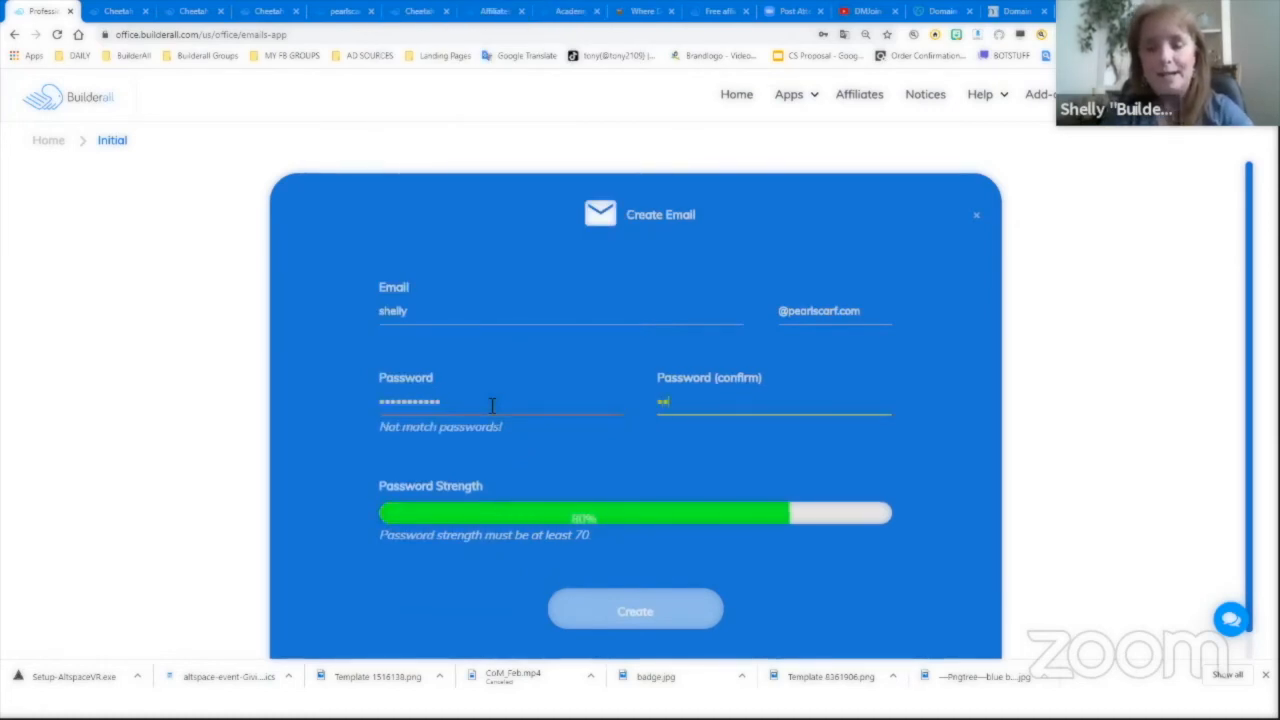
{"action": "type", "text": "***********"}
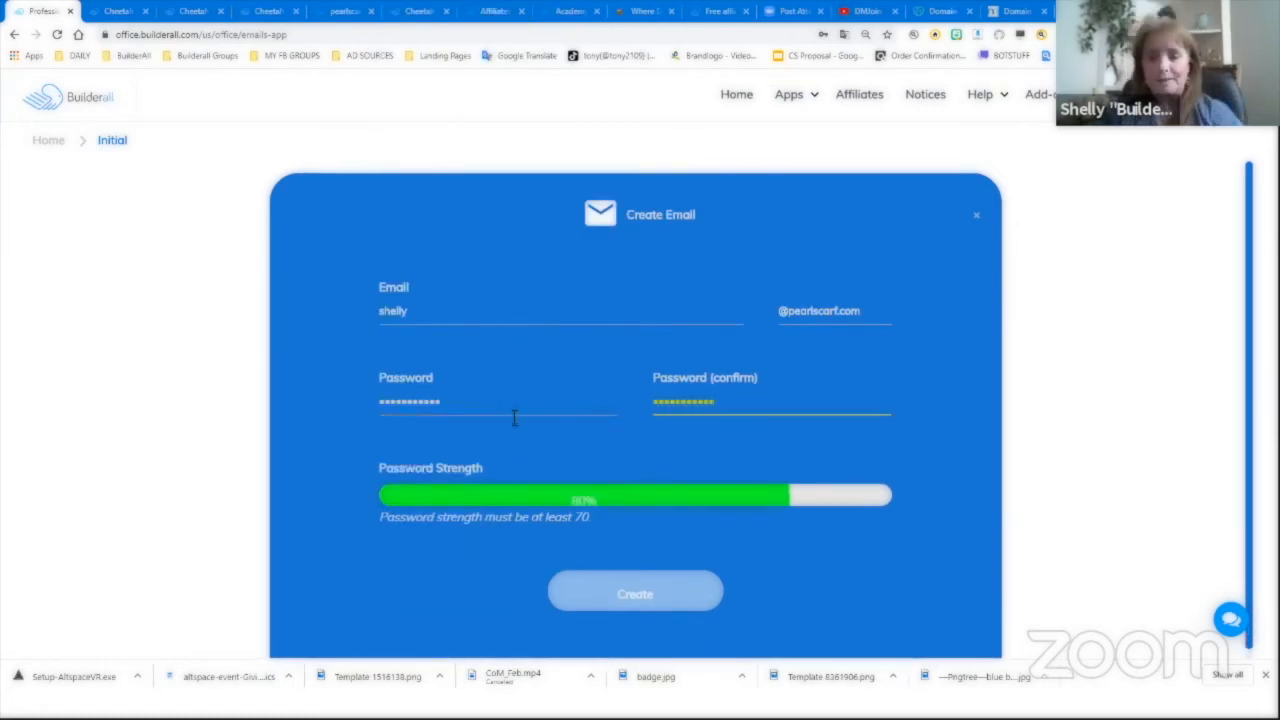
{"action": "left_click", "coordinate": [634, 594]}
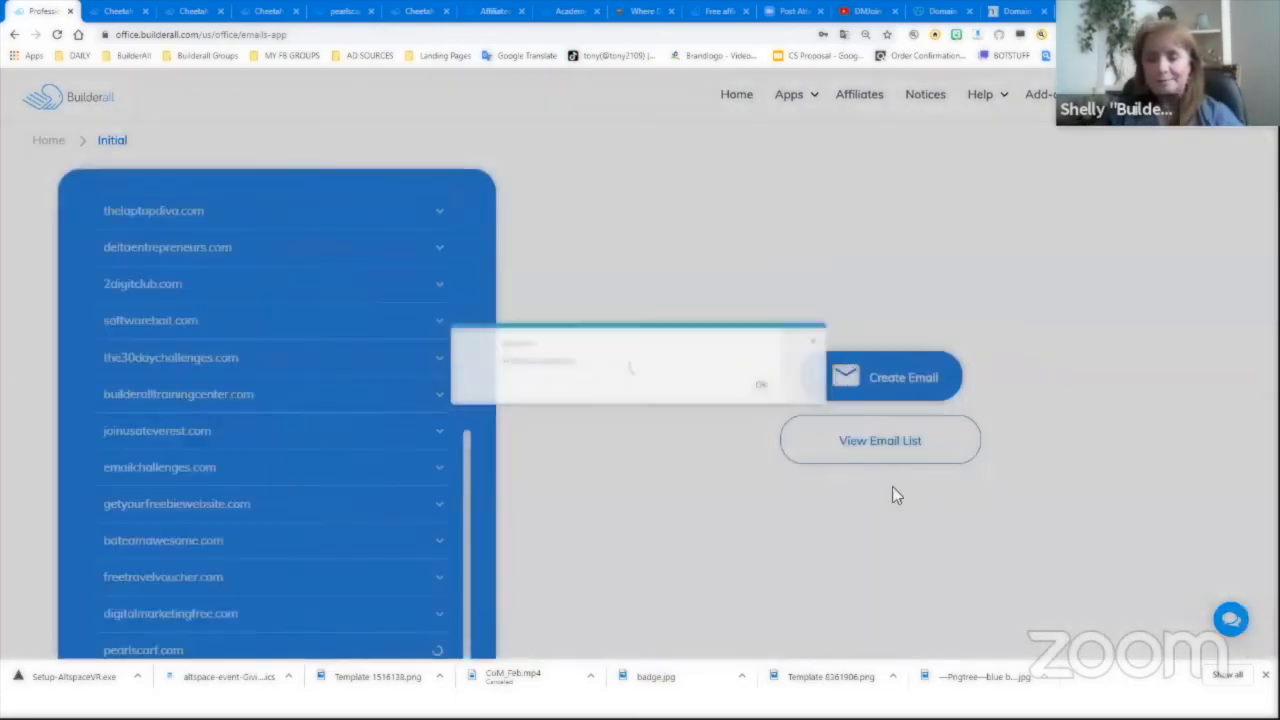
- Open the emails list and expand pearlscarf.com to see the new mailbox
{"action": "scroll", "coordinate": [443, 518], "scroll_direction": "down", "scroll_amount": 1}
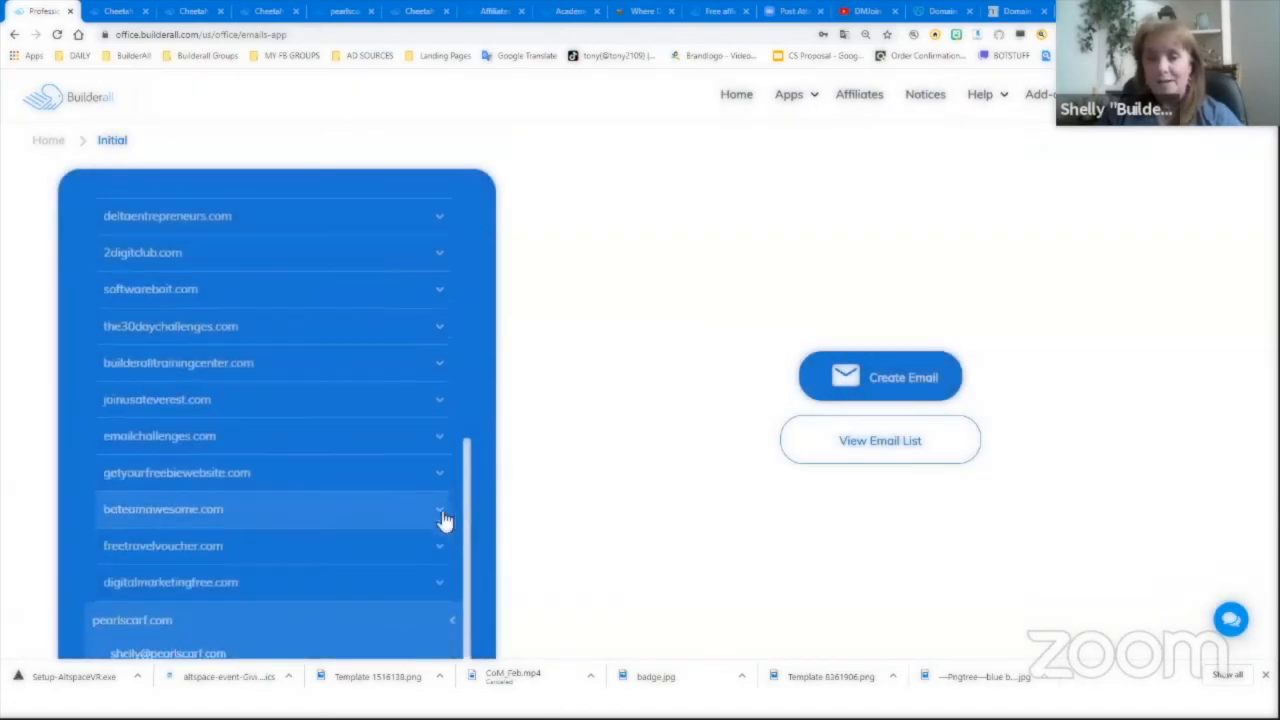
{"action": "left_click", "coordinate": [870, 442]}
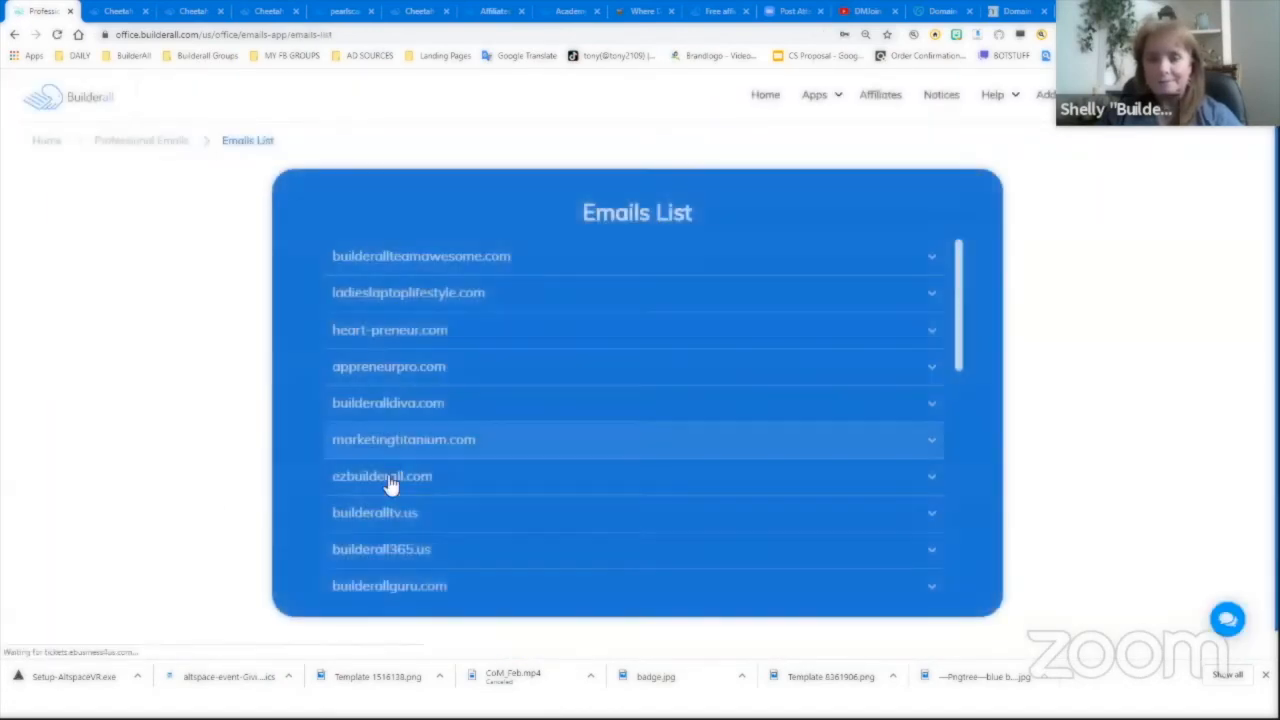
{"action": "scroll", "coordinate": [389, 486], "scroll_direction": "down", "scroll_amount": 10}
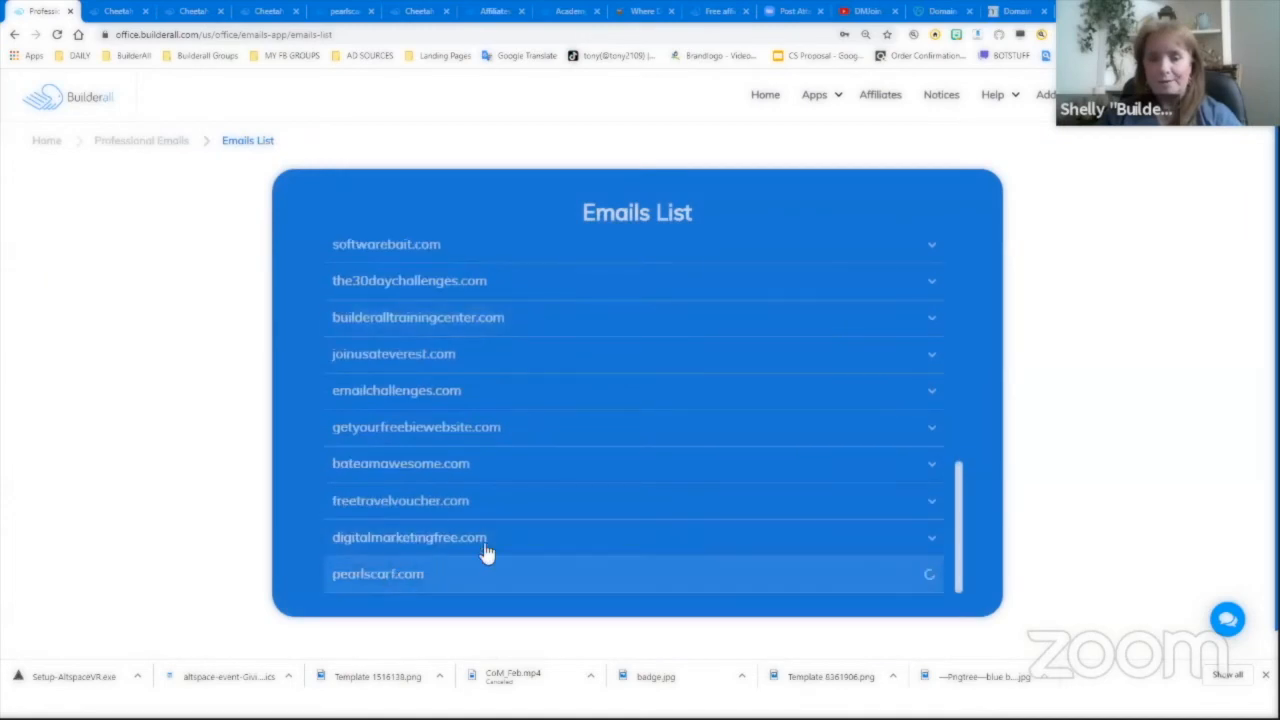
{"action": "scroll", "coordinate": [480, 540], "scroll_direction": "down", "scroll_amount": 1}
{"action": "left_click", "coordinate": [405, 549]}
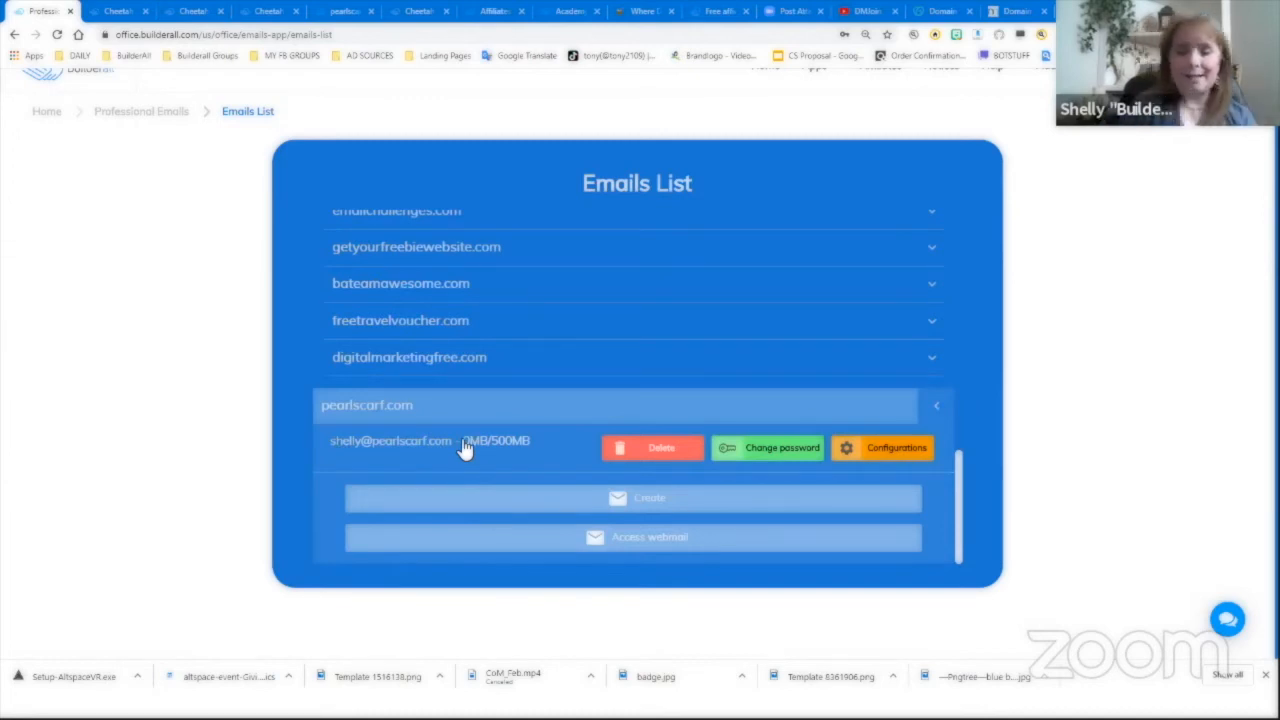
- Open webmail and bypass Chrome's certificate warning to reach the webmail.pearlscarf.com login
{"action": "left_click", "coordinate": [620, 540]}
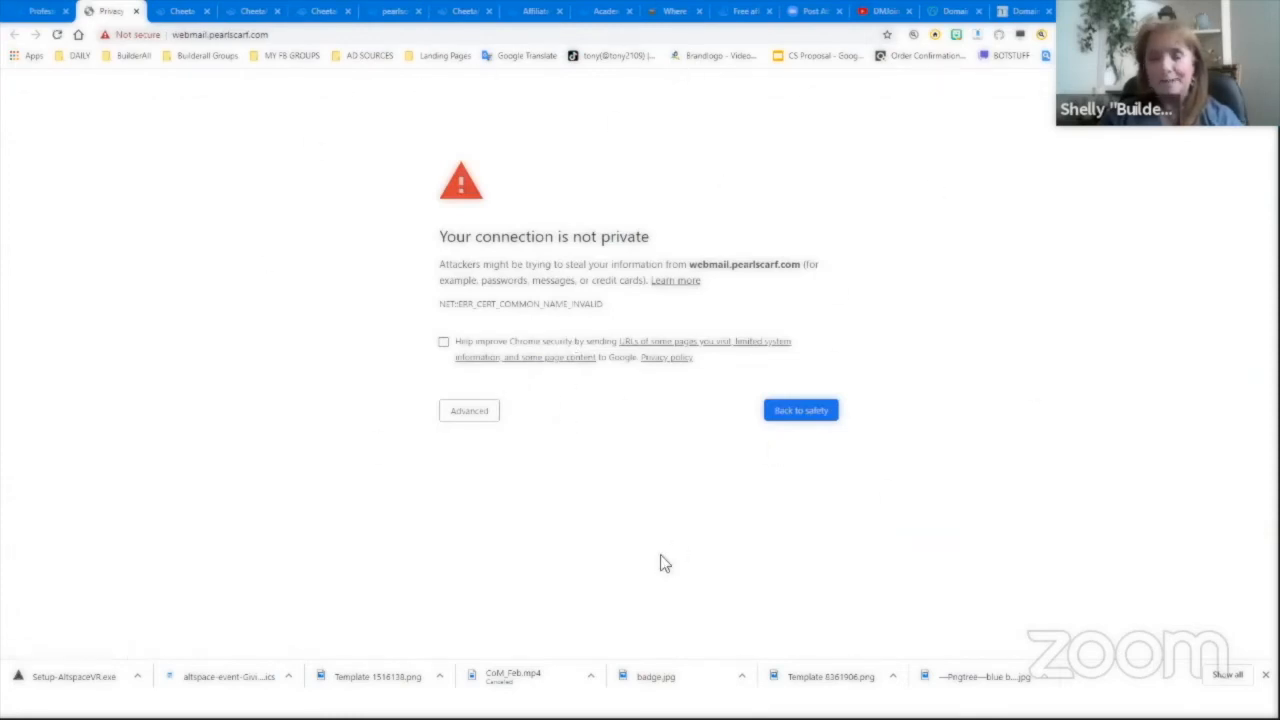
{"action": "left_click", "coordinate": [470, 413]}
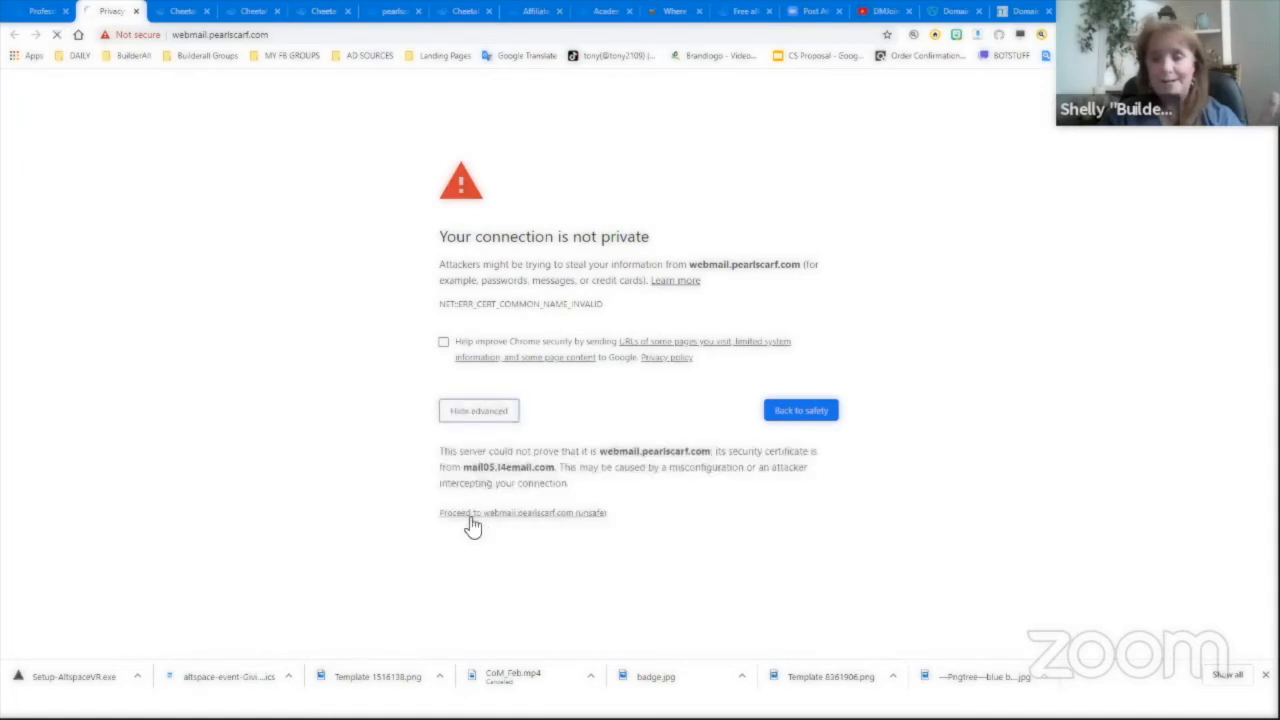
{"action": "left_click", "coordinate": [527, 516]}
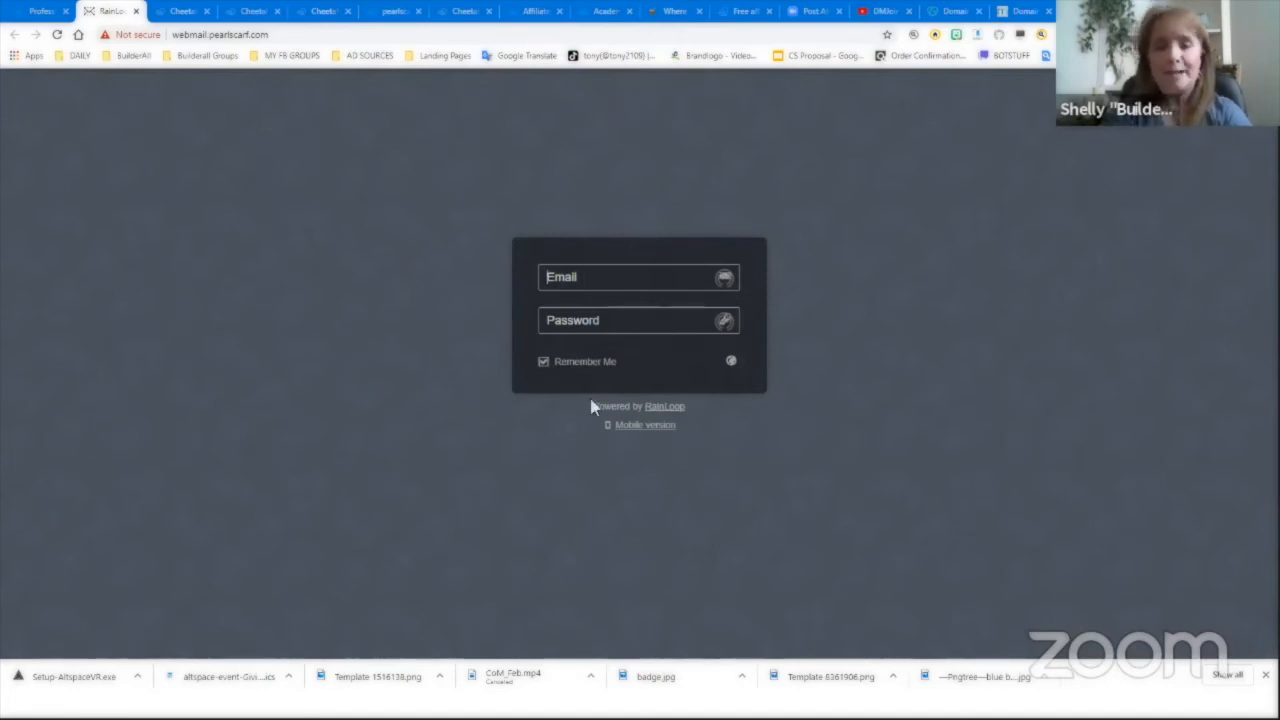
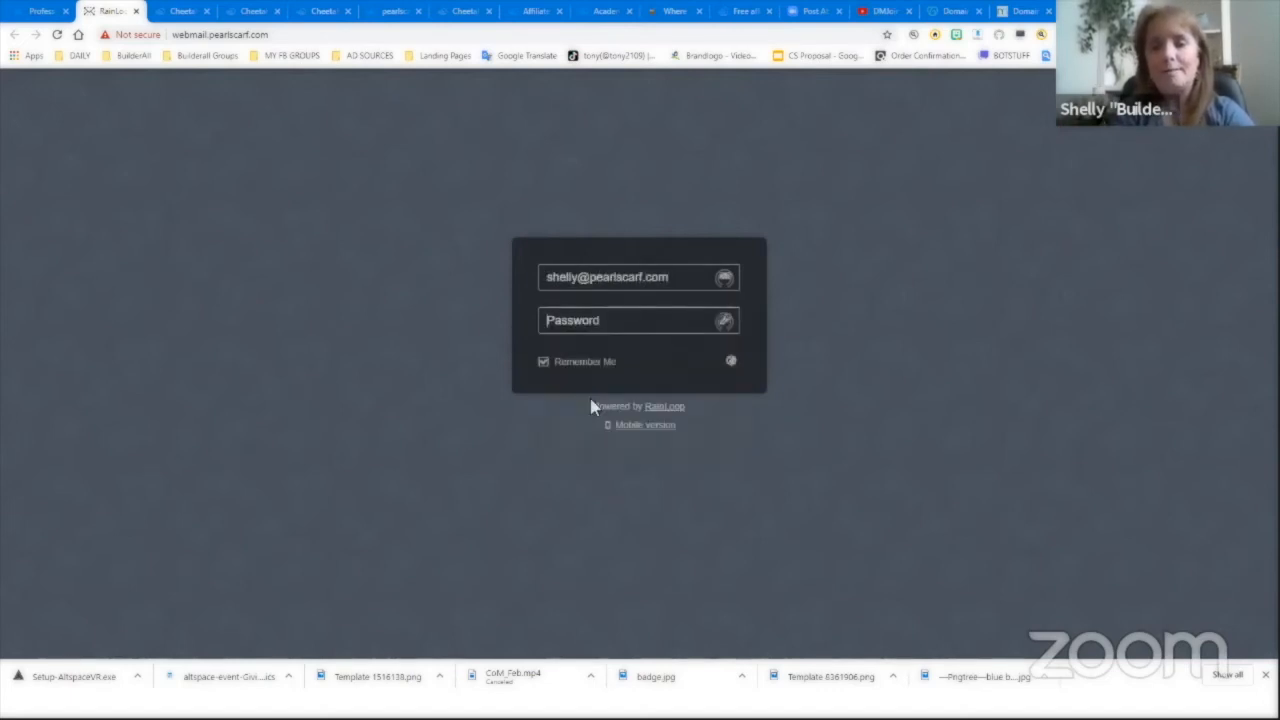
- Sign in to RainLoop with the new mailbox's address and password, then return to the slideshow
{"action": "key", "text": "Tab"}
{"action": "type", "text": "***"}
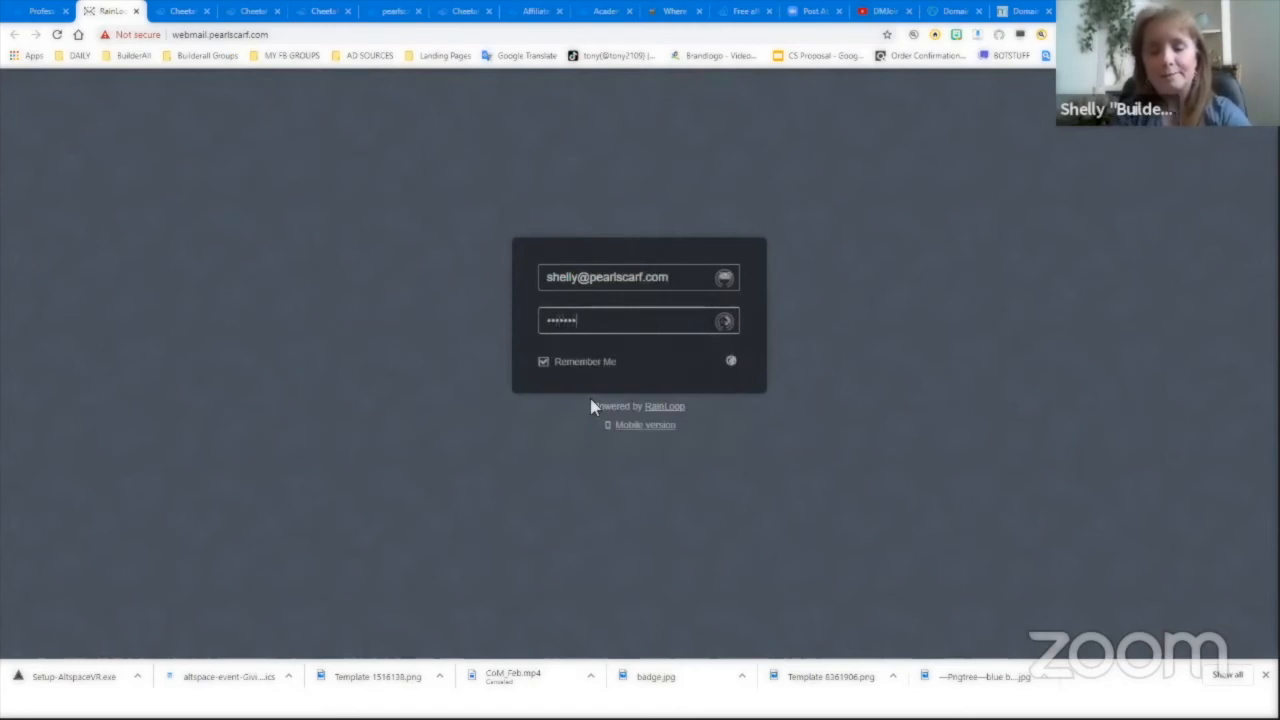
{"action": "key", "text": "Return"}
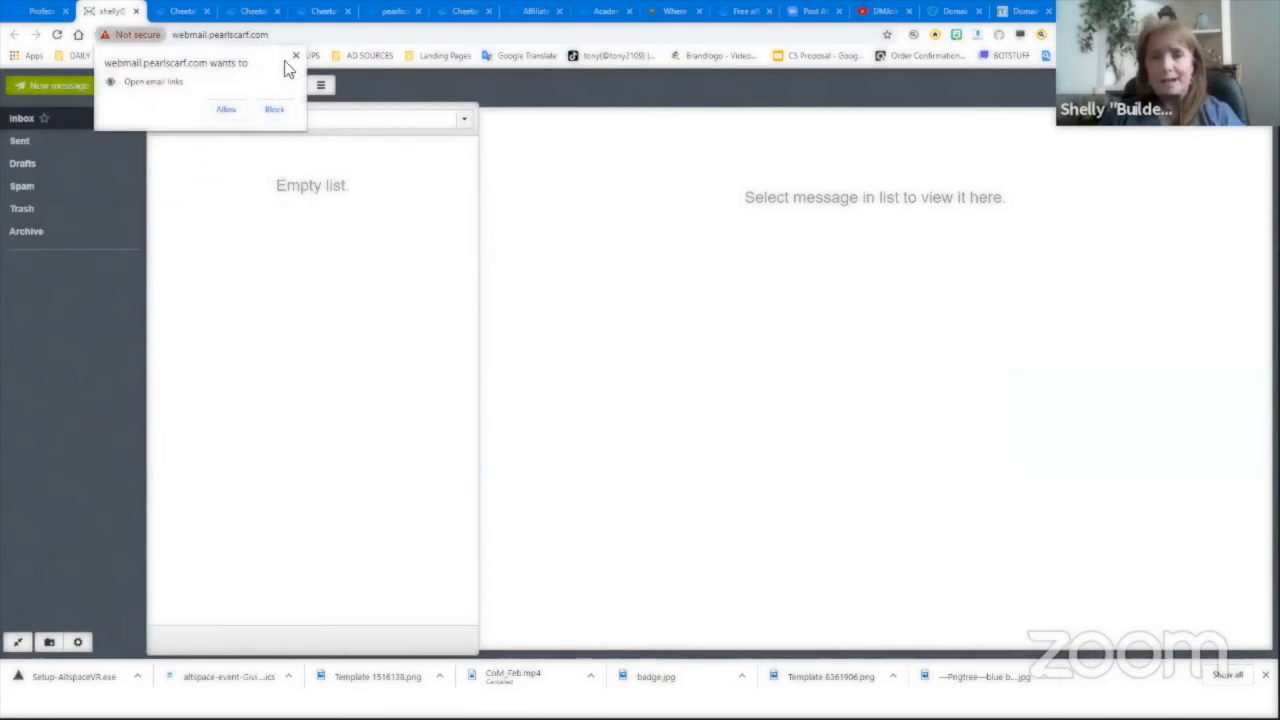
{"action": "left_click", "coordinate": [295, 56]}
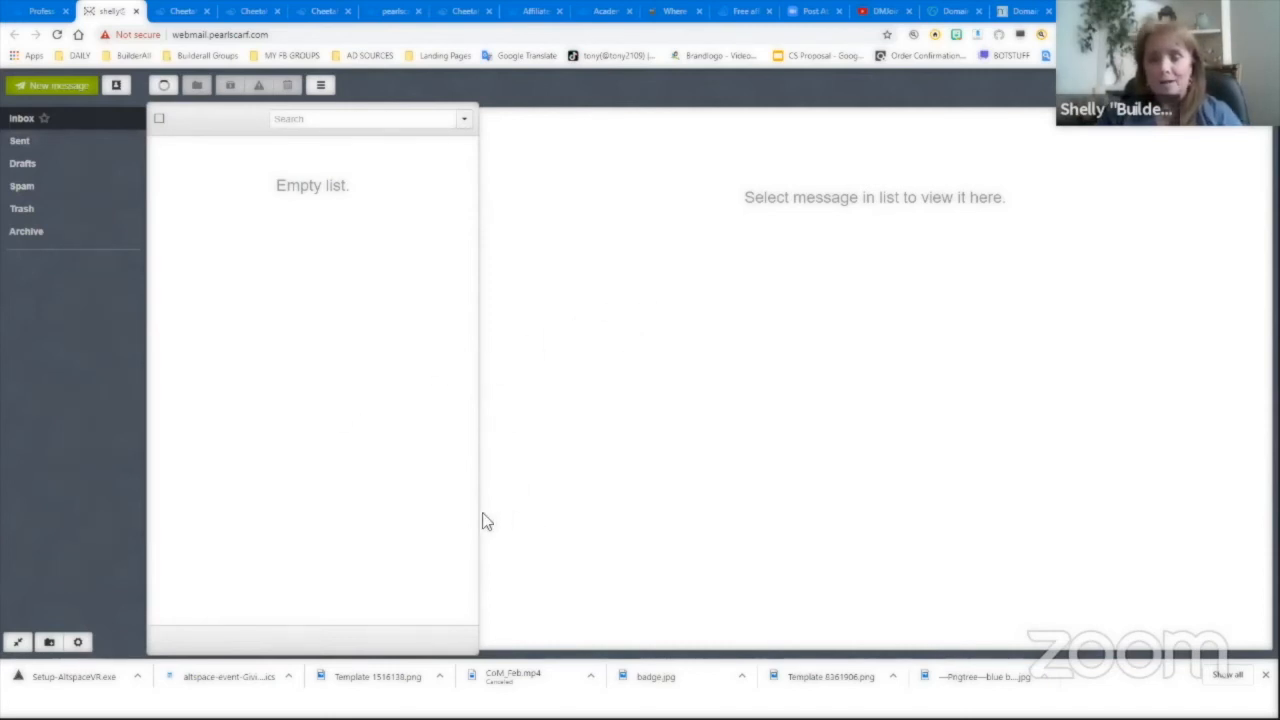
{"action": "key", "text": "alt+Tab"}
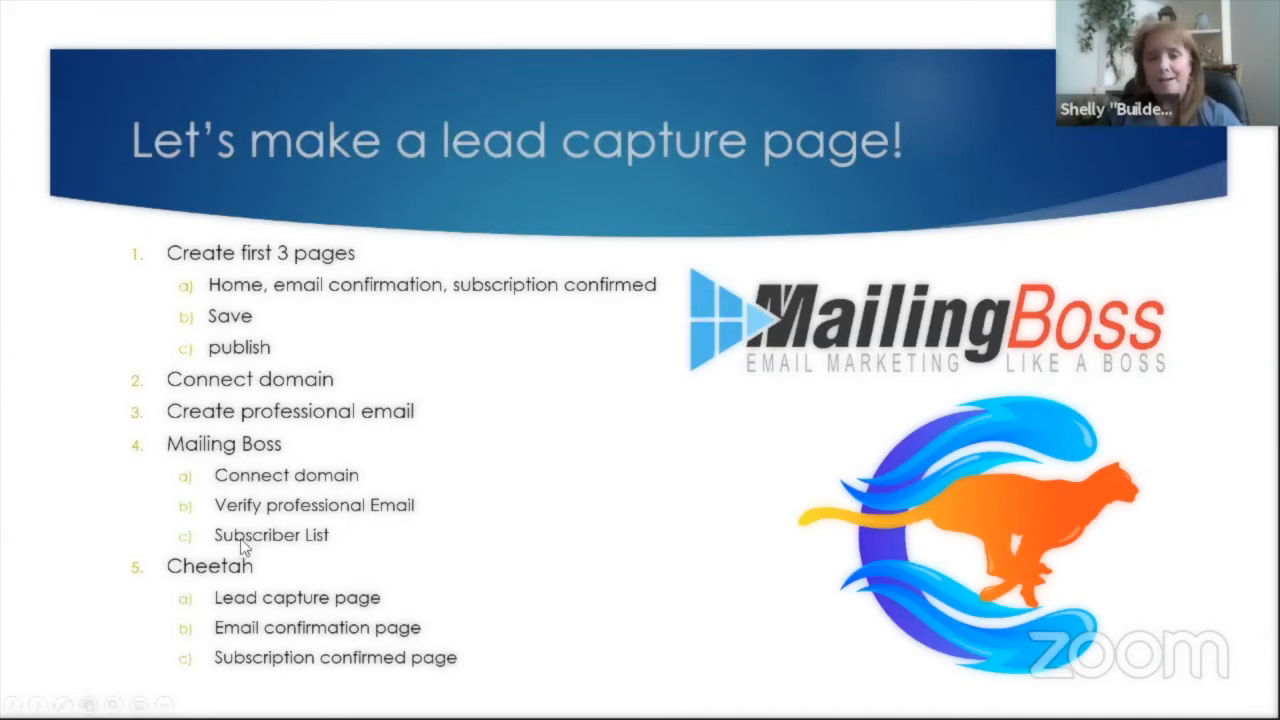
- Switch from the slideshow to GoDaddy's DNS Management page for pearlscarf.com
{"action": "key", "text": "alt+Tab"}
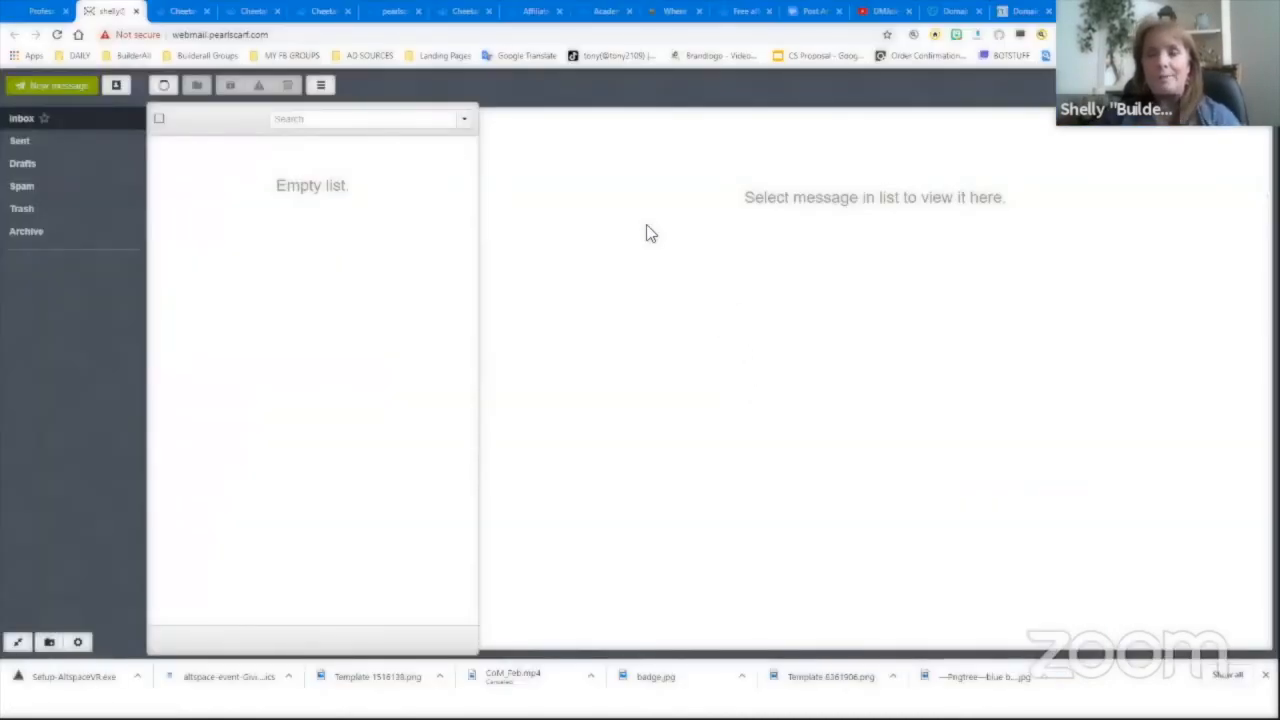
{"action": "left_click", "coordinate": [940, 20]}
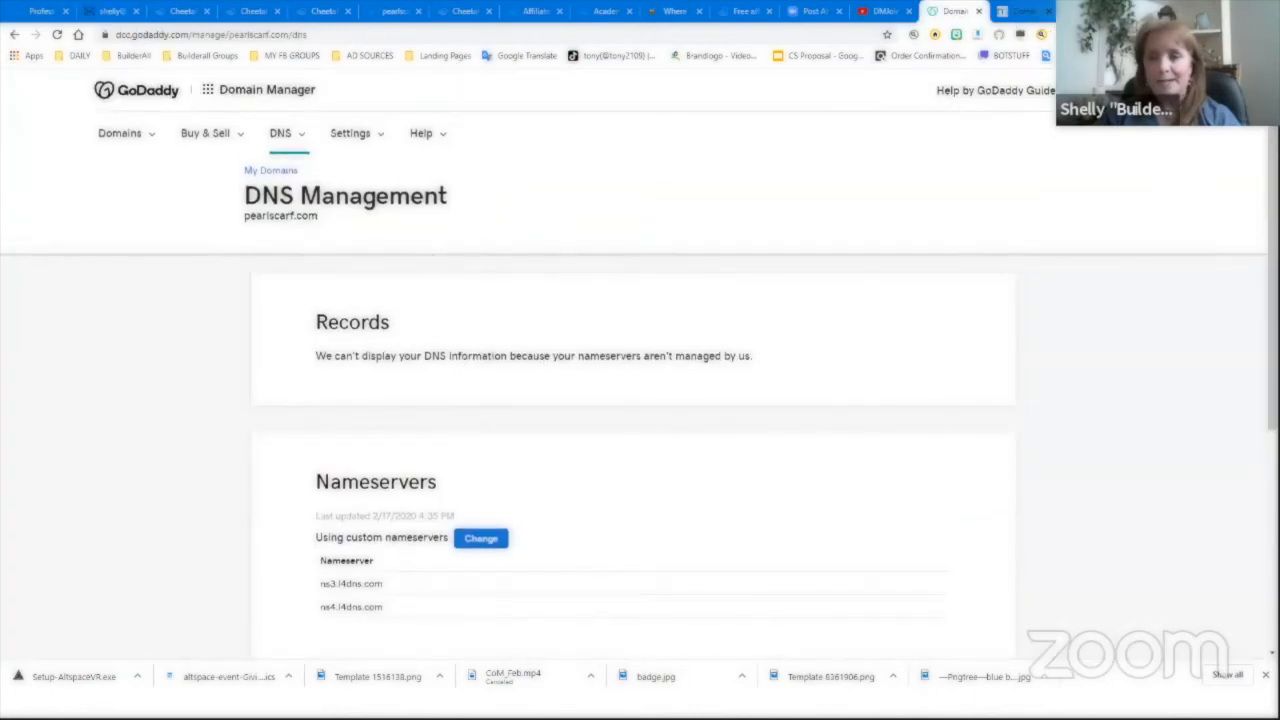
- Rerun the pearlscarf.com NS lookup, seeing mixed l4dns and domaincontrol results, then return to the emails list
{"action": "left_click", "coordinate": [1020, 11]}
{"action": "scroll", "coordinate": [304, 398], "scroll_direction": "up", "scroll_amount": 4}
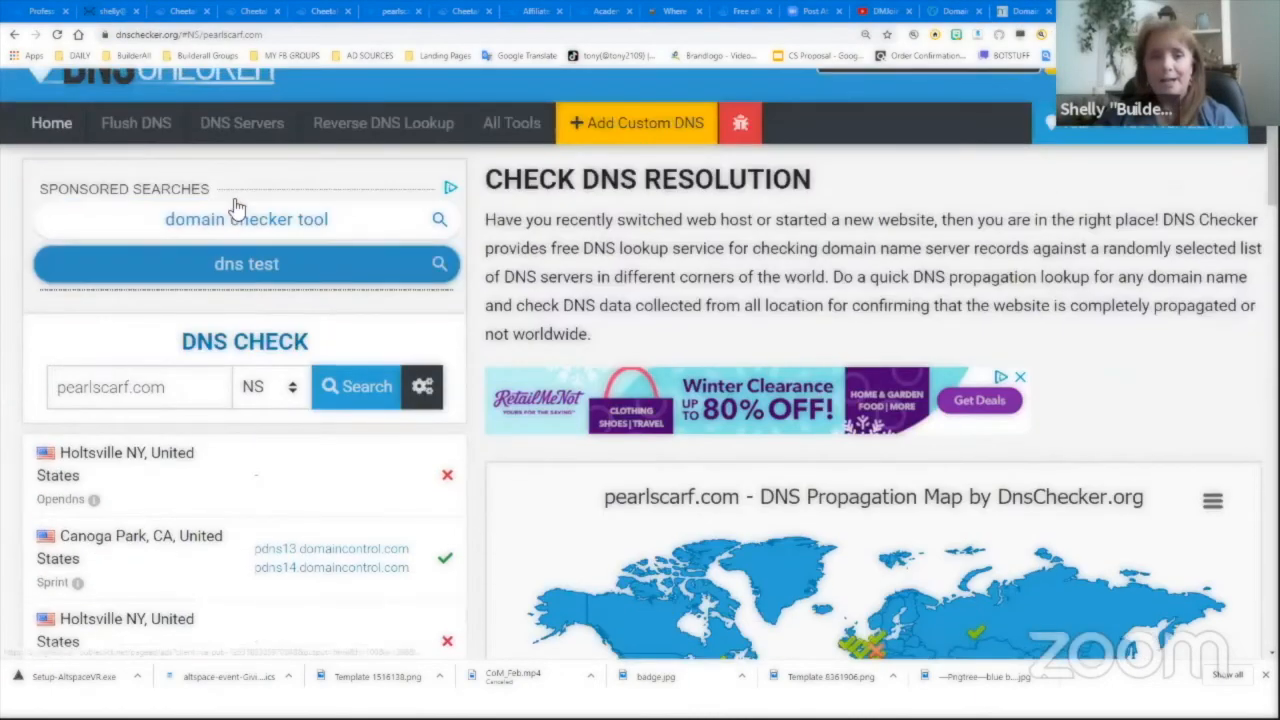
{"action": "left_click", "coordinate": [360, 388]}
{"action": "scroll", "coordinate": [556, 477], "scroll_direction": "down", "scroll_amount": 3}
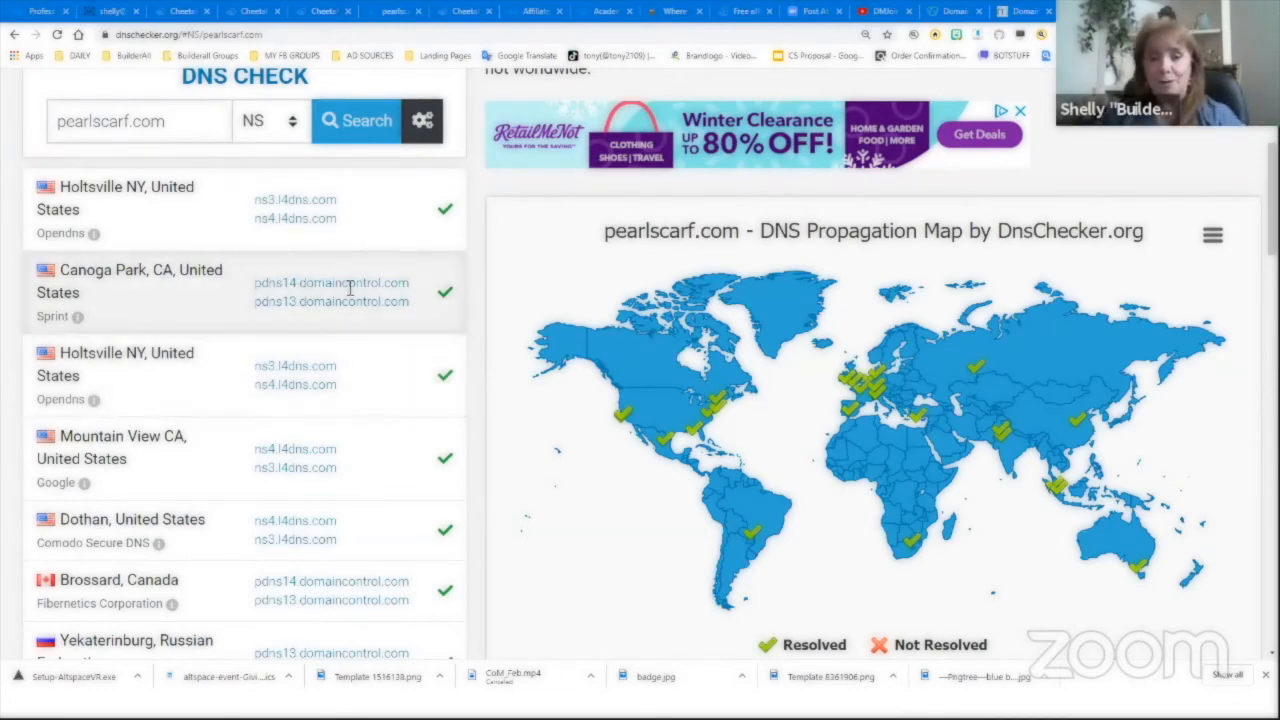
{"action": "scroll", "coordinate": [340, 460], "scroll_direction": "down", "scroll_amount": 2}
{"action": "scroll", "coordinate": [300, 380], "scroll_direction": "down", "scroll_amount": 1}
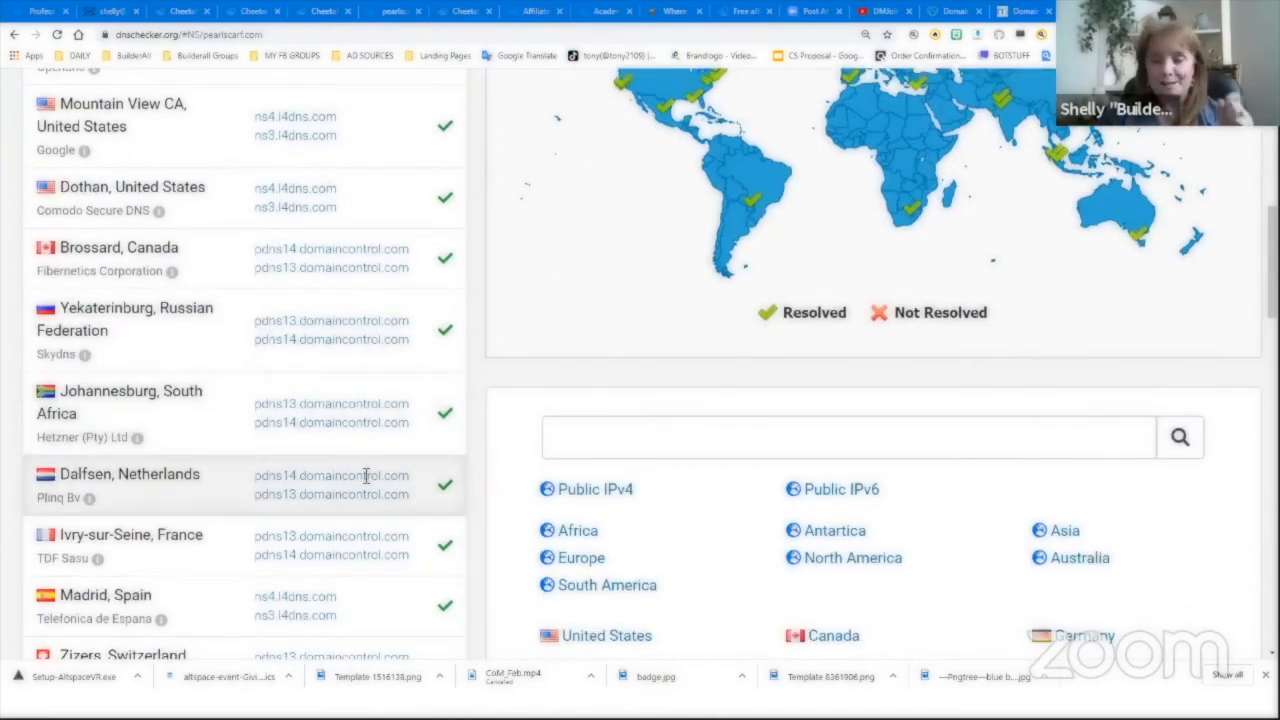
{"action": "scroll", "coordinate": [366, 476], "scroll_direction": "up", "scroll_amount": 3}
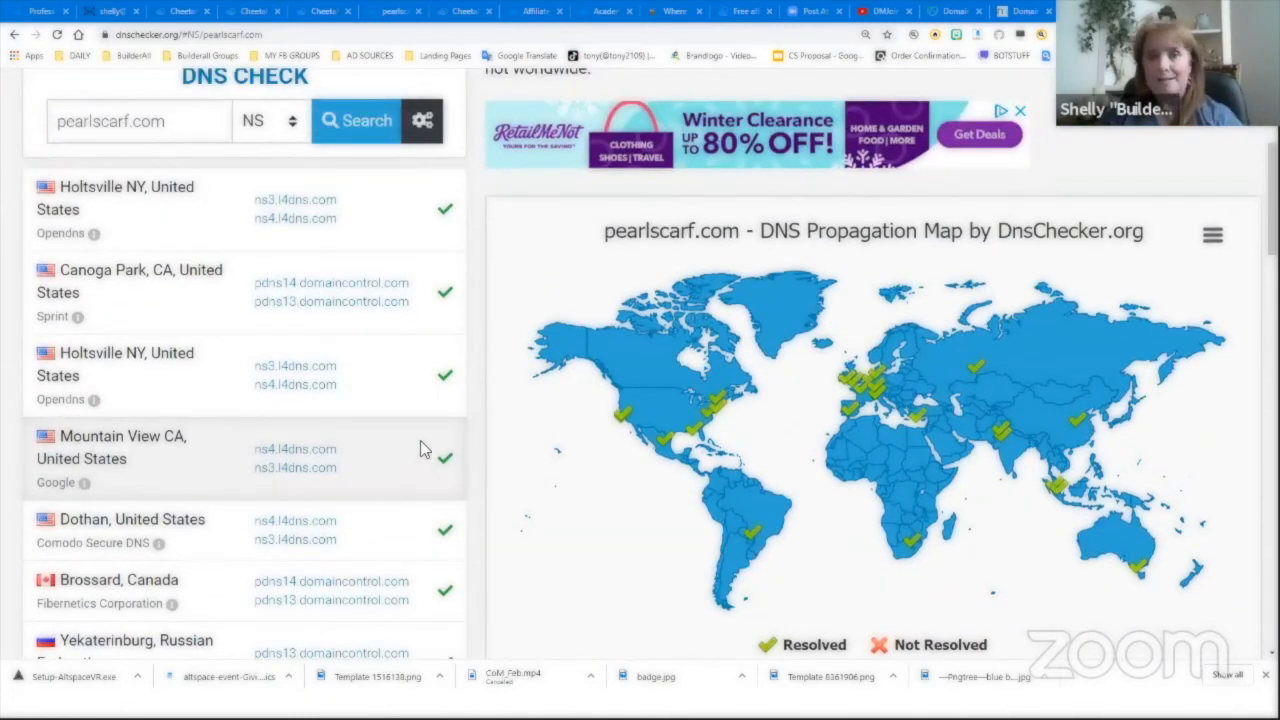
{"action": "left_click", "coordinate": [40, 12]}
{"action": "scroll", "coordinate": [480, 434], "scroll_direction": "up", "scroll_amount": 5}
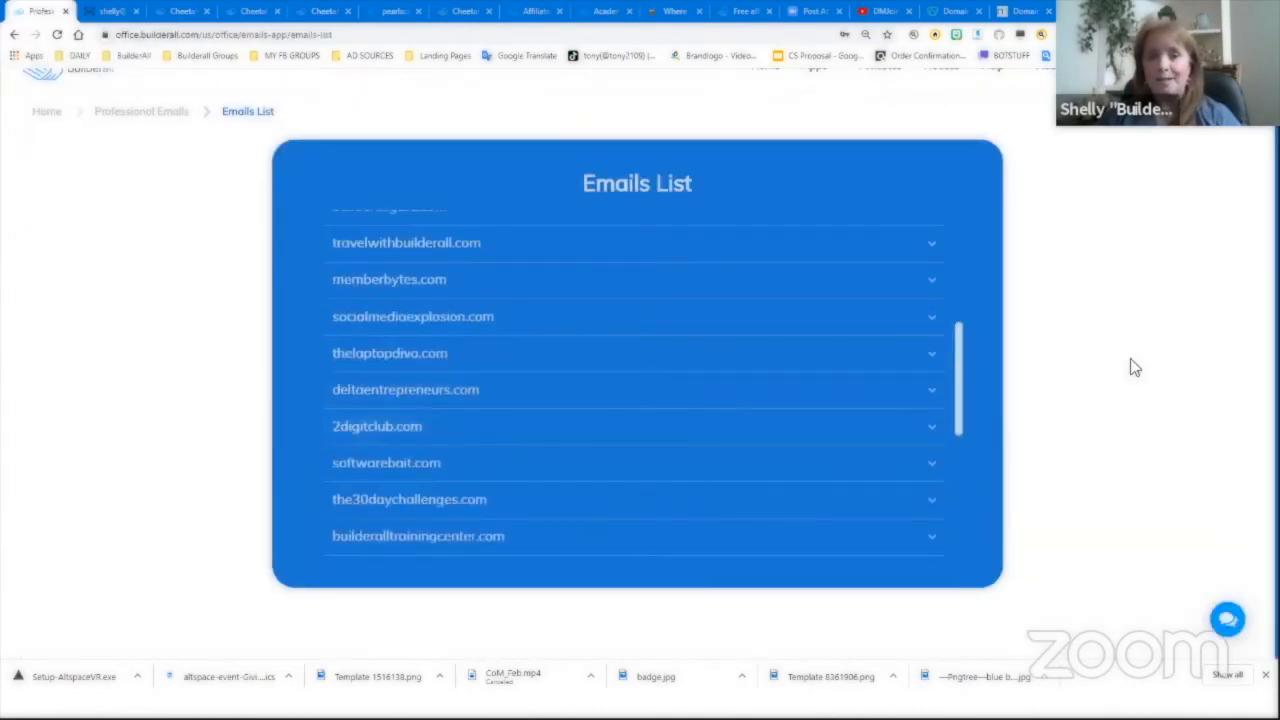
- In MailingBoss, open the pearlscarf.com sending domain and verify its DNS records
{"action": "scroll", "coordinate": [1131, 359], "scroll_direction": "up", "scroll_amount": 1}
{"action": "mouse_move", "coordinate": [820, 101]}
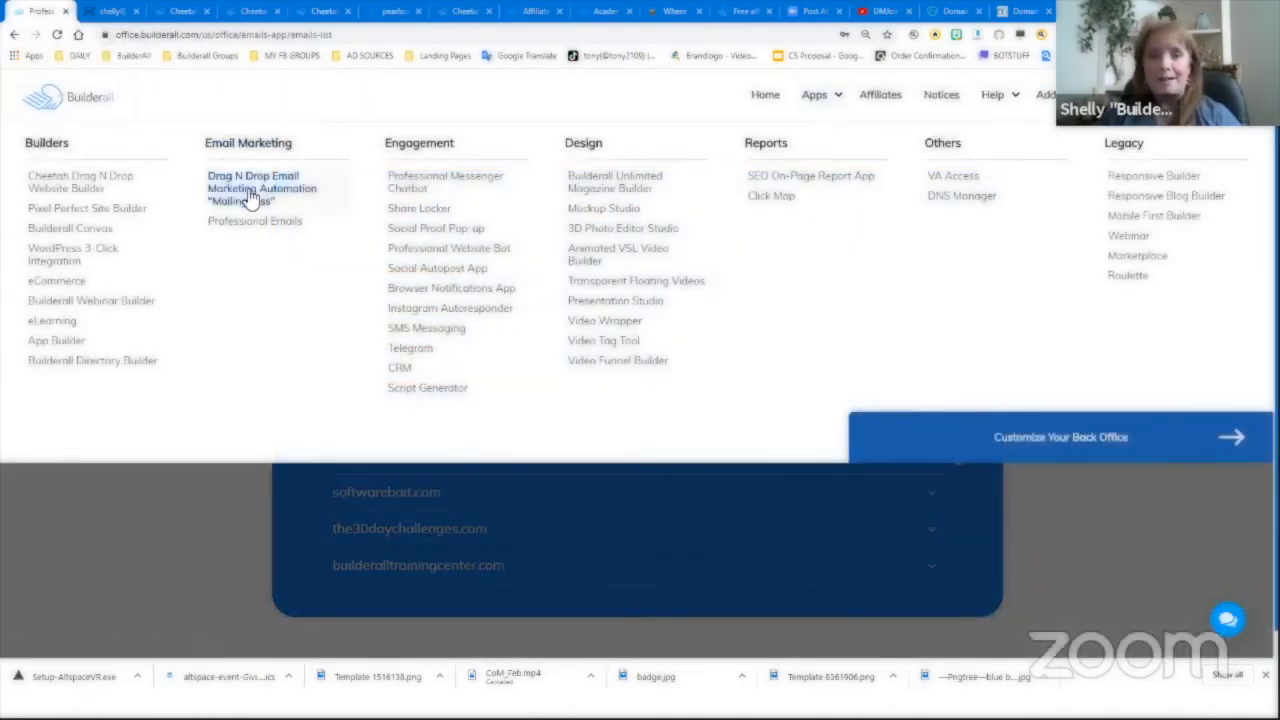
{"action": "left_click", "coordinate": [232, 186]}
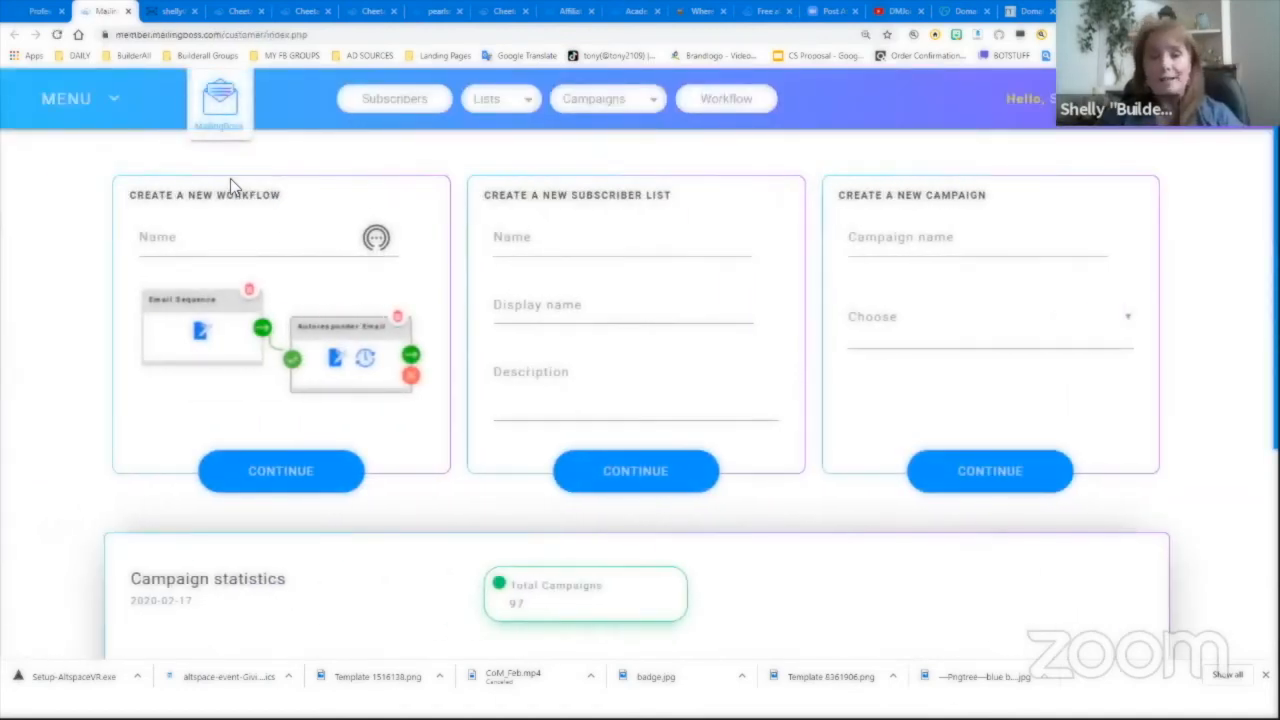
{"action": "left_click", "coordinate": [58, 96]}
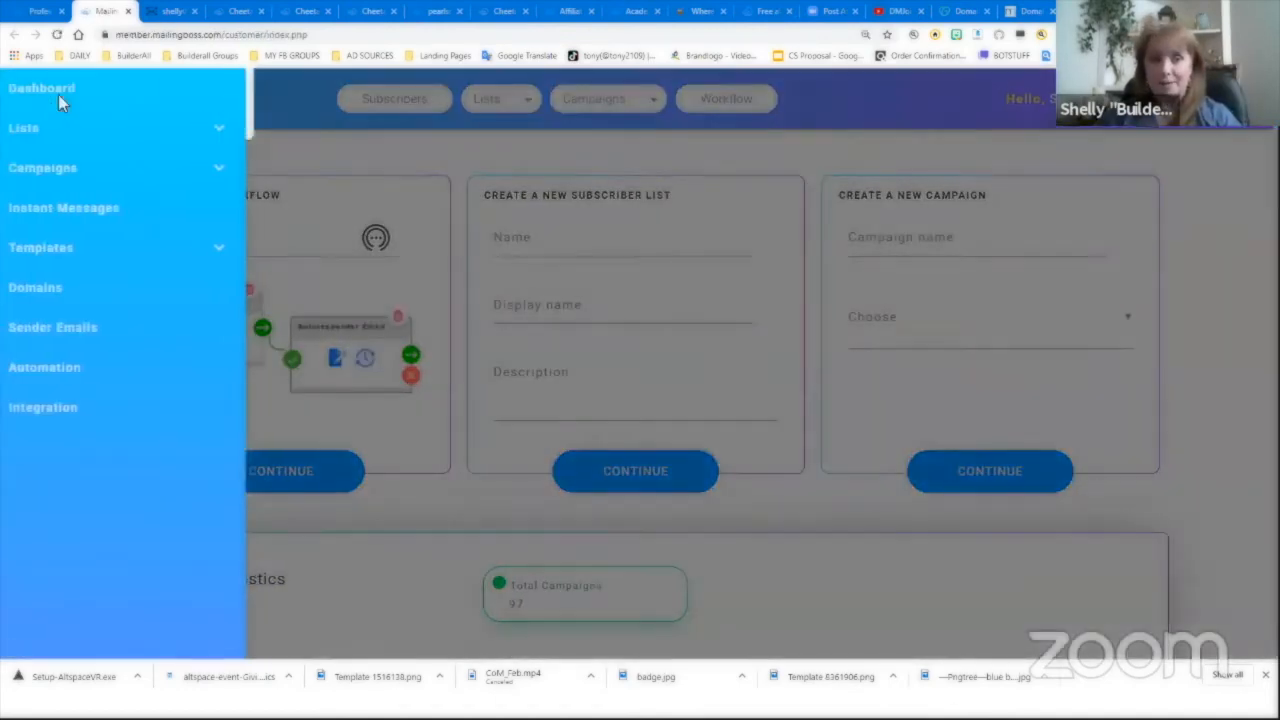
{"action": "left_click", "coordinate": [40, 288]}
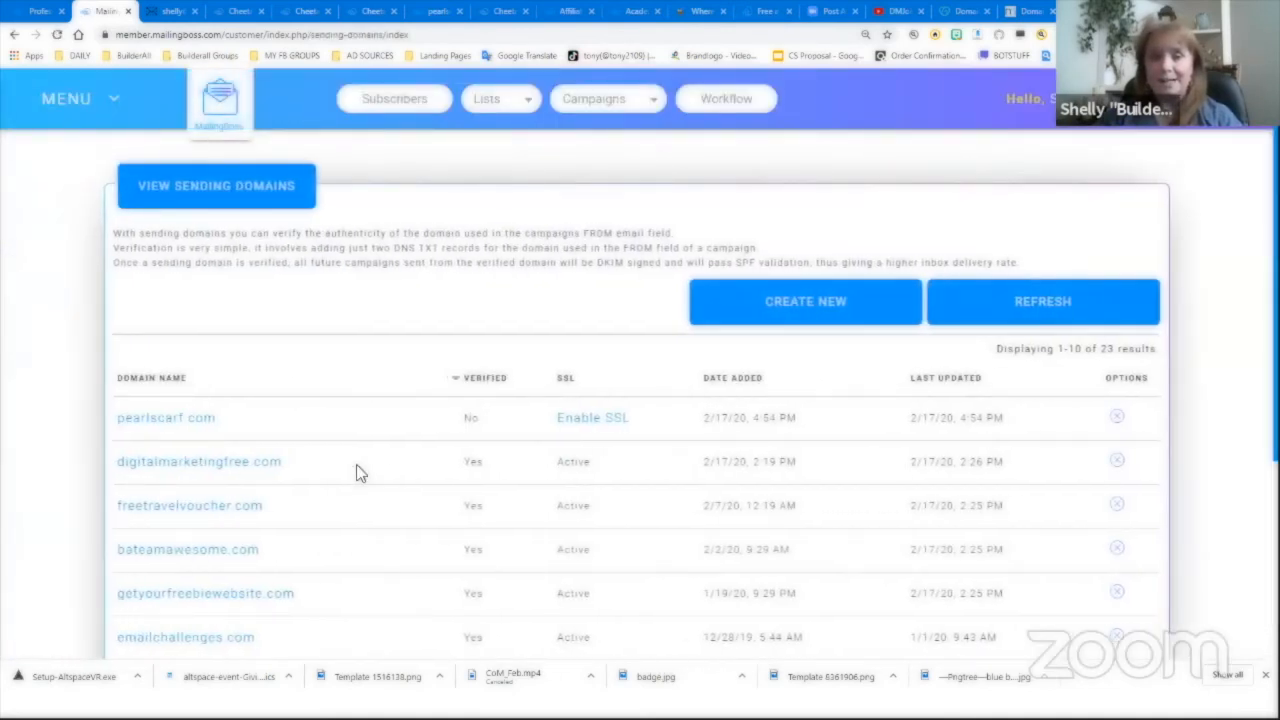
{"action": "left_click", "coordinate": [187, 426]}
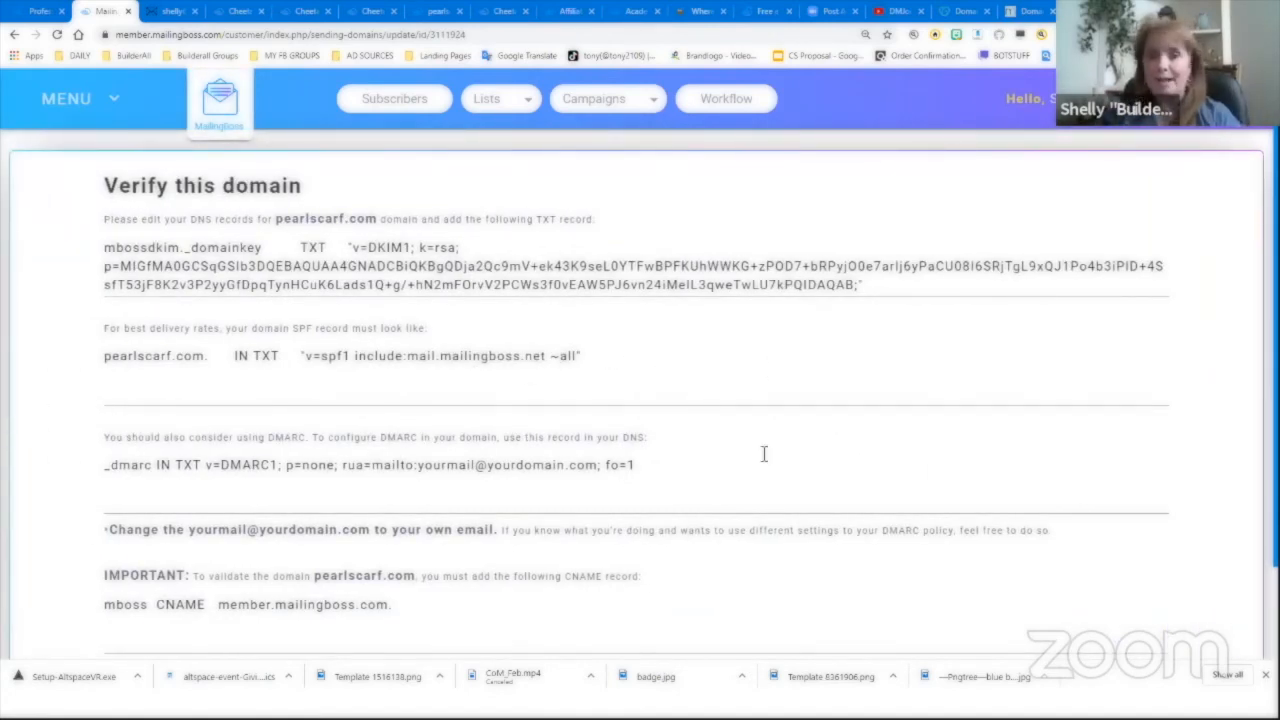
{"action": "scroll", "coordinate": [766, 462], "scroll_direction": "down", "scroll_amount": 1}
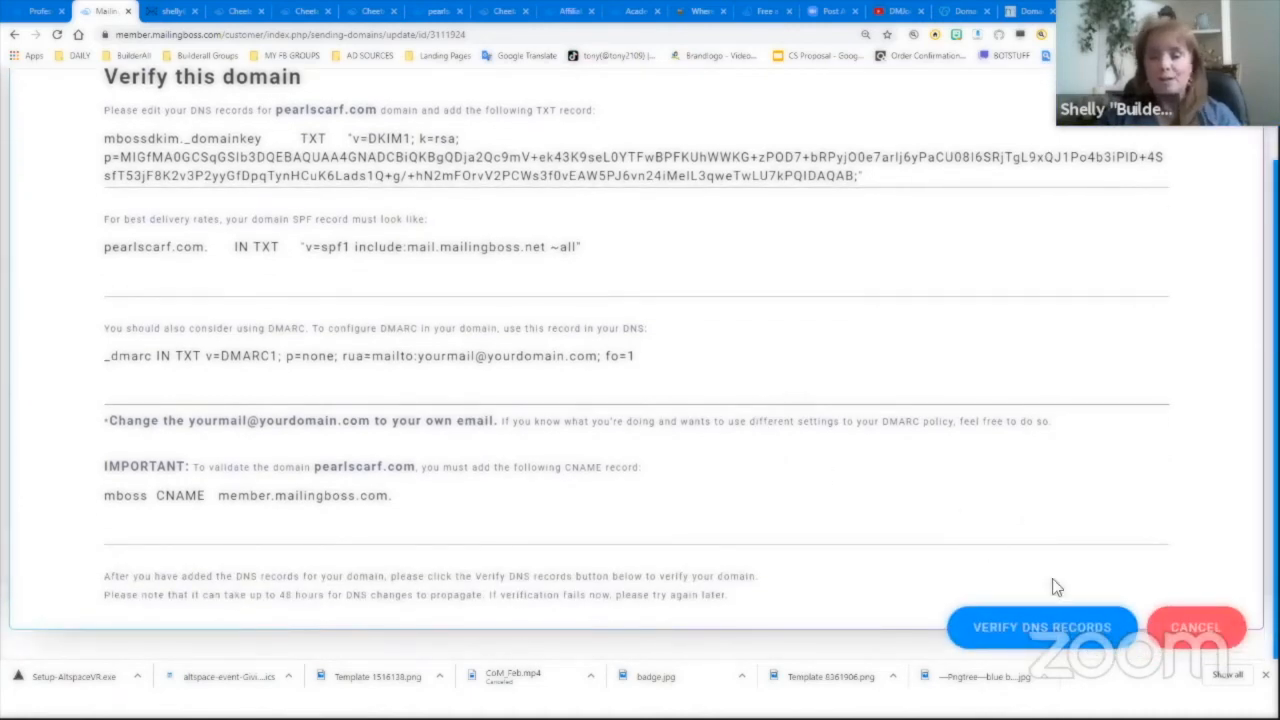
{"action": "left_click", "coordinate": [1068, 634]}
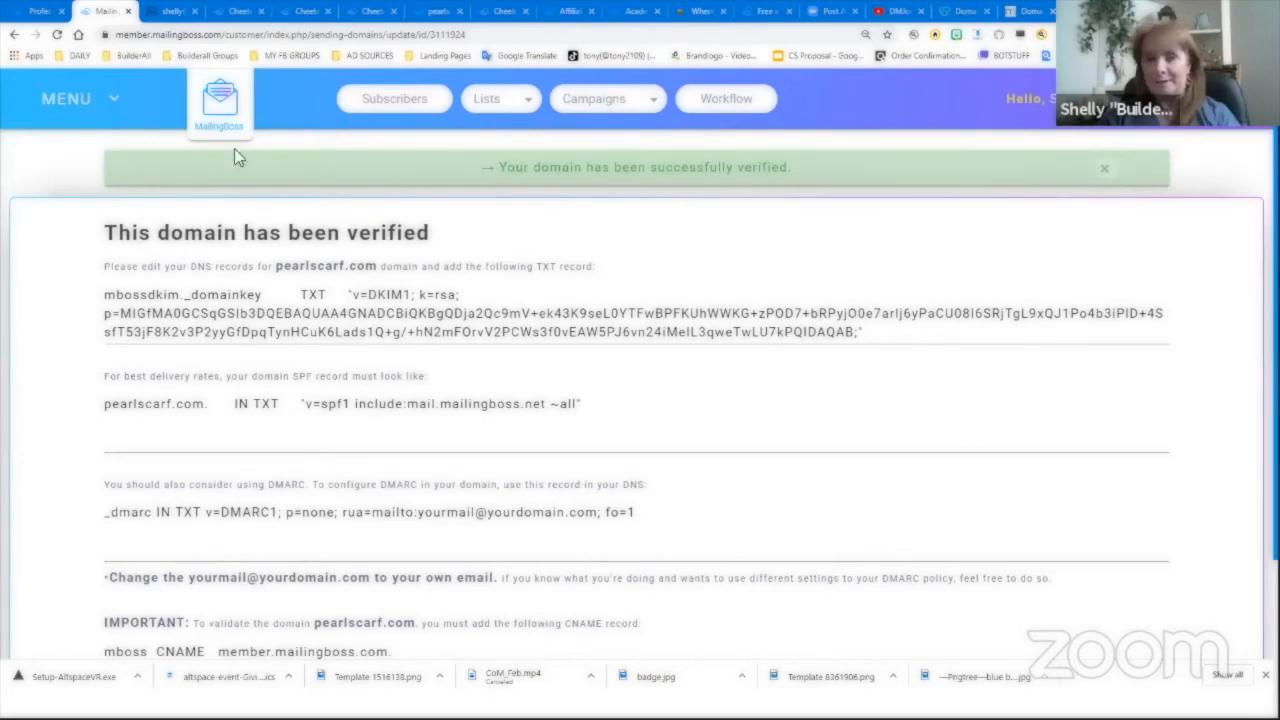
- Back in the Domains list, enable SSL for pearlscarf.com
{"action": "left_click", "coordinate": [97, 112]}
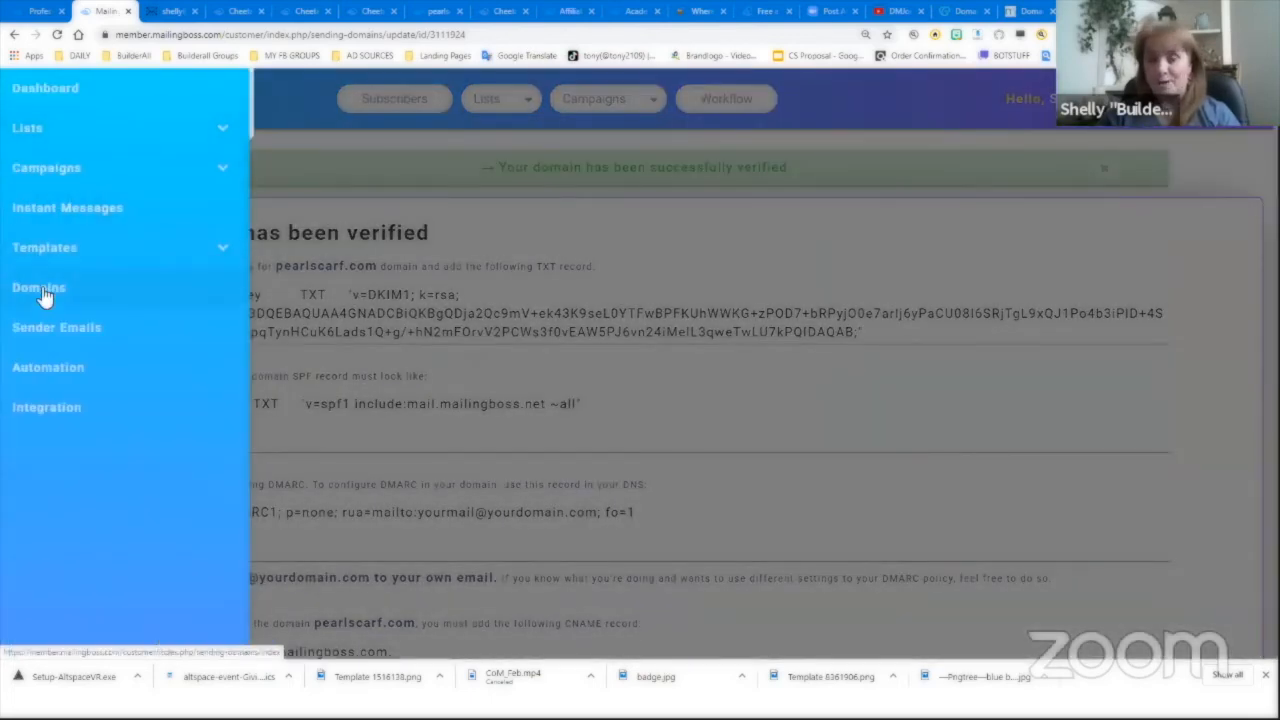
{"action": "left_click", "coordinate": [46, 291]}
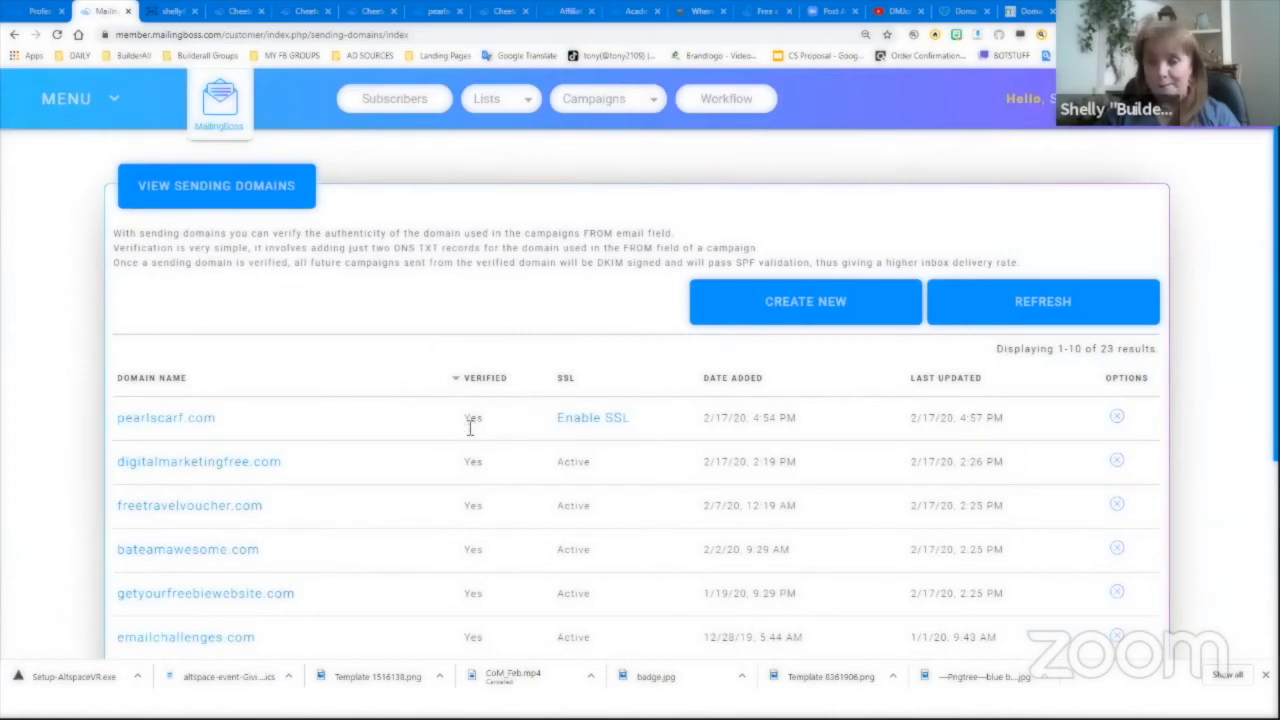
{"action": "left_click", "coordinate": [596, 420]}
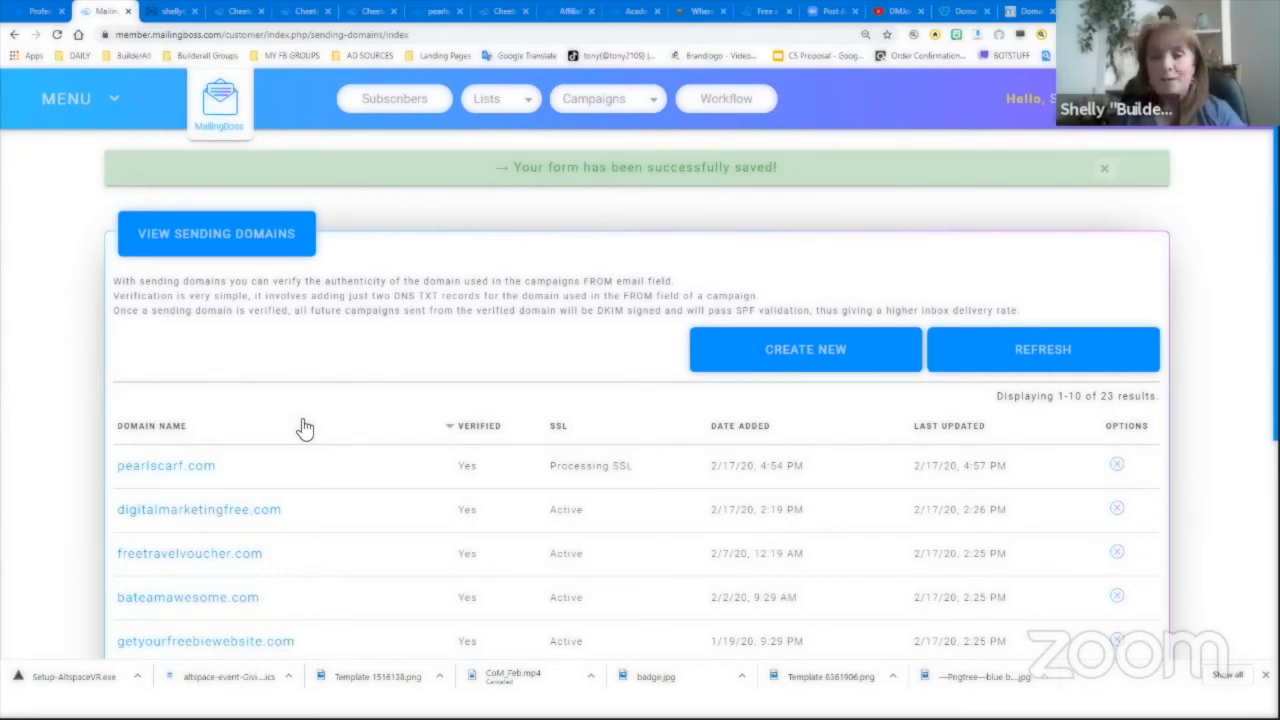
{"action": "left_click", "coordinate": [60, 98]}
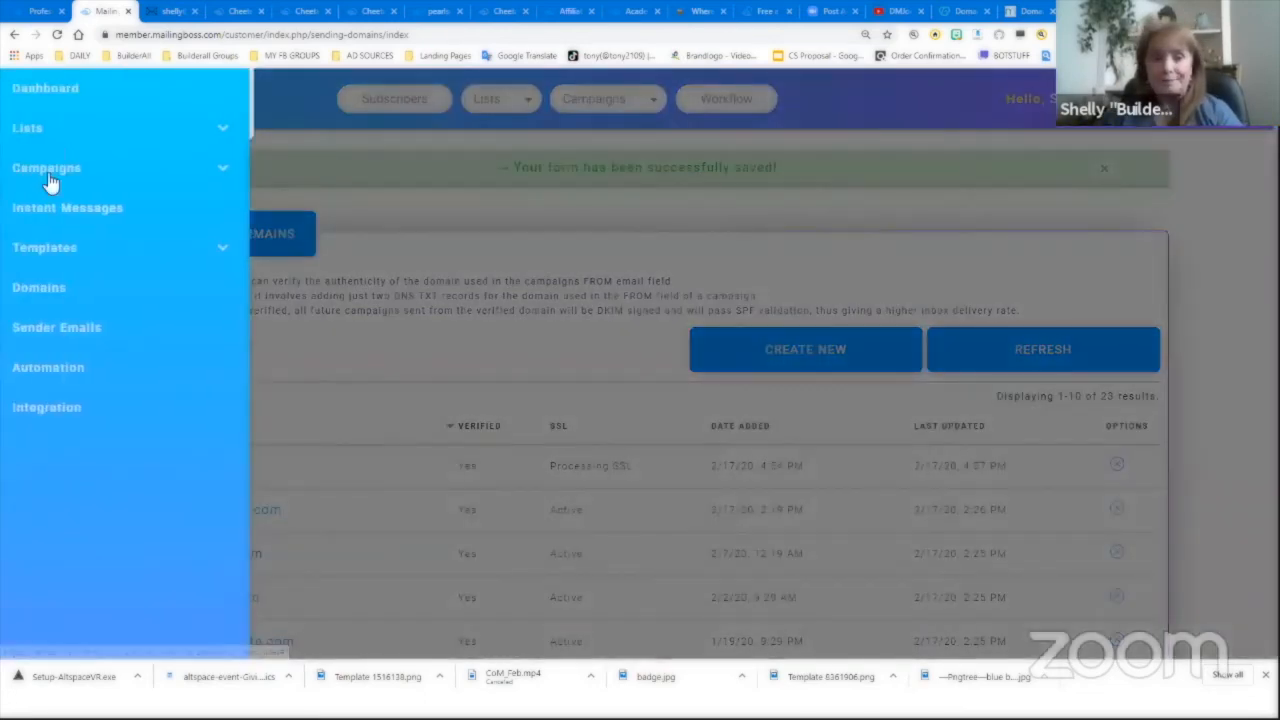
- Create a sender email with the owner's first name and their pearlscarf.com address, and save it
{"action": "left_click", "coordinate": [55, 335]}
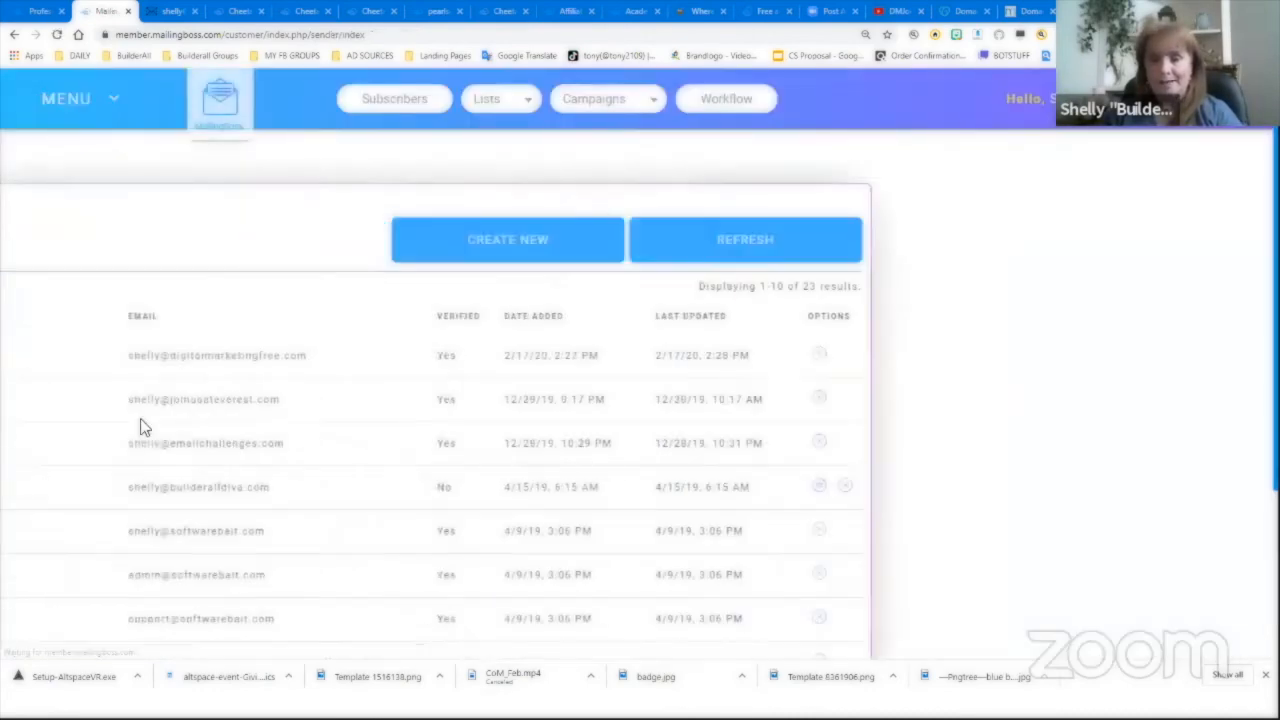
{"action": "scroll", "coordinate": [622, 450], "scroll_direction": "down", "scroll_amount": 2}
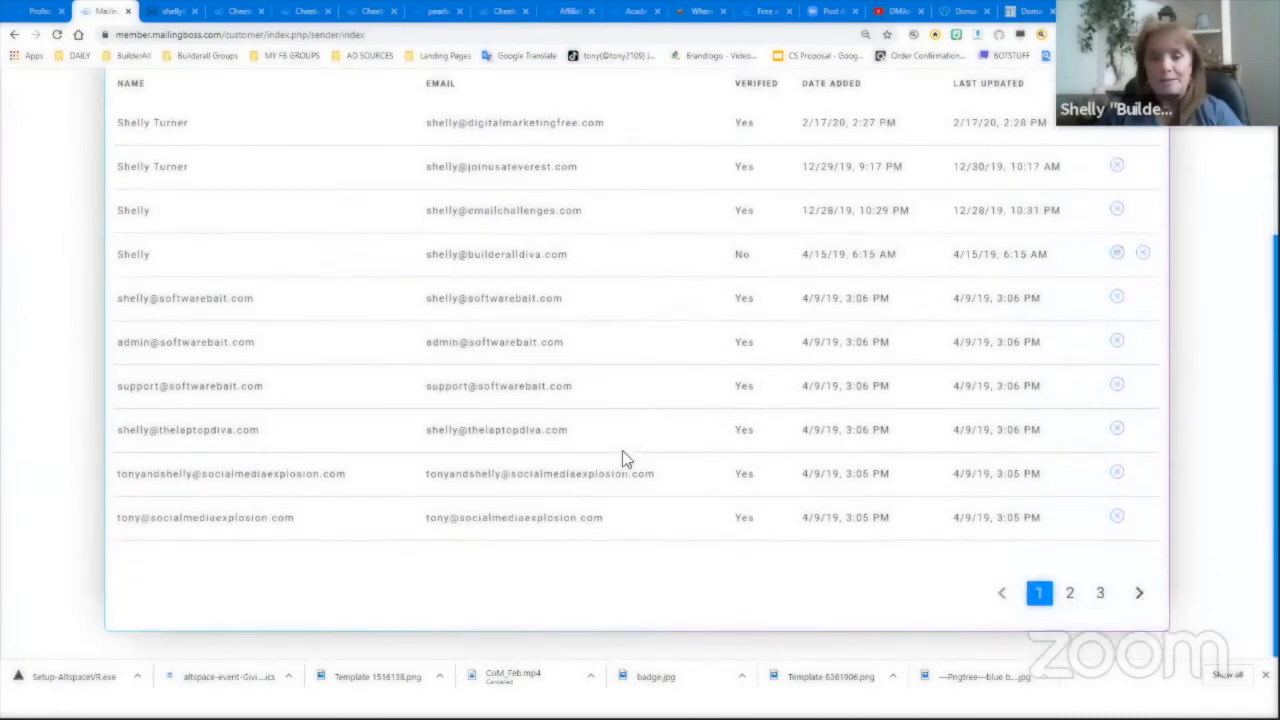
{"action": "scroll", "coordinate": [622, 450], "scroll_direction": "up", "scroll_amount": 2}
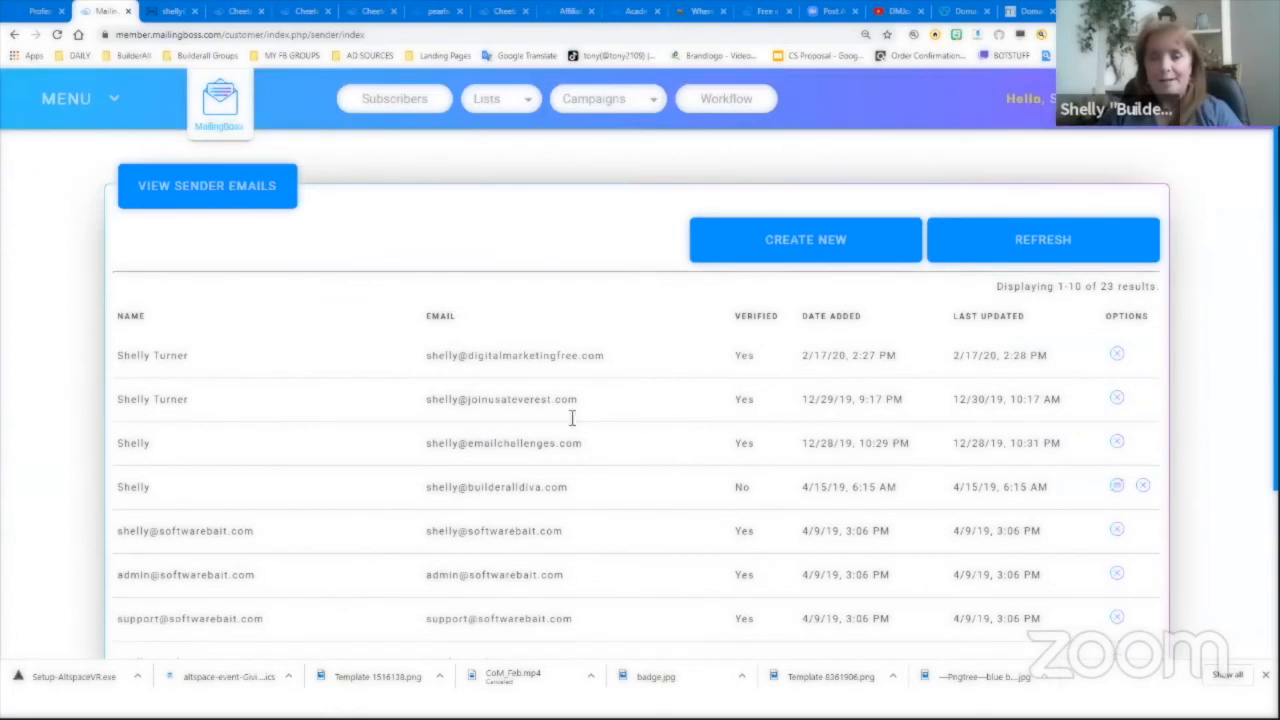
{"action": "left_click", "coordinate": [808, 242]}
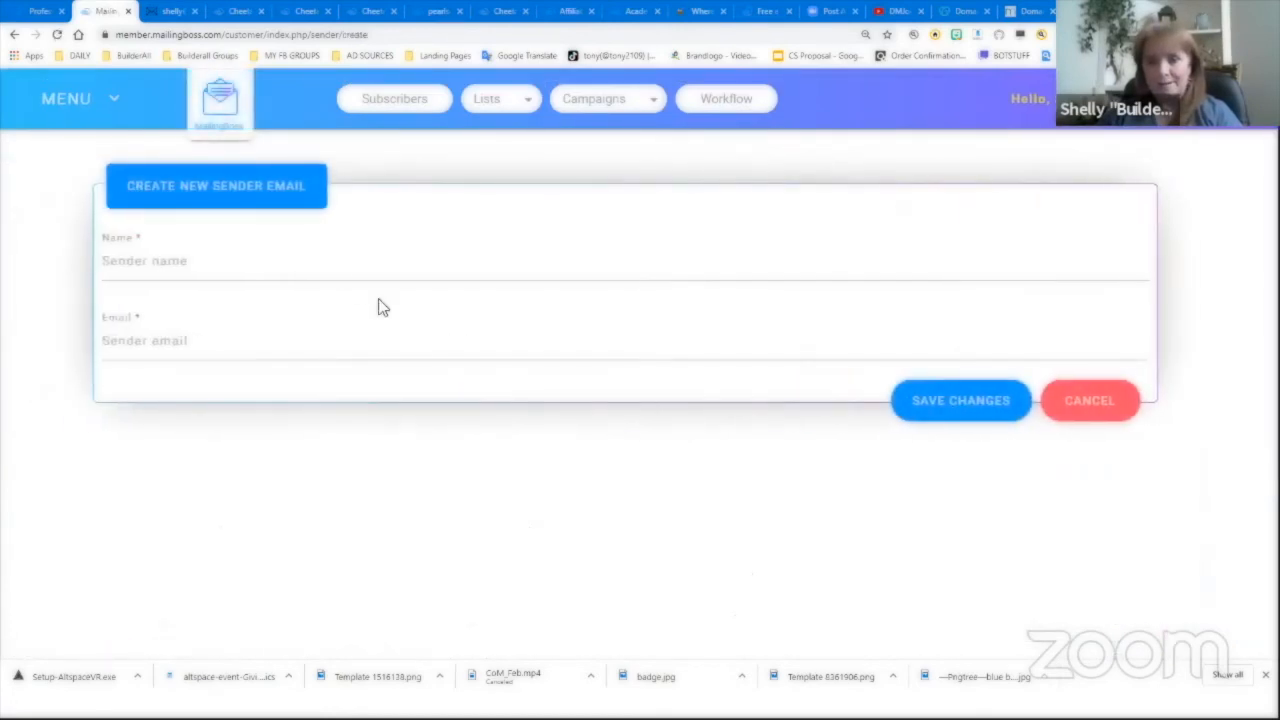
{"action": "left_click", "coordinate": [315, 266]}
{"action": "type", "text": "Seh"}
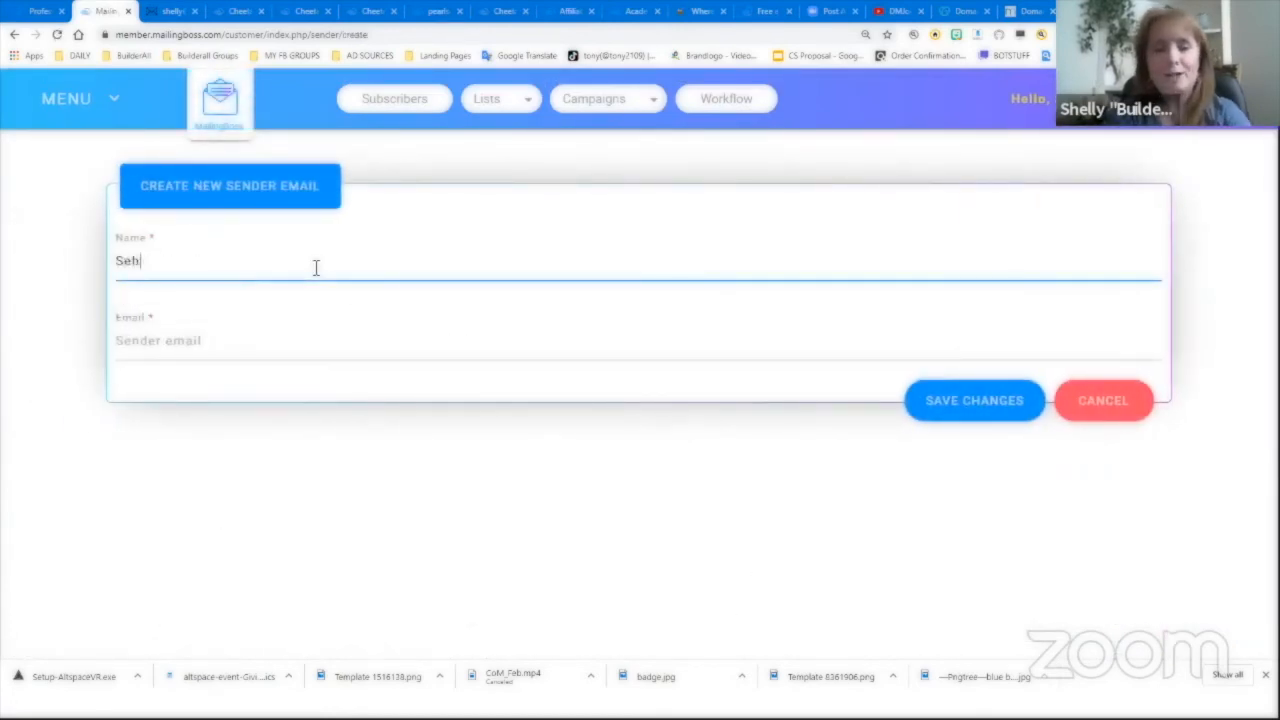
{"action": "key", "text": "BackSpace"}
{"action": "key", "text": "BackSpace"}
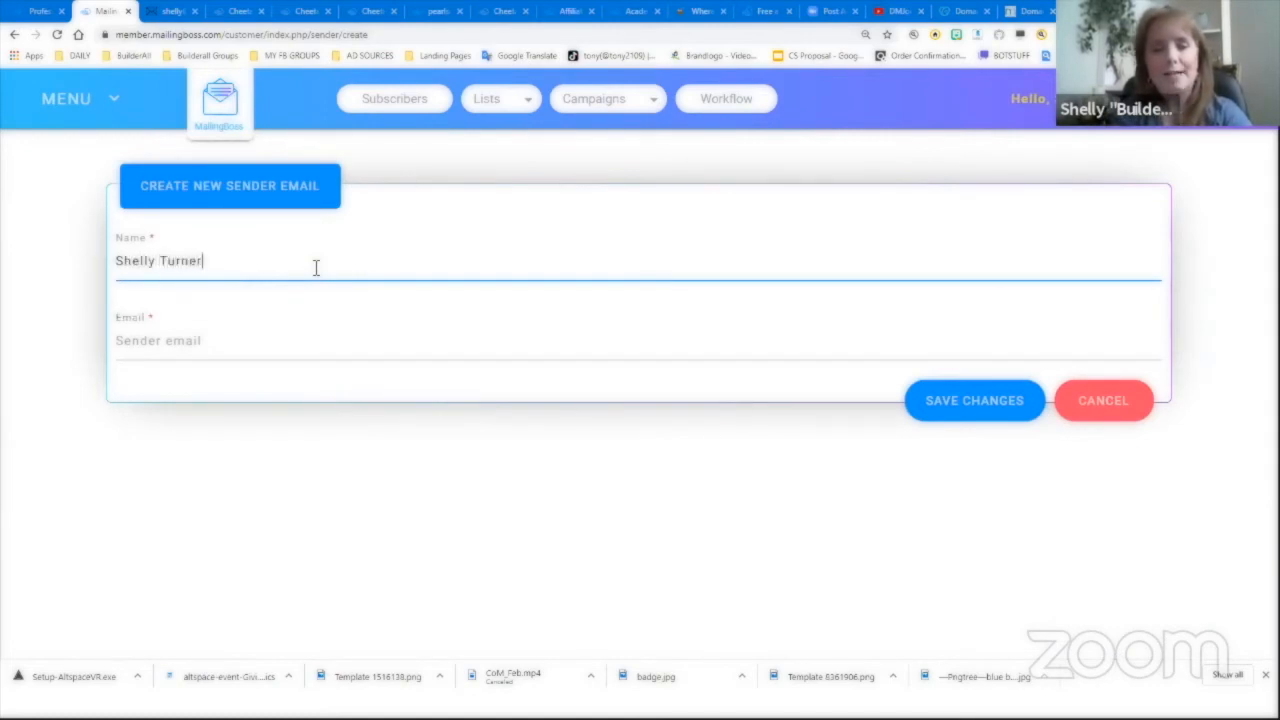
{"action": "key", "text": "Tab"}
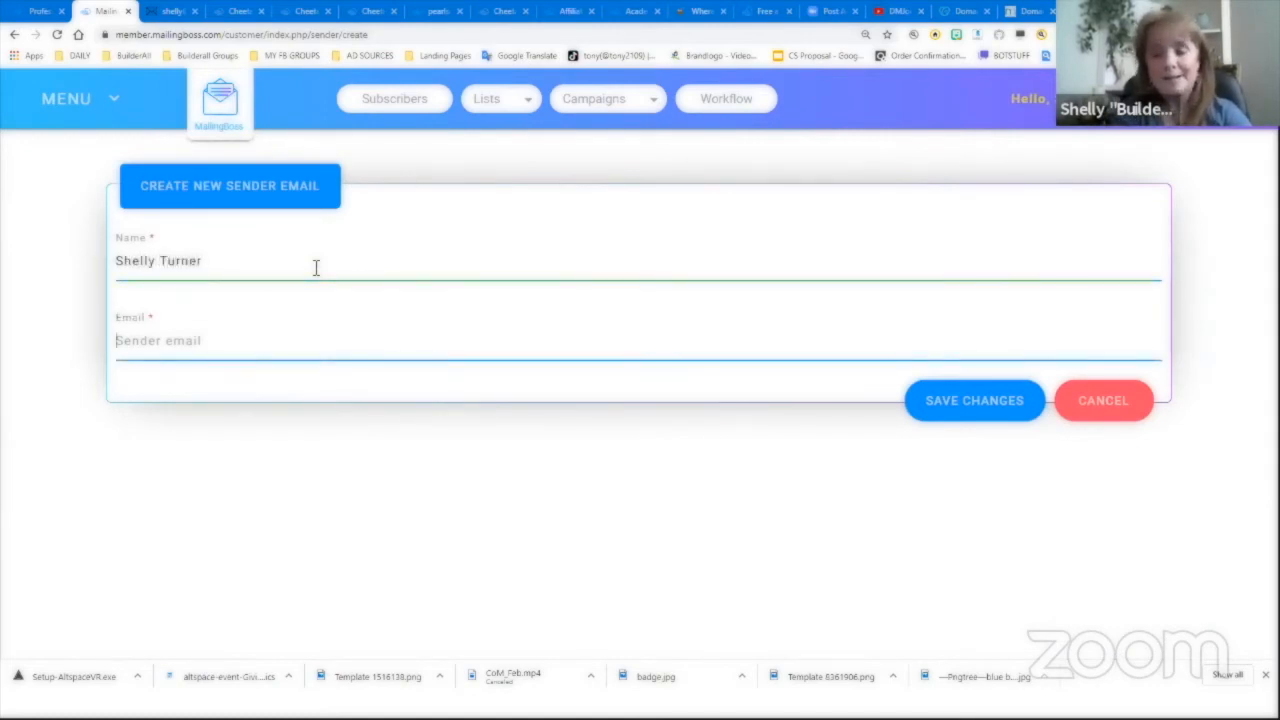
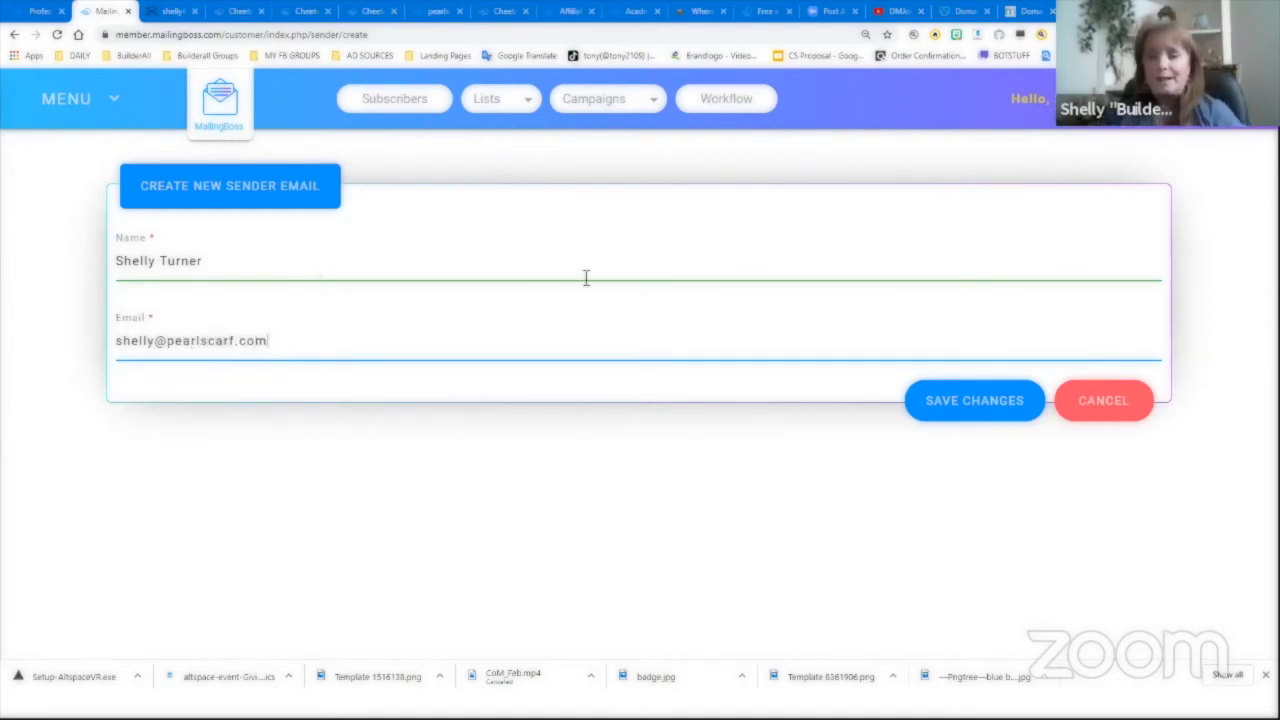
{"action": "left_click", "coordinate": [972, 410]}
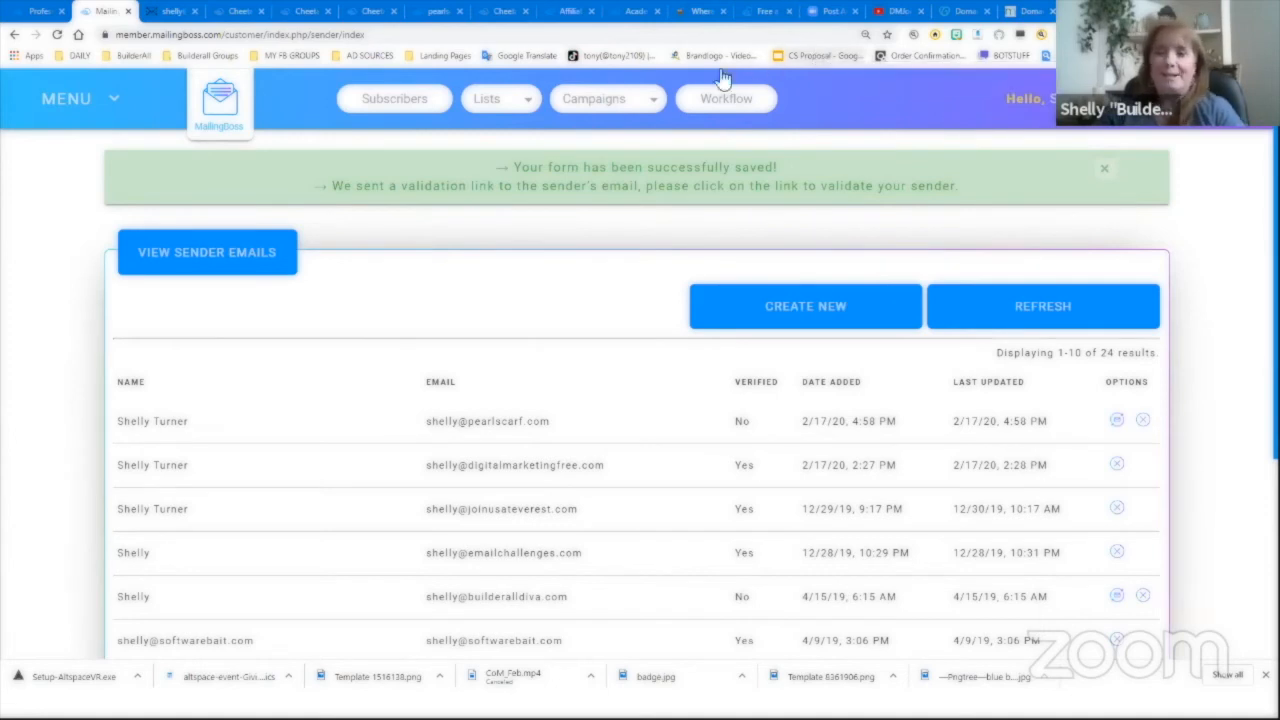
- In the pearlscarf.com webmail inbox, open the MailingBoss validation email and follow its confirmation link
{"action": "left_click", "coordinate": [172, 11]}
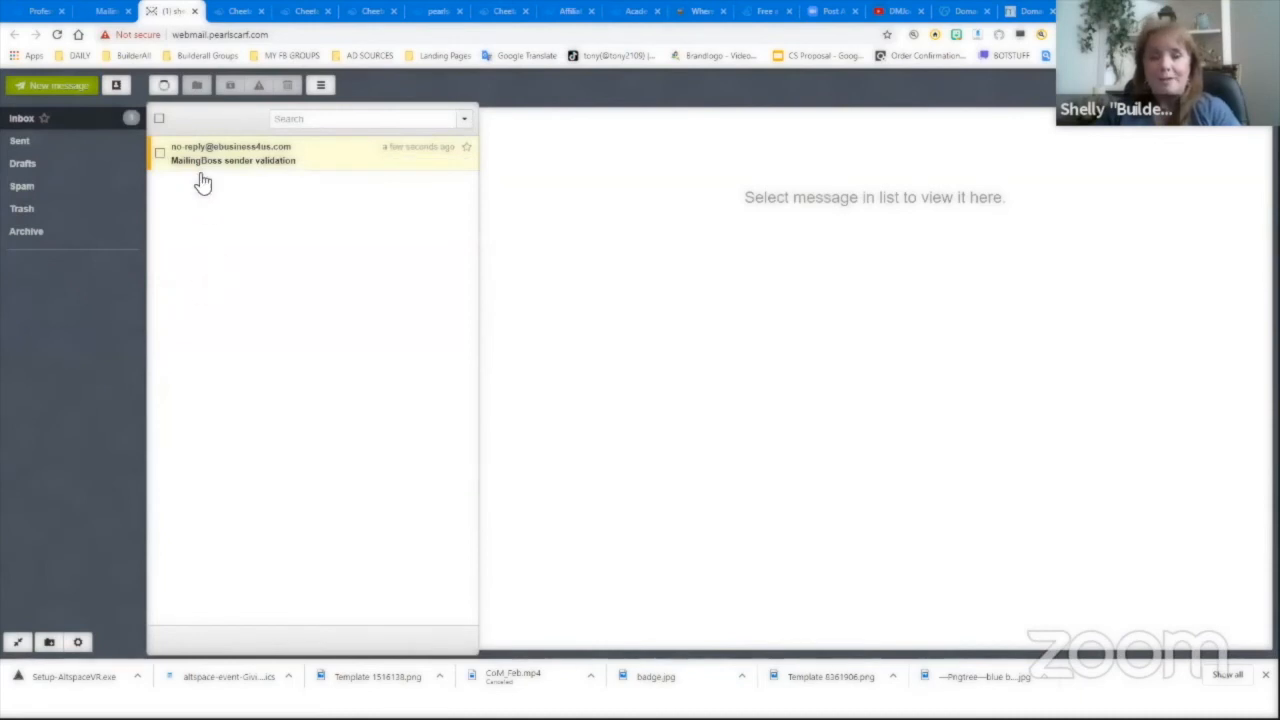
{"action": "left_click", "coordinate": [265, 165]}
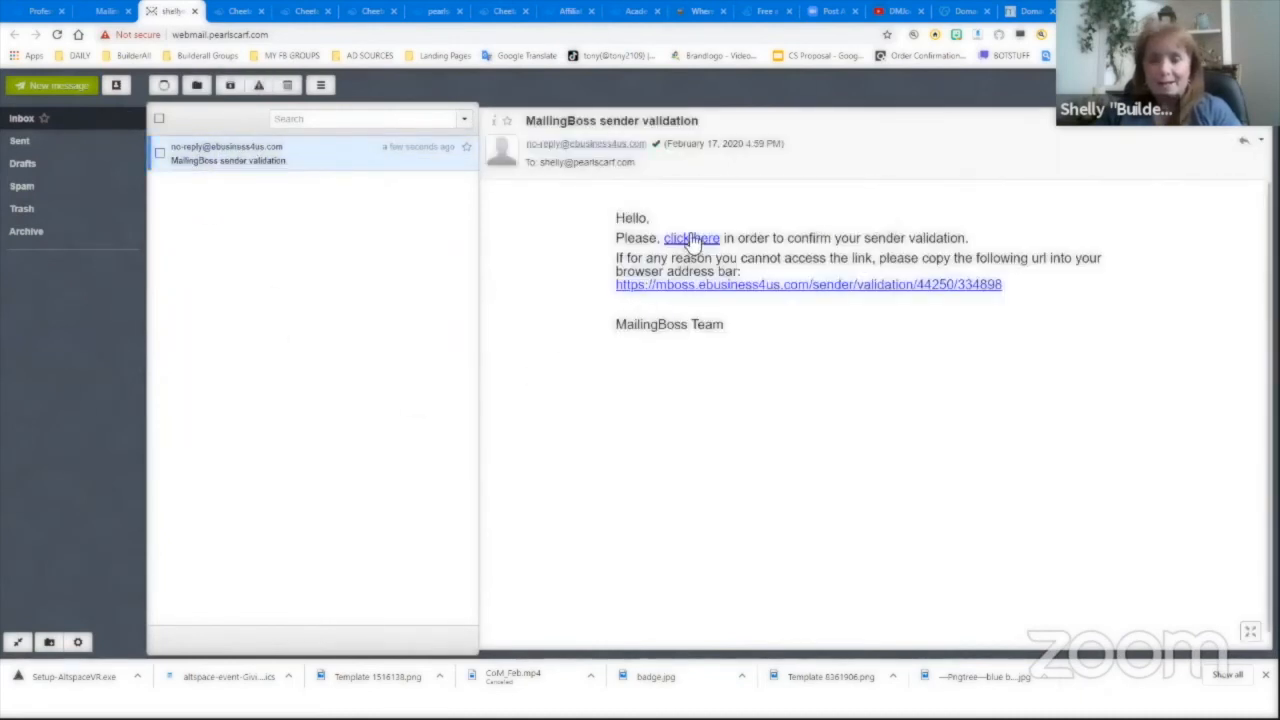
{"action": "left_click", "coordinate": [692, 240]}
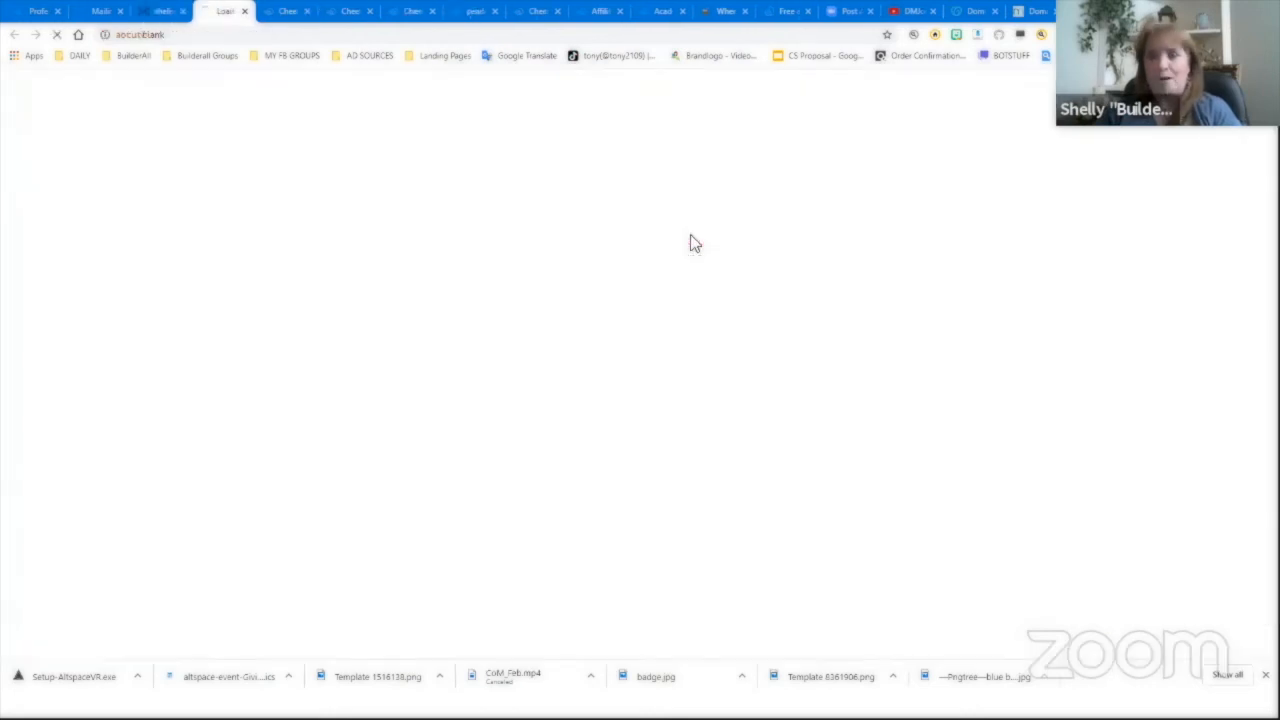
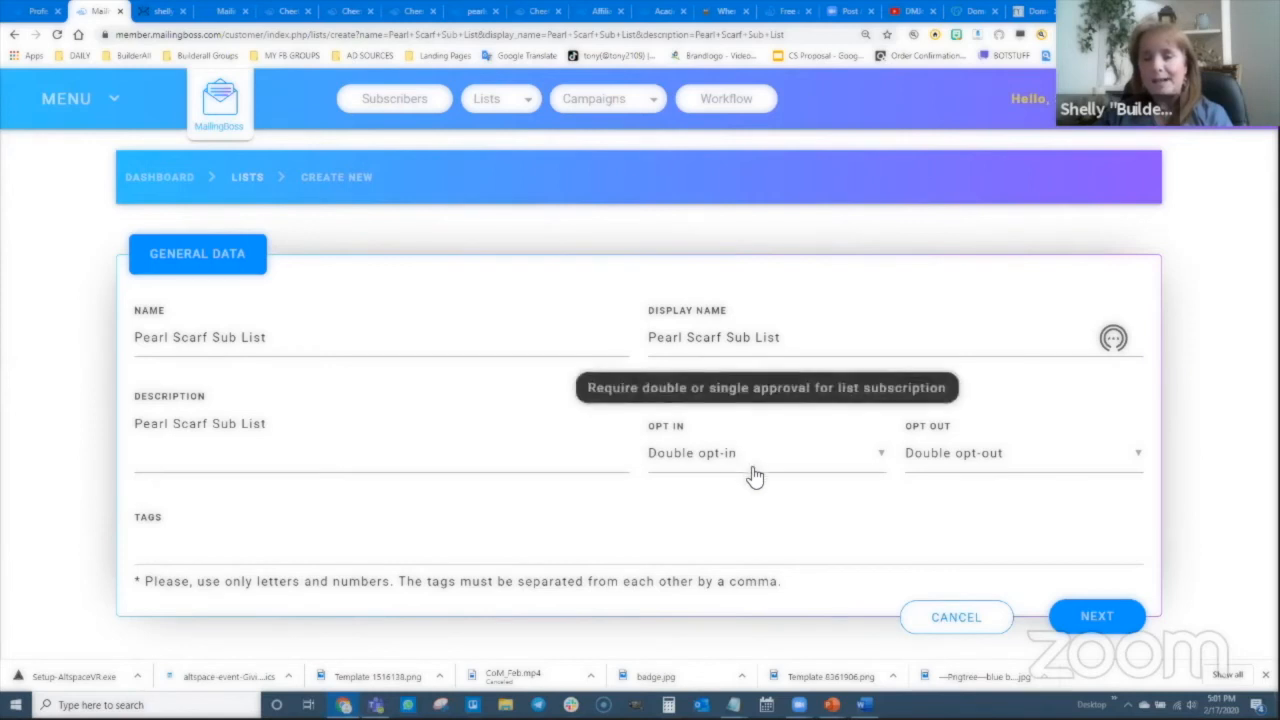
- Create the Pearl Scarf Sub List with double opt-in and view its custom fields page
{"action": "left_click", "coordinate": [1100, 620]}
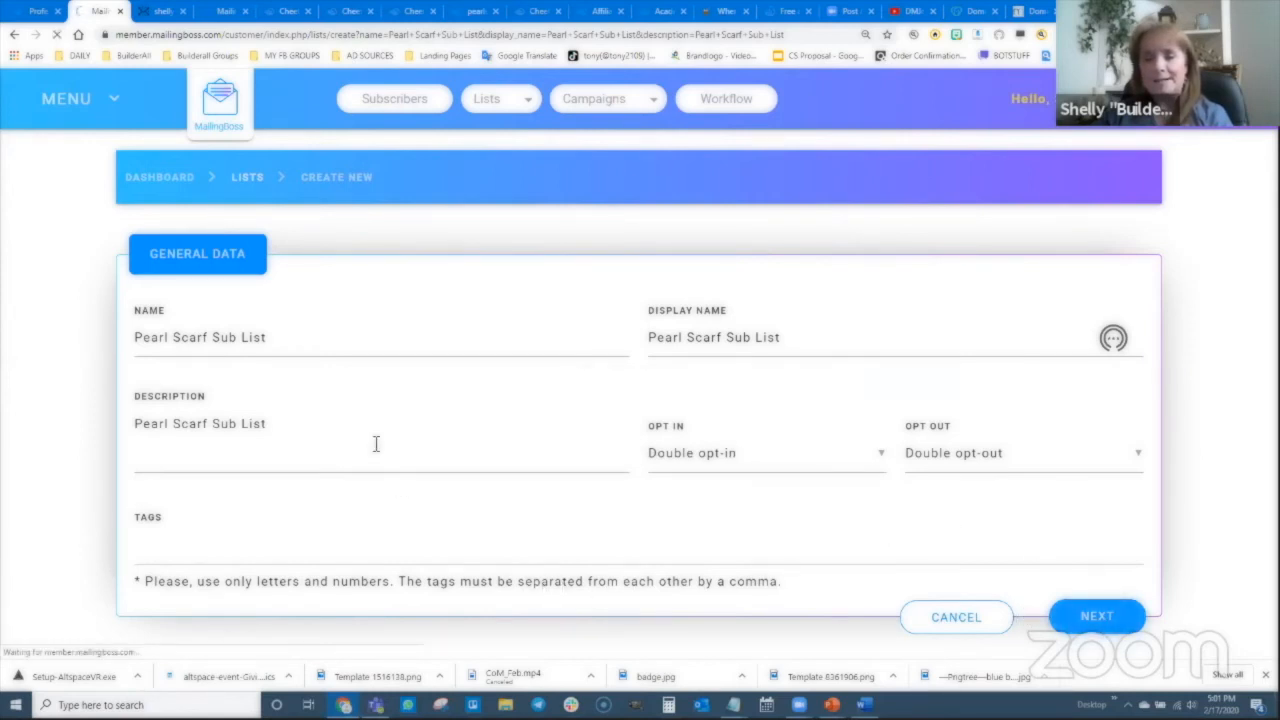
{"action": "scroll", "coordinate": [378, 498], "scroll_direction": "down", "scroll_amount": 2}
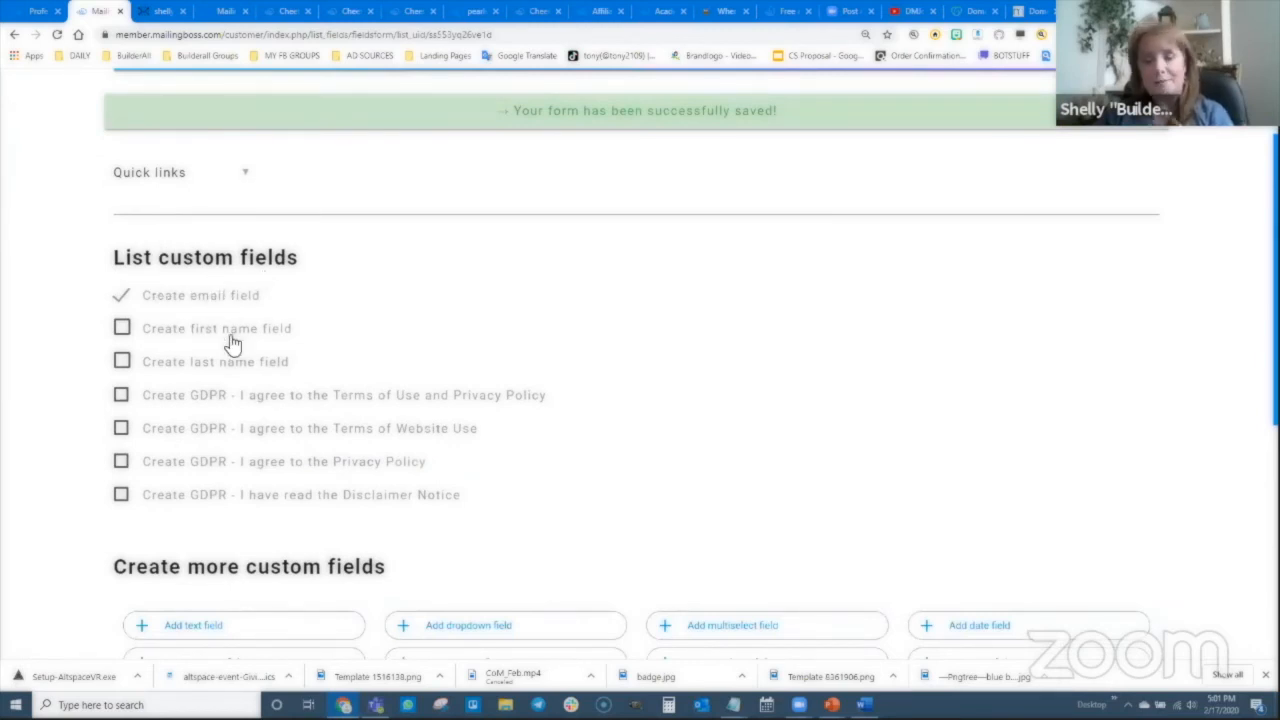
- Add a first name field to the Pearl Scarf Sub List, save, and open its 2 fields
{"action": "left_click", "coordinate": [122, 331]}
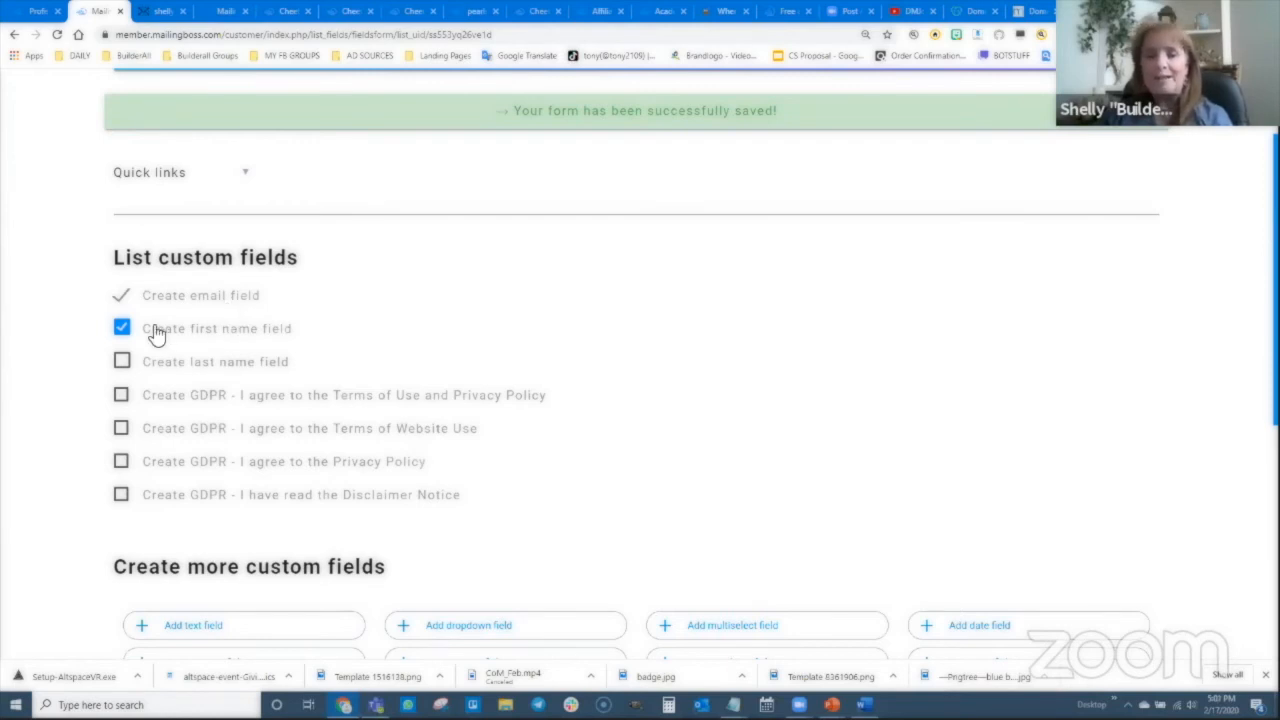
{"action": "scroll", "coordinate": [645, 432], "scroll_direction": "down", "scroll_amount": 3}
{"action": "scroll", "coordinate": [652, 440], "scroll_direction": "down", "scroll_amount": 3}
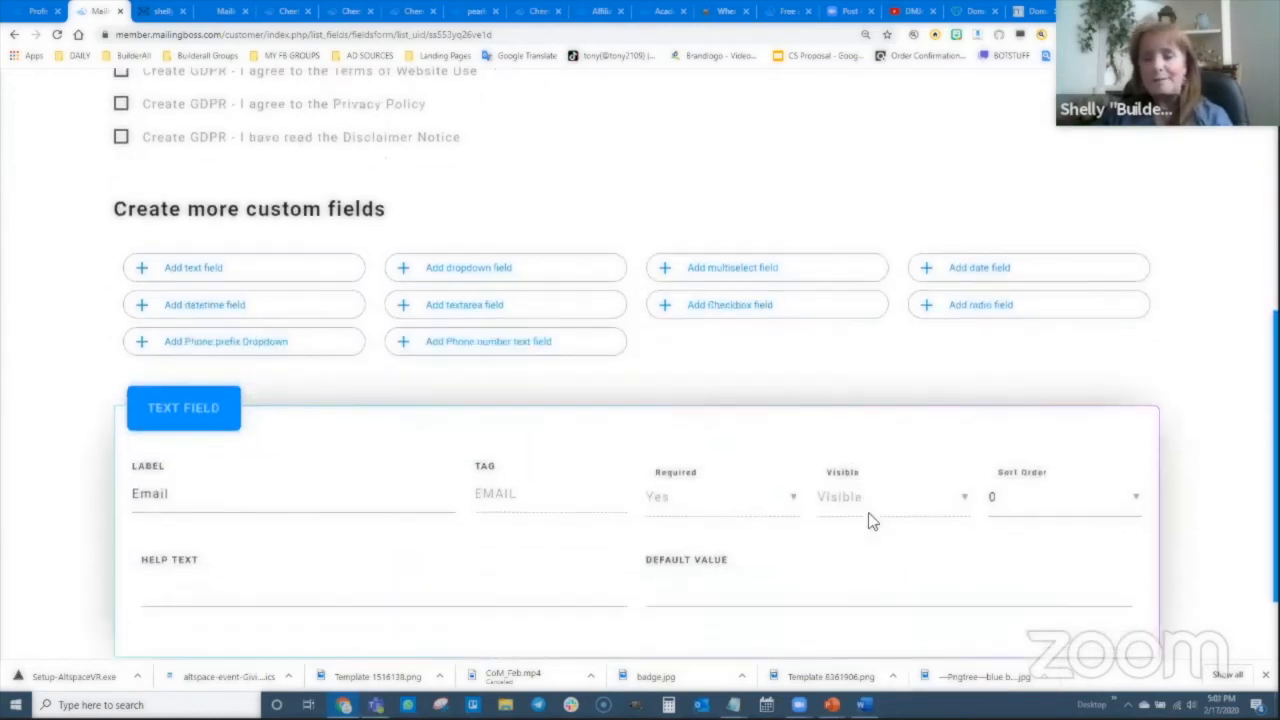
{"action": "left_click", "coordinate": [1075, 598]}
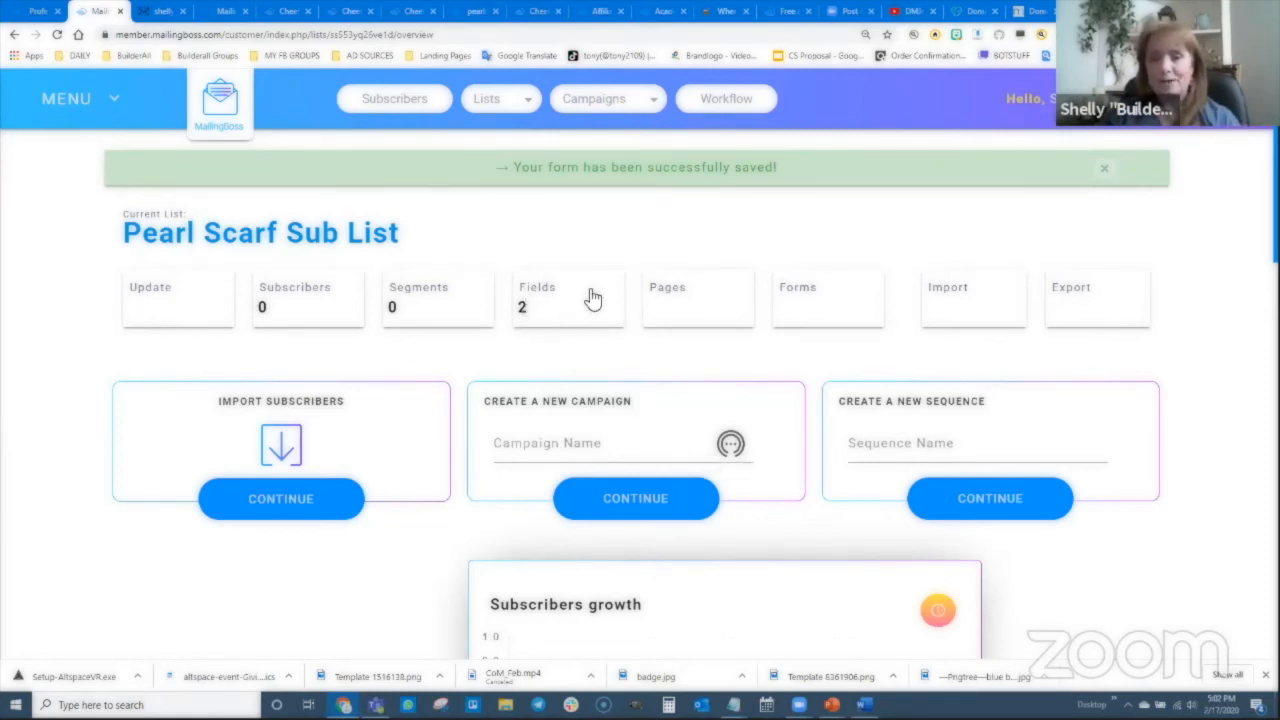
{"action": "left_click", "coordinate": [553, 303]}
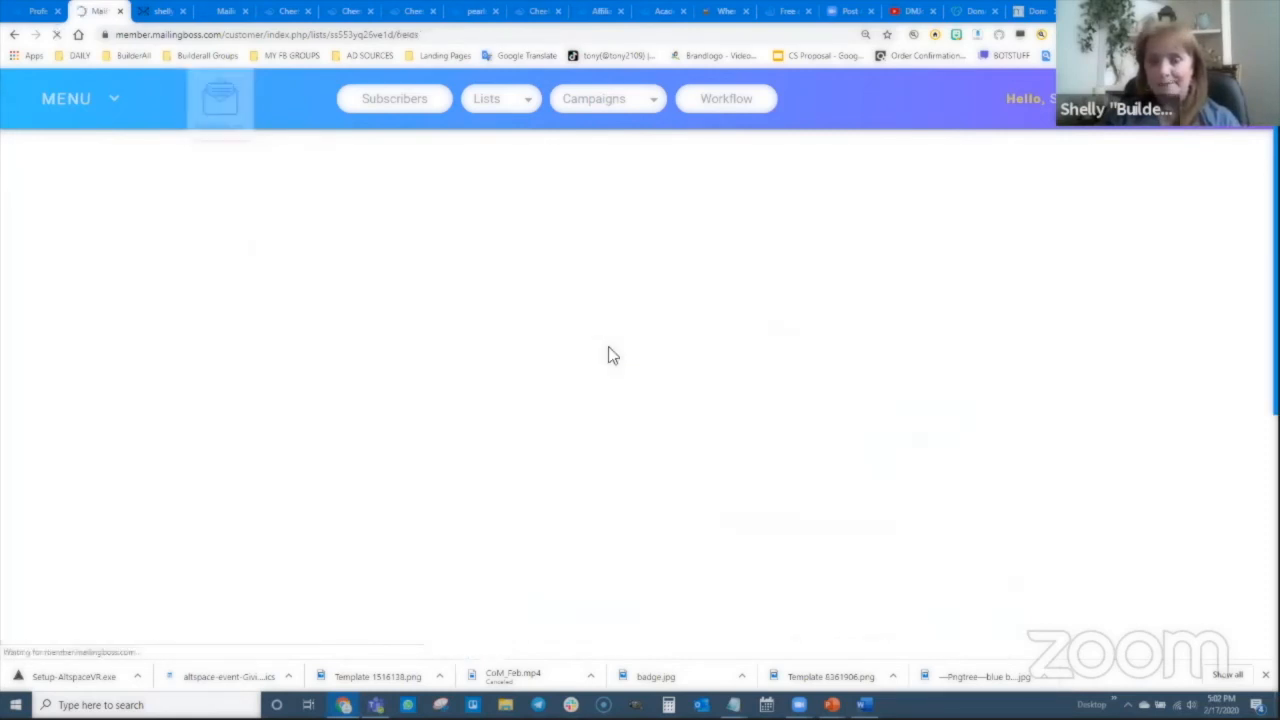
- Give Email sort order 2 and First name sort order 1, make First name required, and save
{"action": "scroll", "coordinate": [108, 237], "scroll_direction": "down", "scroll_amount": 3}
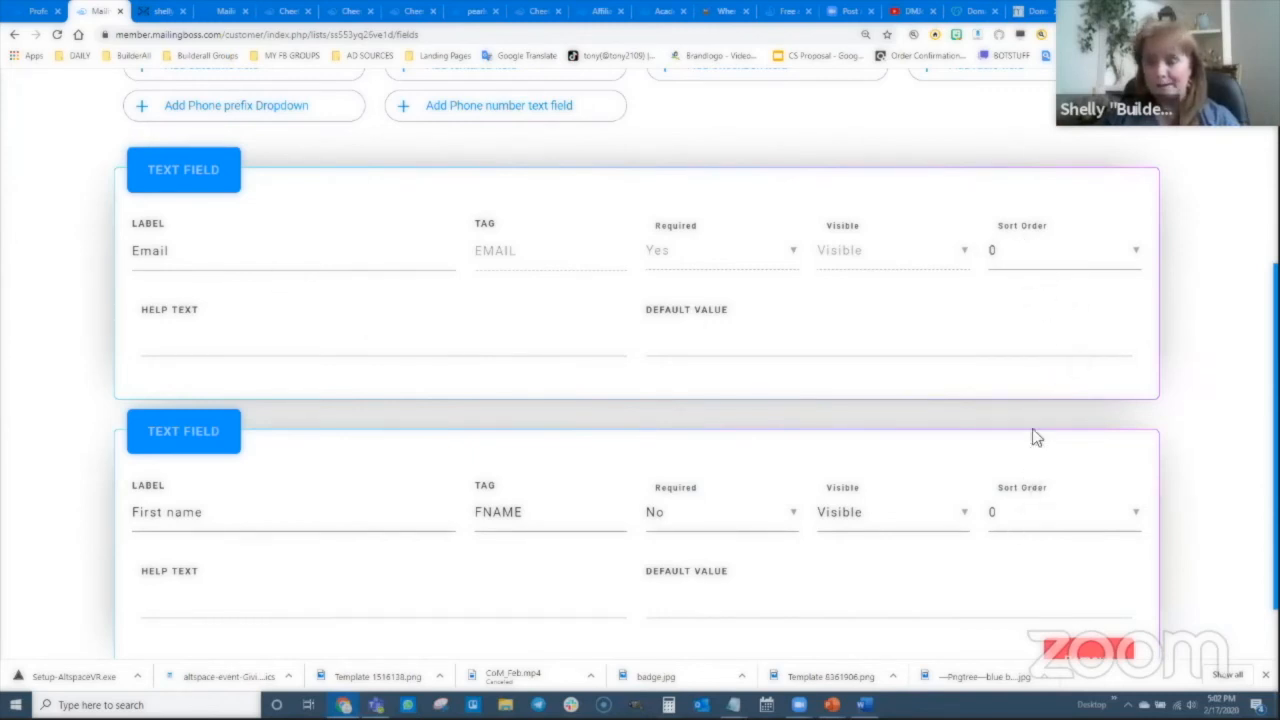
{"action": "left_click", "coordinate": [1038, 254]}
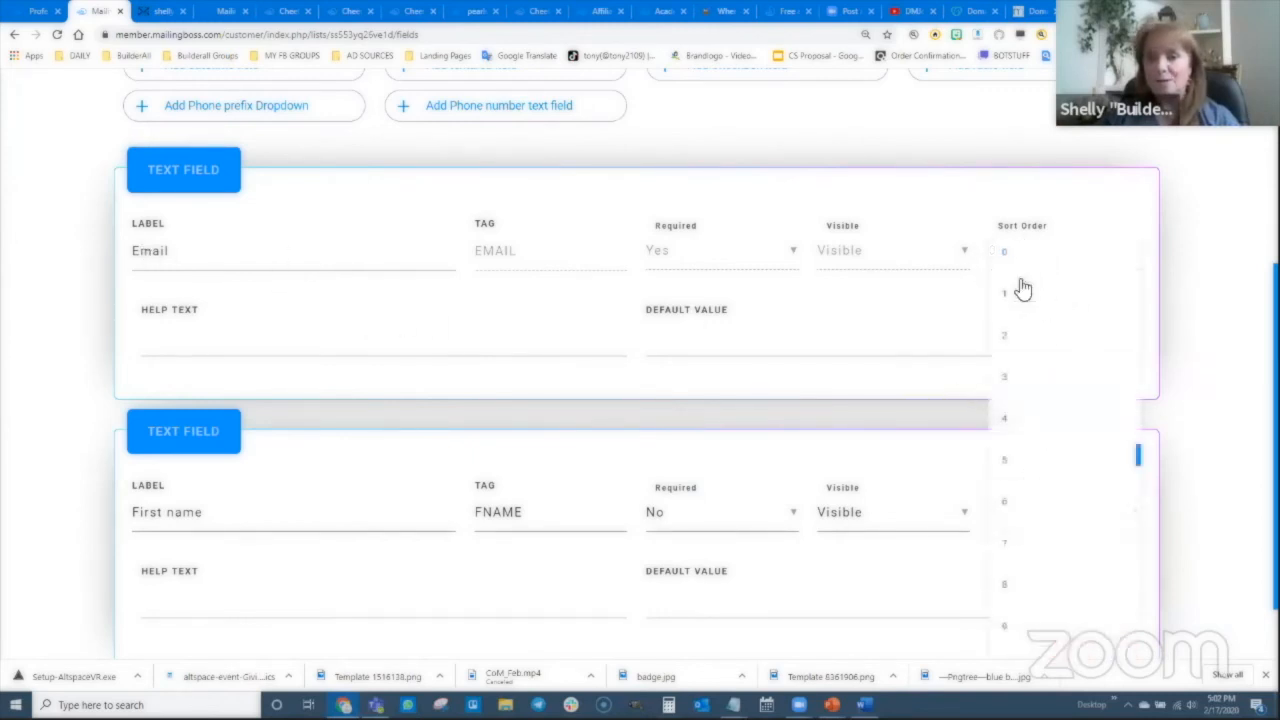
{"action": "left_click", "coordinate": [1013, 345]}
{"action": "left_click", "coordinate": [1054, 529]}
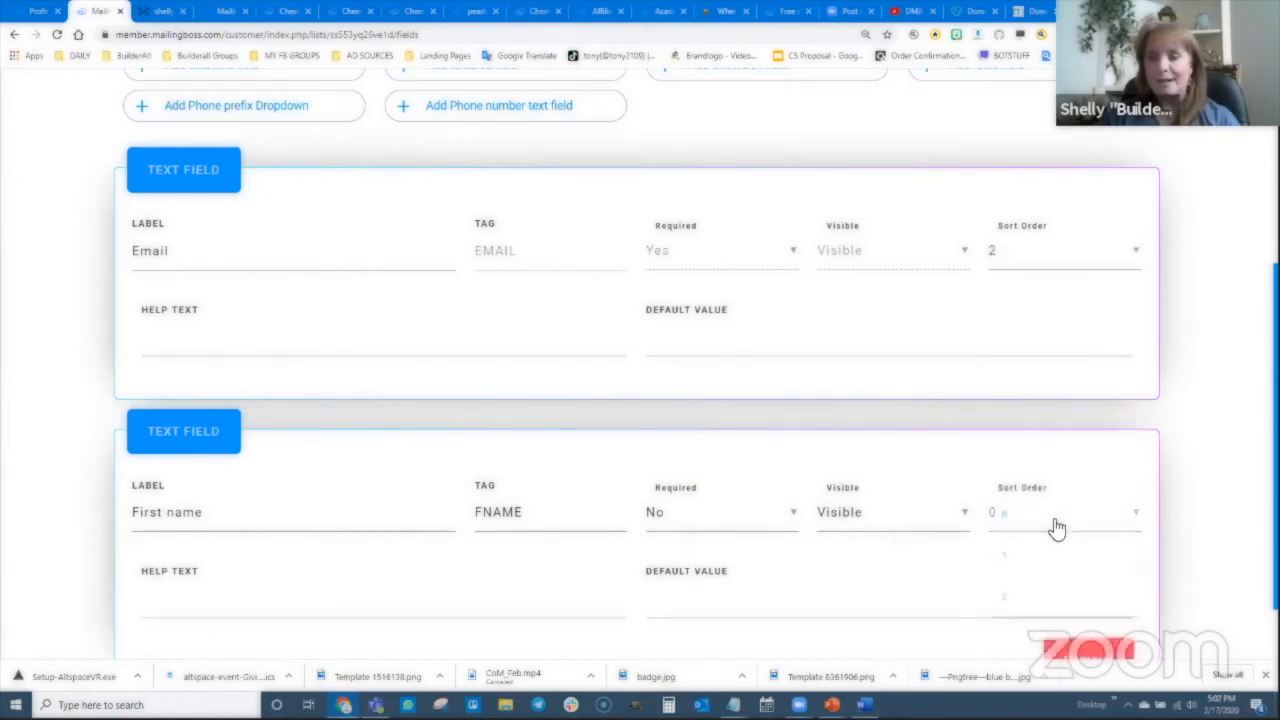
{"action": "left_click", "coordinate": [1029, 558]}
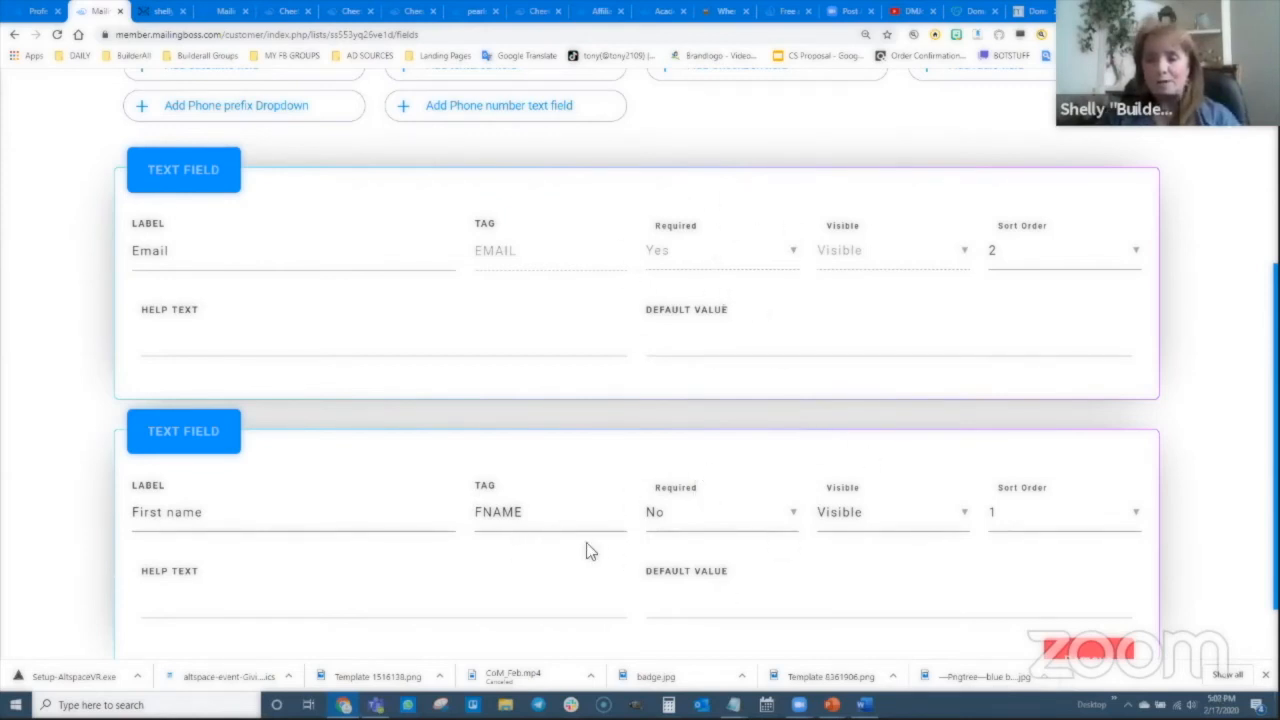
{"action": "left_click", "coordinate": [705, 530]}
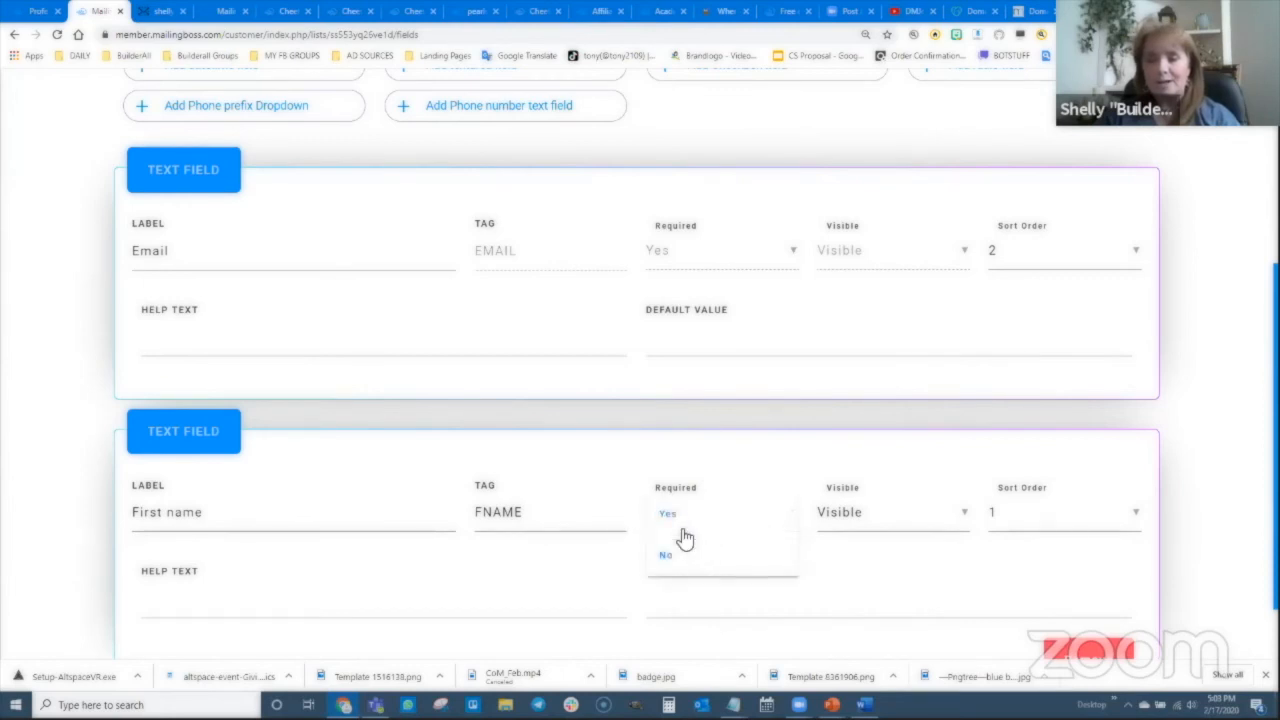
{"action": "left_click", "coordinate": [680, 518]}
{"action": "scroll", "coordinate": [1186, 571], "scroll_direction": "down", "scroll_amount": 1}
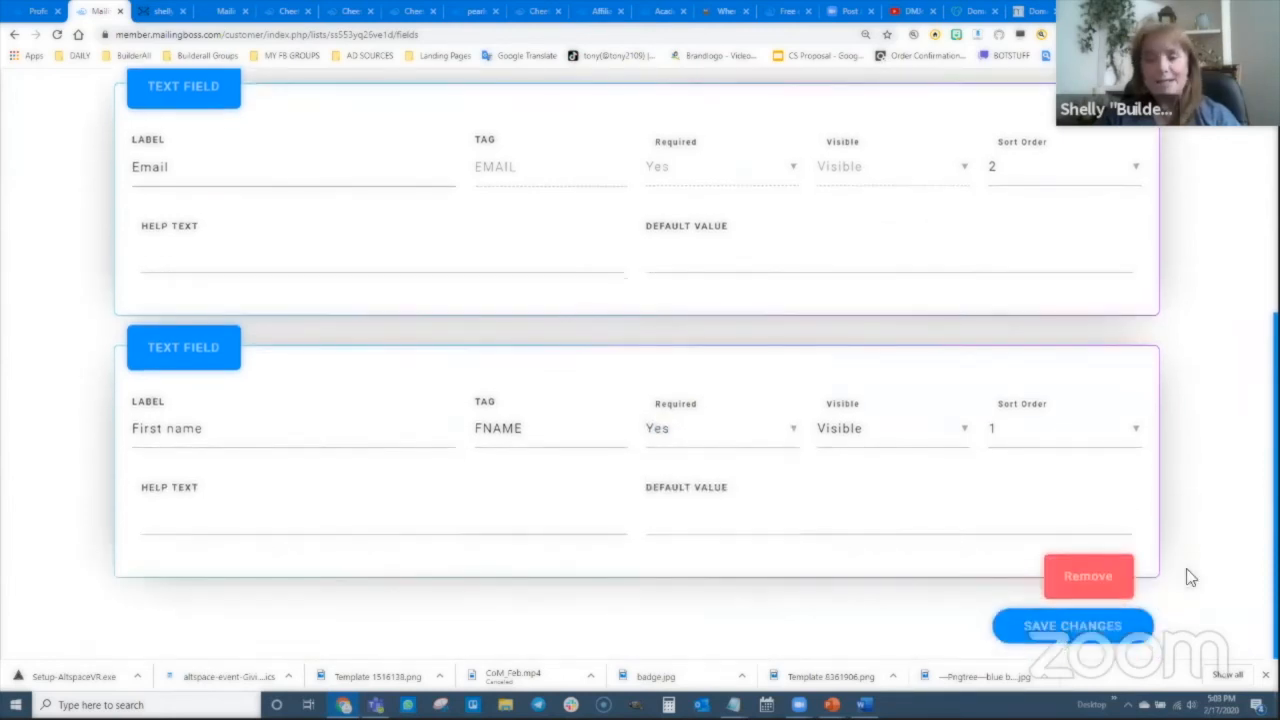
{"action": "left_click", "coordinate": [1100, 626]}
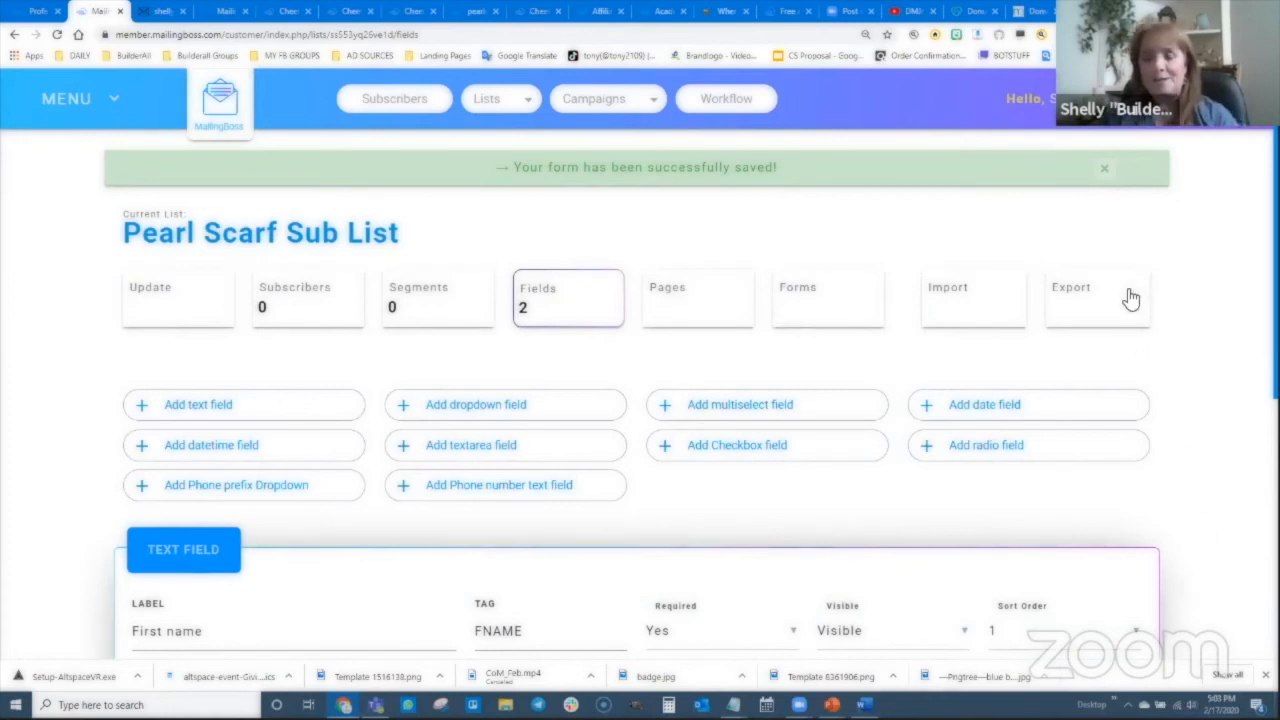
{"action": "key", "text": "alt+Tab"}
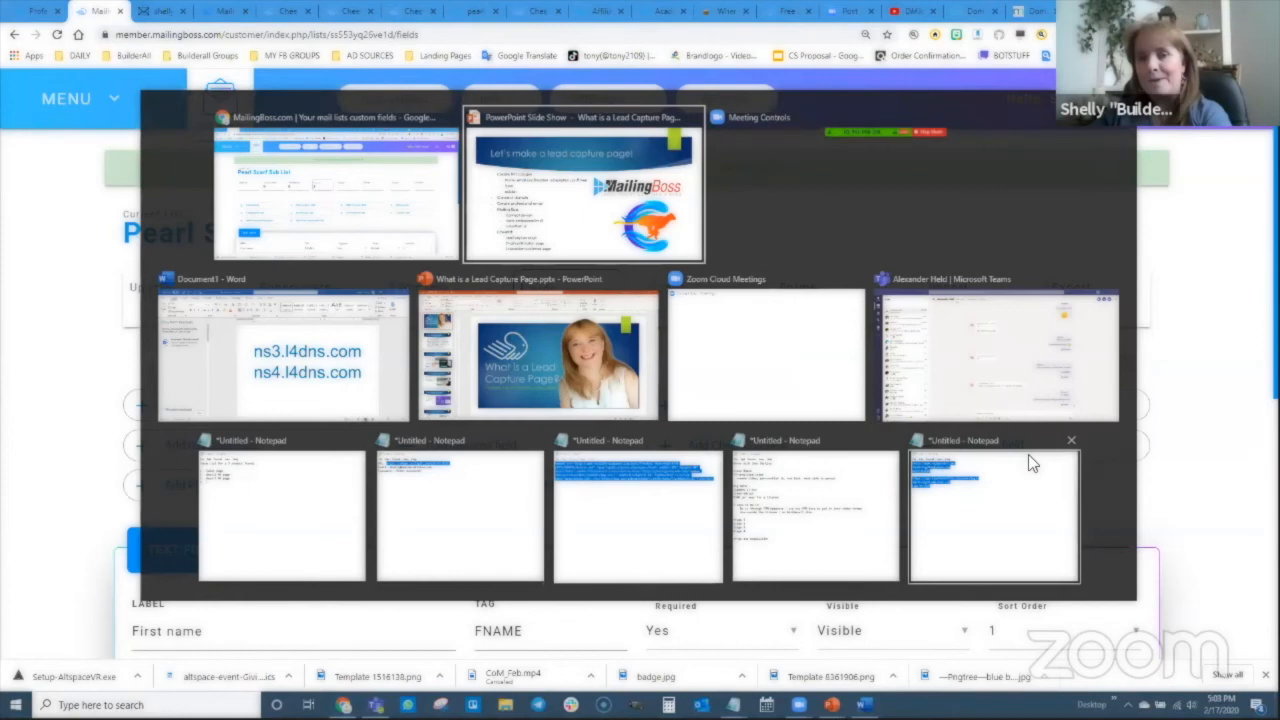
{"action": "key", "text": "alt+Tab"}
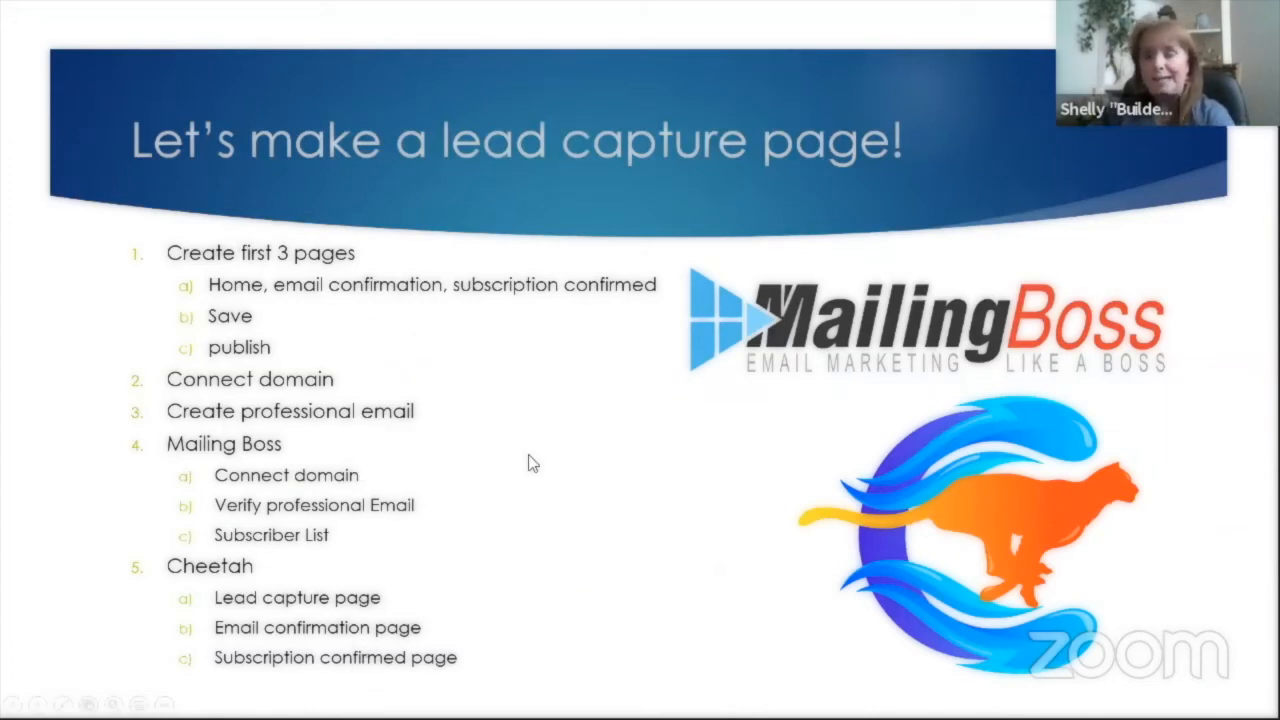
{"action": "key", "text": "alt+Tab"}
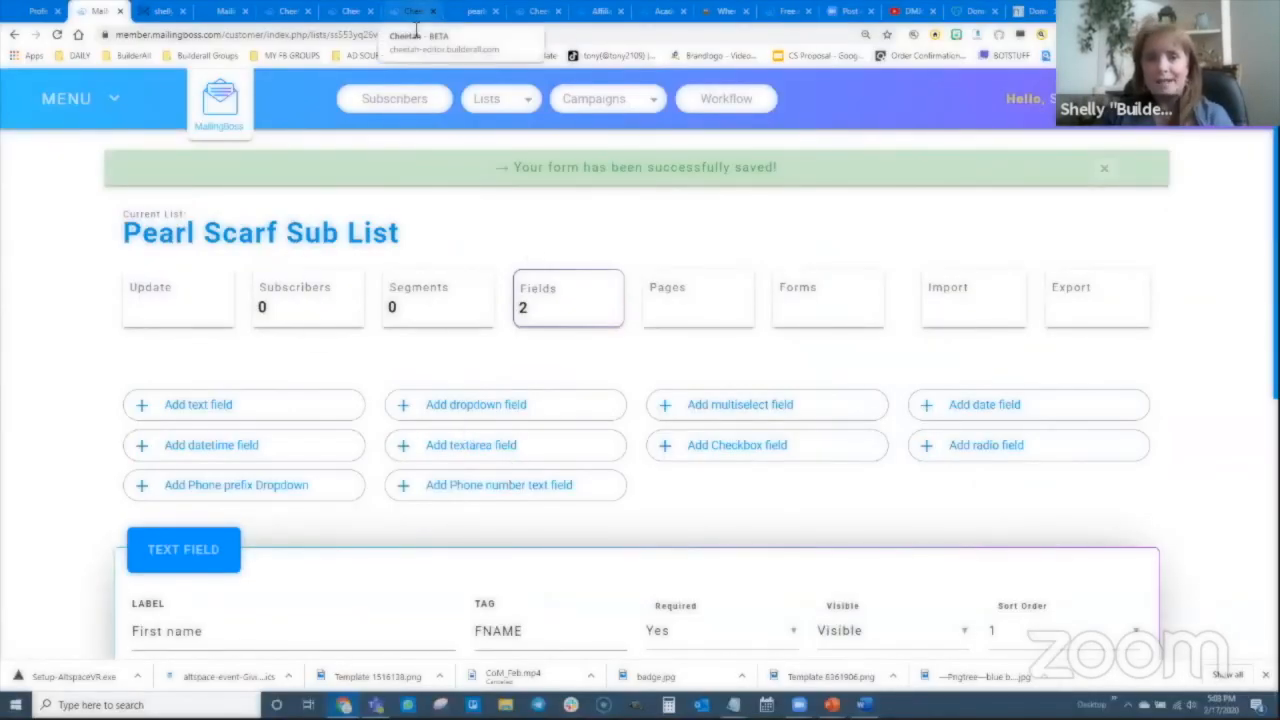
- Switch to the pearlscarf Home page in the Cheetah editor and select its MailingBoss form
{"action": "left_click", "coordinate": [413, 11]}
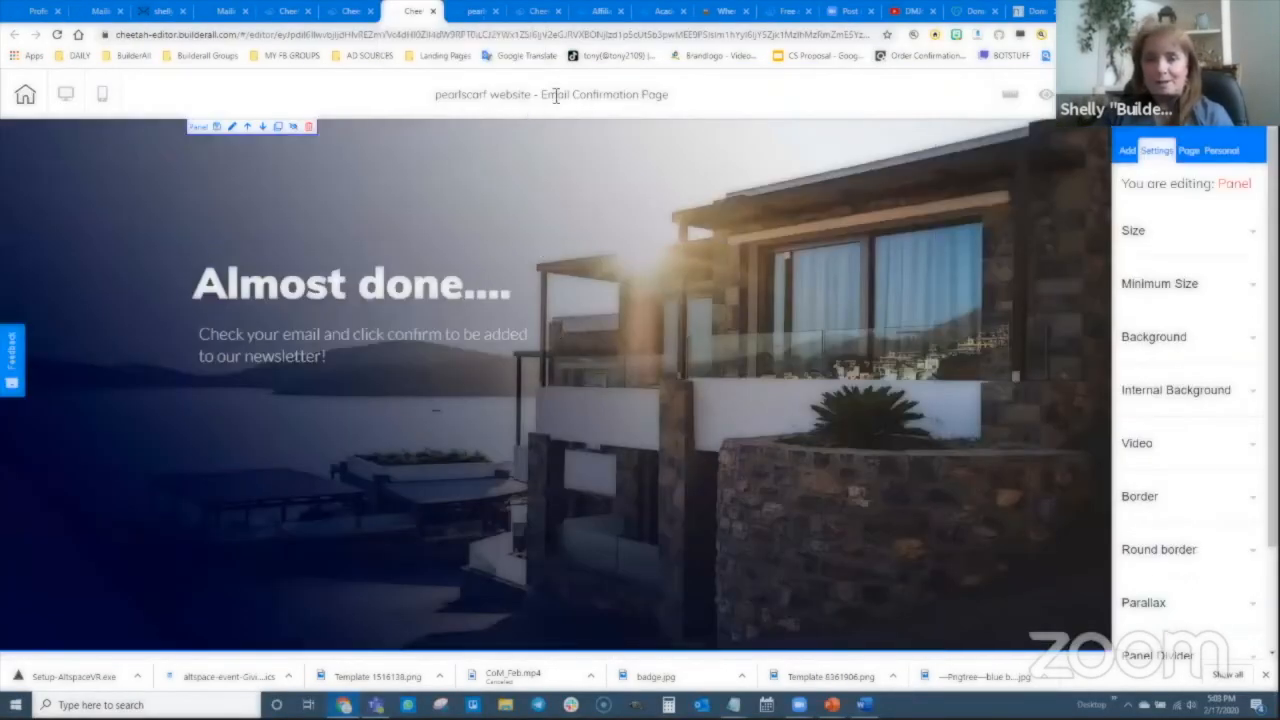
{"action": "left_click", "coordinate": [530, 12]}
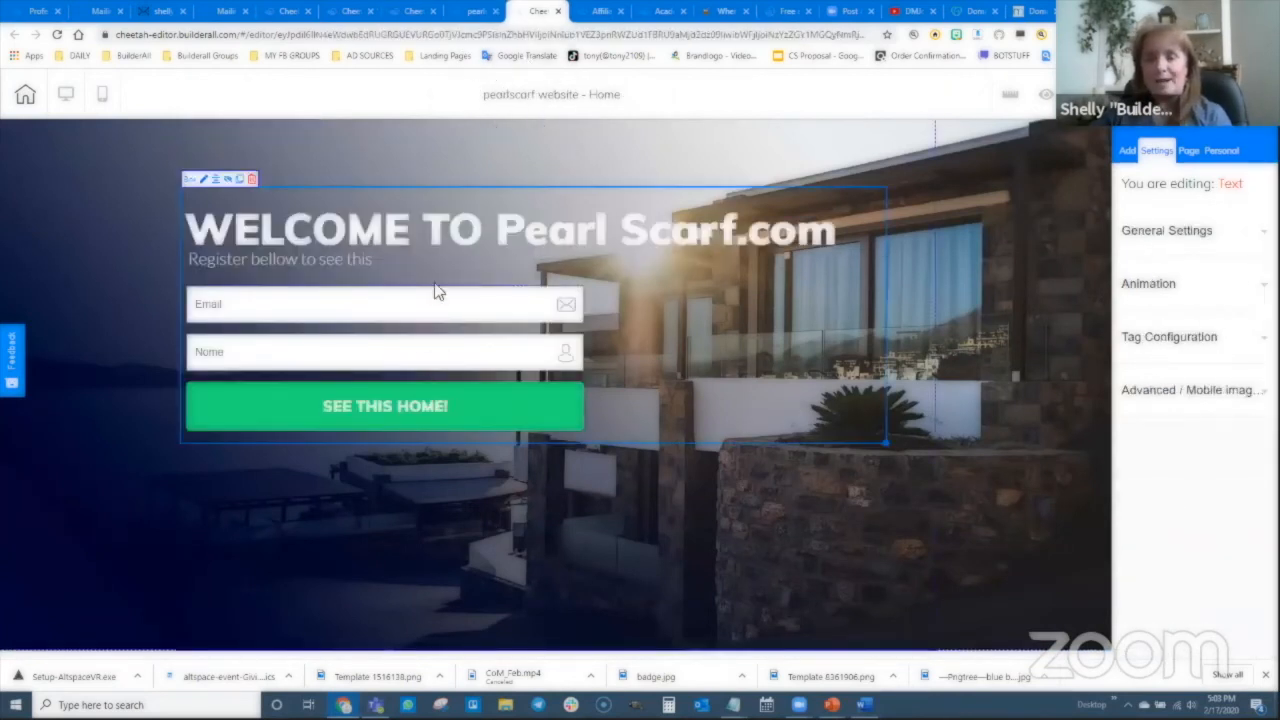
{"action": "left_click", "coordinate": [368, 346]}
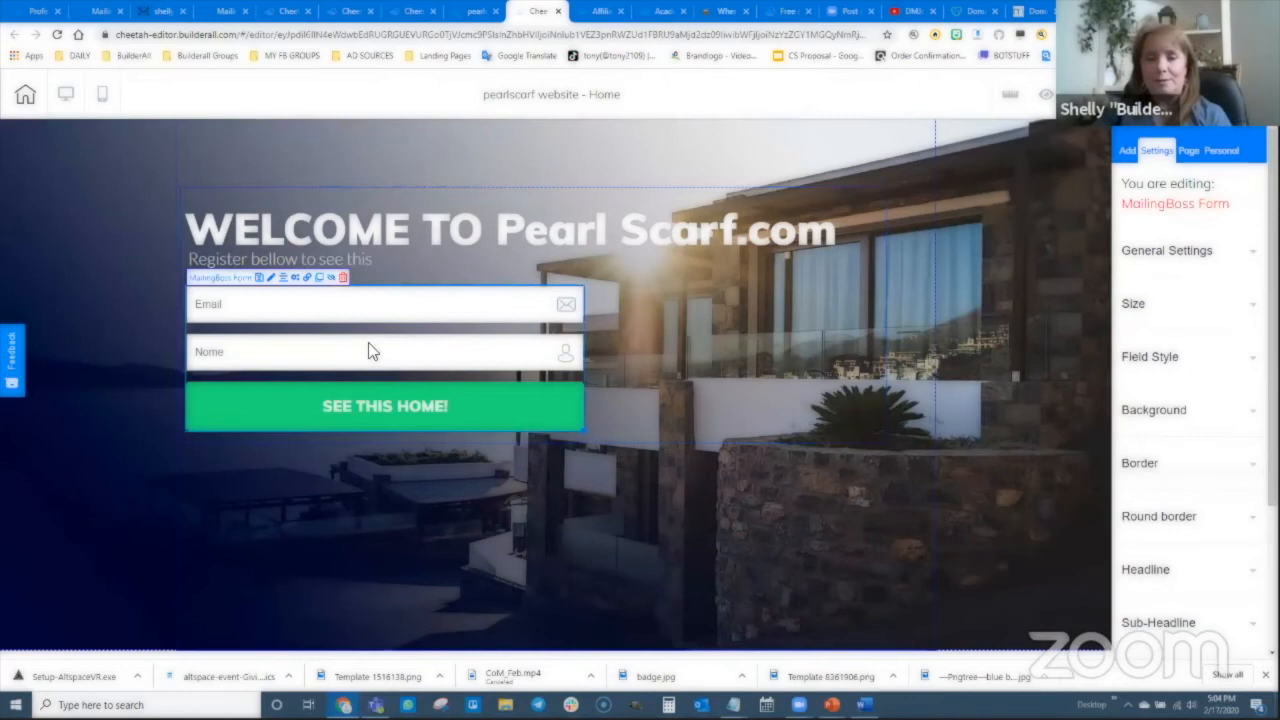
- Link the Home page's MailingBoss form to the Pearl Scarf Sub List
{"action": "left_click", "coordinate": [295, 279]}
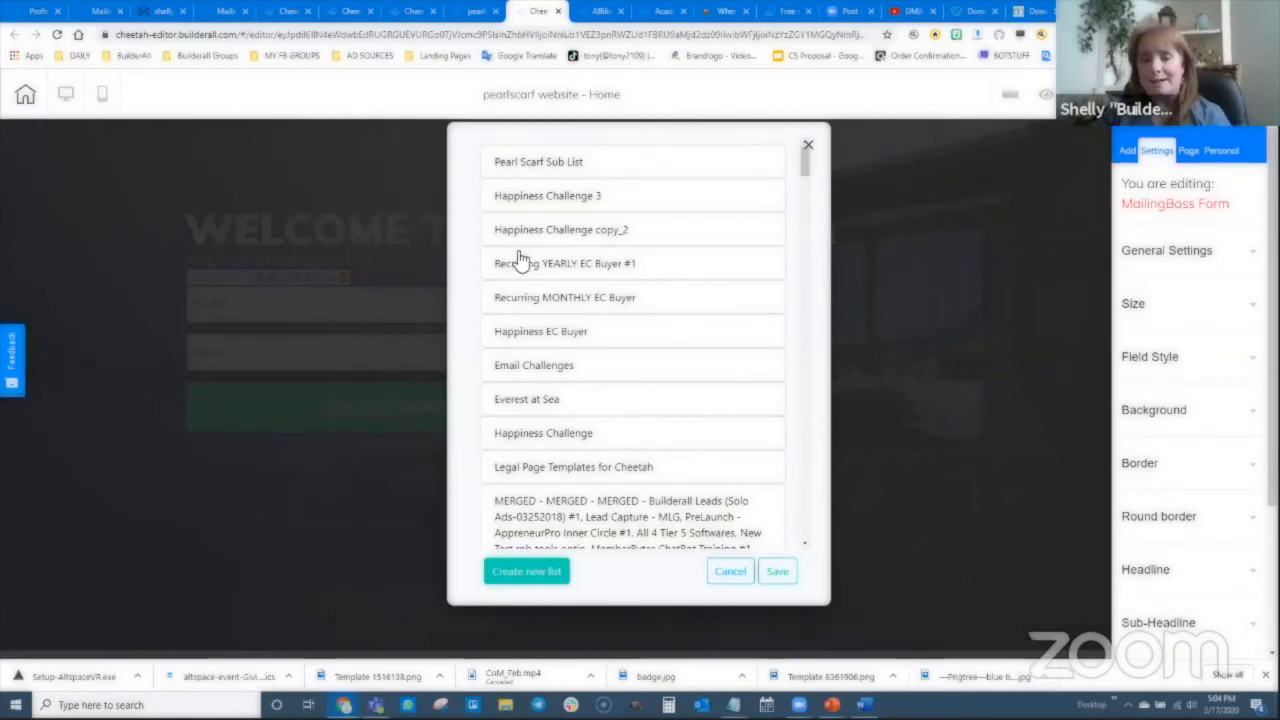
{"action": "scroll", "coordinate": [608, 386], "scroll_direction": "down", "scroll_amount": 10}
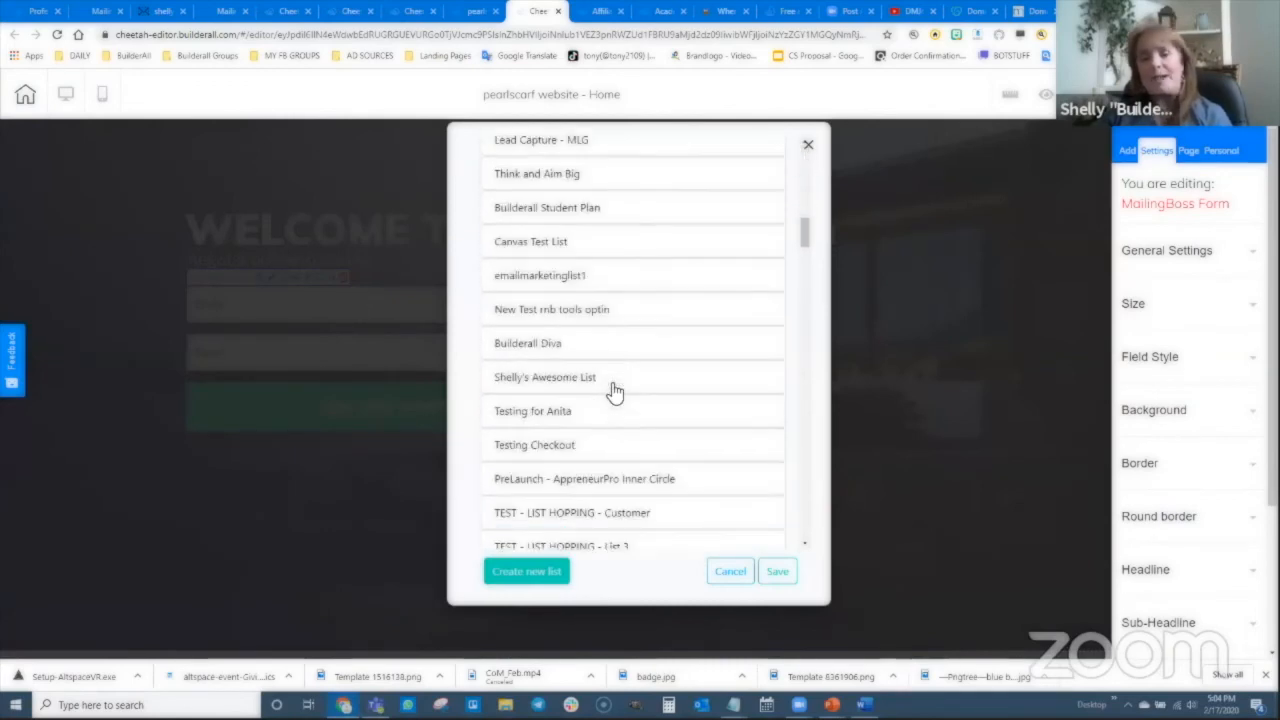
{"action": "scroll", "coordinate": [612, 390], "scroll_direction": "up", "scroll_amount": 10}
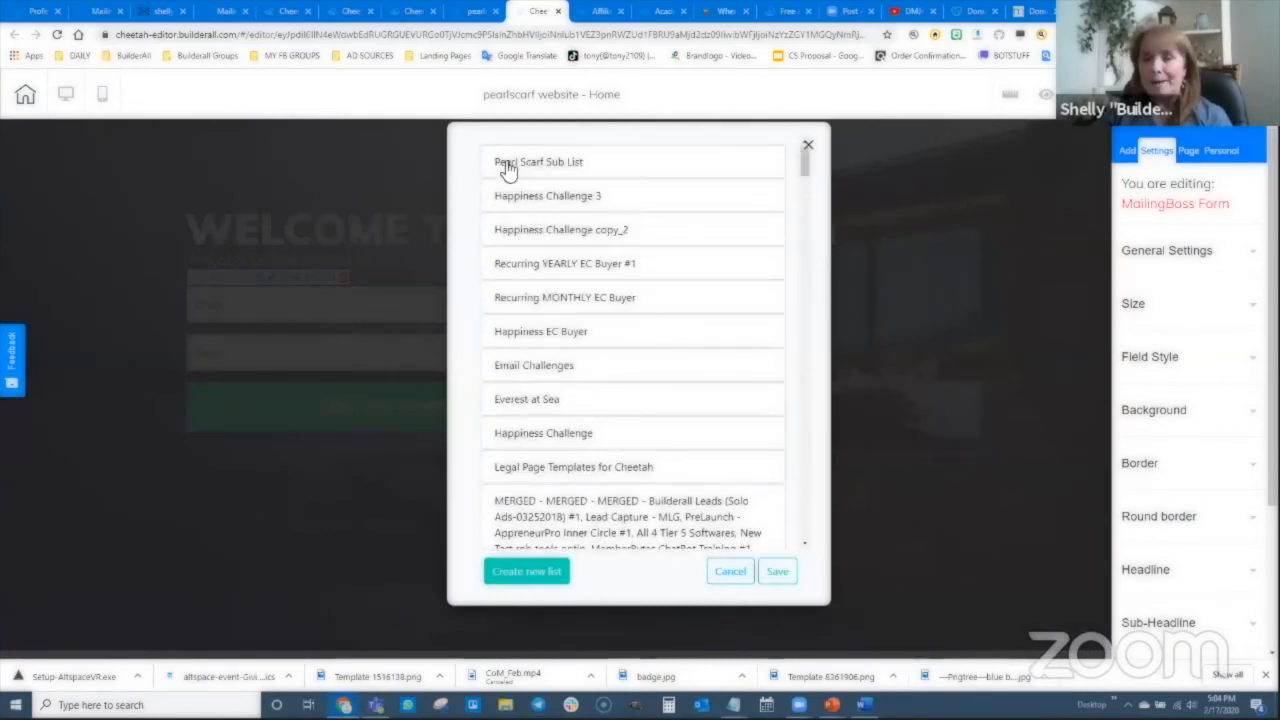
{"action": "left_click", "coordinate": [566, 162]}
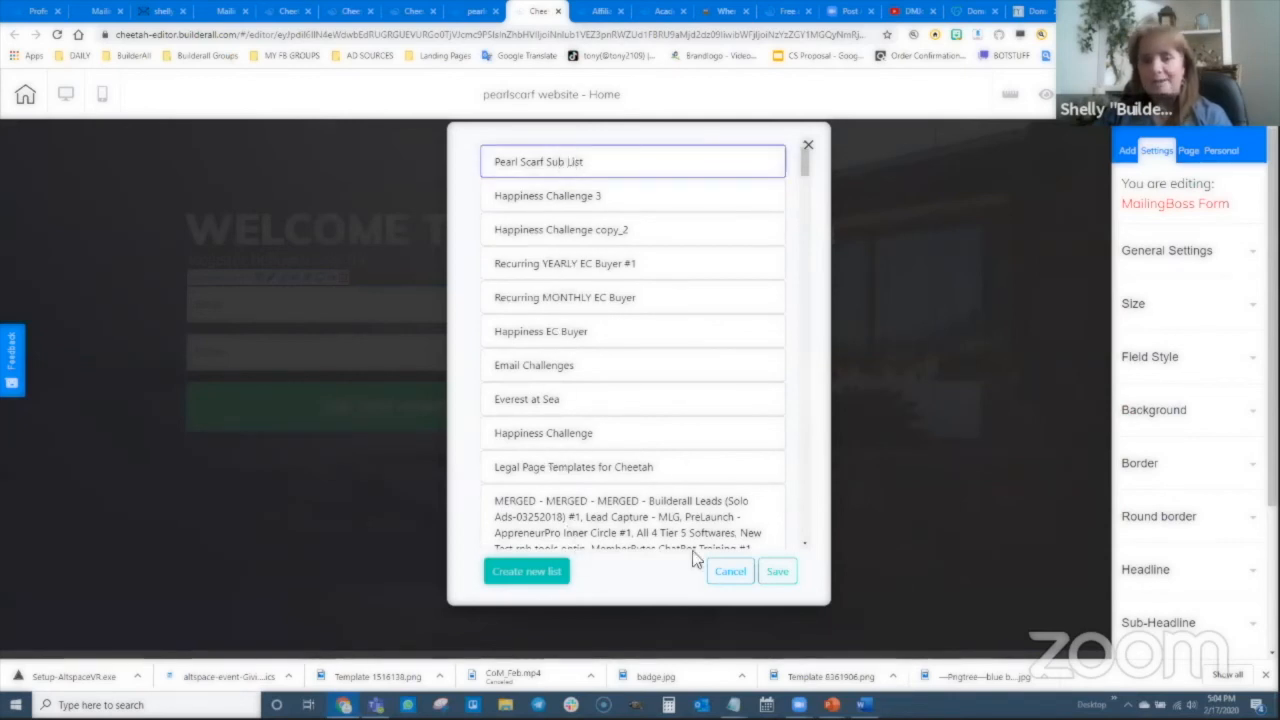
{"action": "left_click", "coordinate": [778, 578]}
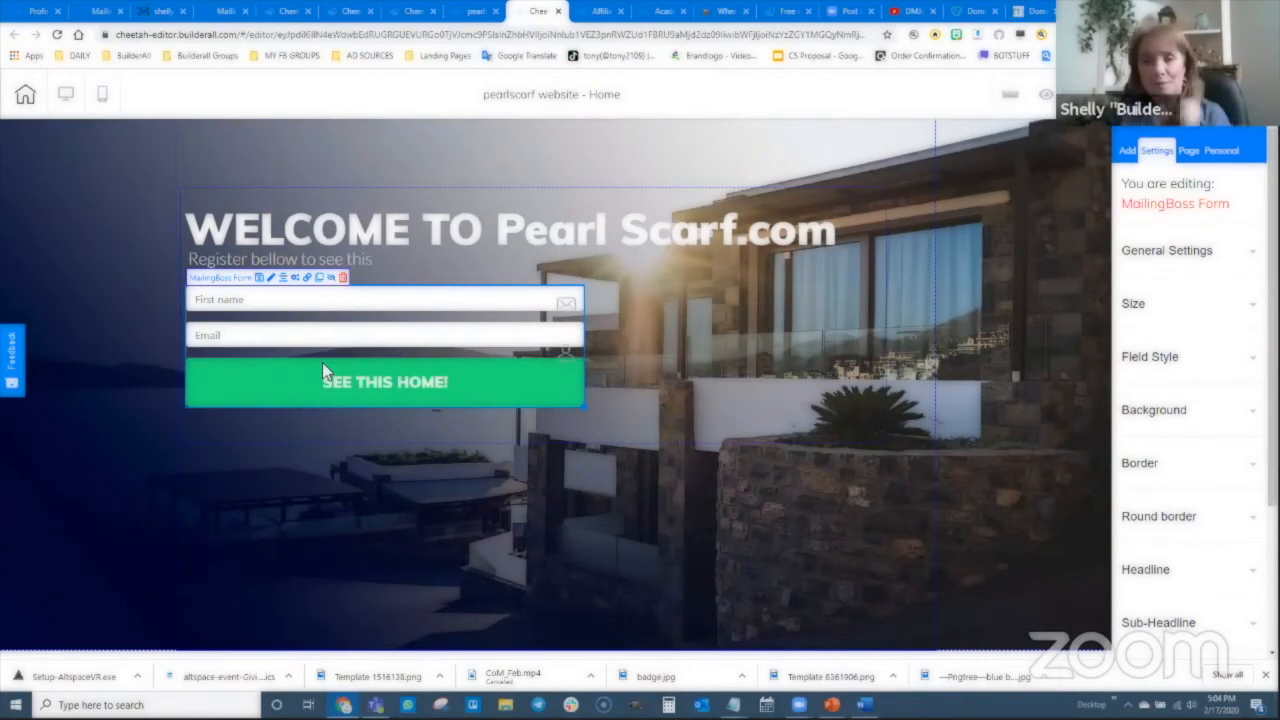
- Redirect pending subscribers to Email Confirmation Page and confirmed ones to Subscription Confirmed Page
{"action": "left_click", "coordinate": [307, 279]}
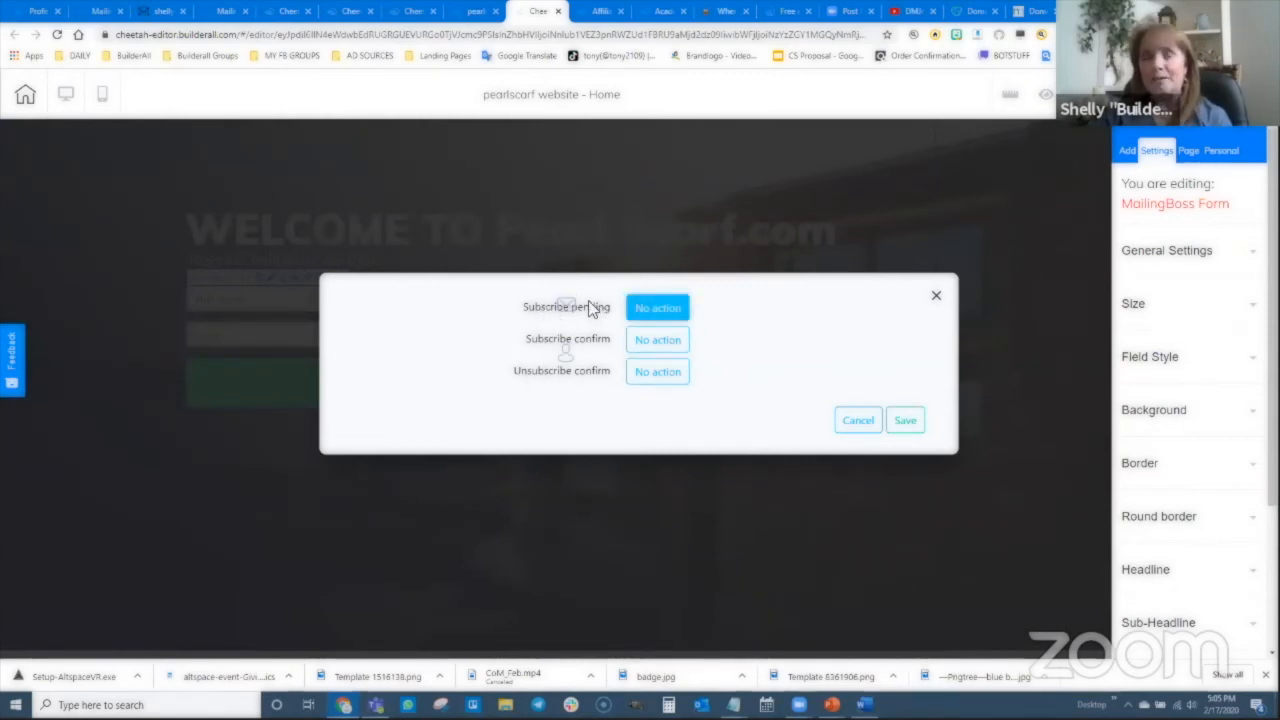
{"action": "left_click", "coordinate": [663, 309]}
{"action": "left_click", "coordinate": [400, 312]}
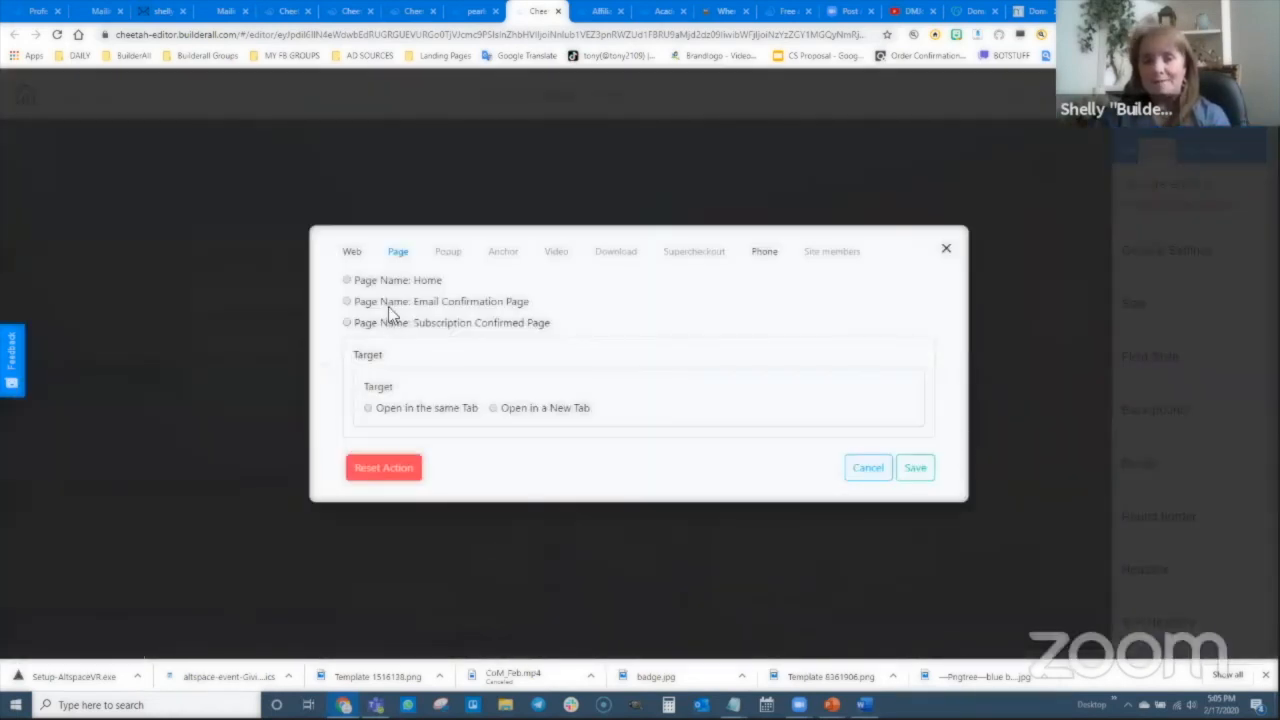
{"action": "left_click", "coordinate": [348, 302]}
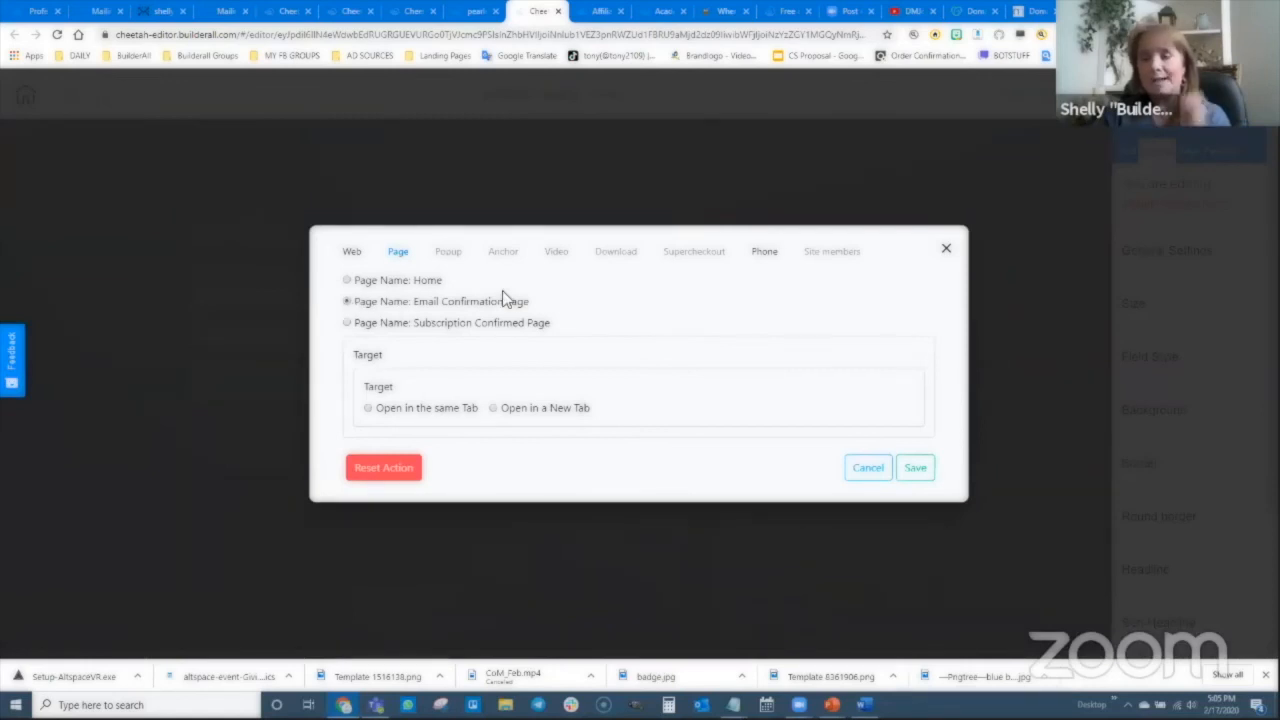
{"action": "left_click", "coordinate": [912, 470]}
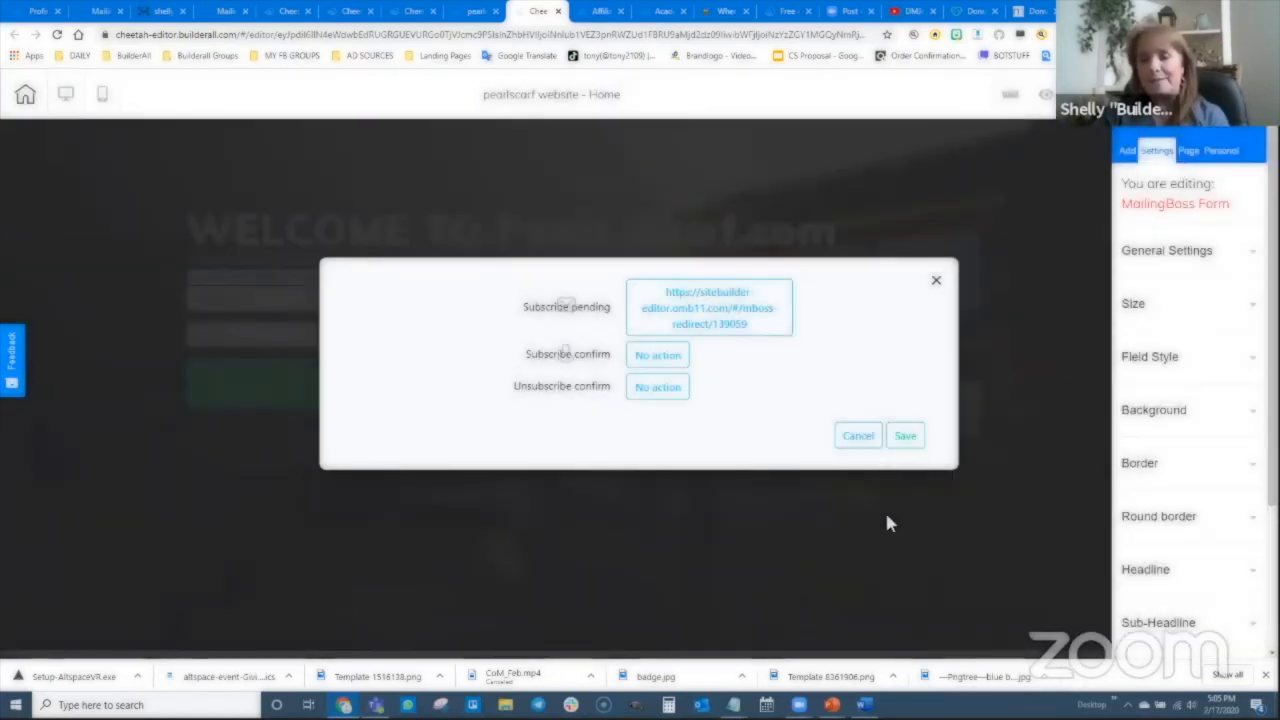
{"action": "left_click", "coordinate": [658, 355]}
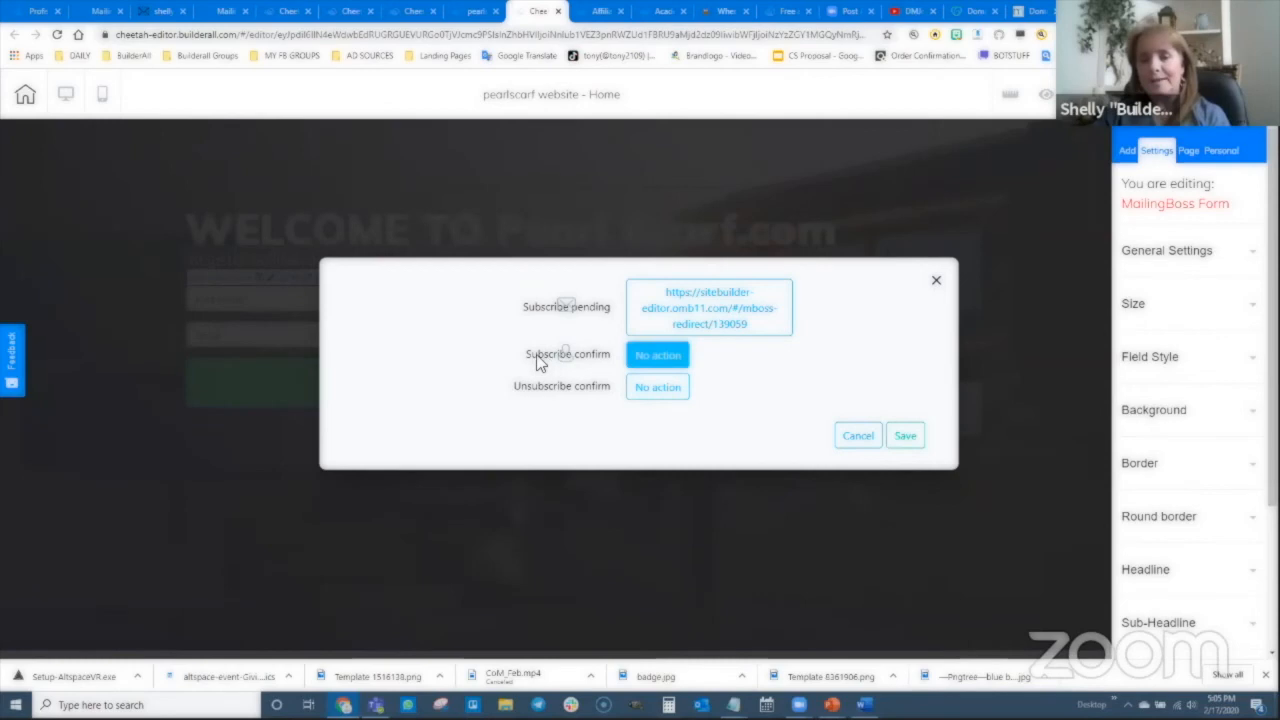
{"action": "left_click", "coordinate": [662, 360]}
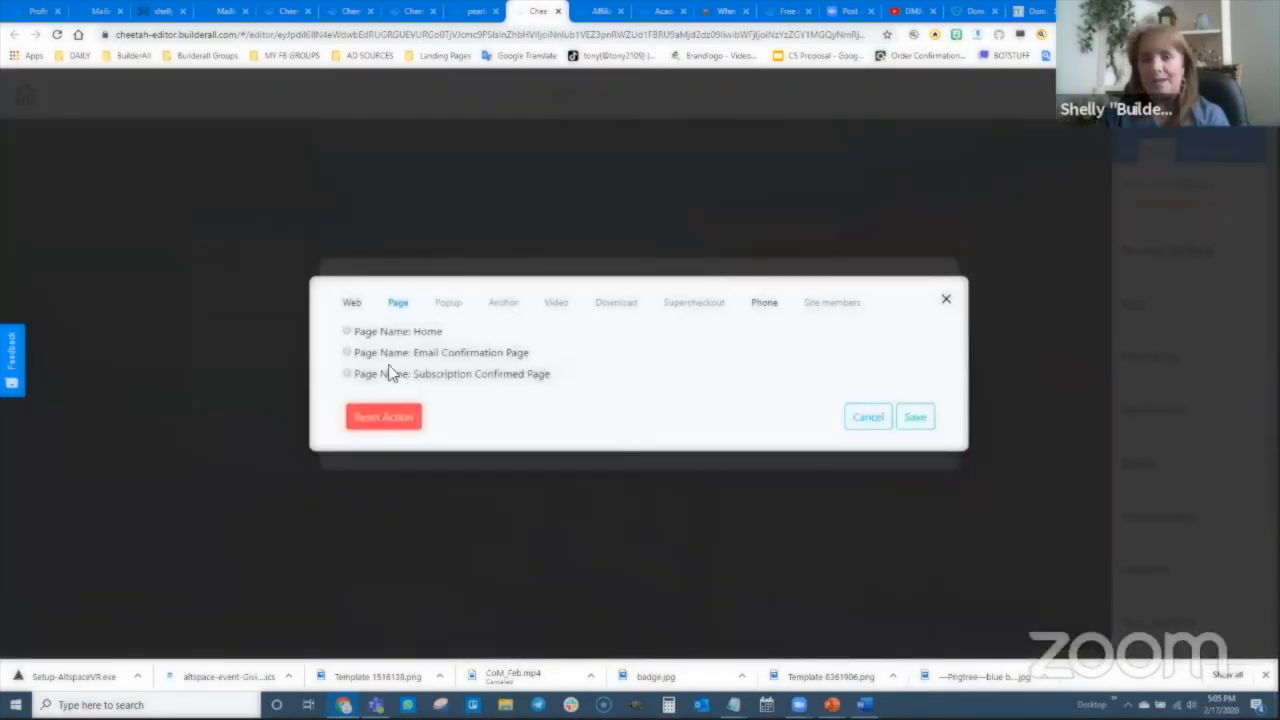
{"action": "left_click", "coordinate": [346, 373]}
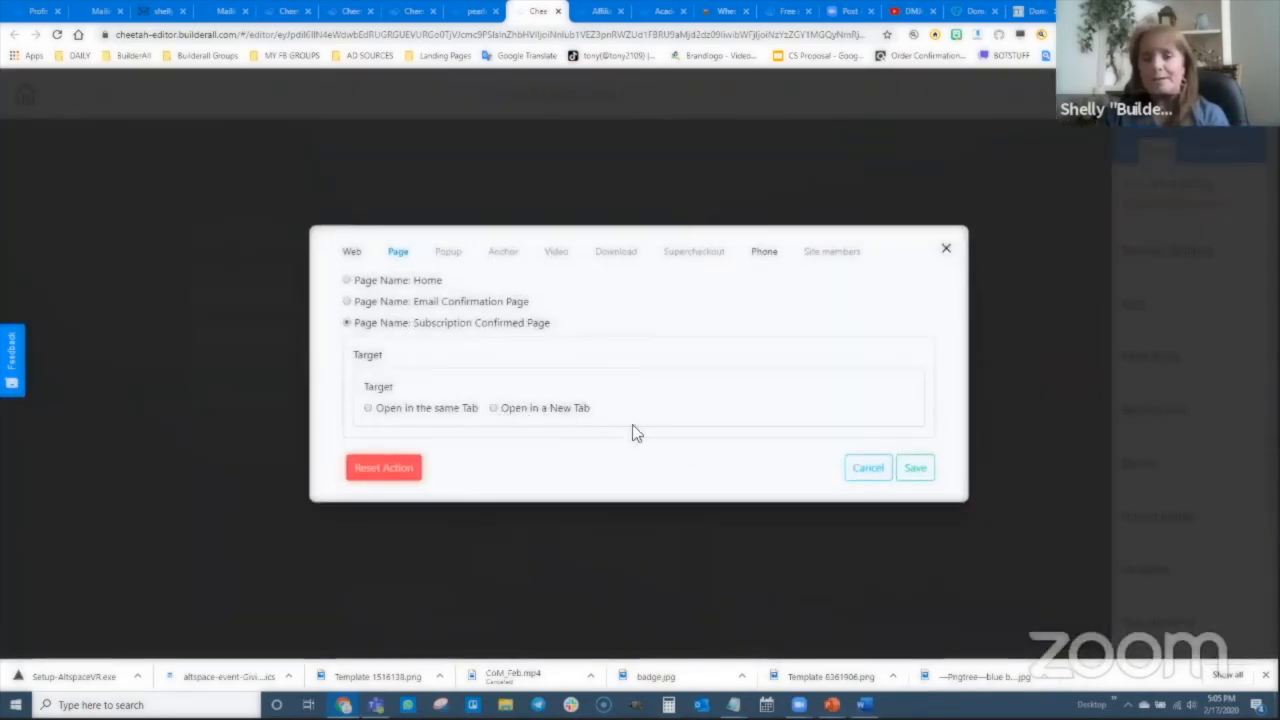
{"action": "left_click", "coordinate": [915, 468]}
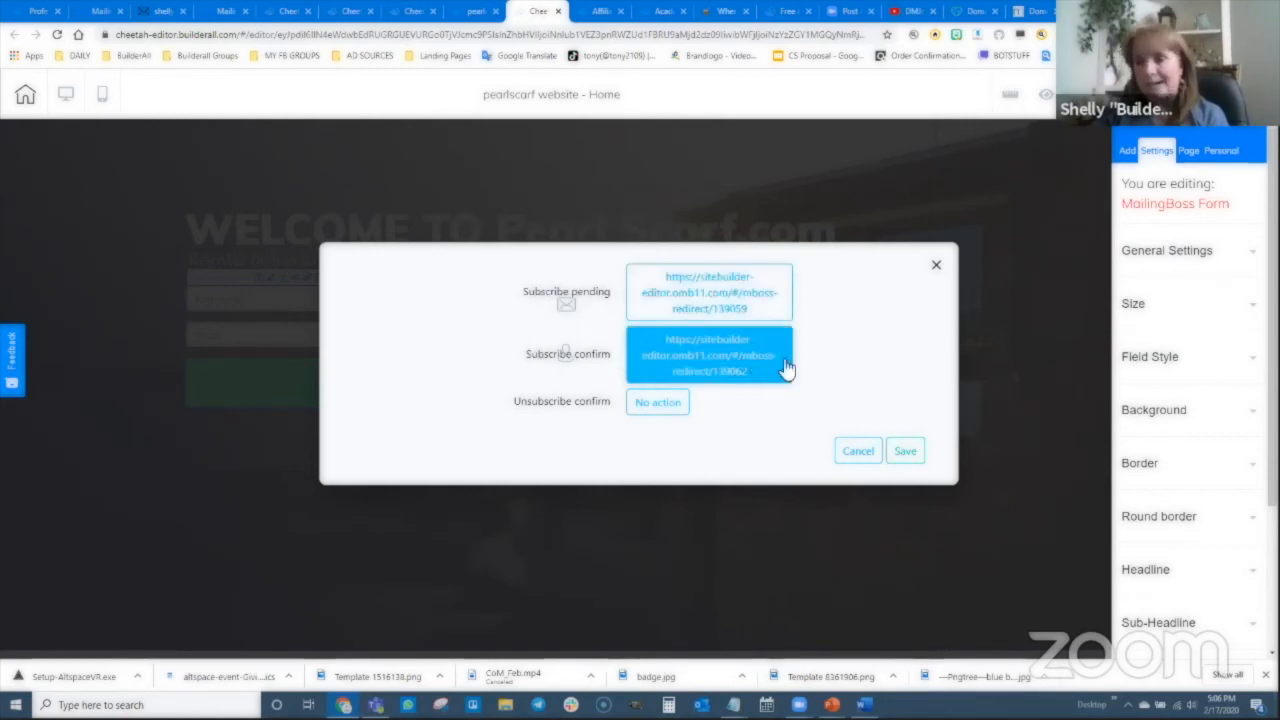
{"action": "left_click", "coordinate": [905, 451]}
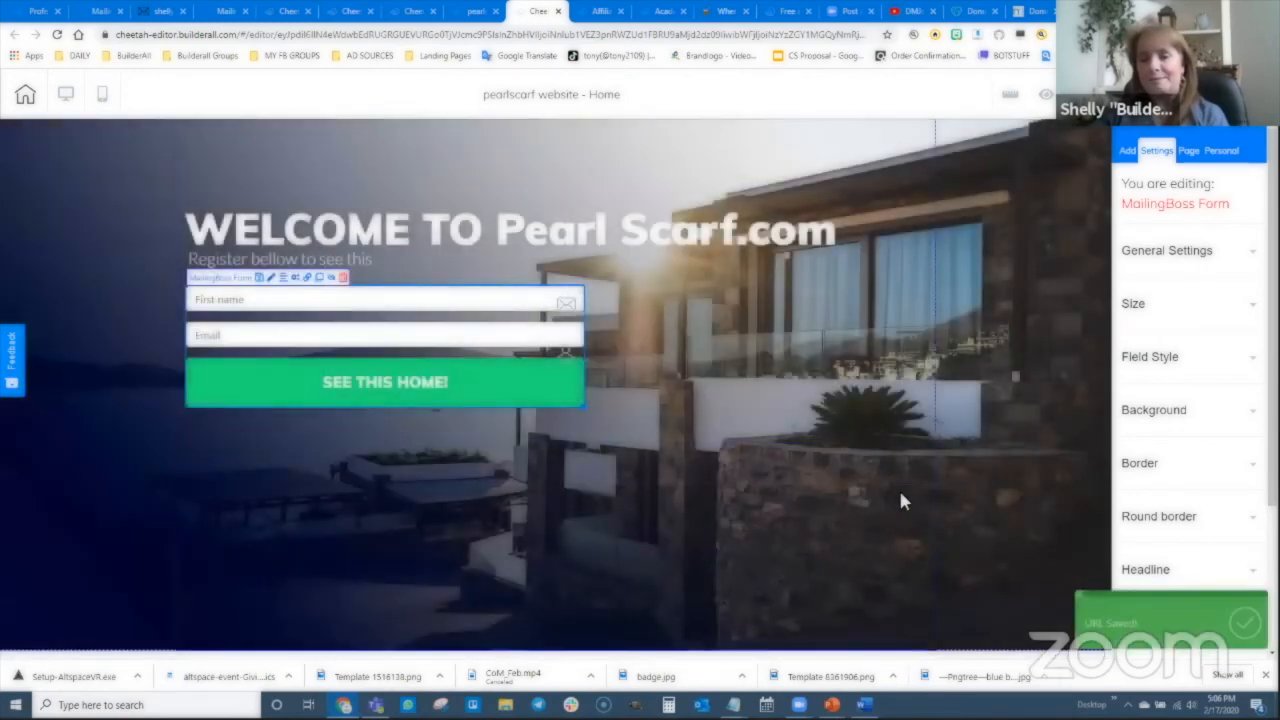
{"action": "left_click", "coordinate": [722, 411]}
{"action": "left_click", "coordinate": [1165, 94]}
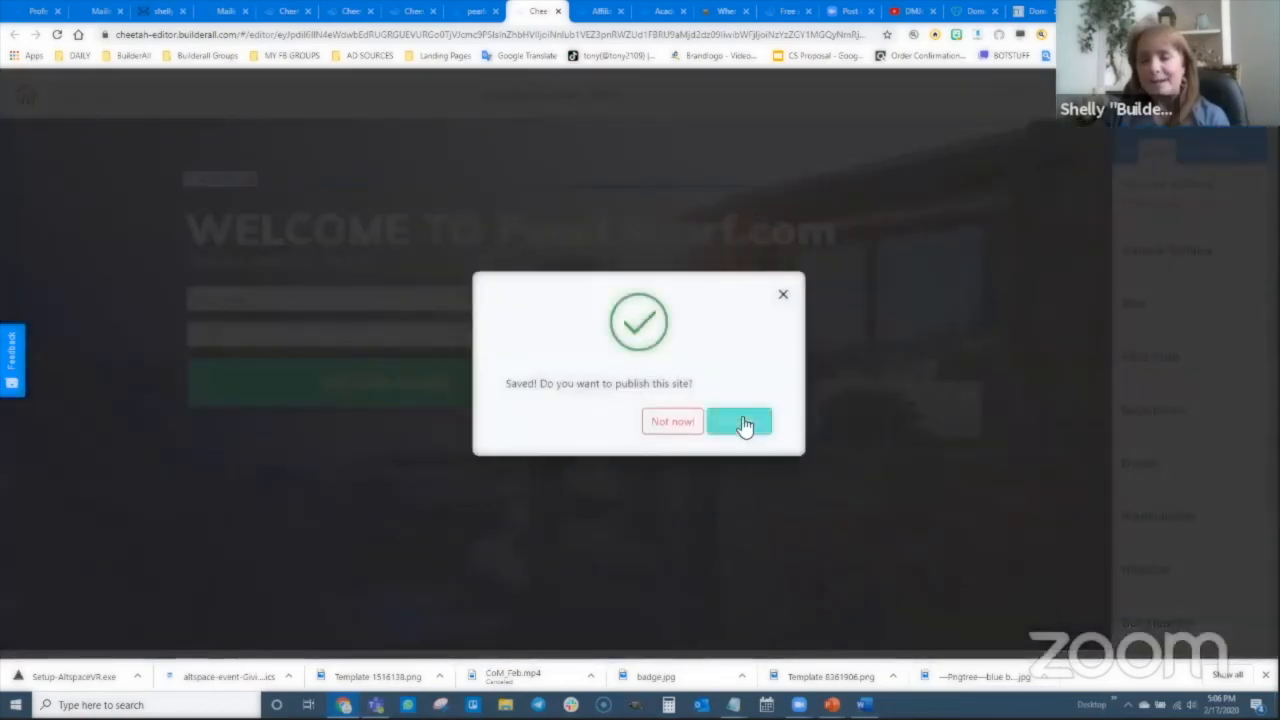
{"action": "left_click", "coordinate": [741, 424]}
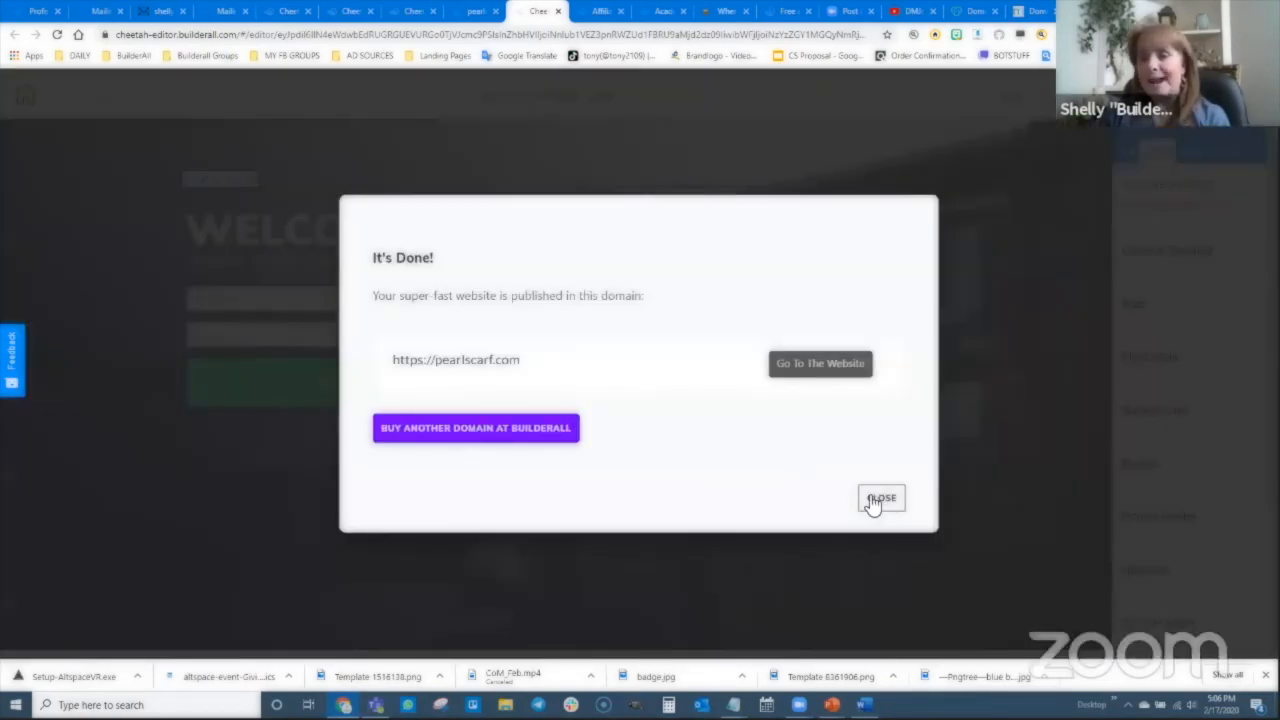
{"action": "left_click", "coordinate": [872, 500]}
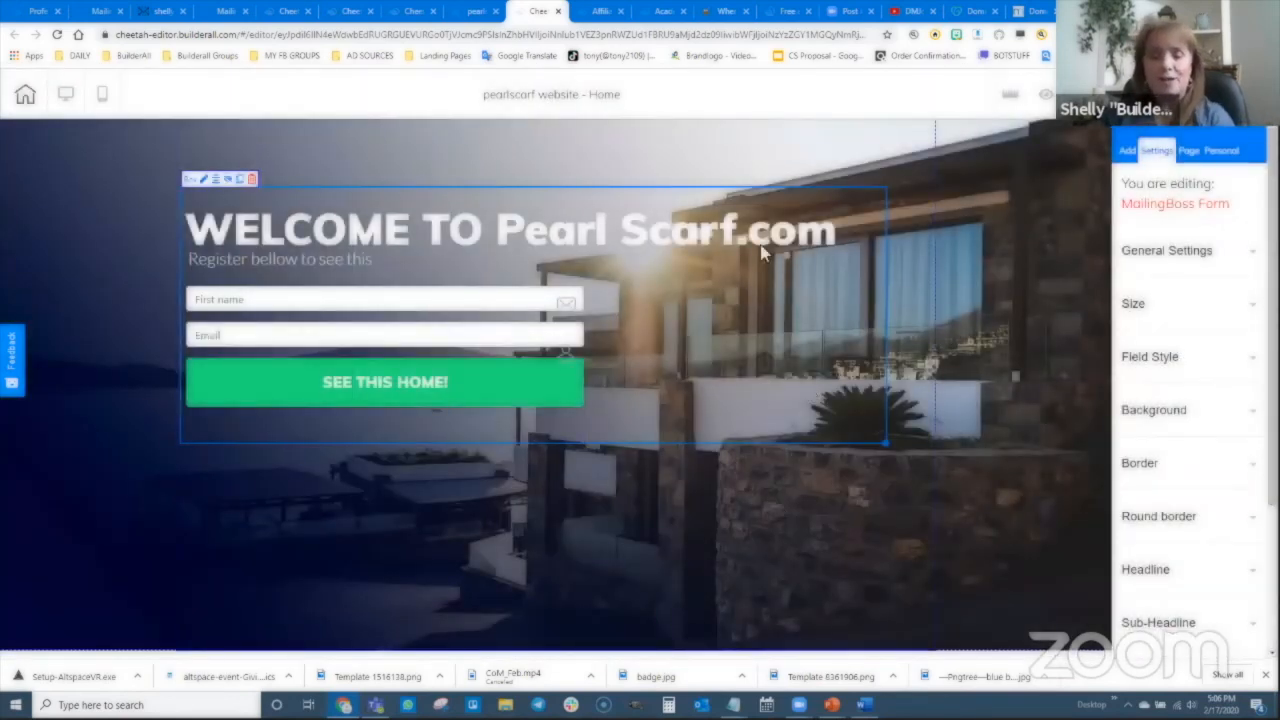